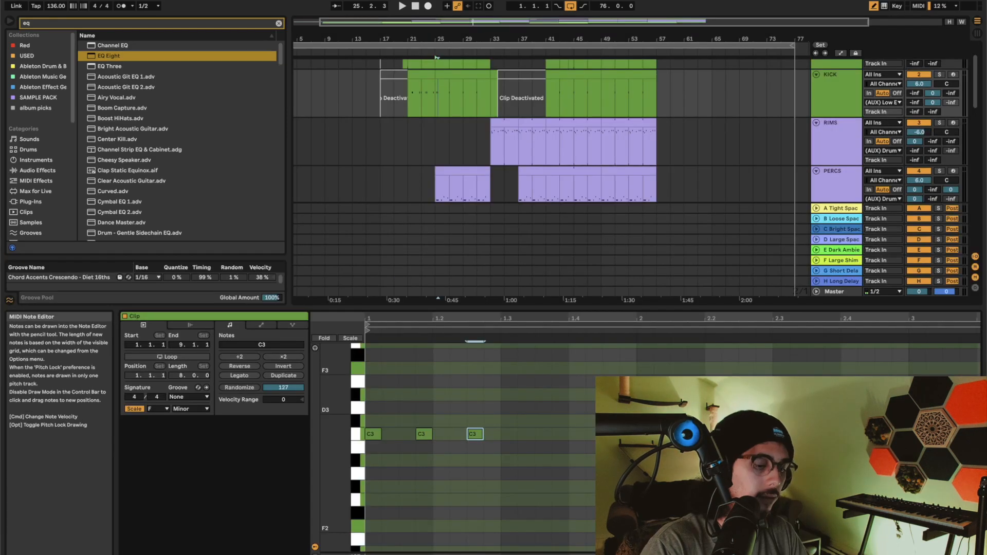
Step: Load the "Lead - Disrepectful" preset from the GRANULVR COLORS bank on the Analog Lab track and close the plug-in window
key(space)
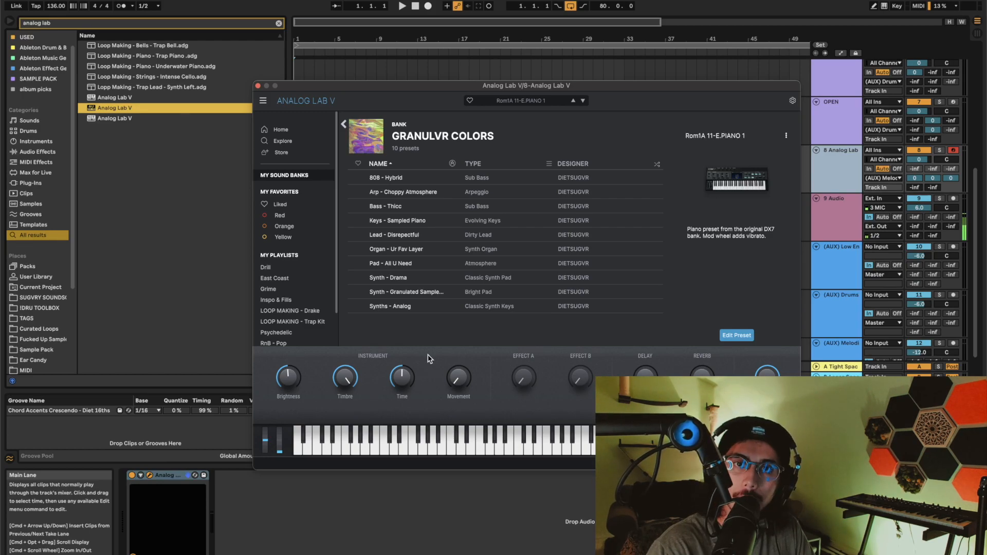
click(415, 250)
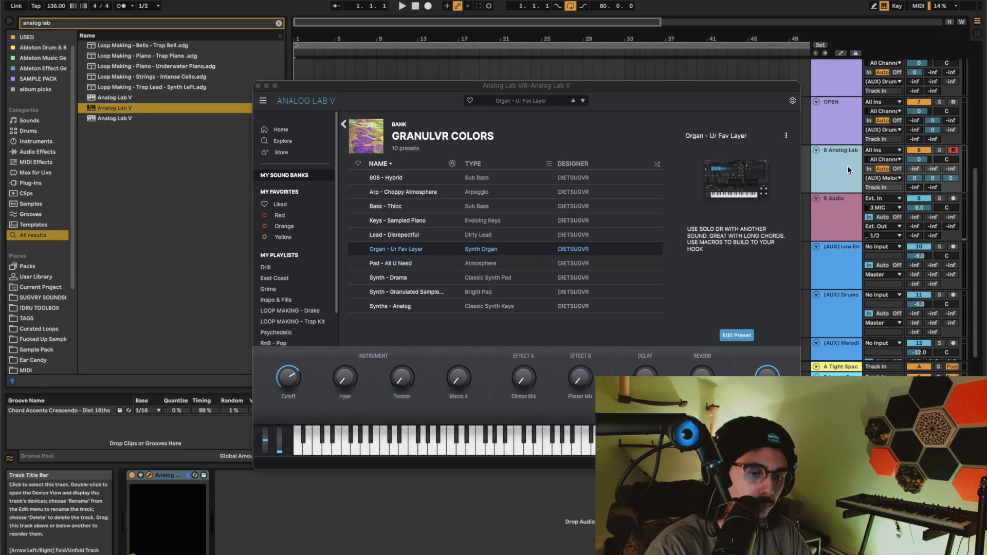
key(Up)
click(422, 248)
key(Up)
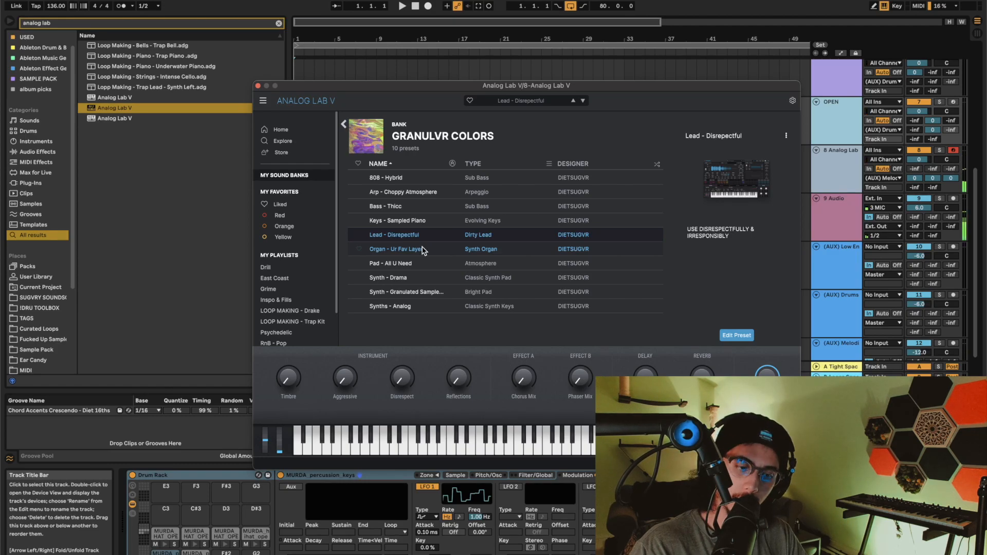
click(259, 87)
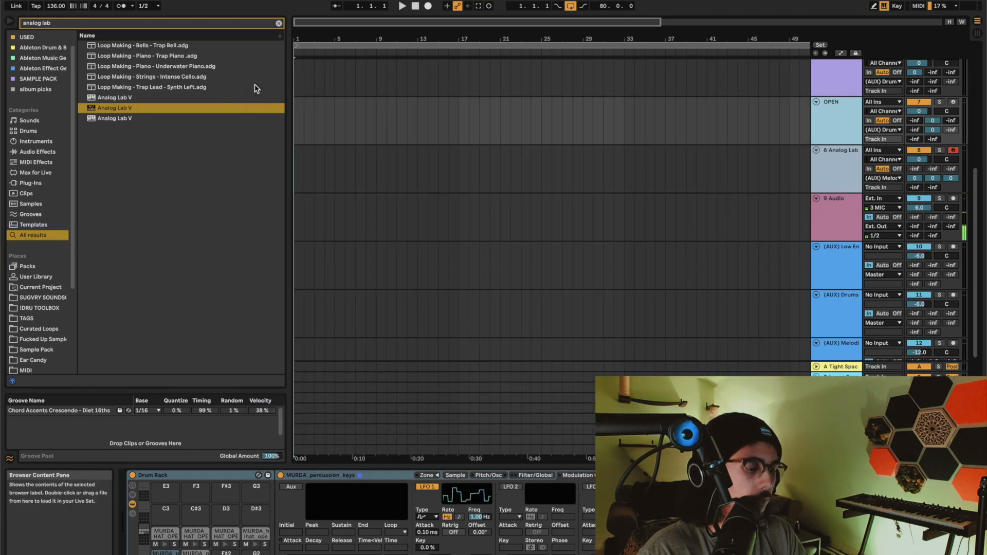
Step: Extend the Analog Lab clip's chord pattern by duplicating the repeated chords across bars 3 and 4, and play it back
click(314, 170)
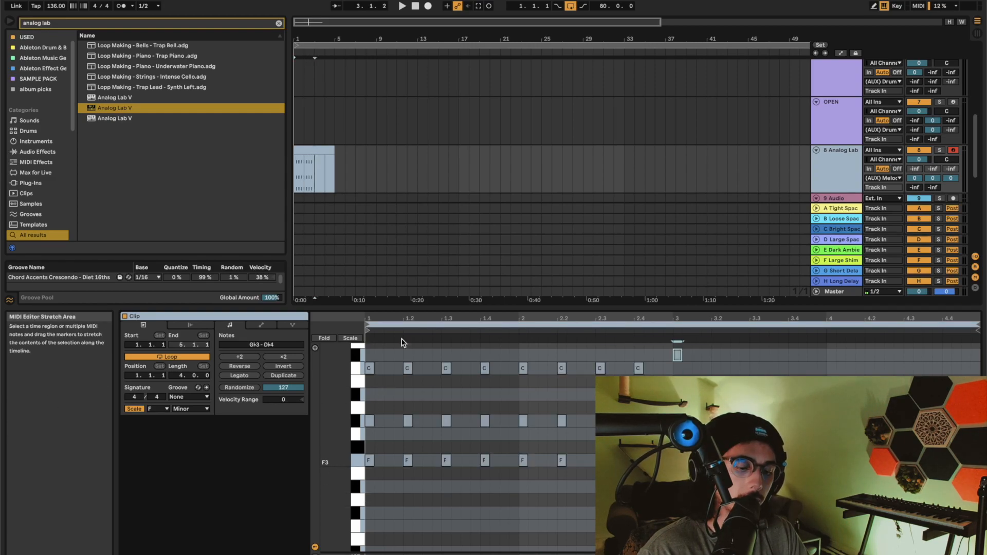
key(Down)
key(Delete)
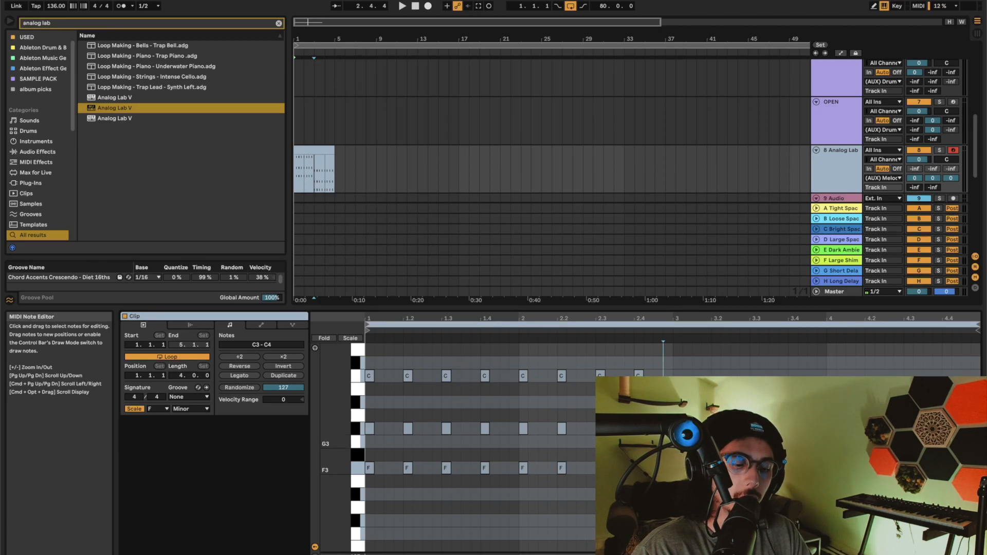
key(super+d)
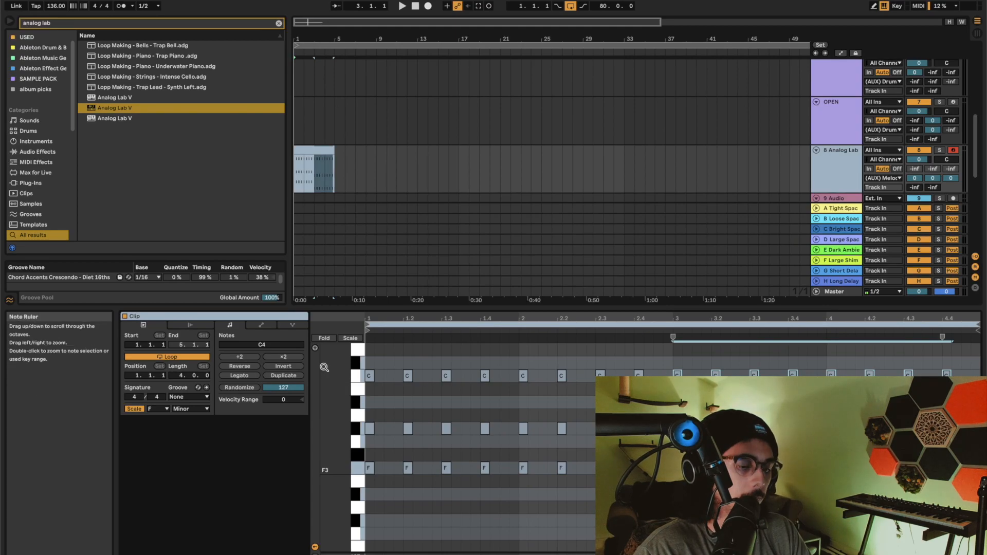
key(space)
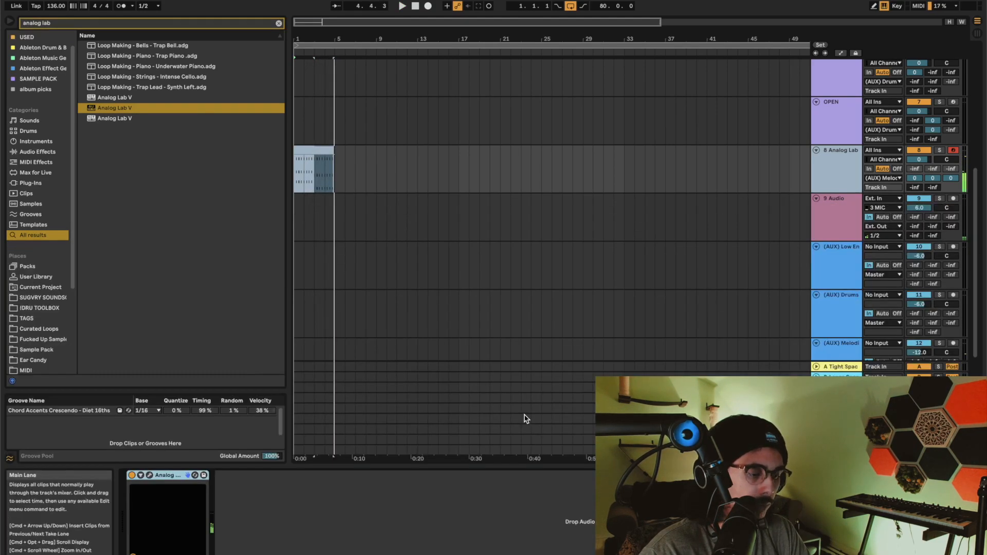
Step: Adjust the lead preset's macros during playback: reset Timbre to its default, raise Aggressive, and set Disrespect to about 0.73
click(149, 475)
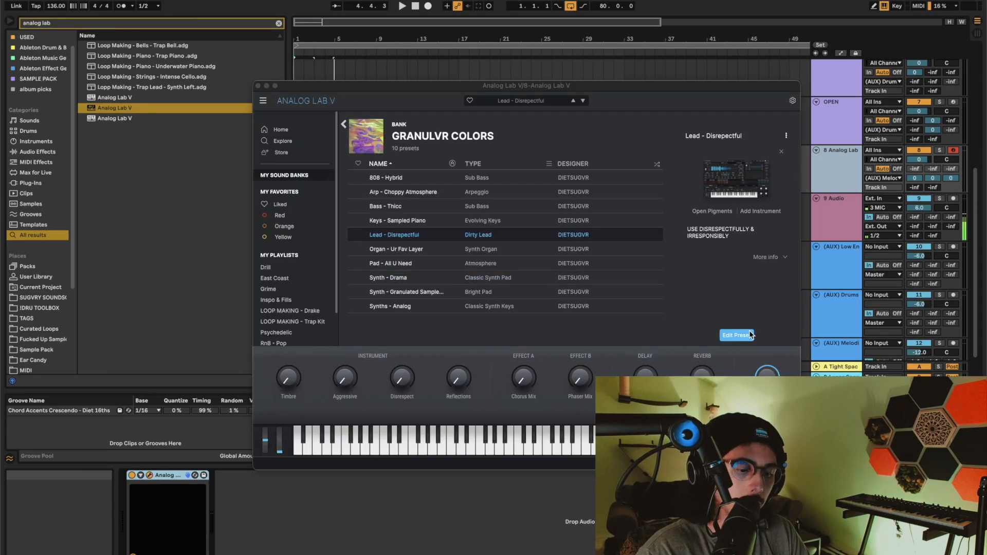
drag(399, 385, 400, 364)
drag(344, 383, 345, 364)
drag(289, 383, 297, 371)
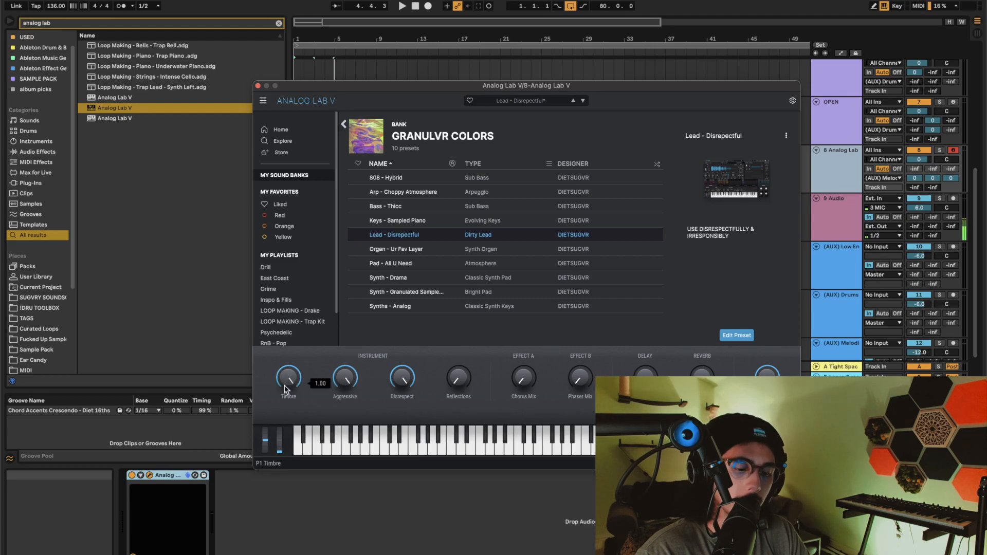
double_click(286, 389)
key(space)
drag(353, 384, 353, 402)
drag(402, 378, 402, 406)
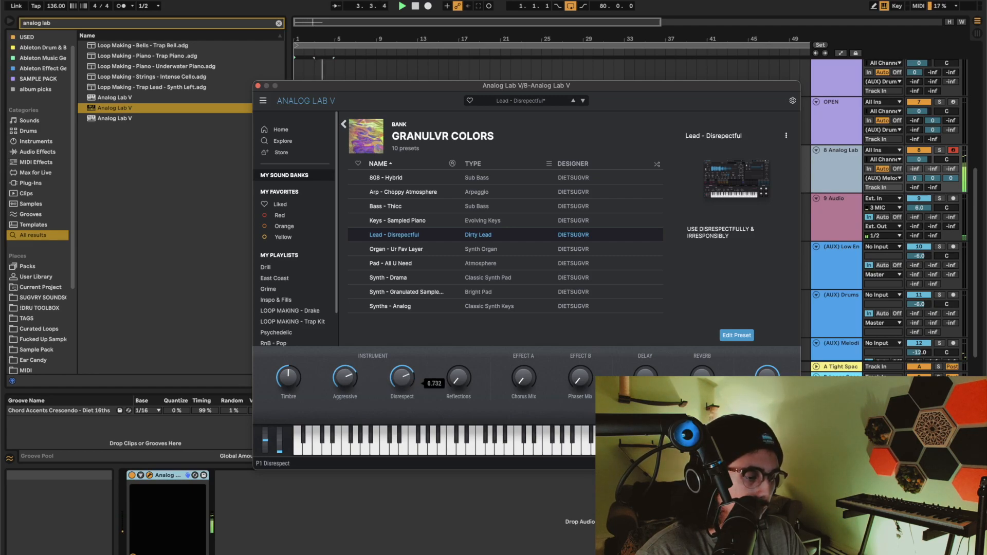
key(space)
click(258, 85)
Step: Find EQ Eight in the browser by searching "eq" and add it after Analog Lab V
text(eq fil)
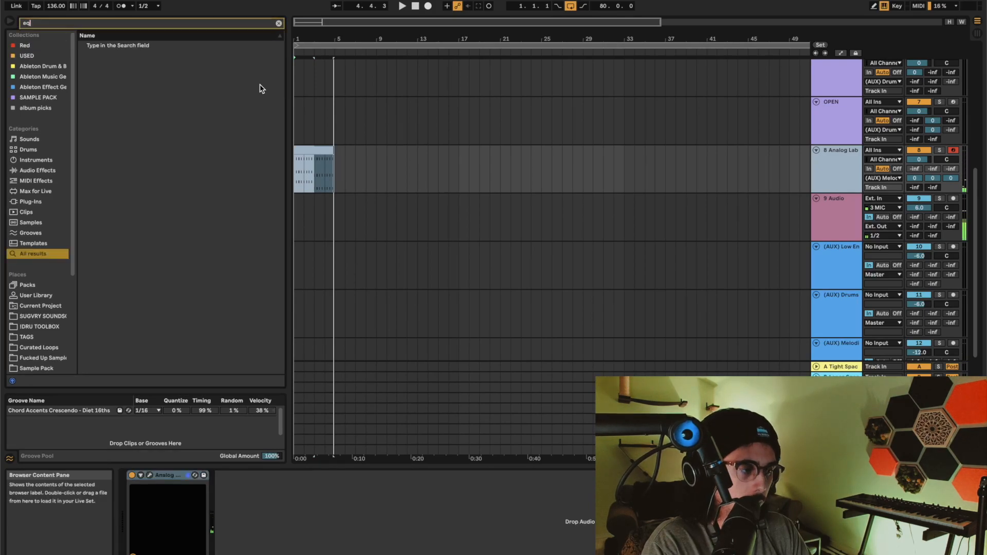
key(BackSpace)
key(BackSpace)
key(BackSpace)
key(BackSpace)
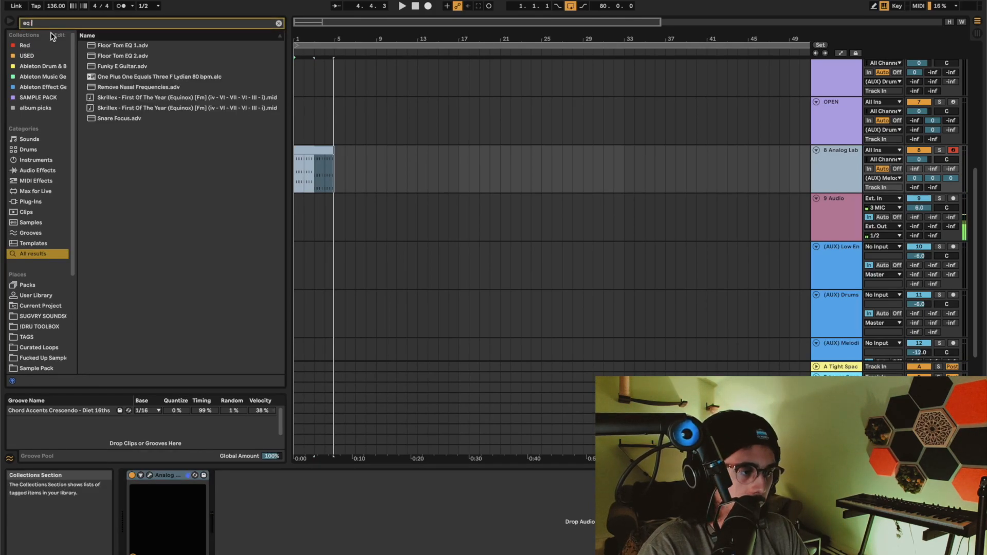
click(100, 56)
drag(101, 57, 229, 532)
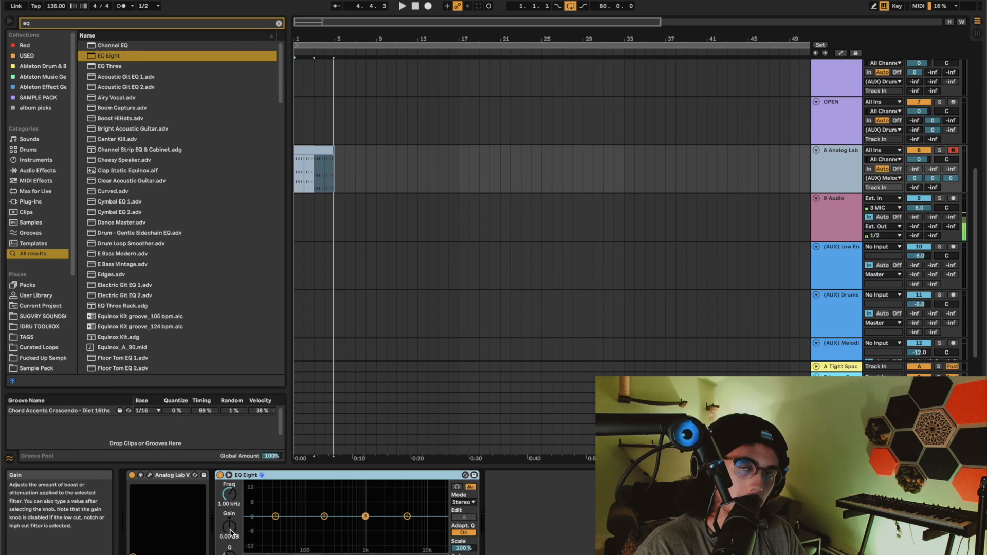
Step: Shape EQ Eight with a high cut at about 562 Hz and the lowest band at about 119 Hz, -14.5 dB
click(436, 554)
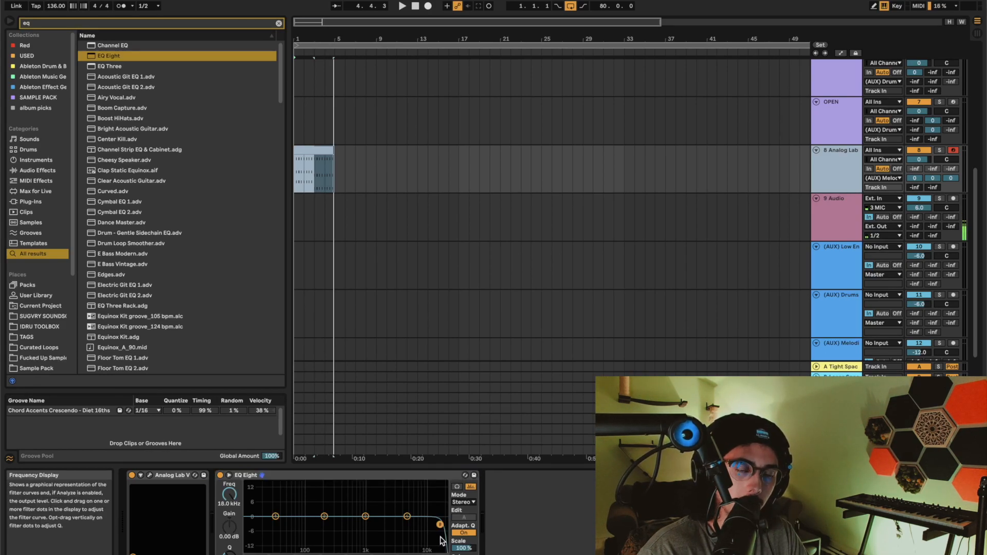
drag(440, 525, 351, 519)
key(space)
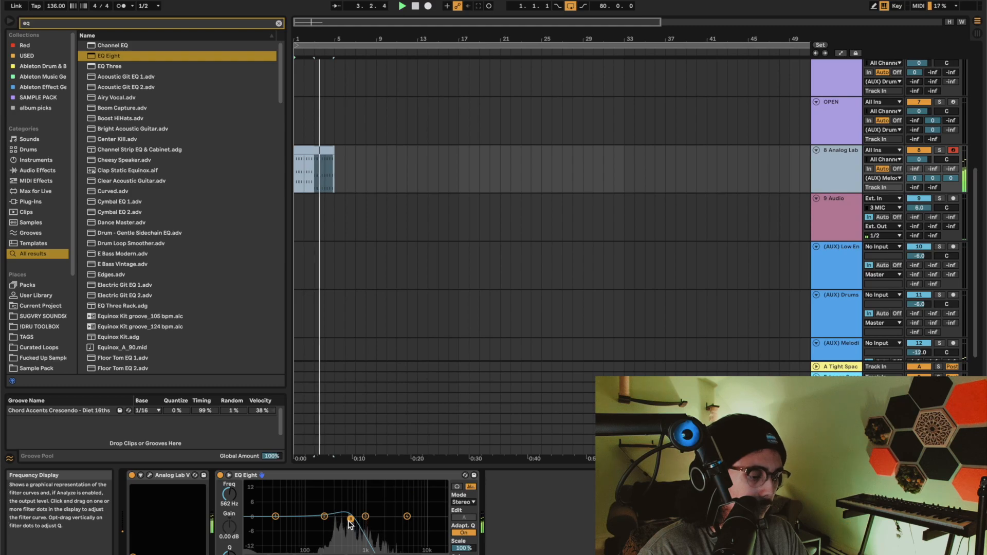
drag(276, 517, 310, 549)
Step: Extend the Analog Lab clip to bar 17, split it at bar 5, and rename the first part INTRO
drag(336, 149, 457, 148)
key(space)
click(329, 157)
key(super+e)
key(super+r)
text(INTRO)
key(Return)
Step: Name the clip after INTRO VERSE, split it at bar 13, and rename the last four bars VERSE B
click(357, 151)
key(super+r)
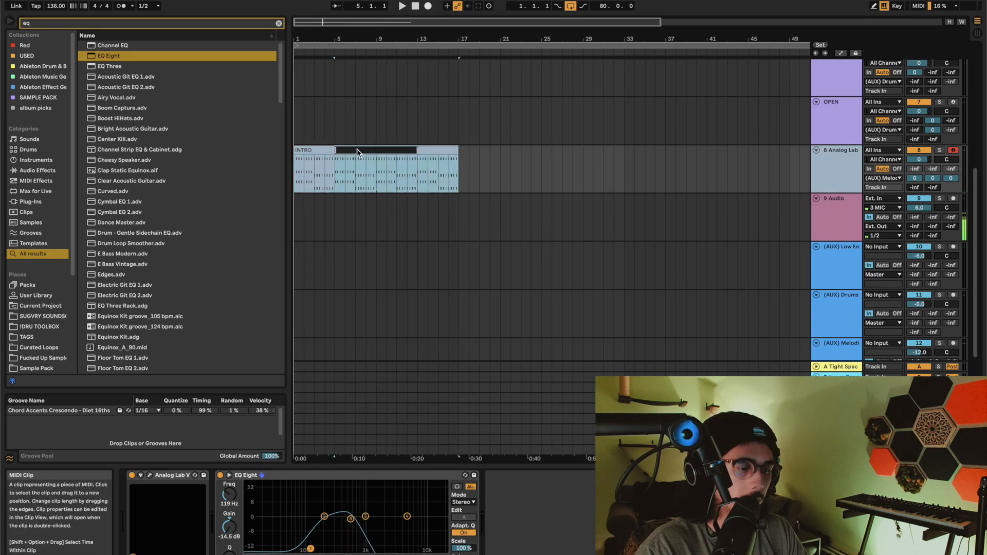
text(VERSE)
key(Return)
click(419, 171)
key(super+e)
click(434, 151)
key(super+r)
text(VERSE)
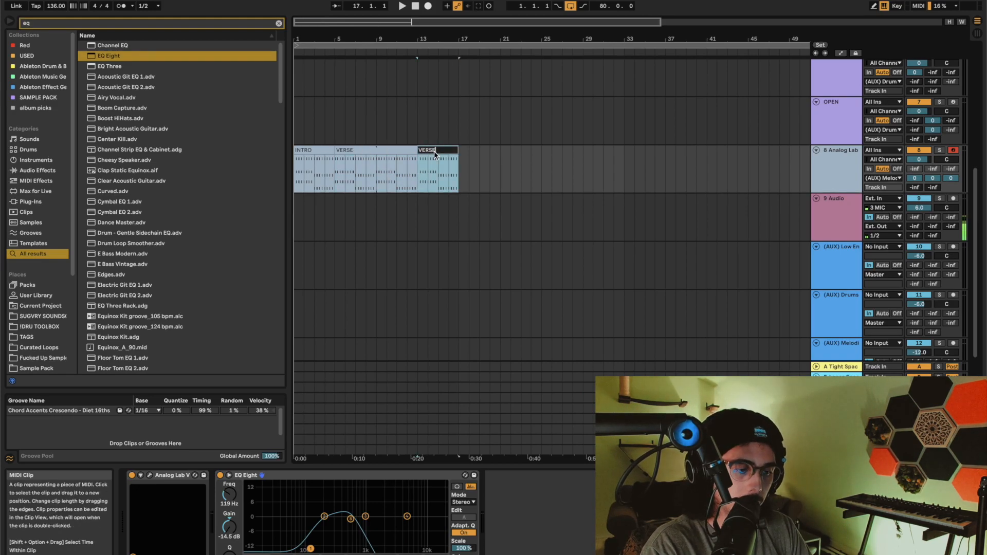
text( B)
key(Return)
Step: Copy the VERSE clip to bar 17 as HOOK, and duplicate it at bar 25 as HOOK B
drag(396, 152, 514, 150)
key(super+r)
text(HOOK)
key(Return)
key(super+d)
key(super+r)
text(HOOK B)
key(Return)
Step: Review the song layout section by section, selecting the INTRO, VERSE, VERSE B, HOOK and HOOK B clips
shift+click(515, 151)
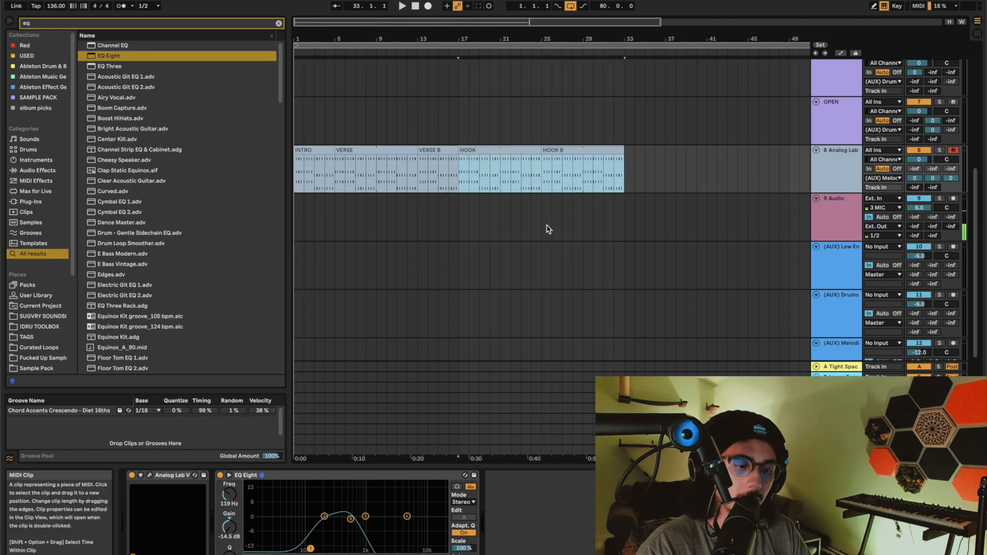
key(shift+Tab)
key(shift+Tab)
click(457, 167)
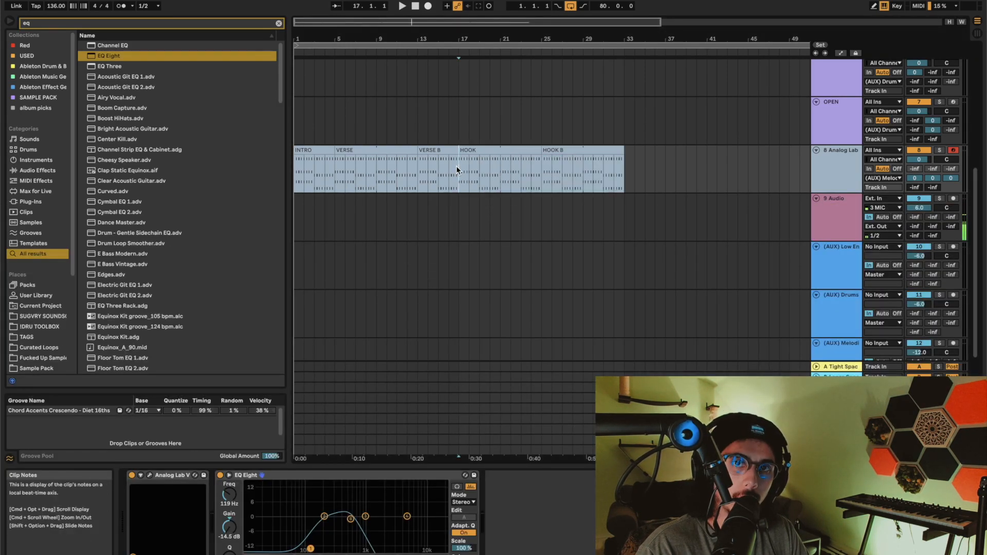
drag(457, 169, 307, 174)
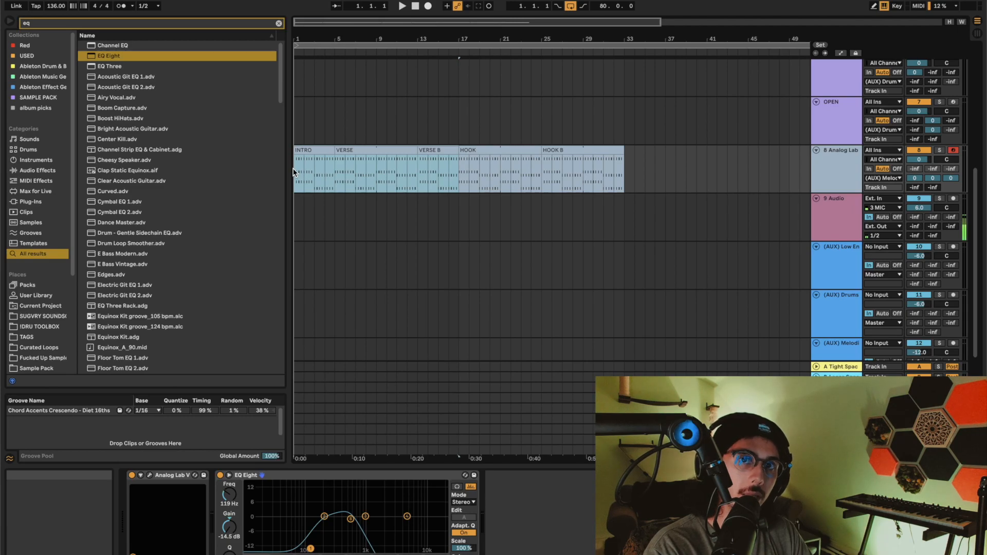
click(321, 148)
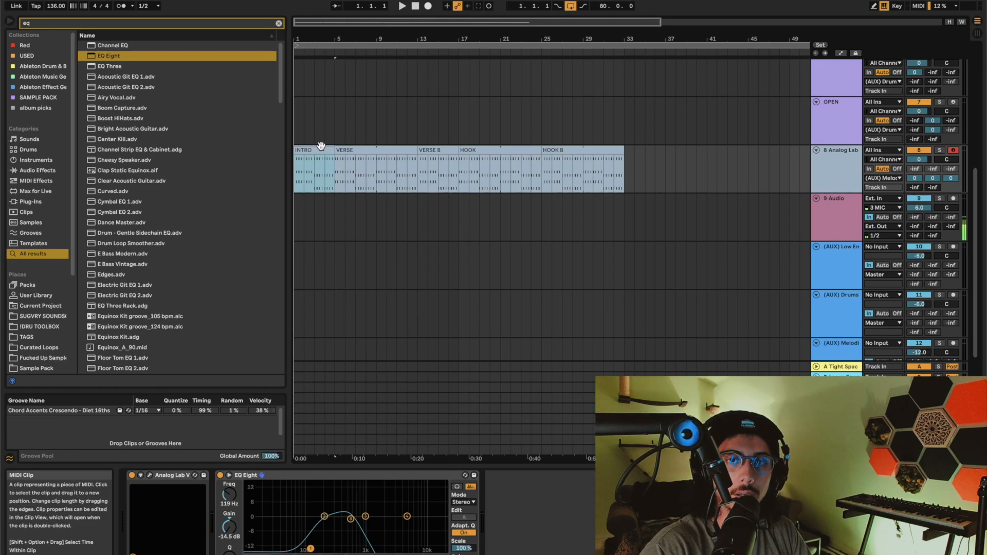
click(392, 152)
click(442, 150)
click(484, 150)
click(607, 150)
click(374, 150)
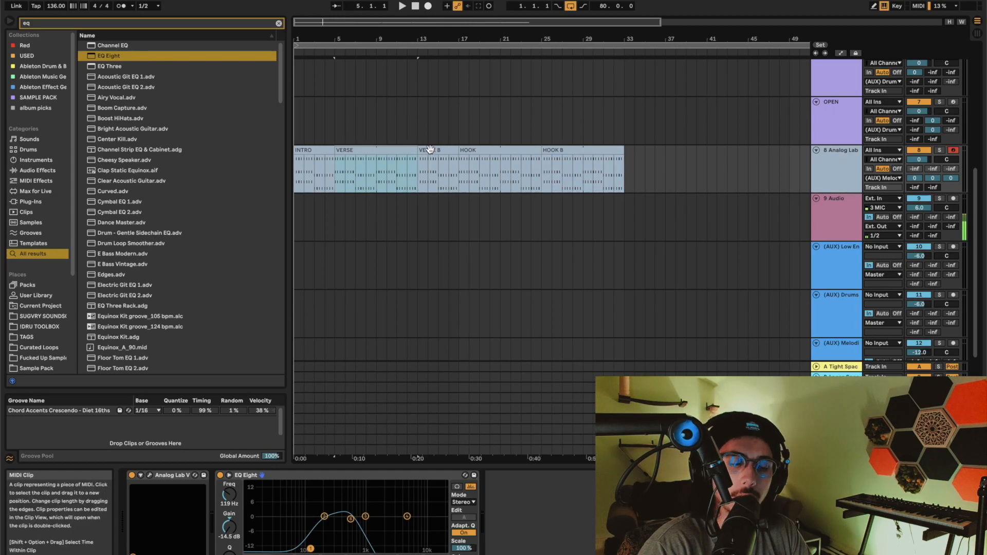
Step: Deactivate the final chord of the VERSE clip and the beat-four chords in the VERSE B clip
click(412, 172)
double_click(412, 172)
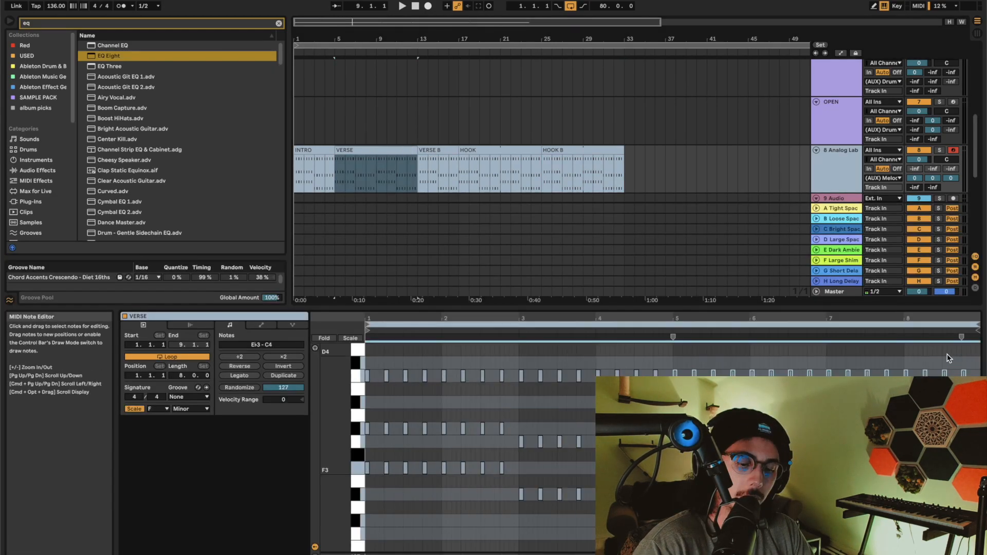
click(415, 169)
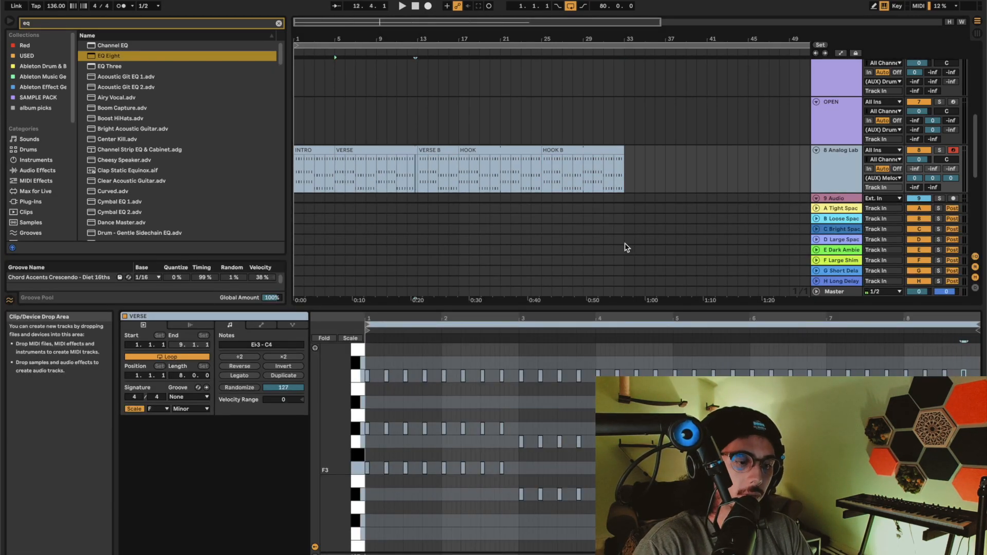
click(436, 169)
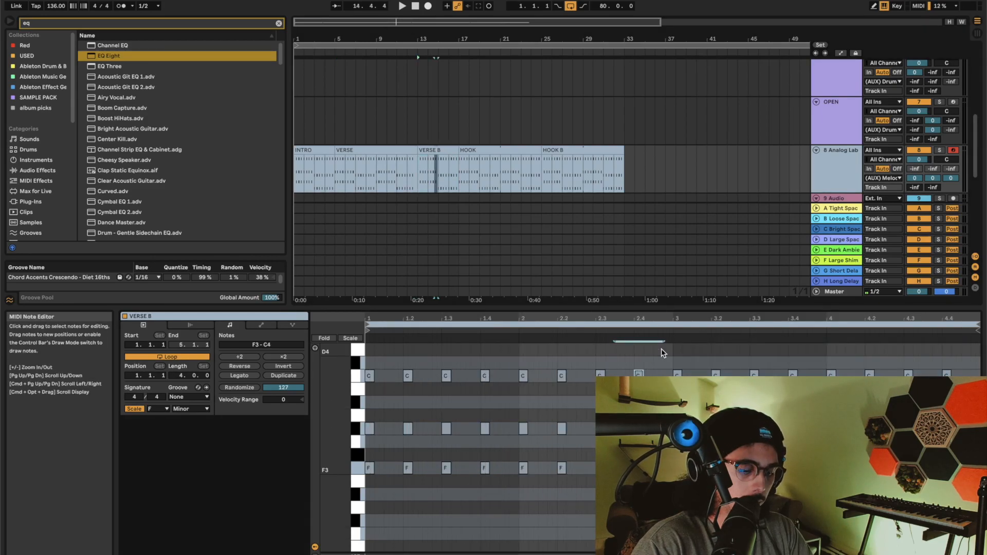
drag(467, 496, 494, 363)
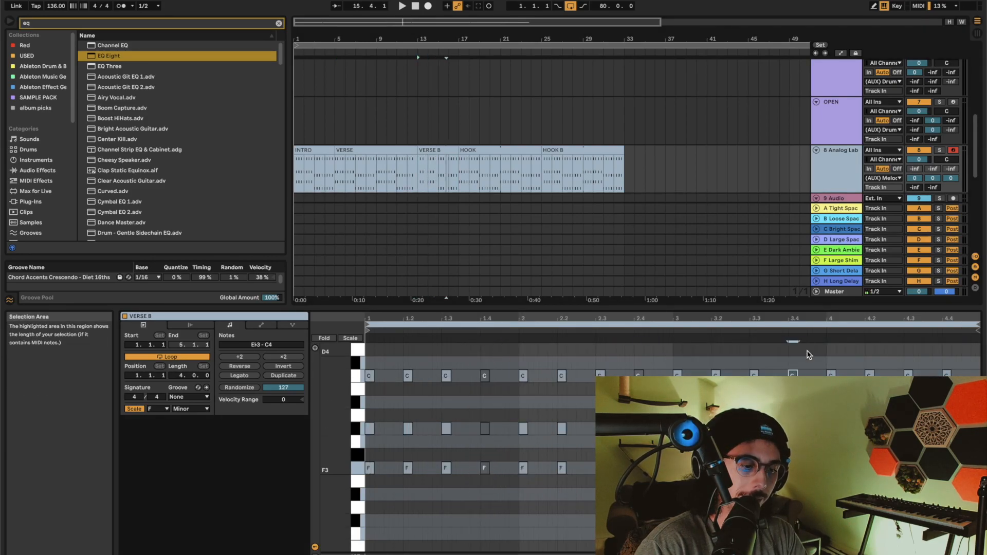
drag(929, 496, 956, 372)
key(0)
click(424, 151)
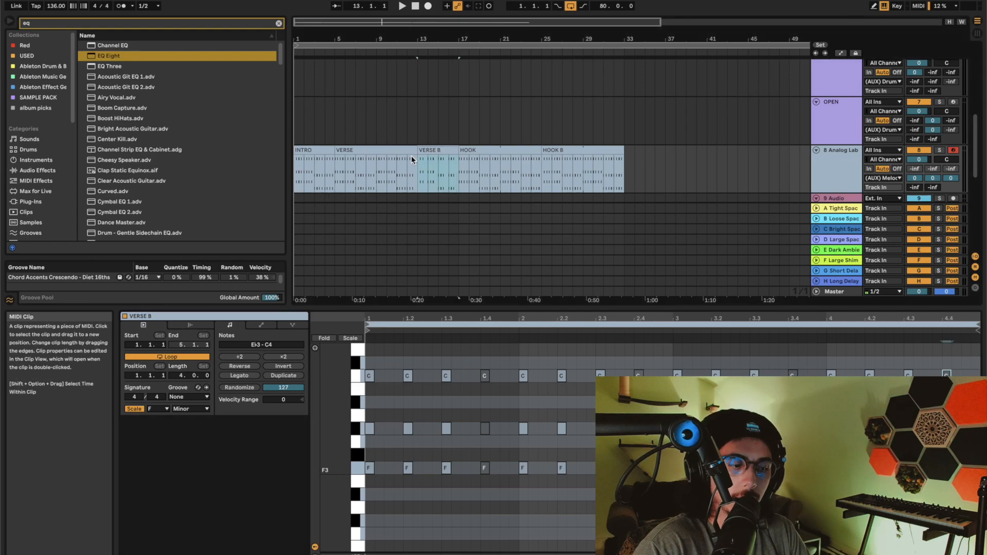
Step: Play the arrangement from bar 11 of VERSE through VERSE B
click(469, 150)
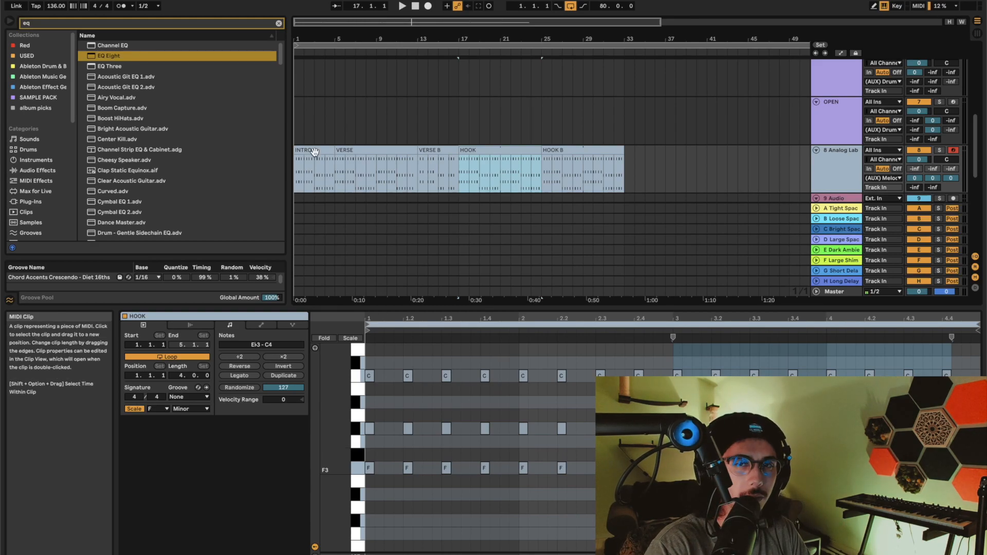
click(397, 173)
key(space)
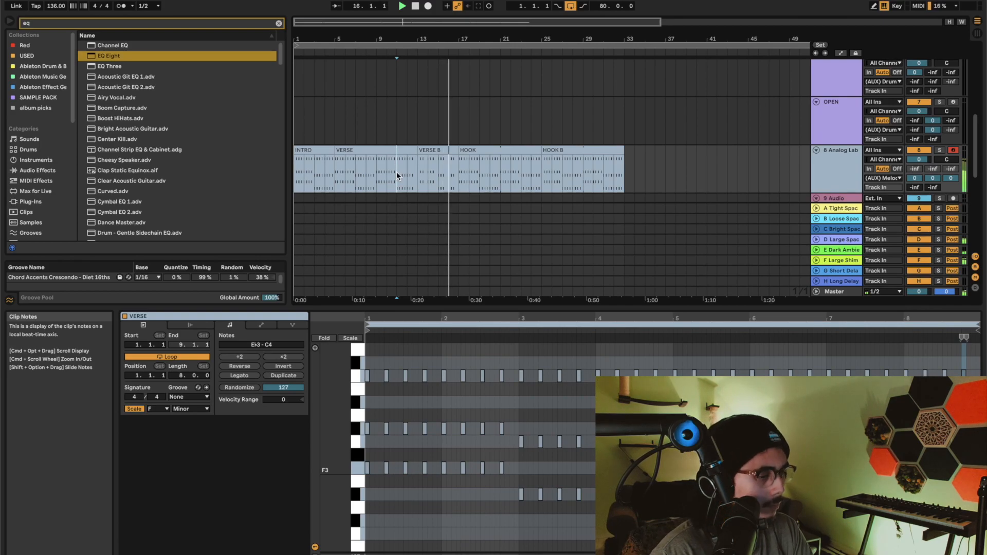
click(487, 149)
key(space)
Step: Copy the first HOOK chord to the following offbeat and raise it into the C4–A♭4 range
drag(368, 490, 376, 360)
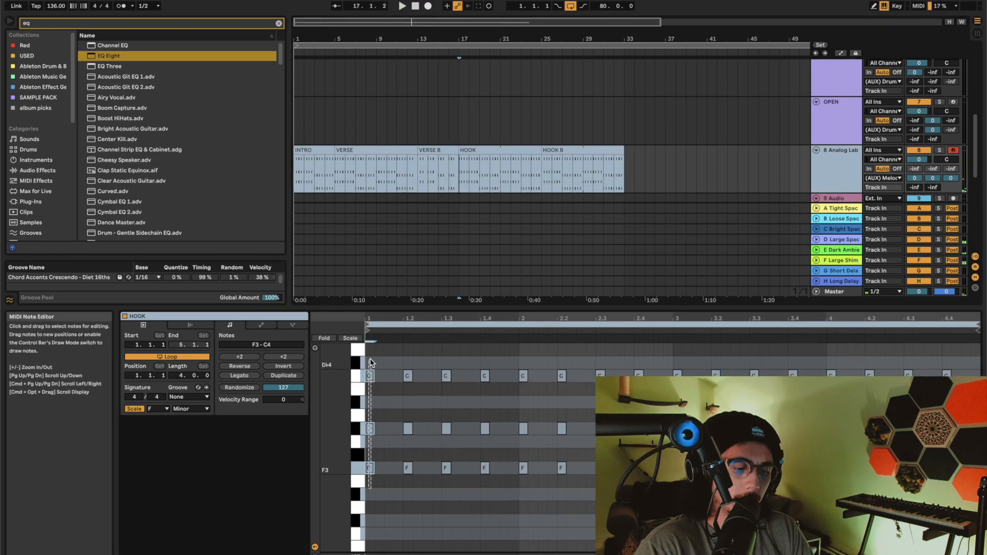
drag(369, 426, 393, 488)
key(shift+Up)
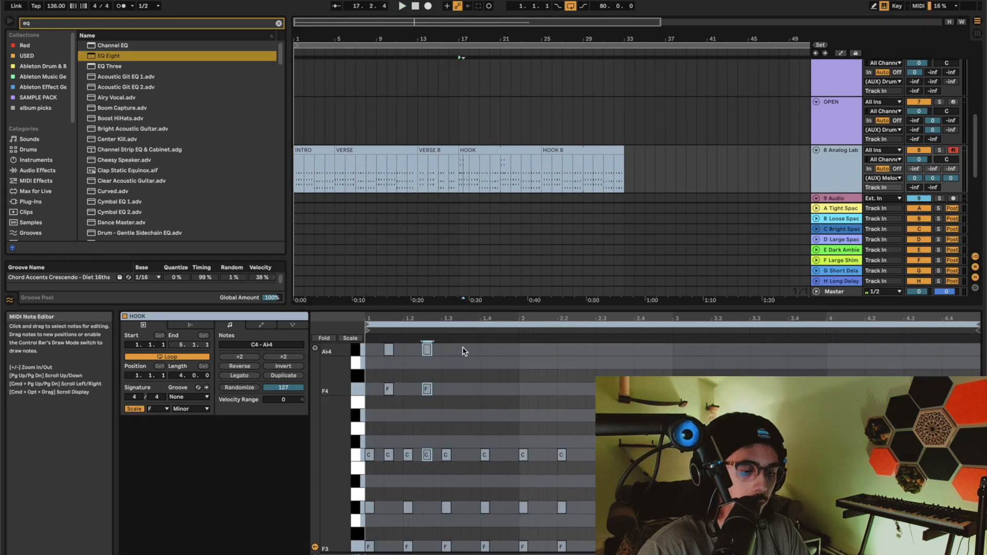
Step: Paste the higher chord onto the remaining offbeats through bar 2 of the HOOK clip
click(465, 349)
key(super+v)
click(502, 349)
key(super+v)
click(543, 347)
key(super+v)
click(578, 348)
key(super+v)
click(616, 350)
key(super+v)
click(653, 353)
Step: Fill the offbeats in bars 3 and 4 of the HOOK clip with copies of the higher C4–G4 chord
scroll(658, 438, down, 5)
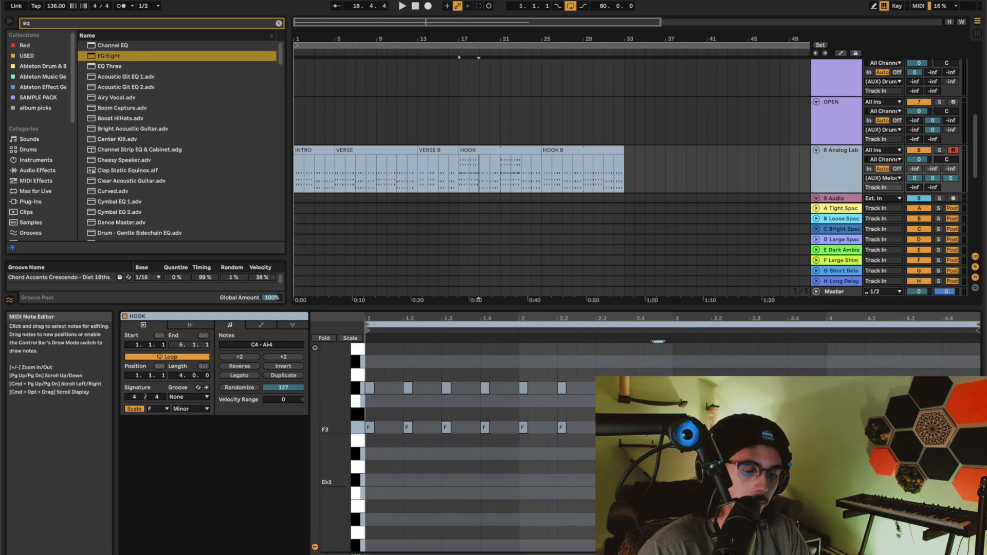
scroll(659, 437, up, 6)
key(super+v)
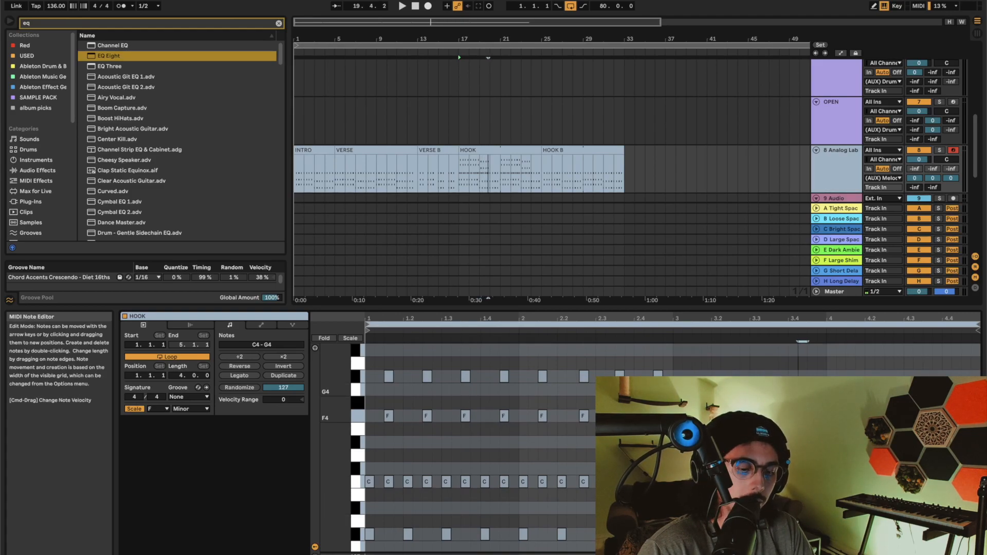
click(886, 349)
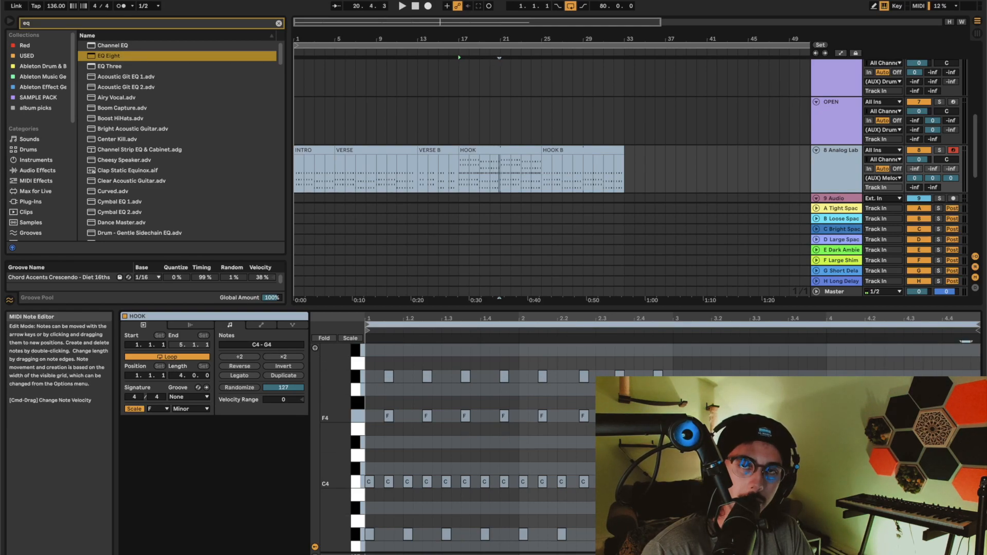
Step: Duplicate the 8-bar HOOK clip over bars 25 to 33 and name the copy HOOK B
click(516, 148)
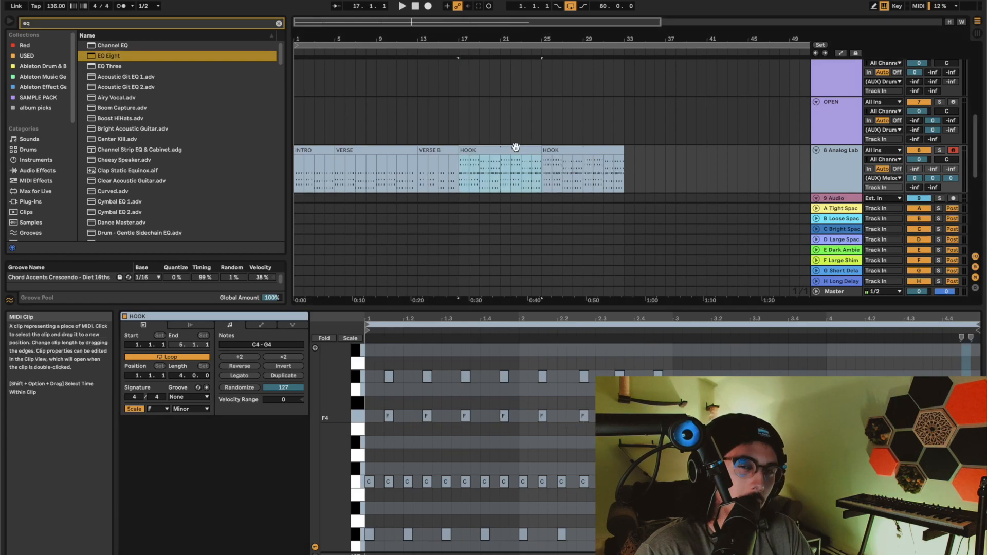
click(564, 152)
text(B)
Step: Play the HOOK section from bar 17 and view its full note range
click(522, 176)
key(space)
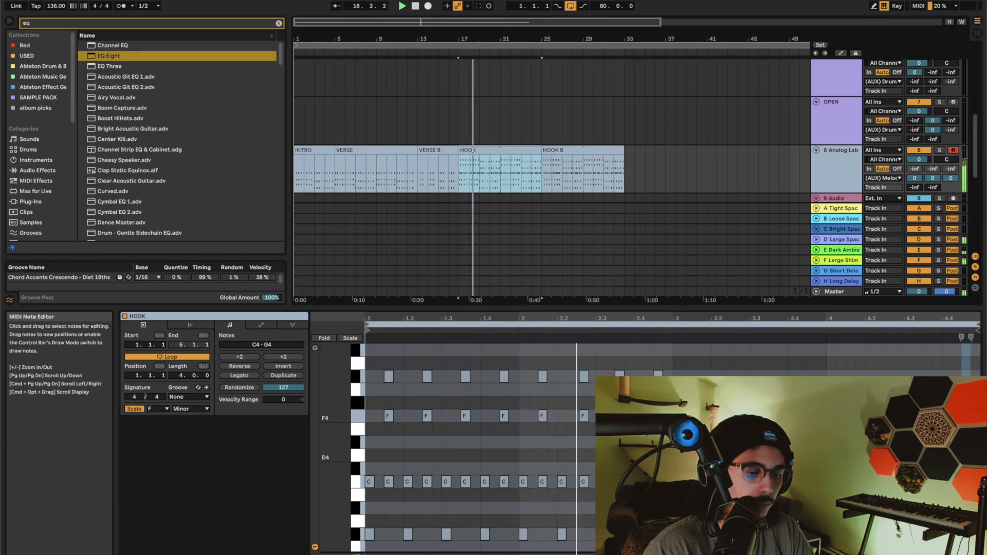
key(space)
drag(326, 444, 286, 436)
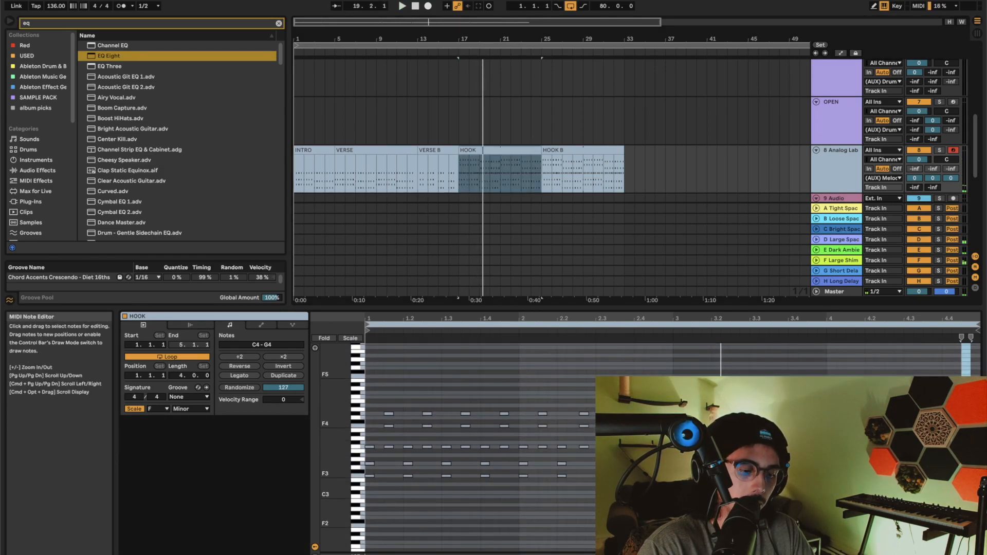
click(498, 166)
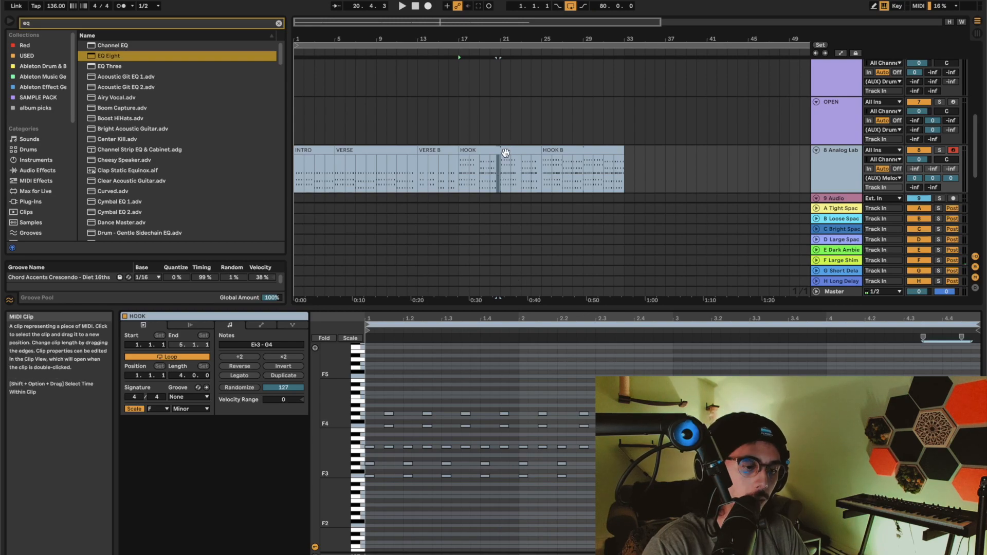
Step: Draw high F5 notes on the first two beats of the HOOK B clip and select the pair
click(584, 150)
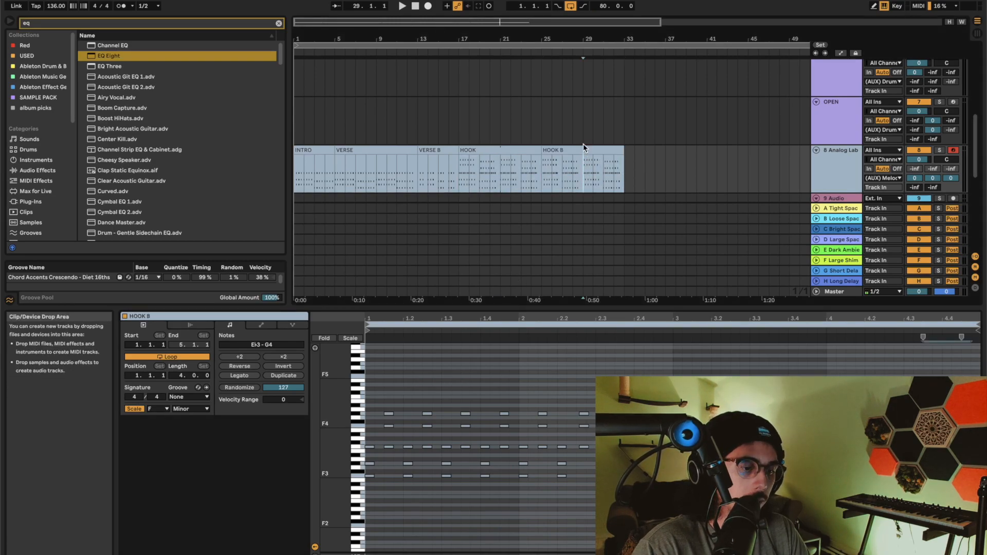
click(583, 149)
scroll(455, 406, up, 1)
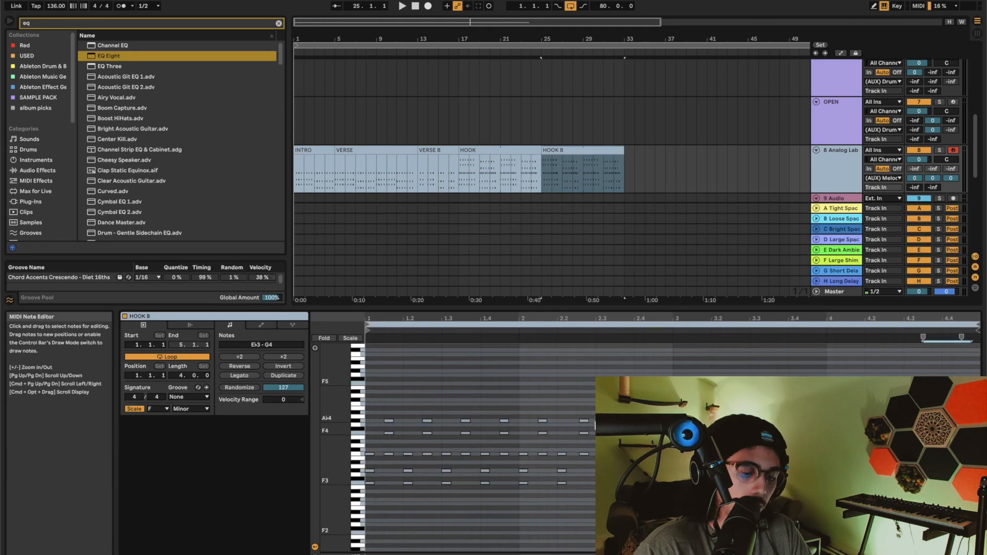
drag(927, 413, 374, 410)
scroll(375, 410, up, 5)
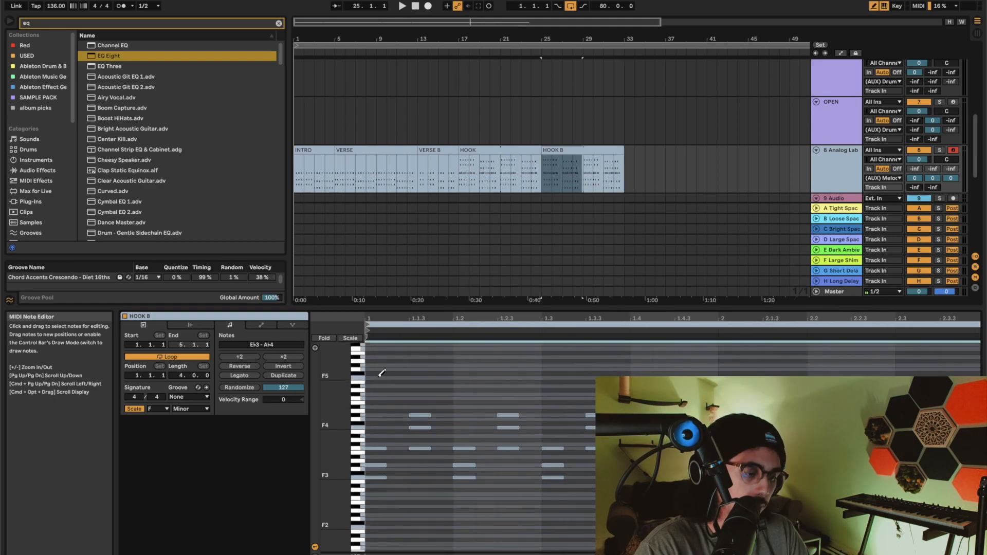
click(381, 375)
click(466, 379)
key(b)
drag(538, 376, 189, 368)
Step: Repeat the pair of F5 notes on every beat through all four bars of HOOK B
key(super+d)
key(super+d)
key(super+d)
key(super+d)
key(super+d)
key(super+d)
key(super+d)
scroll(391, 390, down, 5)
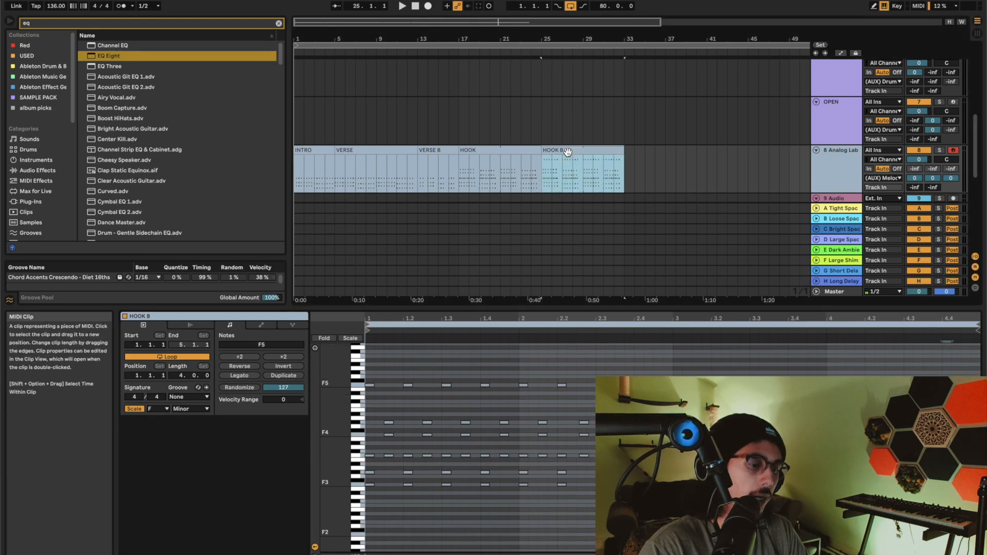
Step: Automate the chord track's EQ Eight band 8 frequency to rise to about 2.45 kHz at HOOK and 5.48 kHz at HOOK B
click(362, 160)
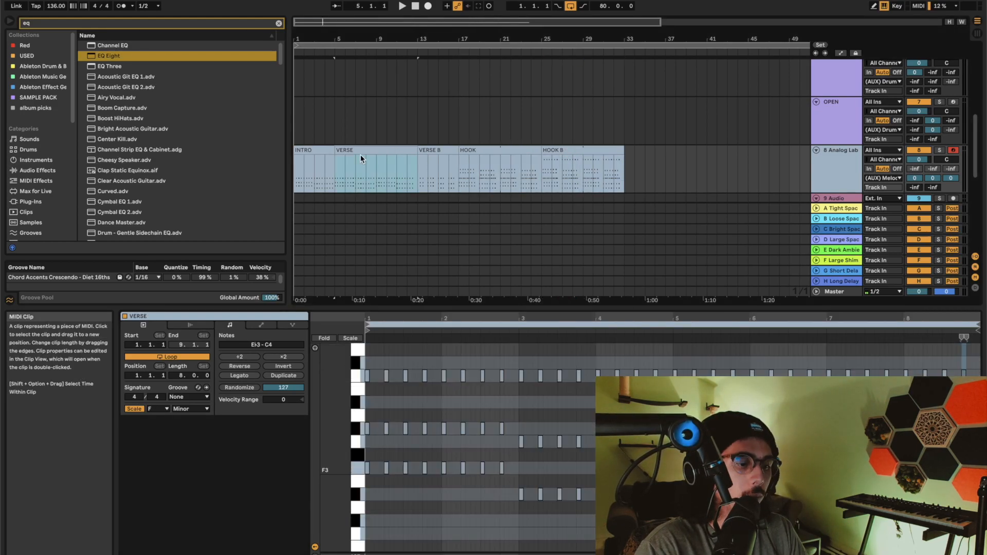
click(599, 144)
click(314, 152)
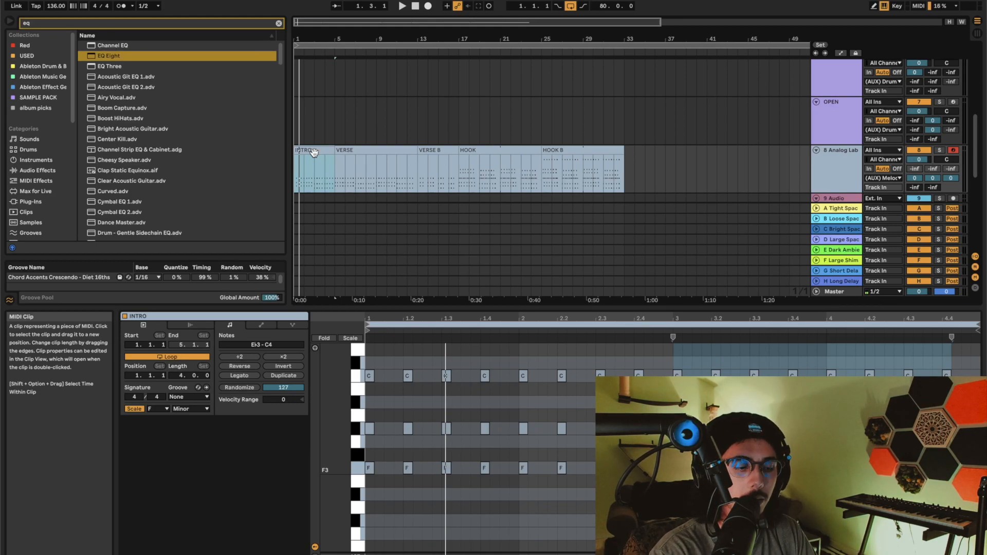
scroll(497, 121, down, 2)
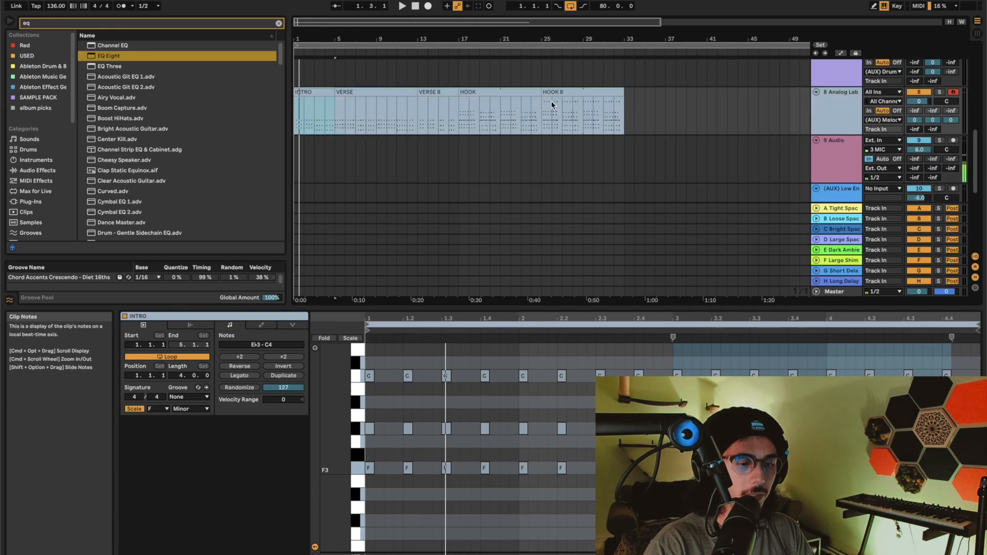
click(844, 109)
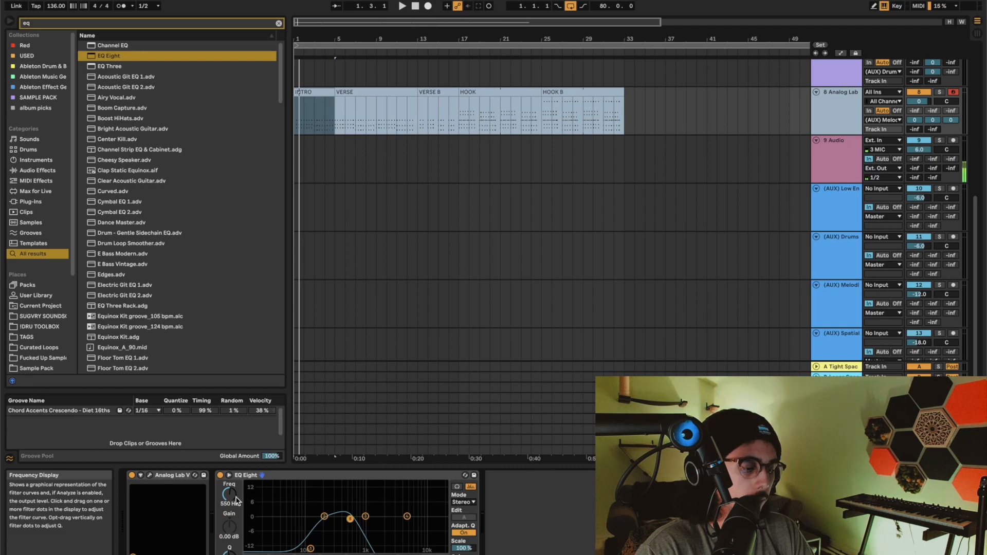
key(a)
drag(421, 114, 458, 107)
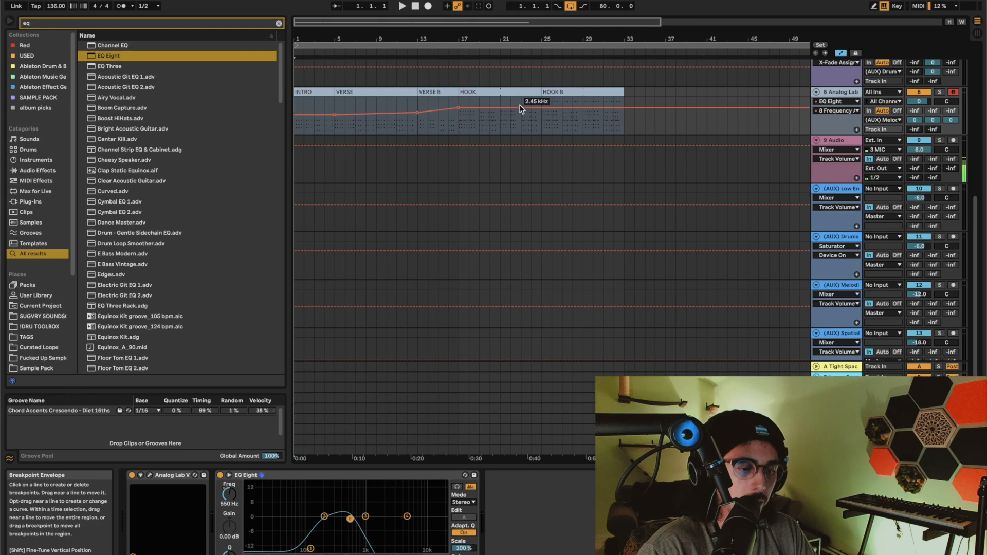
drag(521, 108, 542, 104)
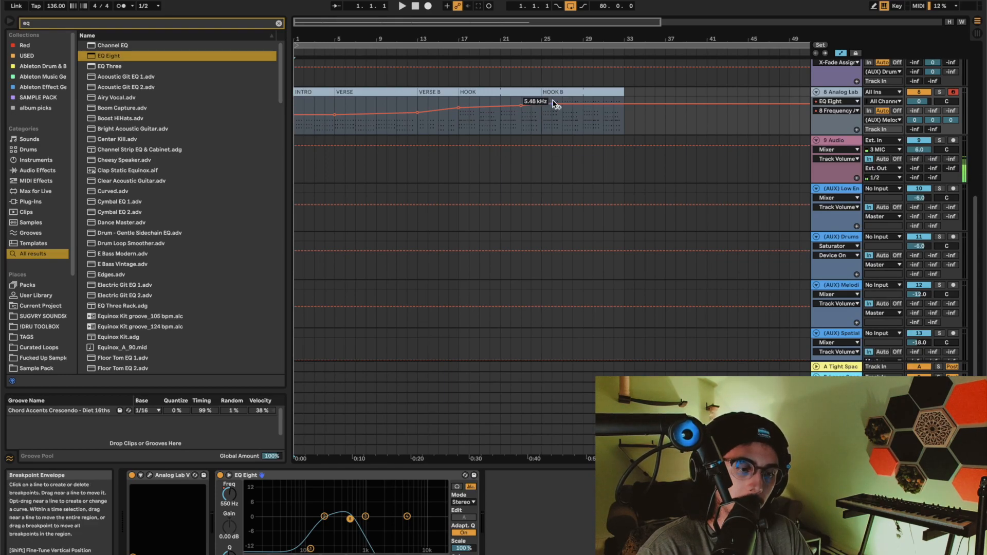
Step: Play the INTRO up to the start of VERSE to hear the filter automation
key(space)
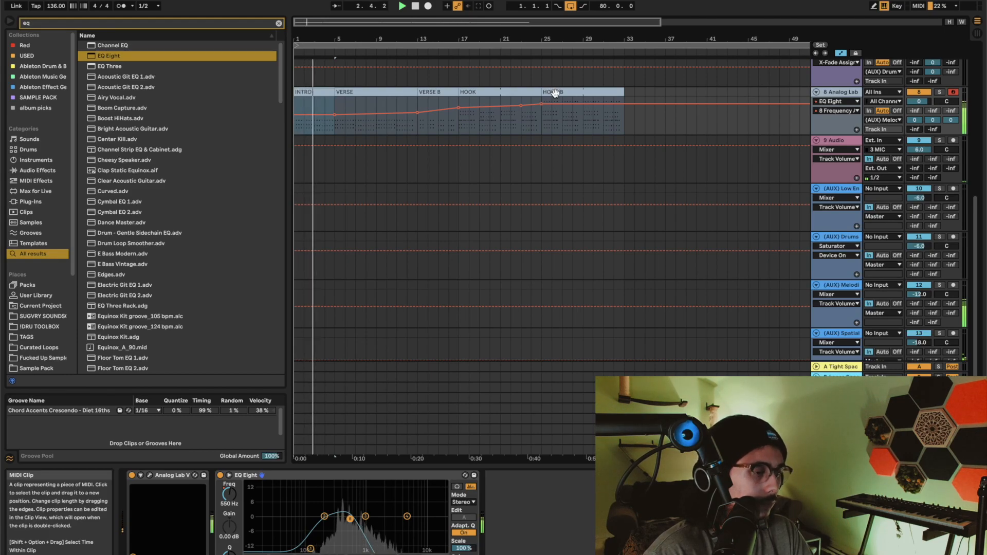
scroll(399, 147, up, 2)
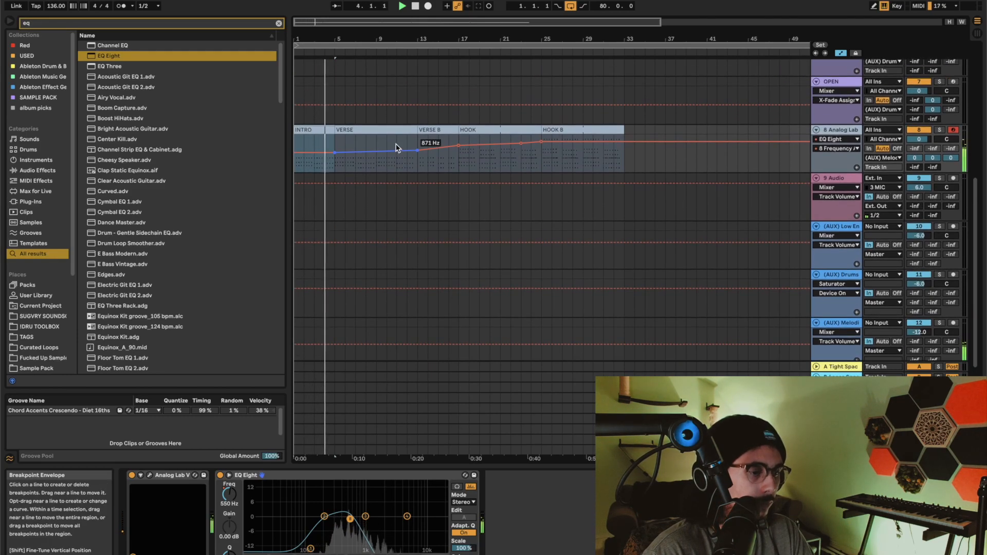
scroll(396, 147, up, 3)
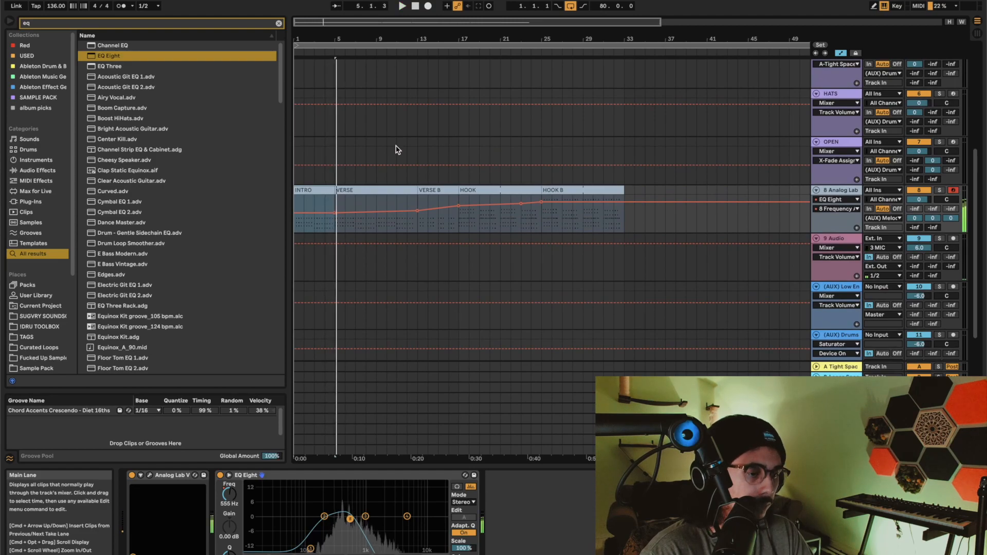
key(space)
Step: Insert a MIDI track below the chord track and copy the Analog Lab V instrument onto it
key(super+shift+t)
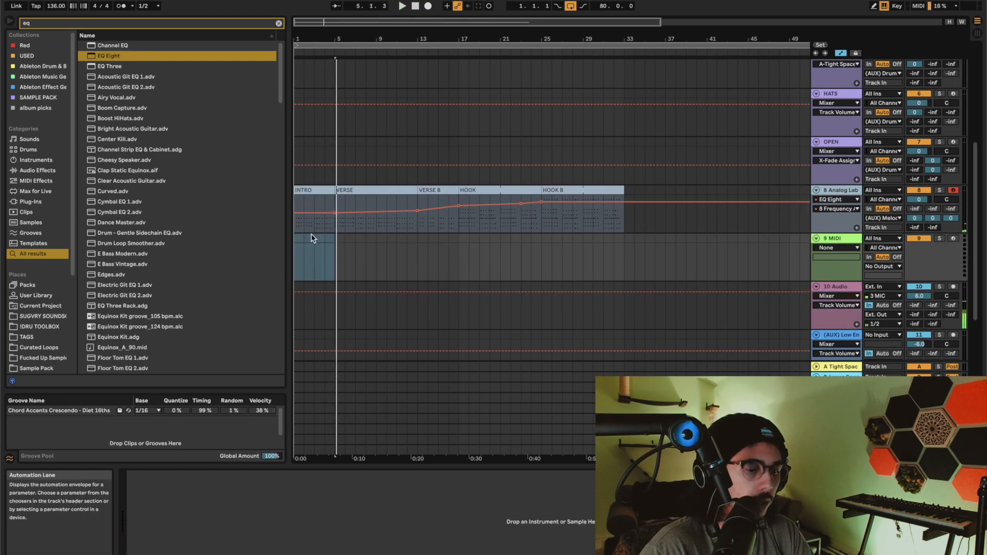
click(338, 194)
drag(169, 475, 351, 267)
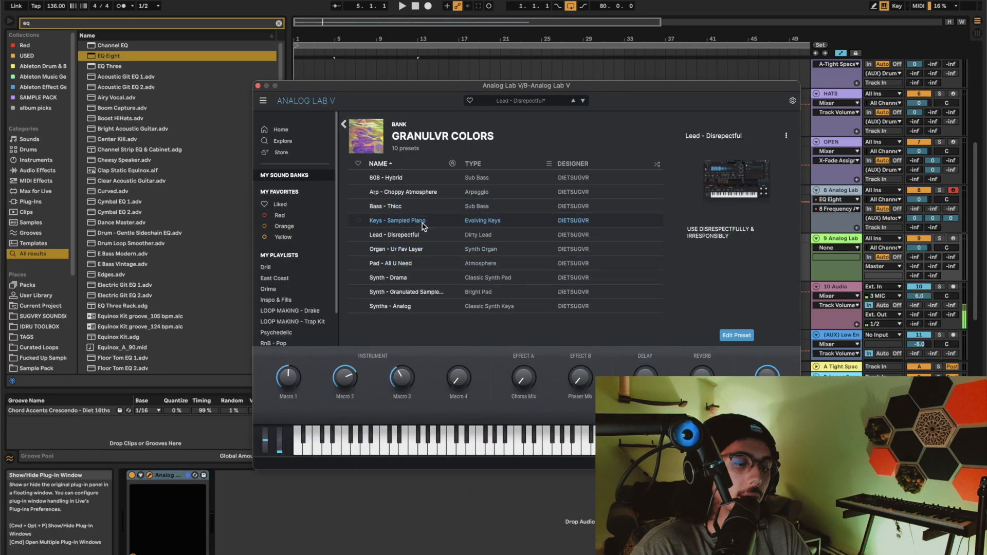
Step: Audition Keys - Sampled Piano from the GRANULVR COLORS bank and load Organ - Ur Fav Layer on the new track
click(423, 221)
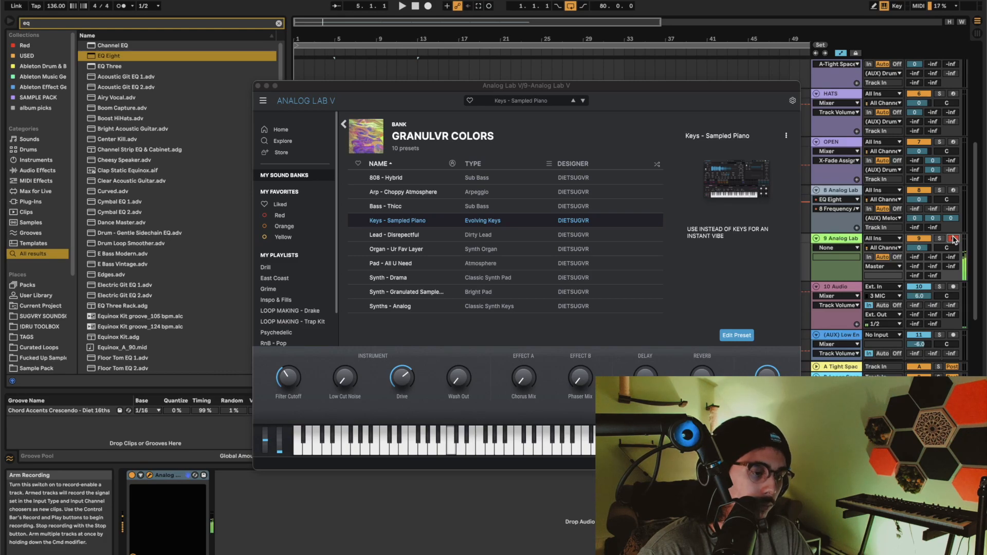
drag(458, 378, 459, 366)
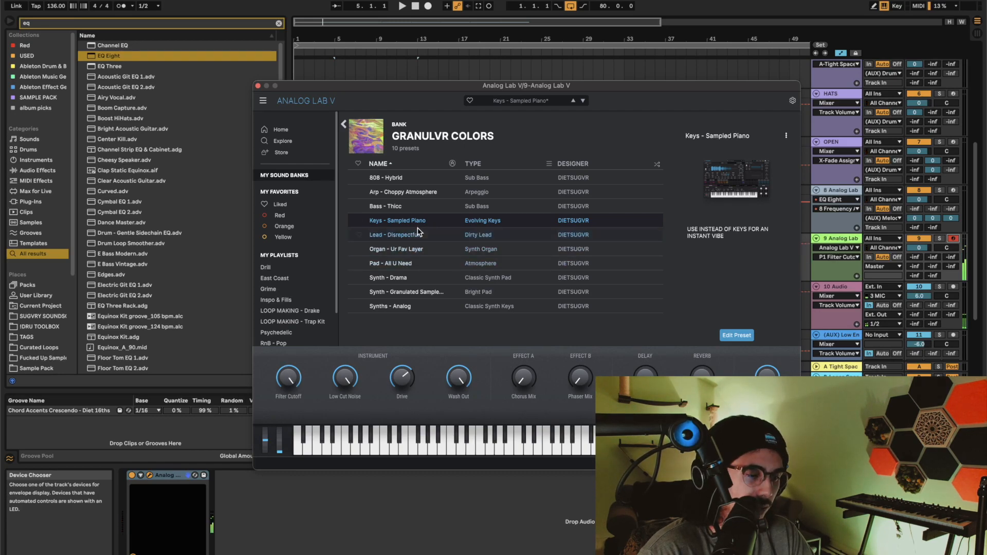
click(419, 250)
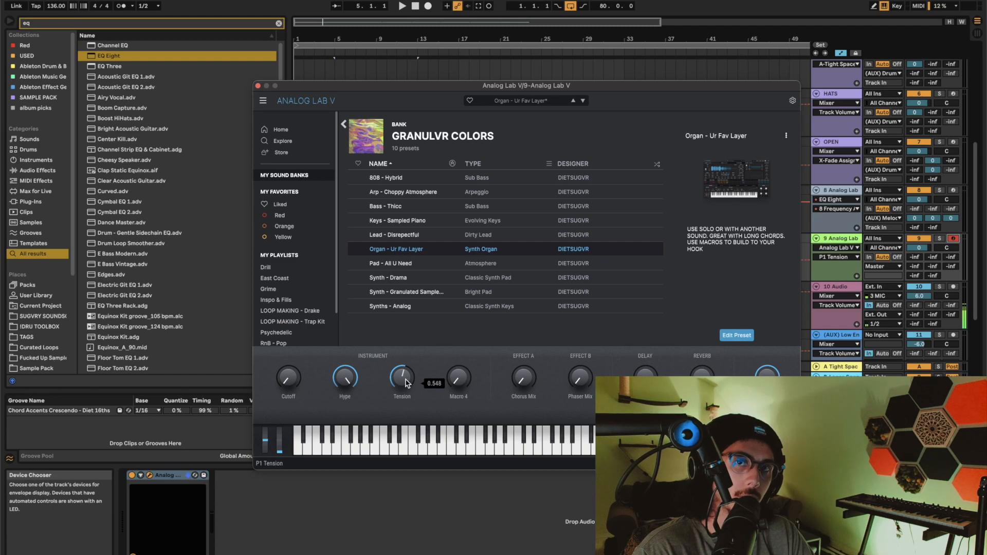
click(258, 86)
Step: Add an EQ Eight after the organ's Analog Lab V and set its band 1 low cut to 215 Hz
key(super+f)
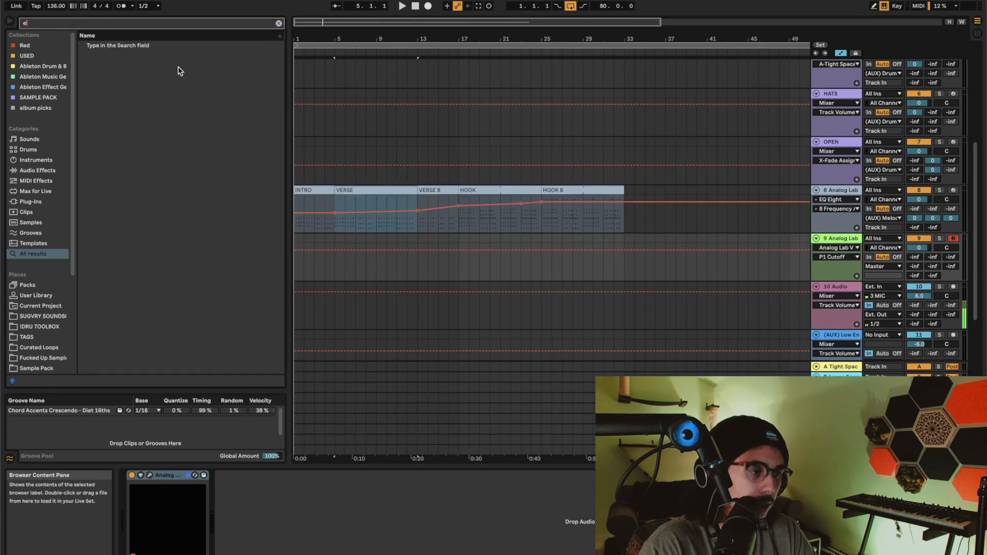
text(eq)
drag(111, 56, 239, 442)
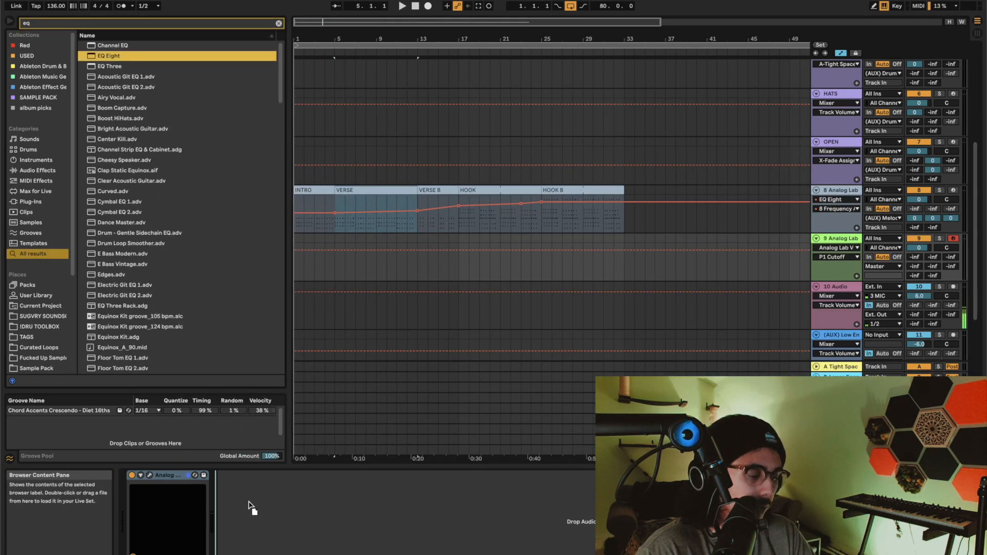
drag(248, 501, 249, 503)
drag(286, 550, 326, 549)
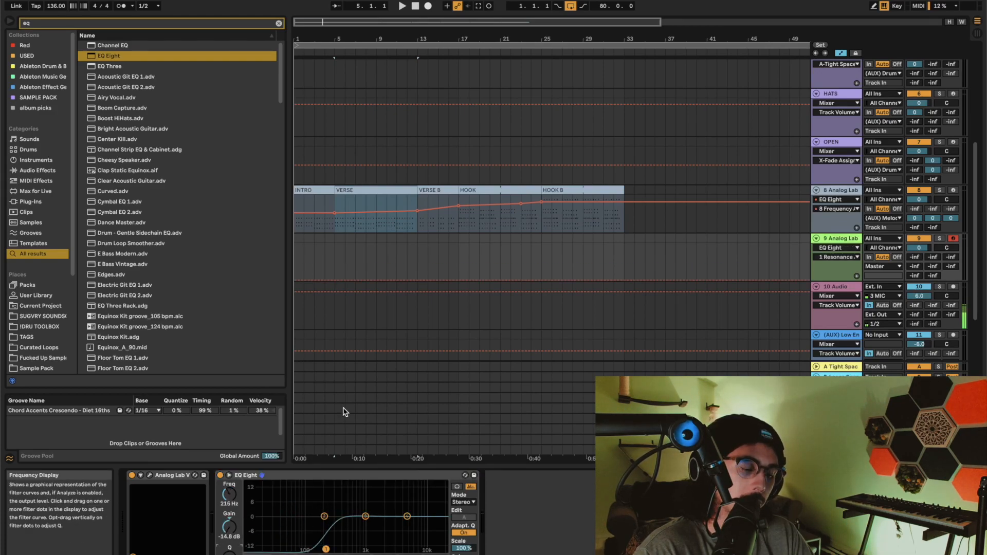
Step: Play the start of the INTRO clip
click(317, 190)
key(space)
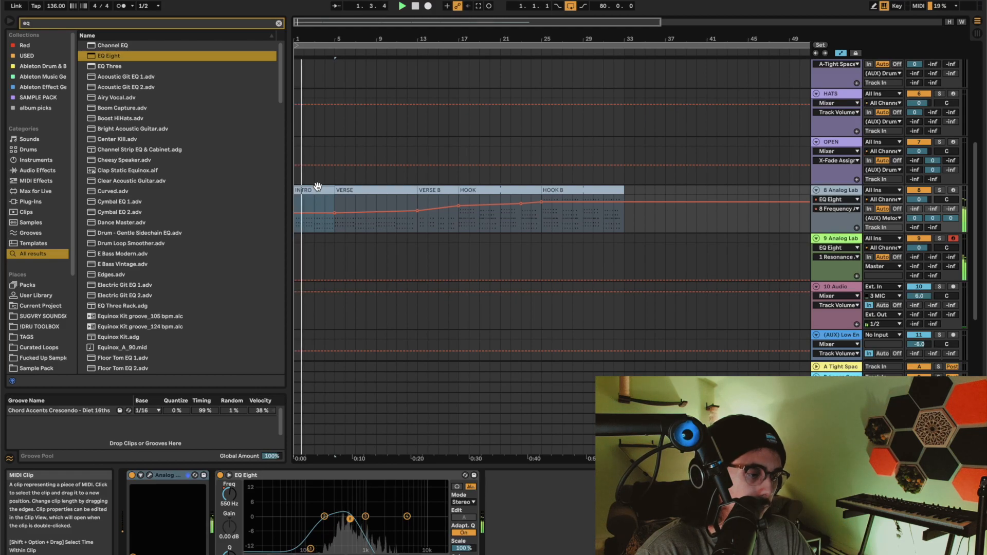
key(space)
Step: Create an 8-bar MIDI clip on the organ track under VERSE and put its full-length note on F3
drag(335, 252, 417, 243)
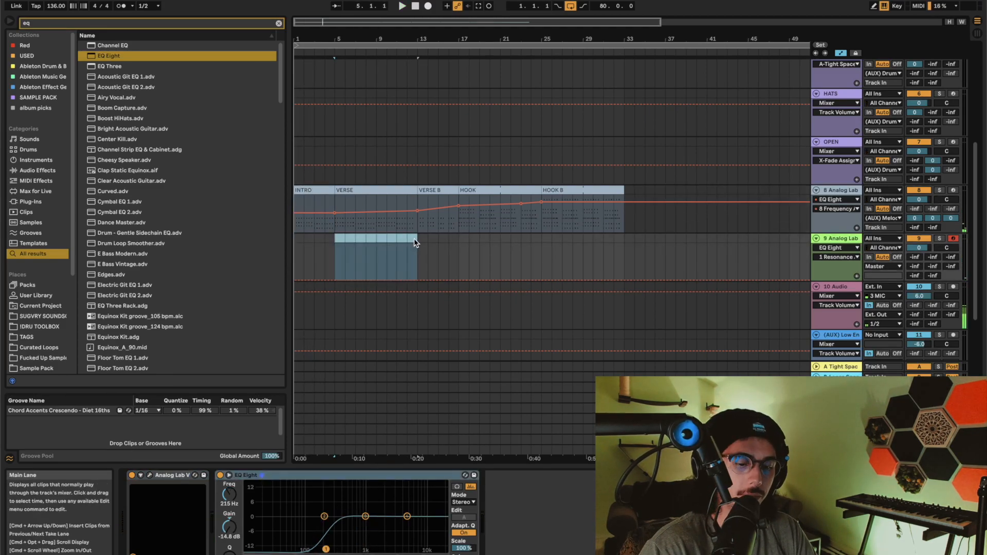
key(ctrl+shift+m)
key(space)
key(space)
key(Up)
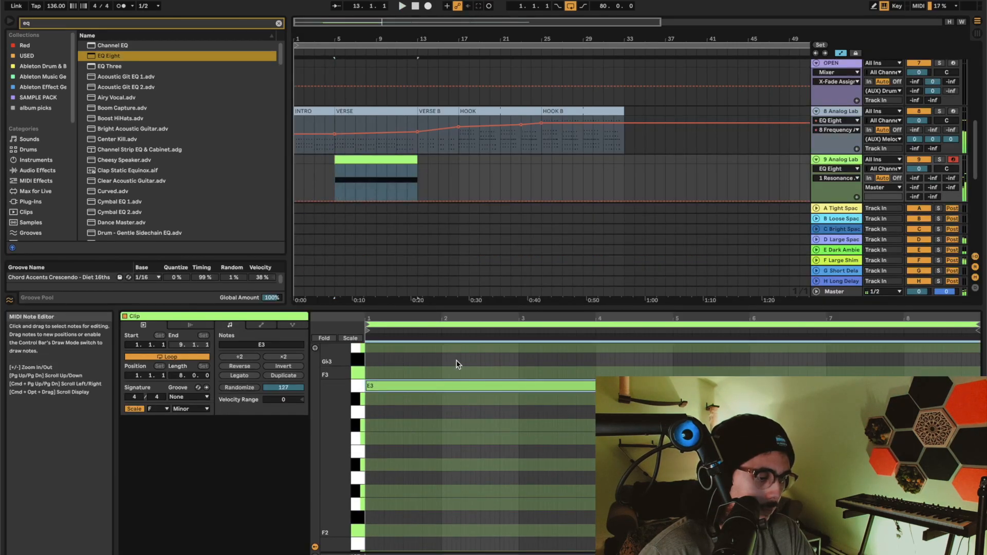
key(Up)
Step: Shorten the F3 note to two bars and alternate it with two-bar E♭3 notes across the 8-bar organ clip
key(space)
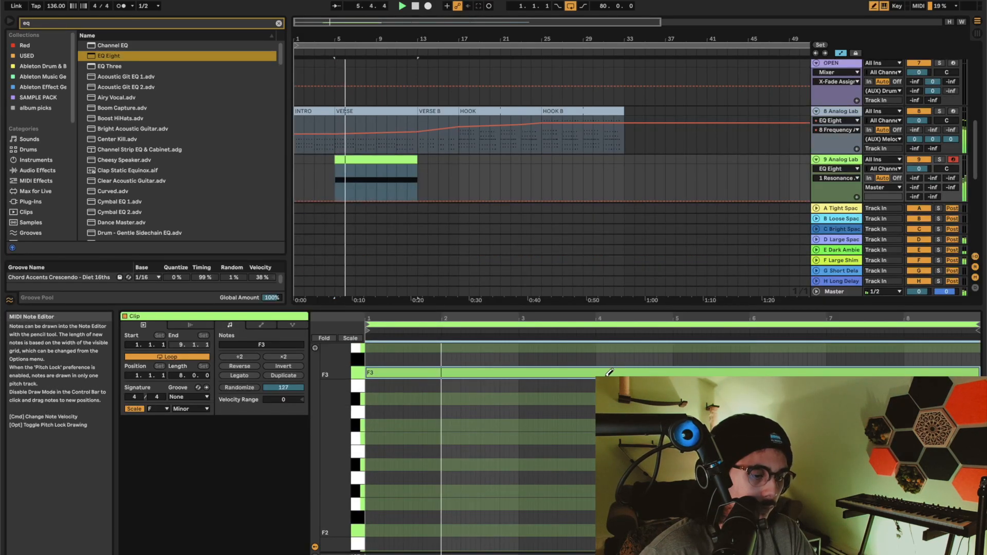
drag(979, 373, 519, 374)
key(super+d)
key(Down)
key(Down)
key(Up)
key(Up)
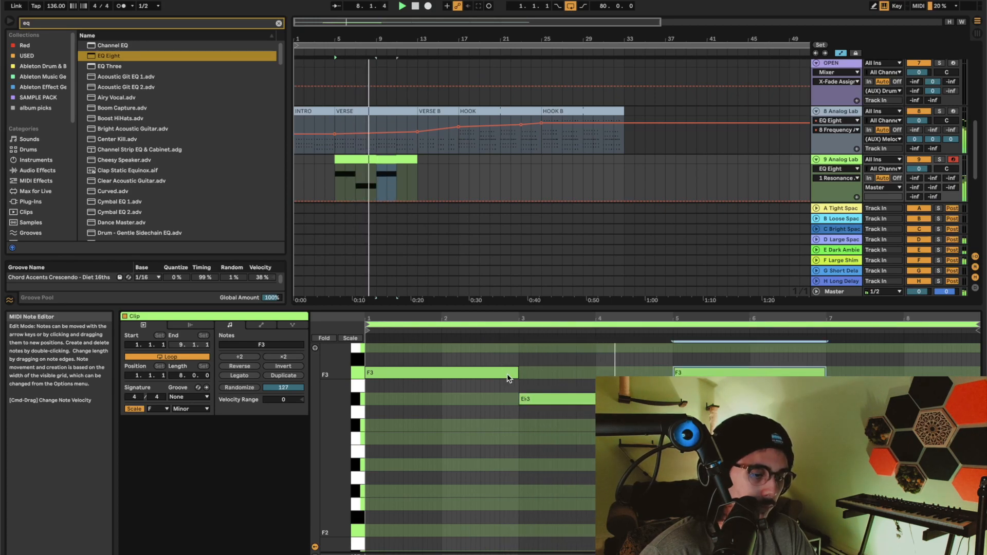
key(super+d)
key(Down)
key(Down)
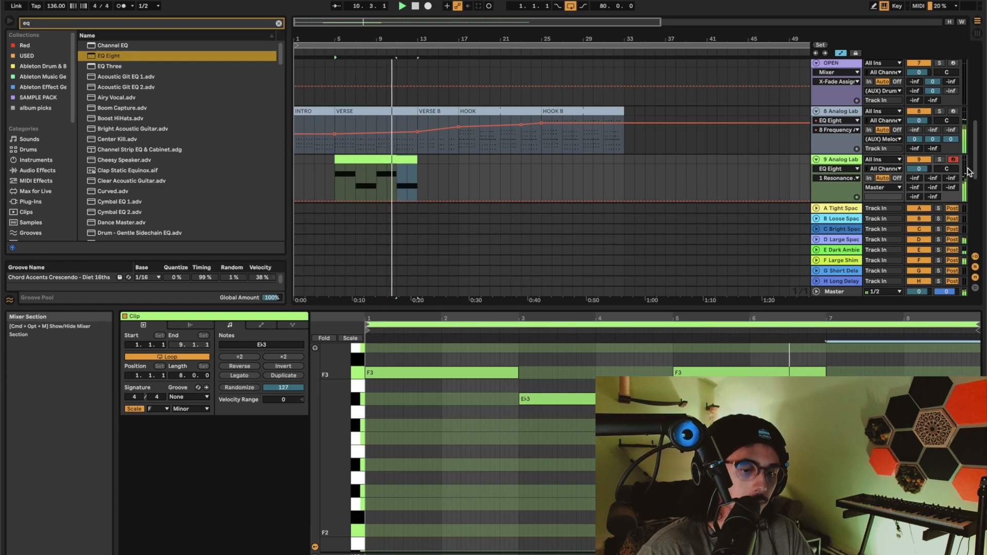
Step: Route the organ track to (AUX) Melodics & FX and raise its D, E and F sends to 0
click(869, 187)
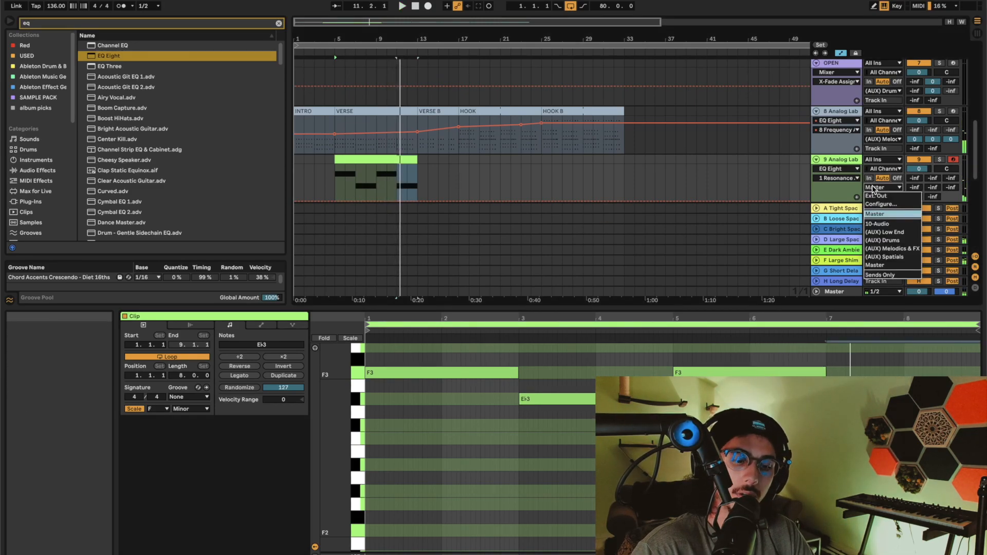
click(888, 250)
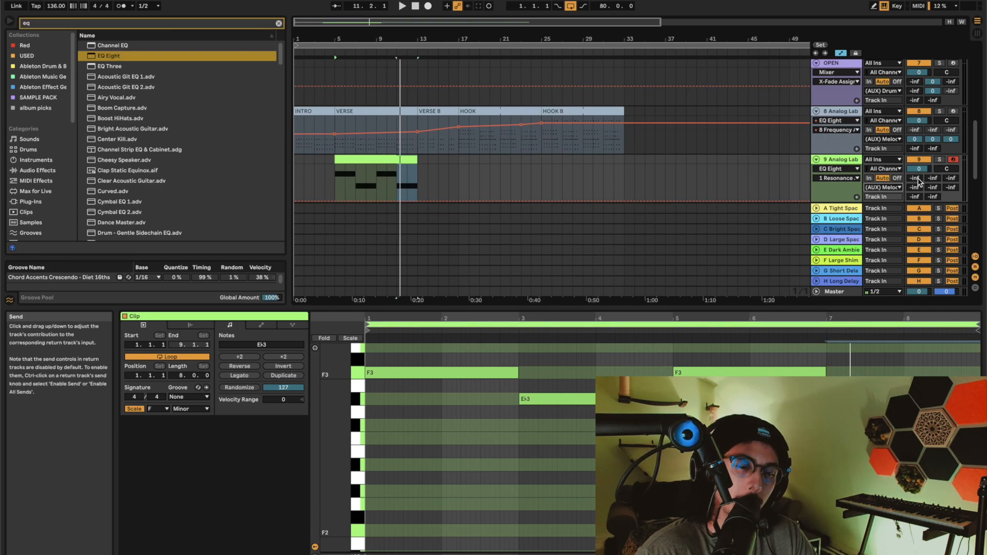
drag(918, 180, 935, 131)
drag(950, 188, 949, 131)
Step: Play the organ clip from VERSE and set the organ track's volume to -1.7
click(374, 158)
key(space)
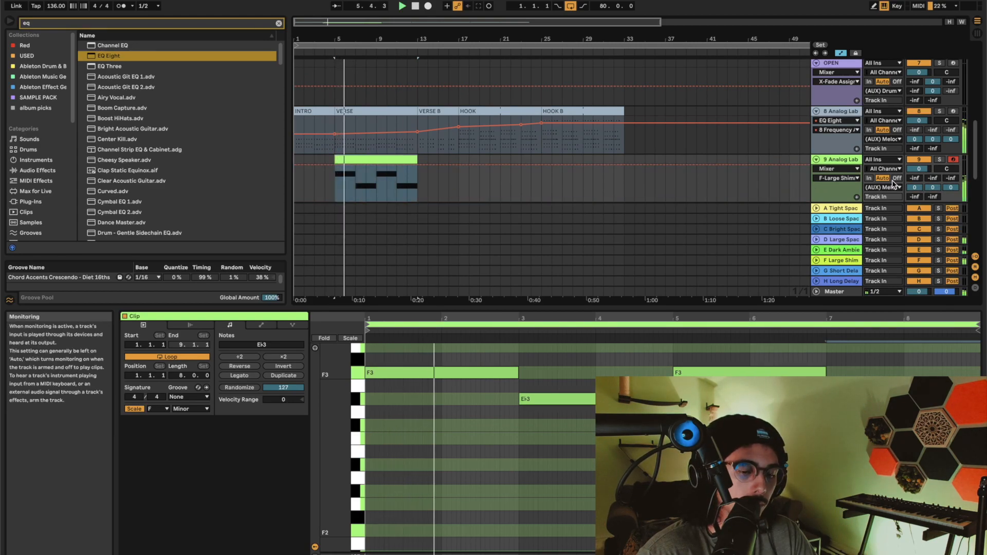
click(918, 171)
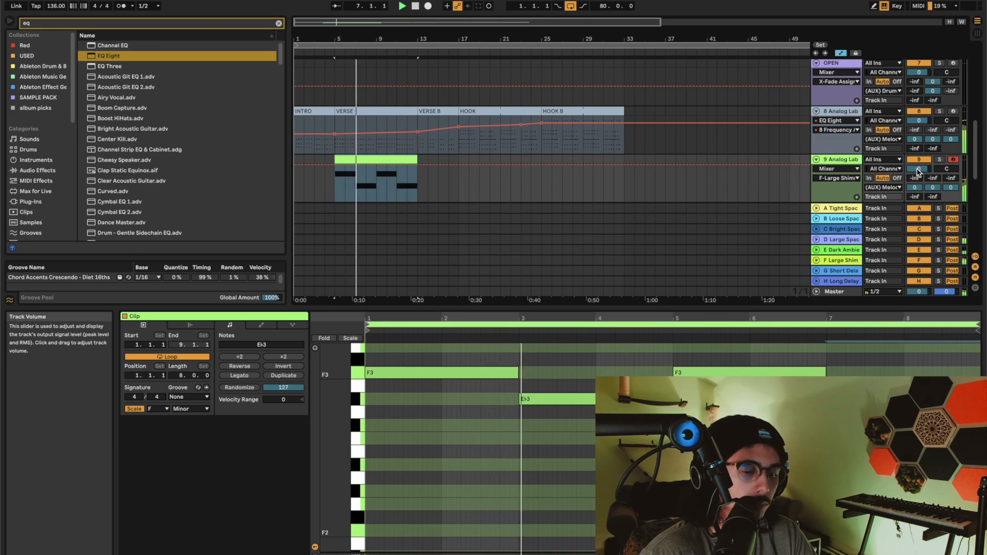
drag(918, 170, 918, 179)
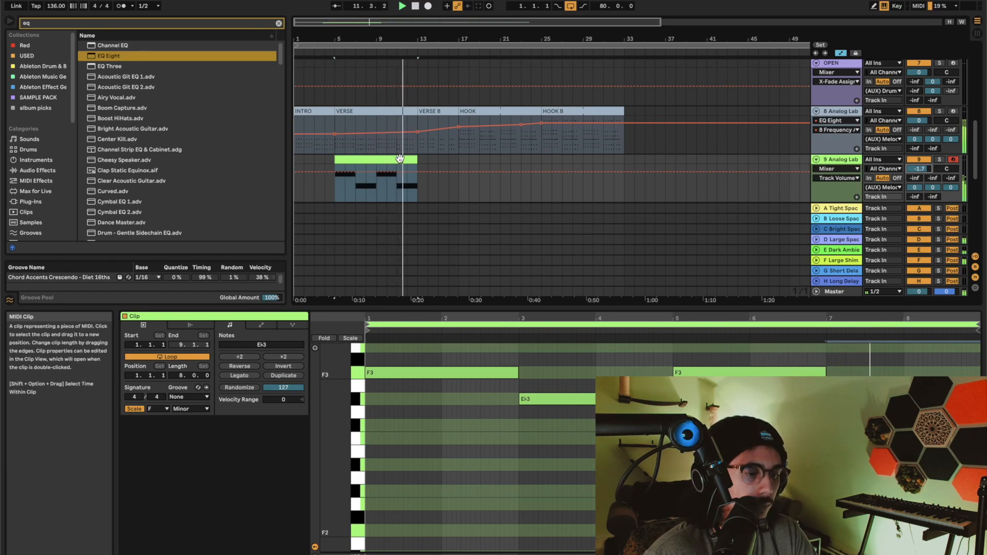
Step: Extend the organ clip through VERSE B to bar 17 and split it at bar 13
drag(411, 158, 459, 158)
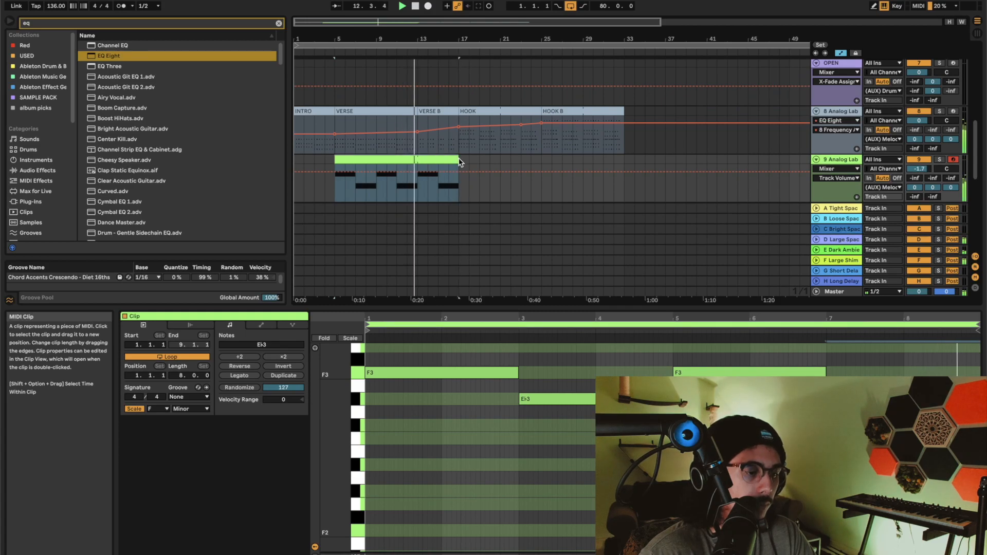
click(418, 185)
key(super+e)
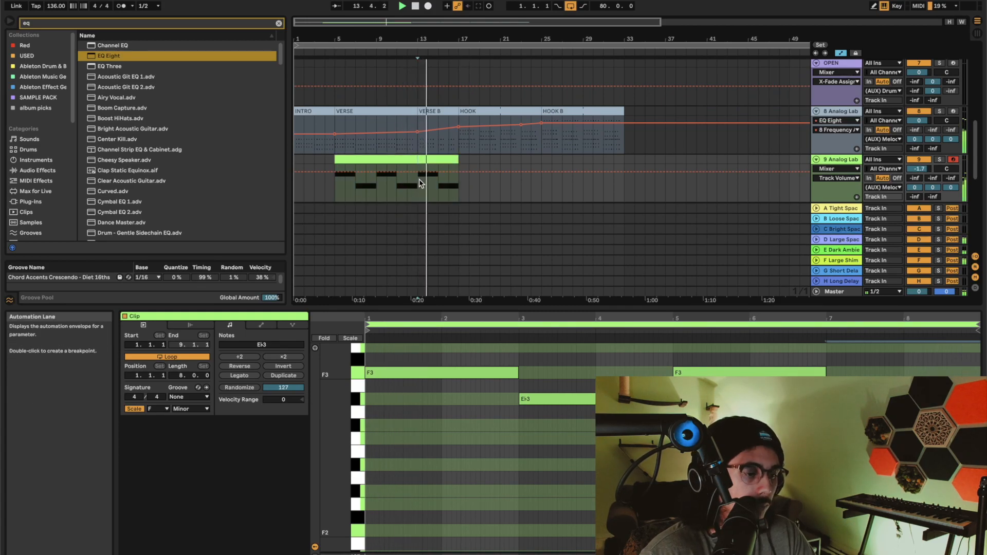
click(452, 158)
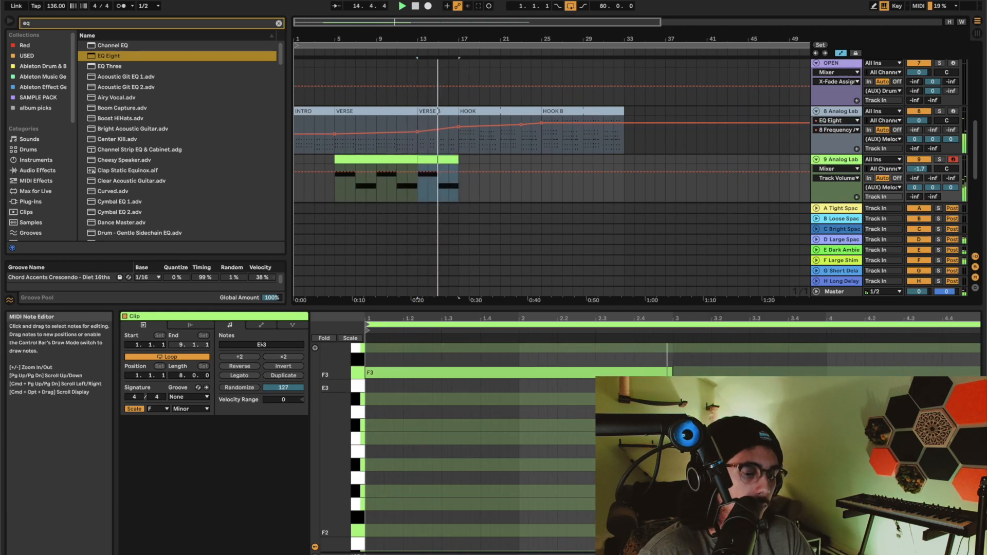
Step: Rework the VERSE B organ clip into one three-beat note per bar, F3 in bars 1–2 and E♭3 in bars 3–4
key(b)
click(840, 400)
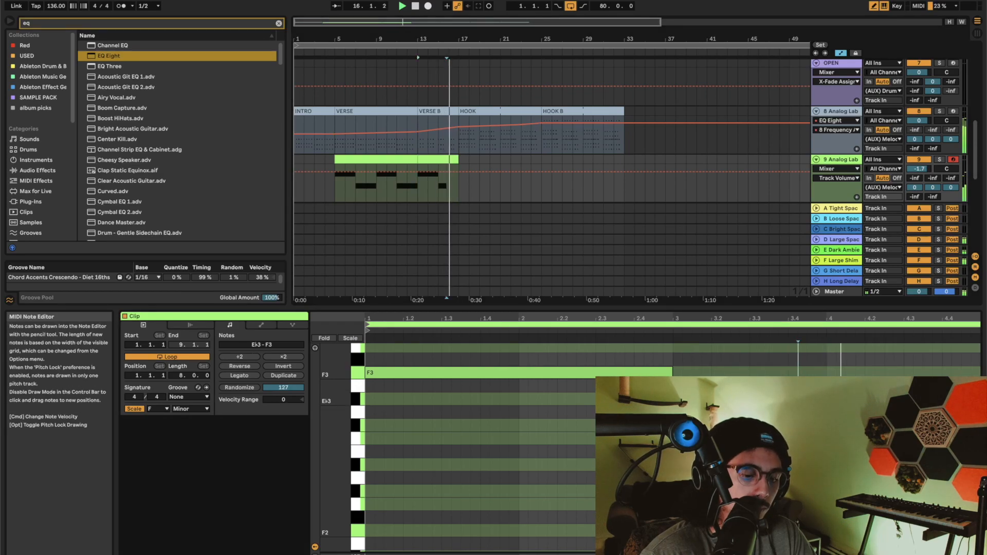
key(space)
click(485, 372)
key(b)
mouse_move(402, 399)
mouse_down()
mouse_move(541, 349)
mouse_move(518, 349)
mouse_up()
key(super+d)
click(537, 388)
click(437, 160)
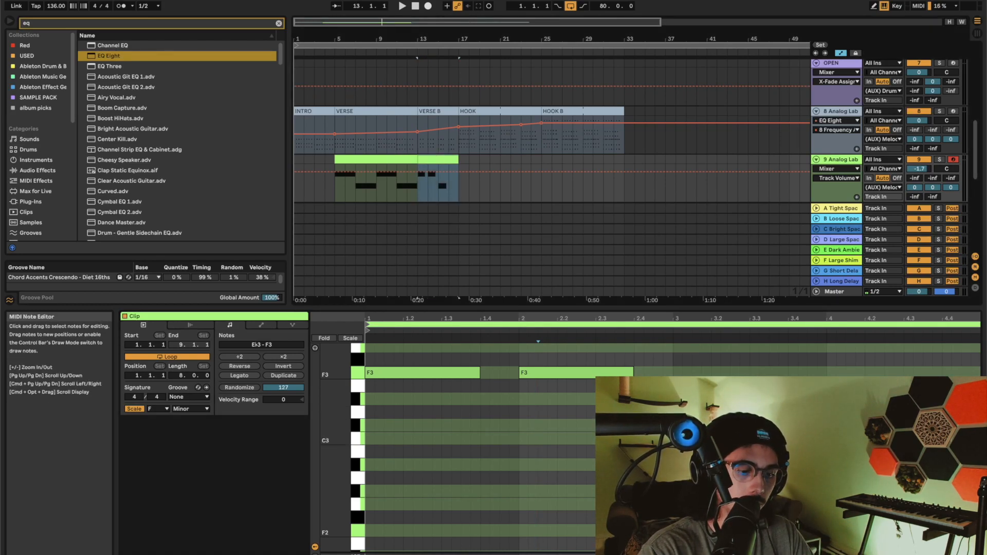
Step: Play the VERSE B section to hear the reworked organ notes
key(space)
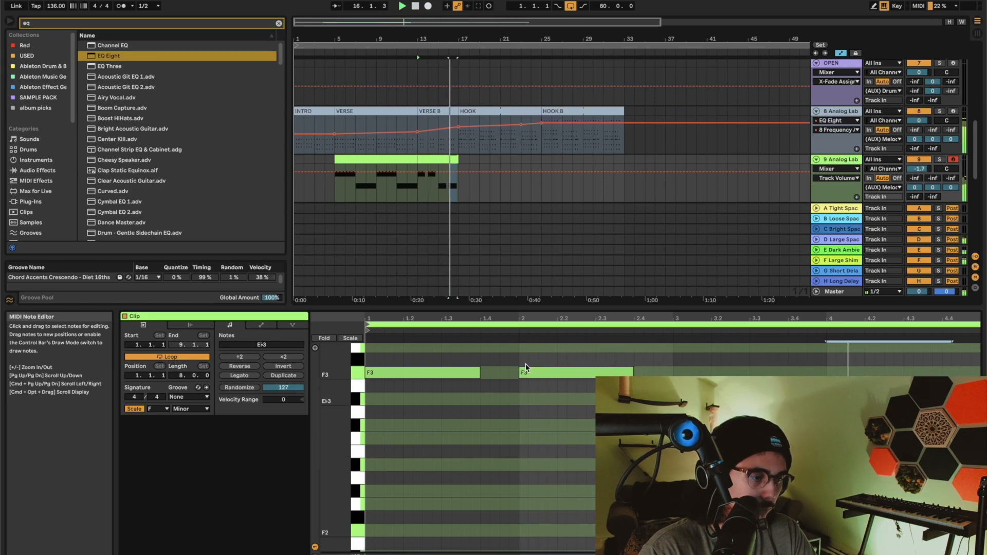
click(410, 156)
key(space)
key(b)
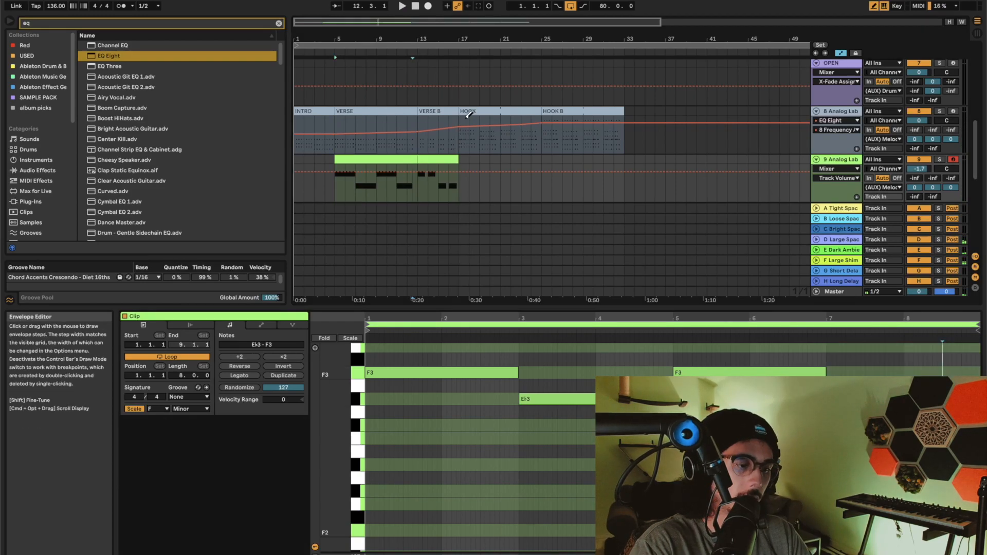
key(b)
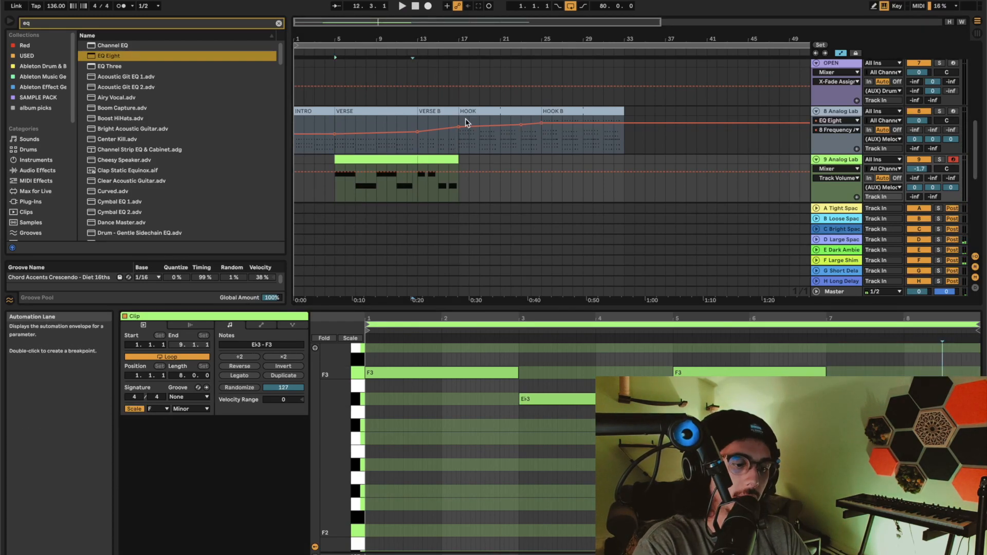
key(b)
key(b)
Step: Duplicate the VERSE B organ clip twice to fill the HOOK section up to bar 25
click(446, 160)
key(super+d)
key(super+d)
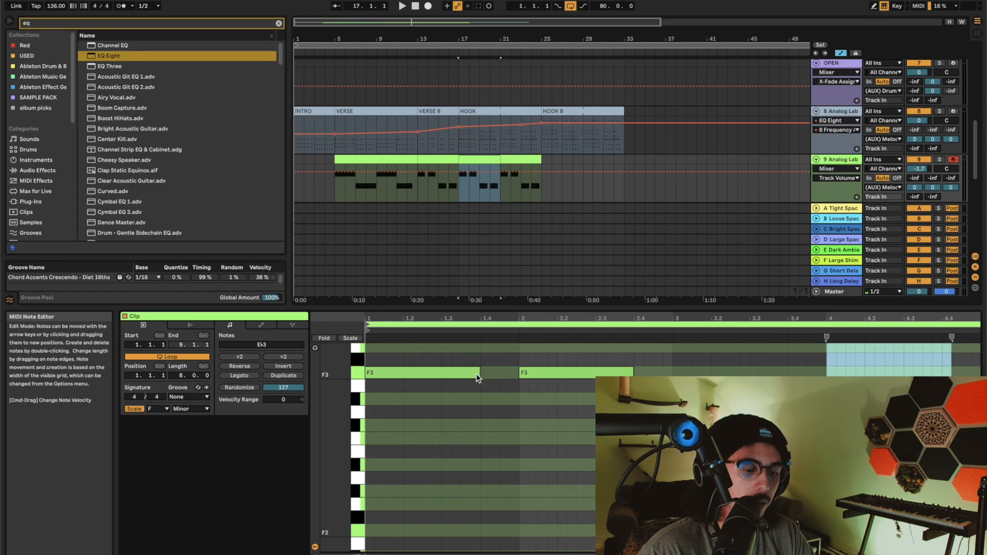
Step: In the first HOOK organ clip, replace each note pair with one six-beat note, F3 from bar 1 and E♭3 from bar 3
drag(477, 374, 595, 370)
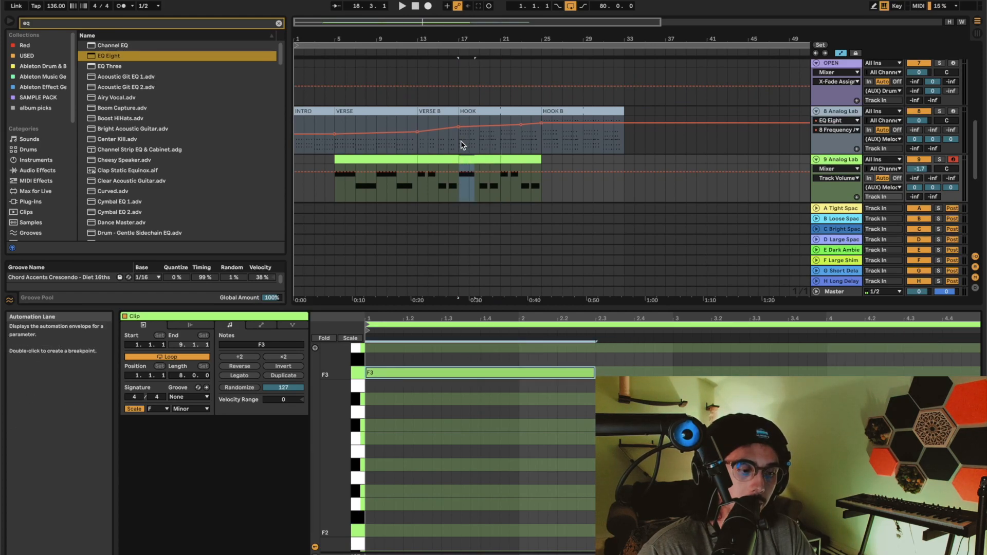
scroll(480, 151, up, 5)
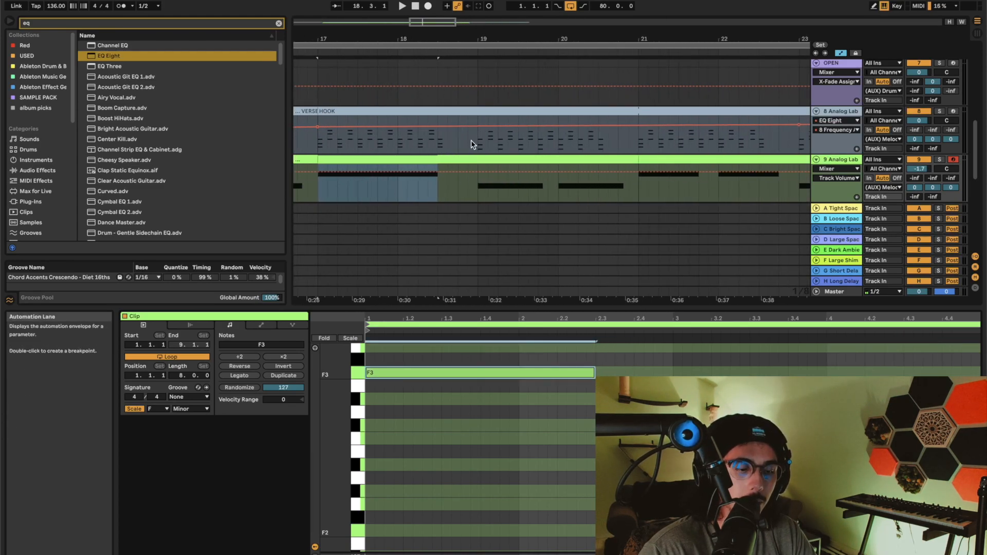
click(465, 161)
drag(671, 383, 935, 401)
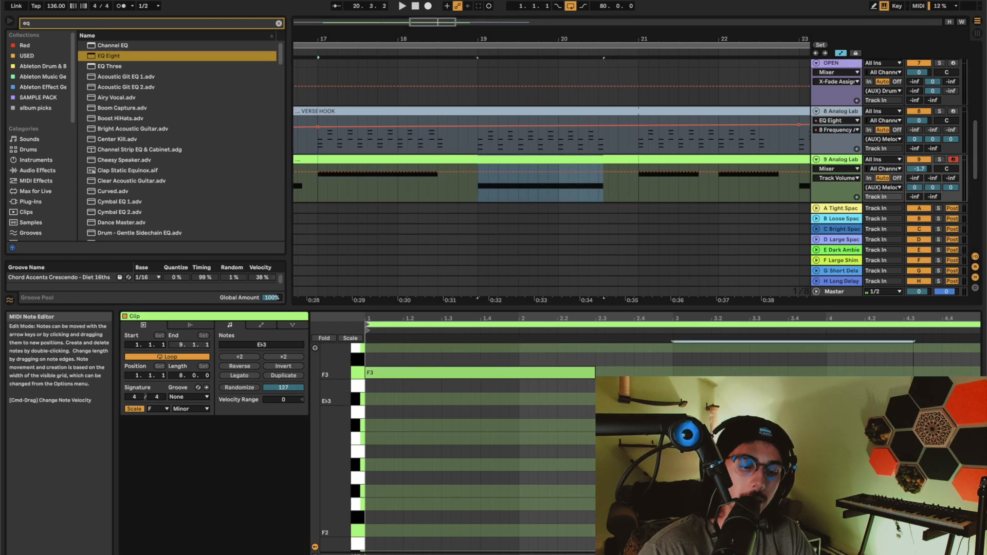
scroll(568, 144, down, 4)
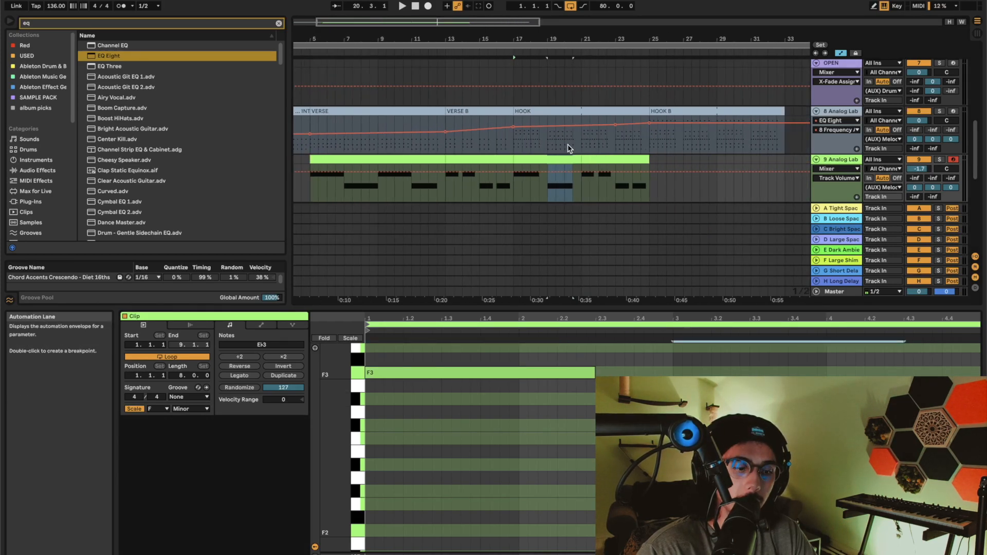
Step: Copy the long-note organ clip across HOOK B to bar 33 and transpose its notes down an octave
key(super+d)
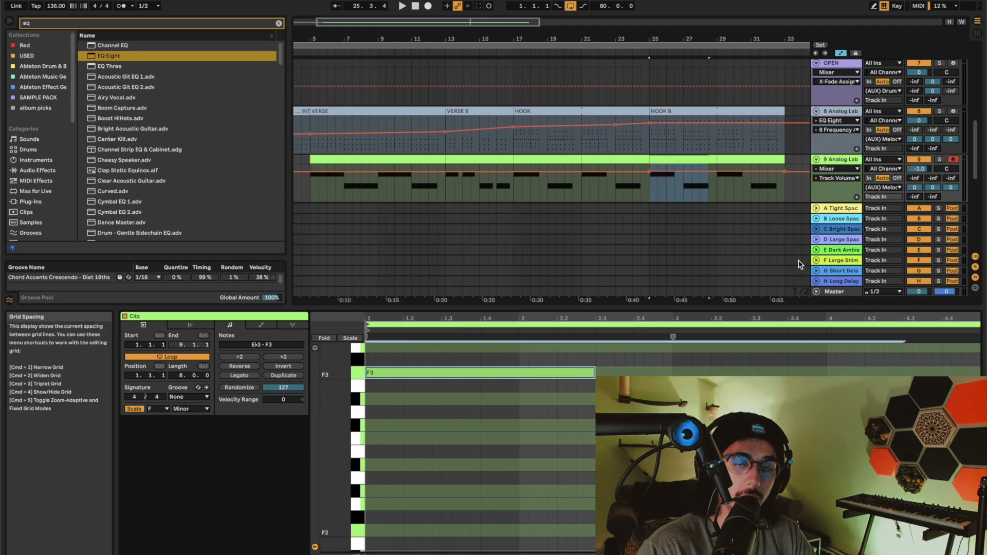
key(shift+Down)
scroll(573, 163, down, 3)
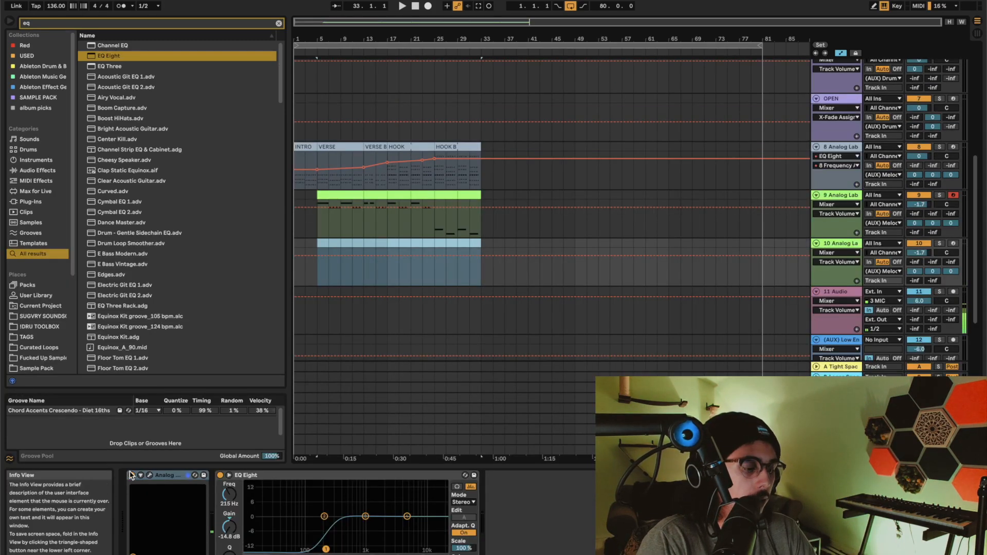
Step: Open Analog Lab on track 10 and browse its instruments and sound banks
click(467, 241)
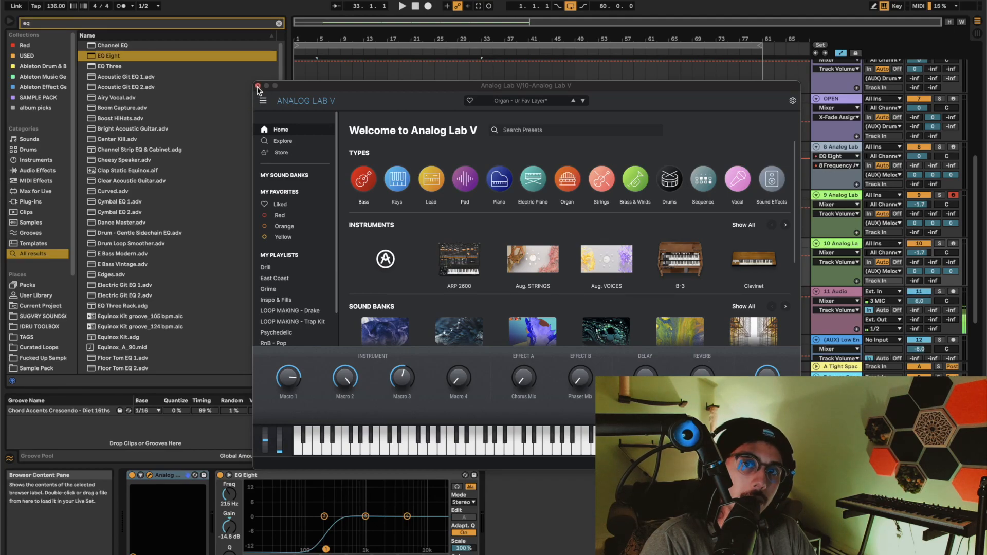
scroll(483, 265, down, 4)
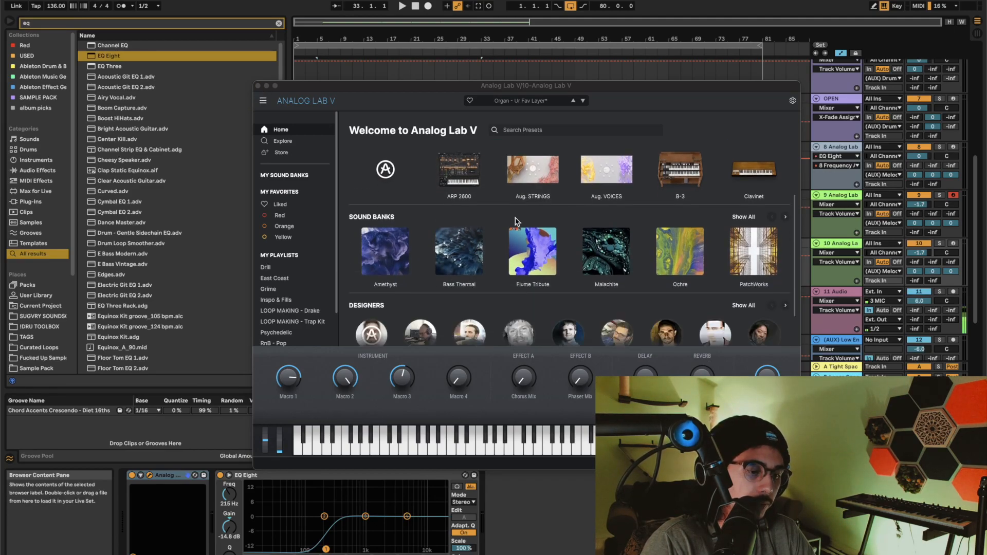
click(516, 221)
Step: Create a 4-bar clip under VERSE B on track 10 with a three-beat B♭3 note starting each bar
click(457, 277)
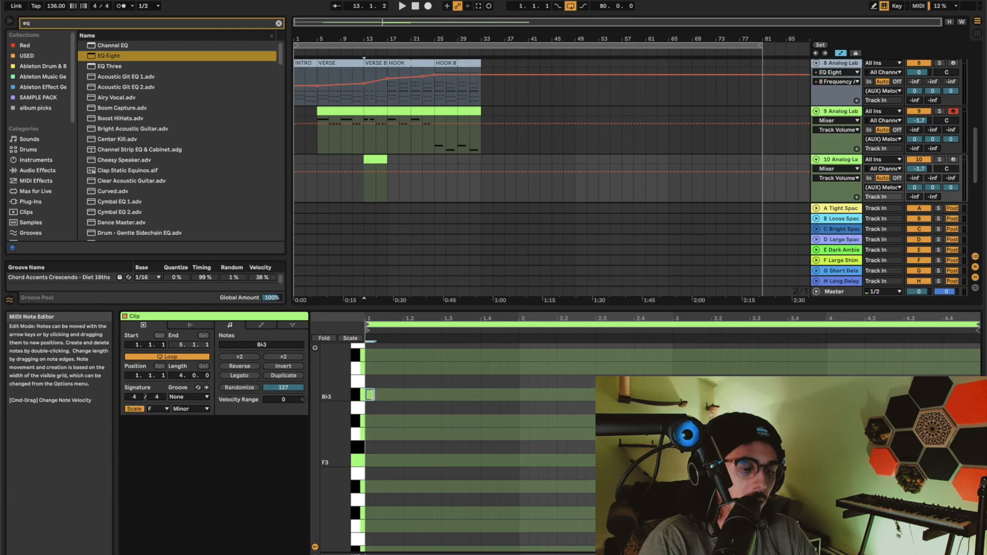
drag(366, 394, 636, 395)
drag(719, 395, 682, 395)
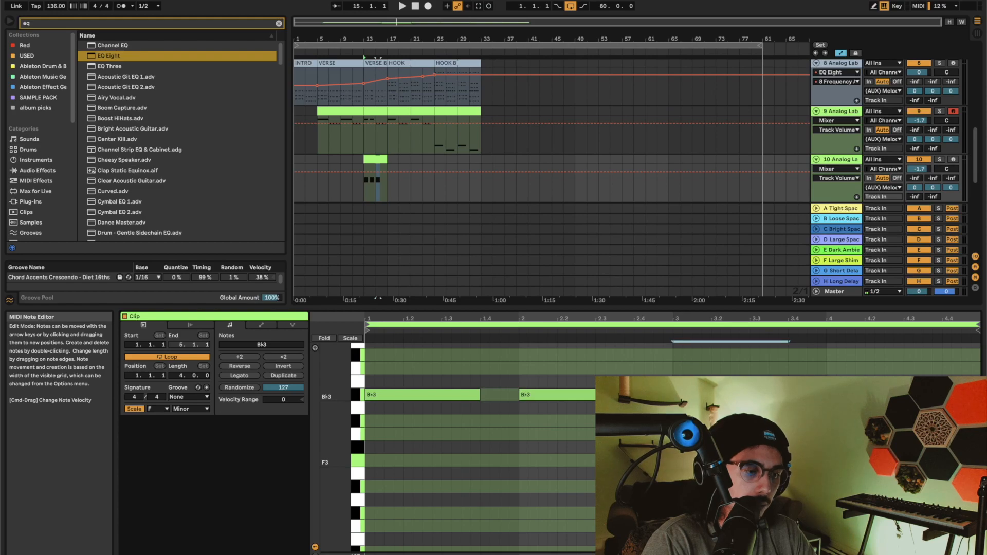
Step: Check the chord notes of the VERSE B lead clip and play the section with the B♭3 layer
click(368, 414)
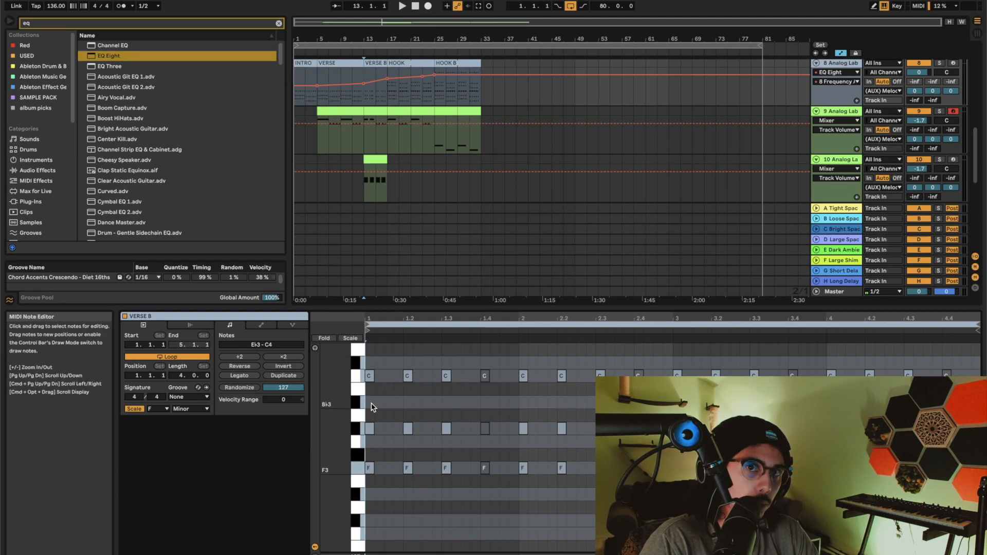
click(384, 160)
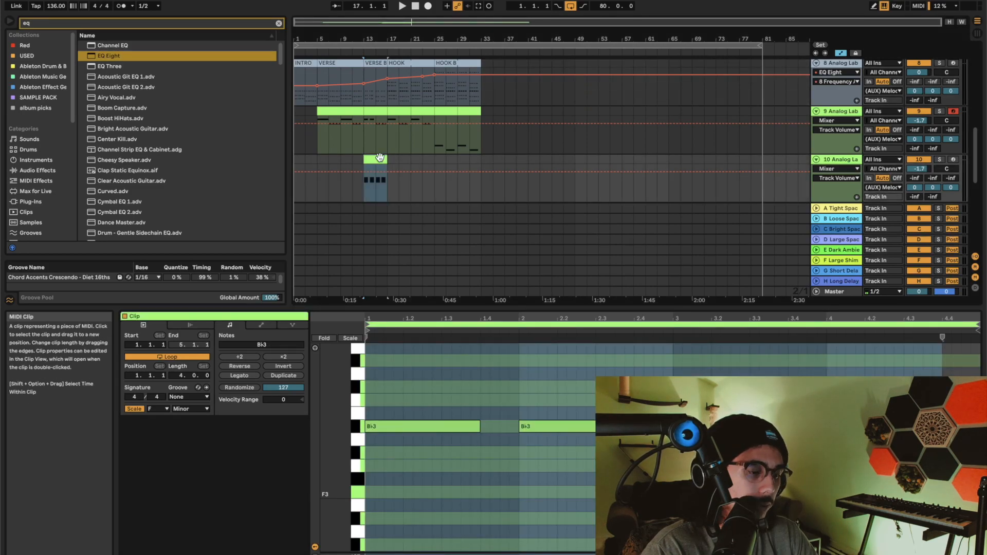
key(space)
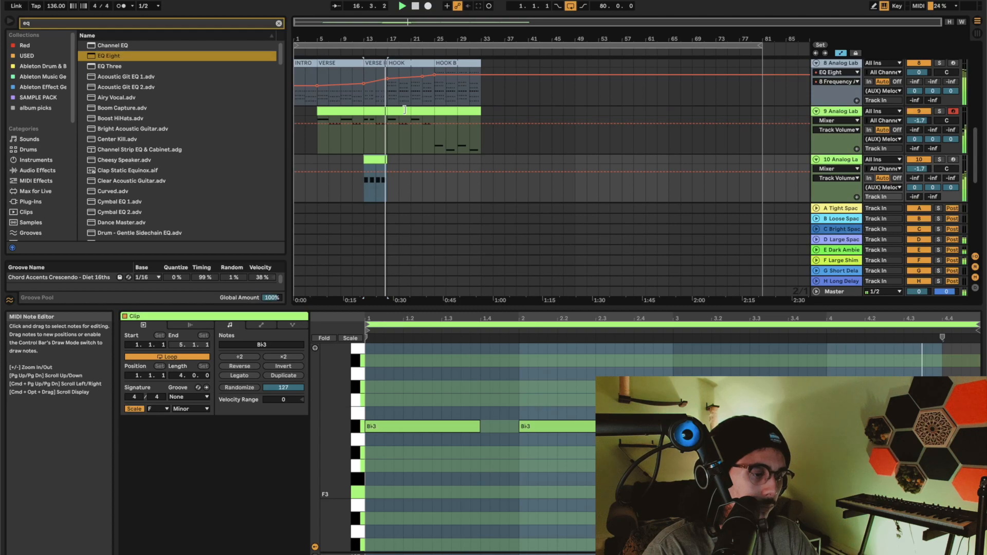
Step: Extend the track 10 clip through HOOK to bar 25 and shorten all its B♭3 notes to one beat
drag(386, 160, 432, 160)
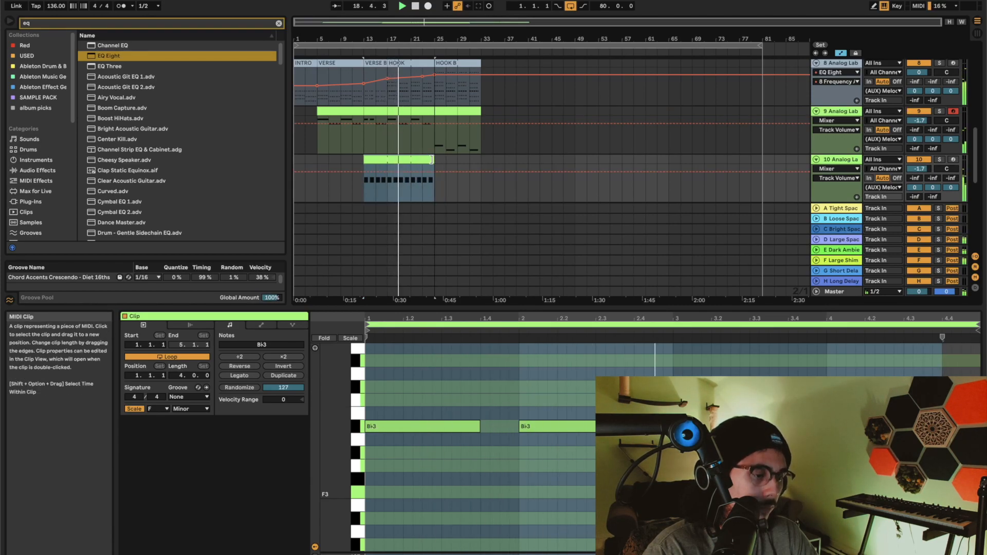
click(362, 426)
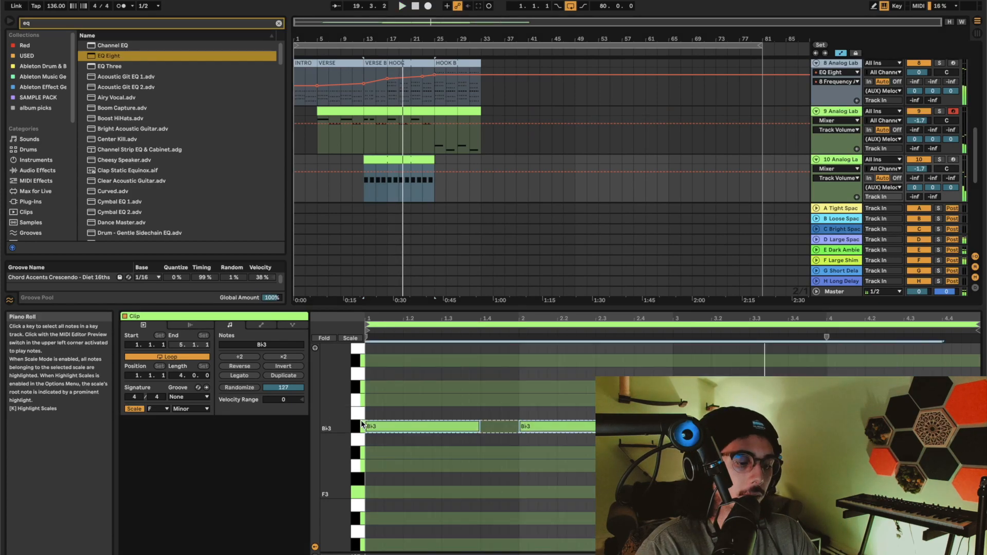
key(shift+Left)
key(shift+Left)
key(shift+Left)
key(shift+Left)
key(shift+Left)
key(shift+Left)
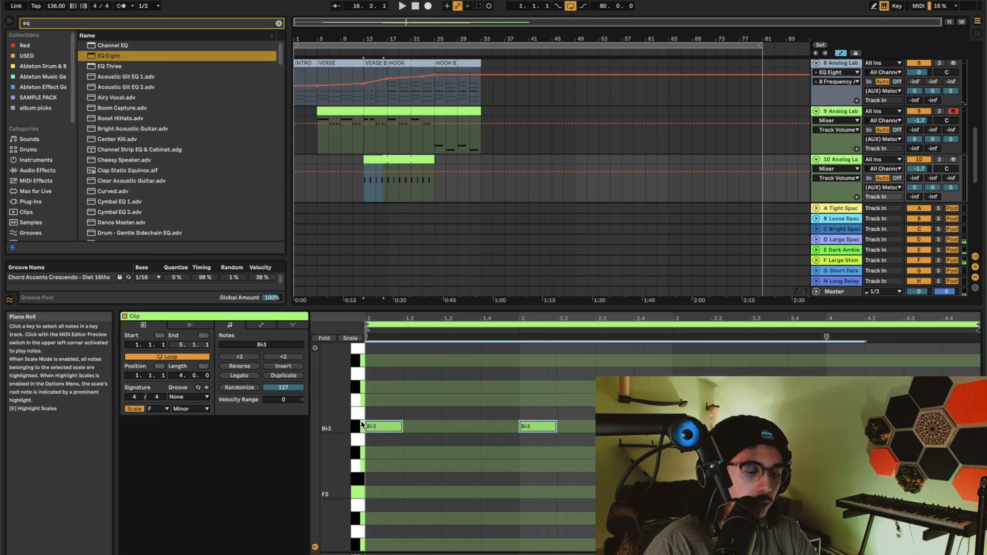
Step: Move the B♭3 notes to beat 2 of each bar, add matching notes on beat 4 and shorten them all to half a beat
key(Right)
key(Right)
key(Right)
key(Right)
double_click(502, 427)
drag(501, 428, 495, 428)
click(357, 428)
key(shift+Left)
key(shift+Left)
Step: Add short 1/16 B♭3 notes between the pulses of bars 1 and 2 and transpose all notes up to B♭4
key(space)
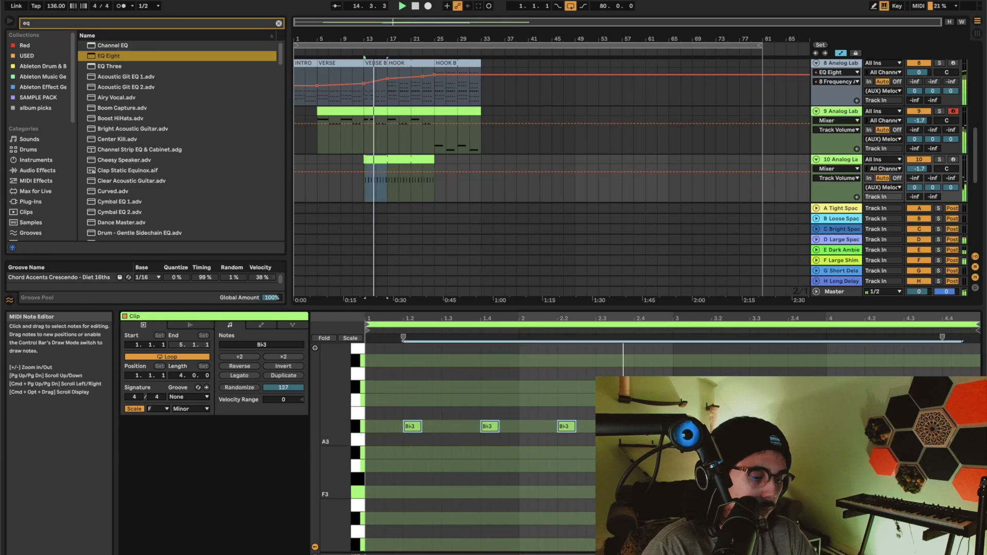
key(b)
click(456, 426)
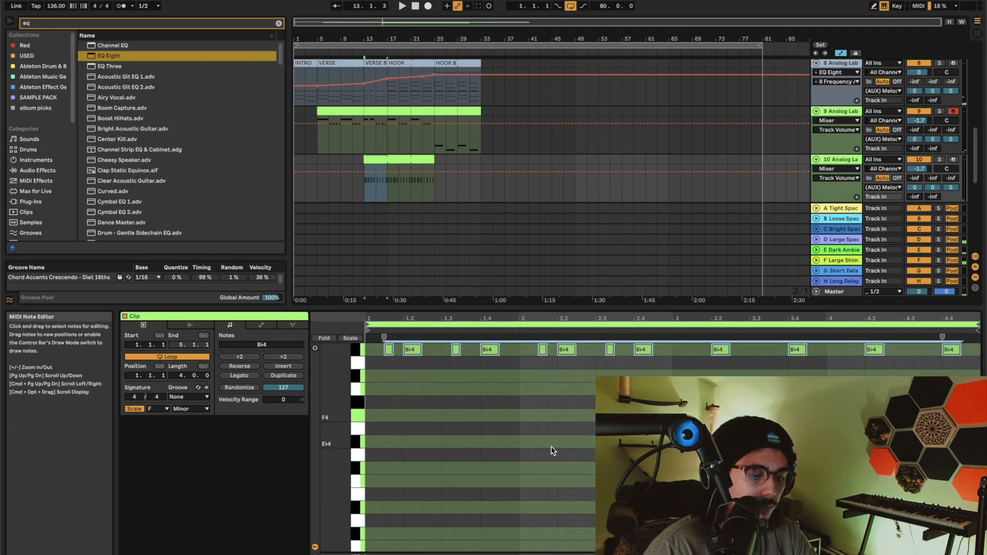
Step: While the clip plays, add a half-beat B♭4 note right after the beat 4 note in bars 1 and 2
key(space)
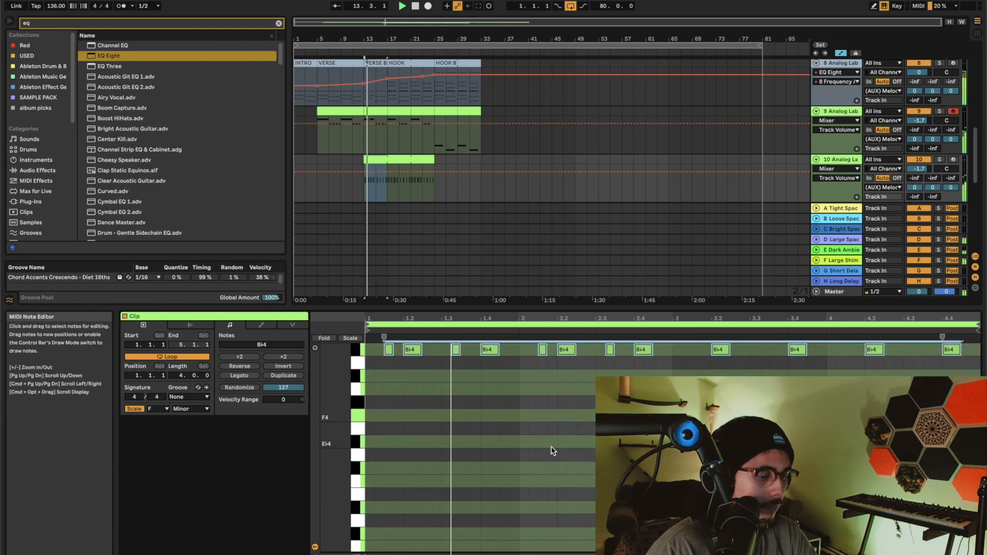
key(b)
click(466, 350)
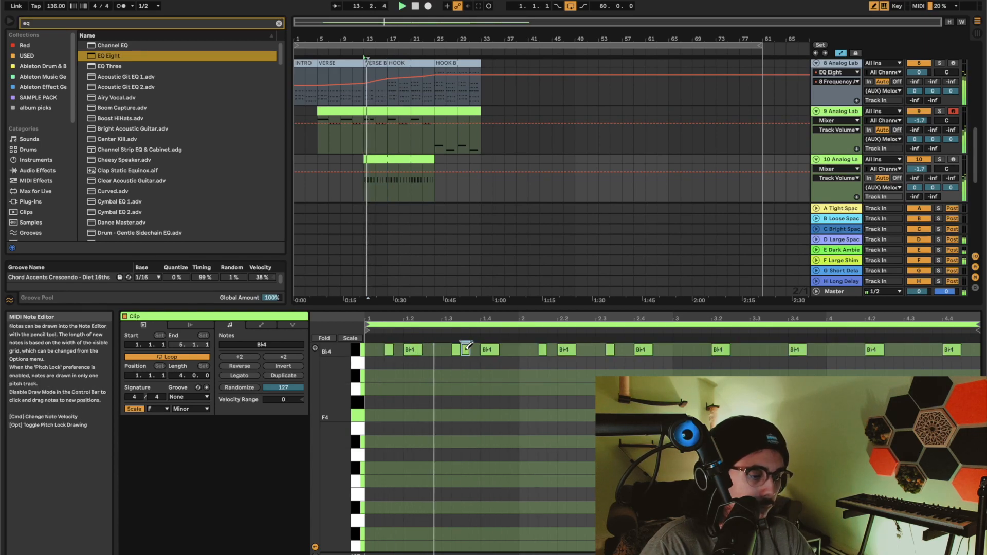
click(465, 350)
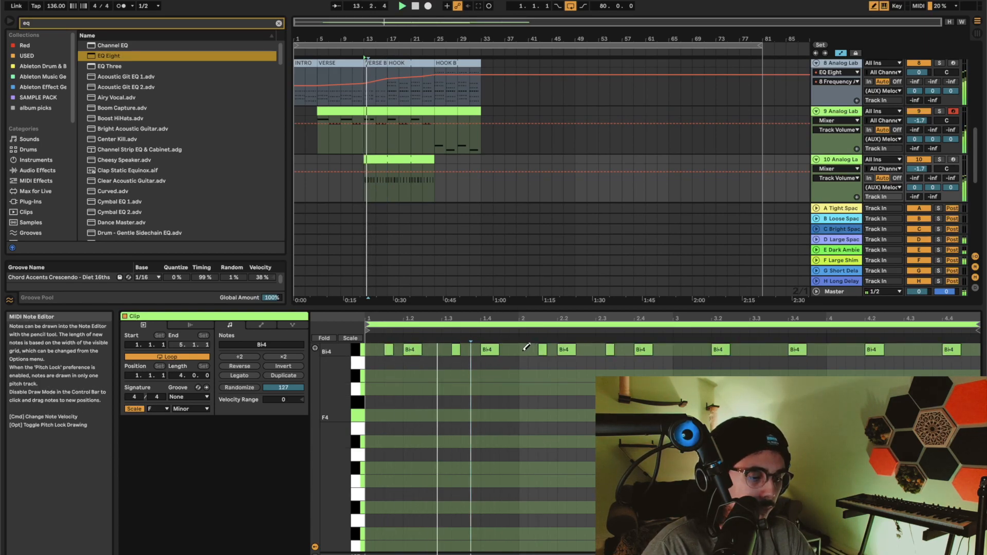
click(508, 350)
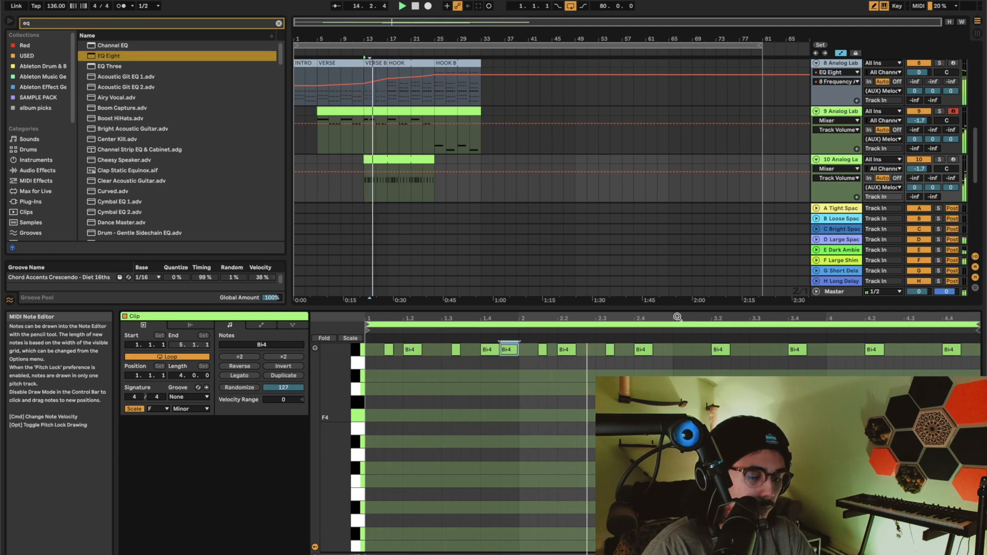
click(659, 349)
Step: Stop playback and delete all B♭4 notes in bars 3 and 4 of the track 10 clip
key(space)
key(b)
drag(687, 362, 975, 349)
key(Delete)
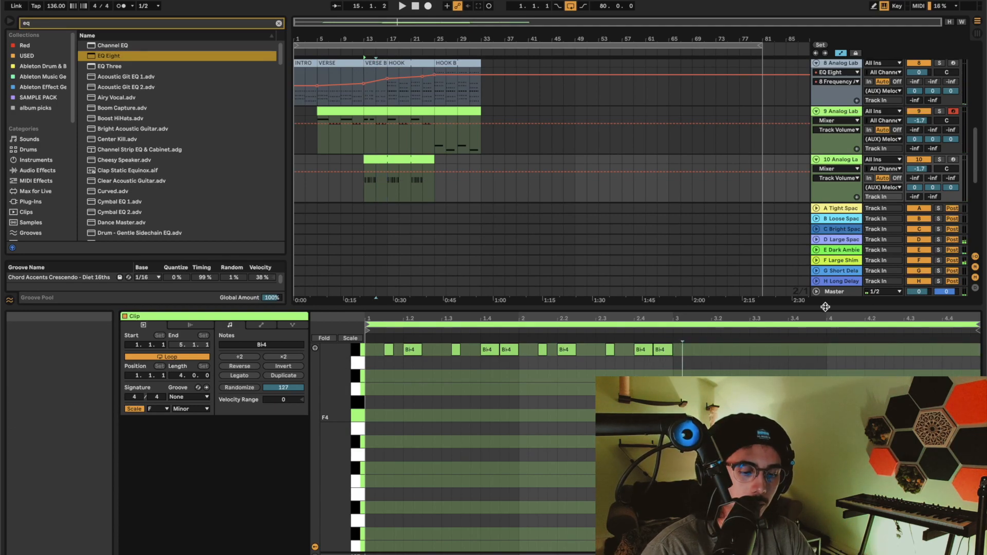
Step: Duplicate the bars 1–2 pattern into bars 3 and 4, transposing bar 3 down to G4 and bar 4 to F4
drag(676, 379, 108, 218)
key(super+d)
key(Down)
key(Down)
key(Down)
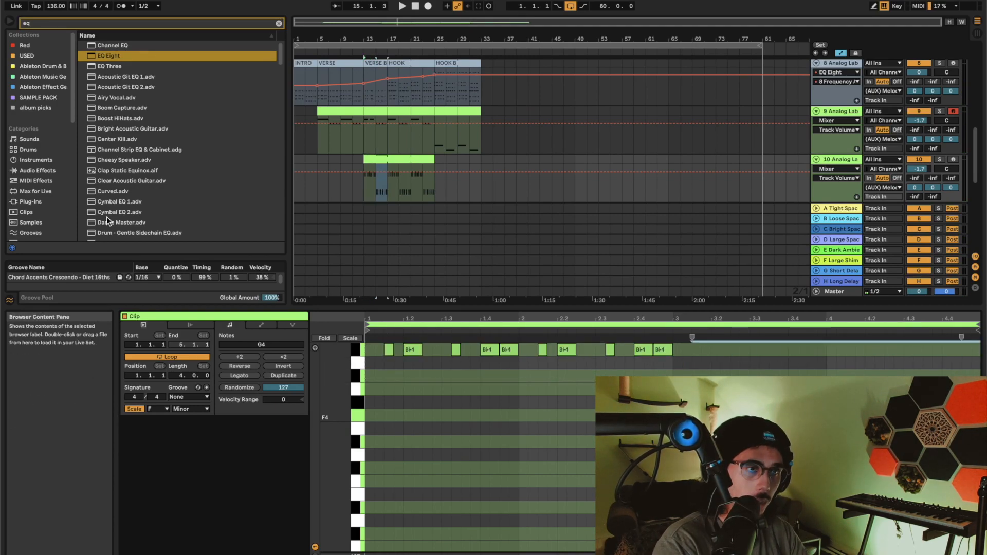
key(Down)
key(Down)
Step: Play back the track 10 clip and duplicate its loop to a length of eight bars
key(space)
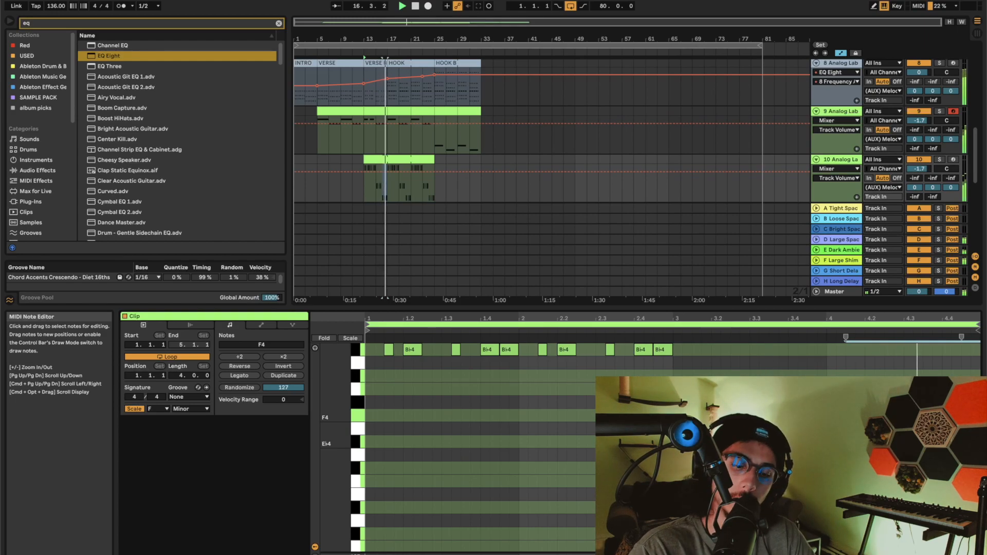
click(284, 378)
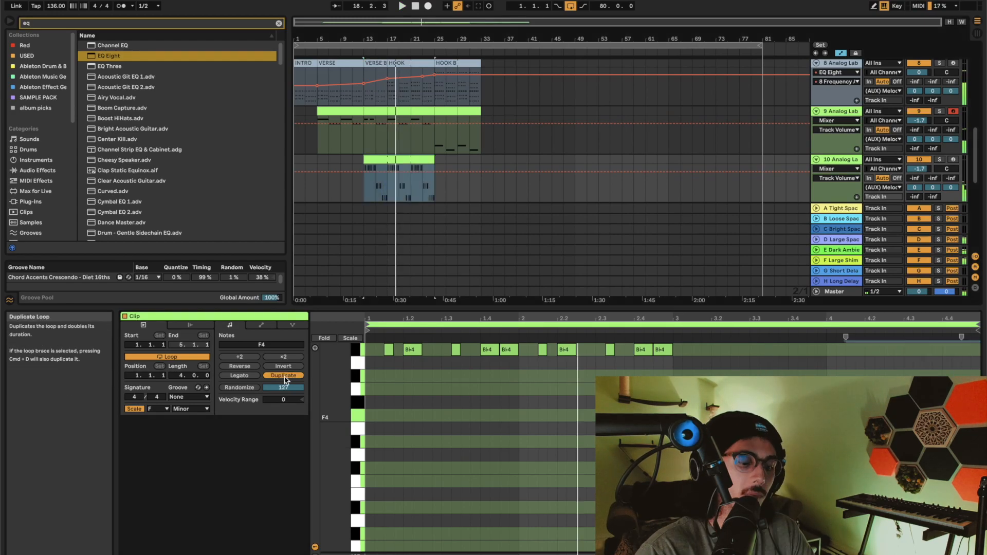
key(space)
Step: Try transposing the notes in bars 7 and 8 up to C5 and D♭5
drag(823, 368, 979, 428)
key(Up)
key(Up)
key(Up)
key(Up)
key(Up)
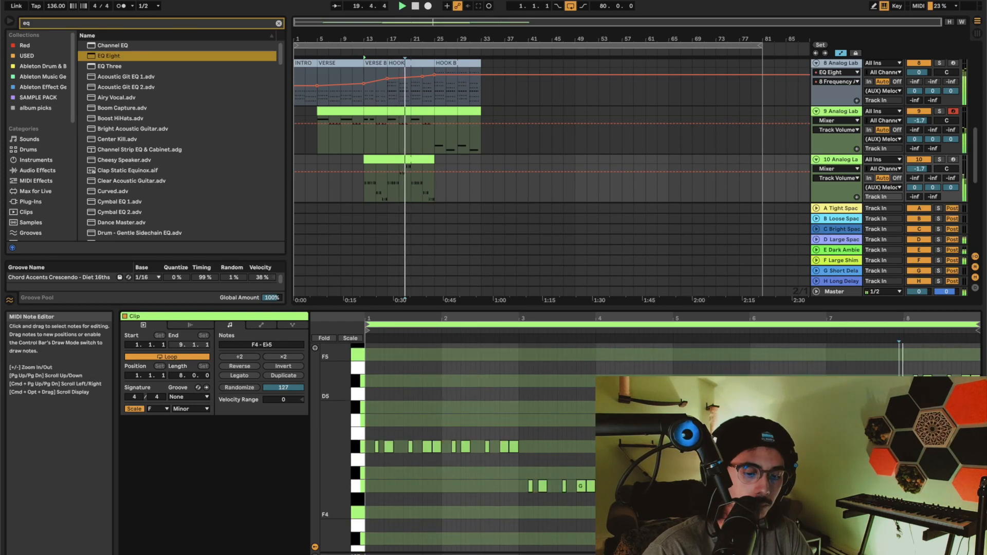
drag(823, 370, 979, 422)
key(Down)
key(space)
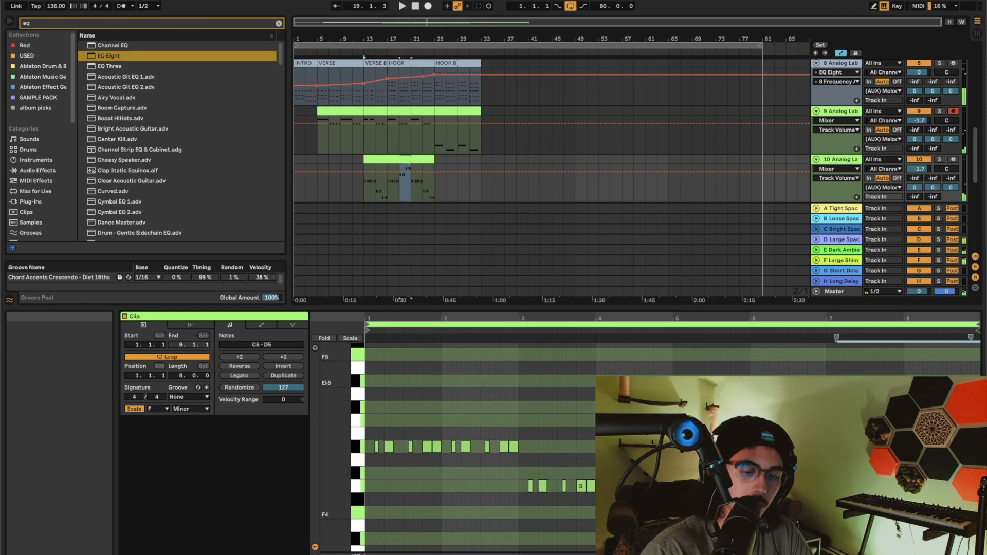
Step: Play the arrangement around VERSE B and the HOOK to audition the transposed ending of the track 10 clip
key(space)
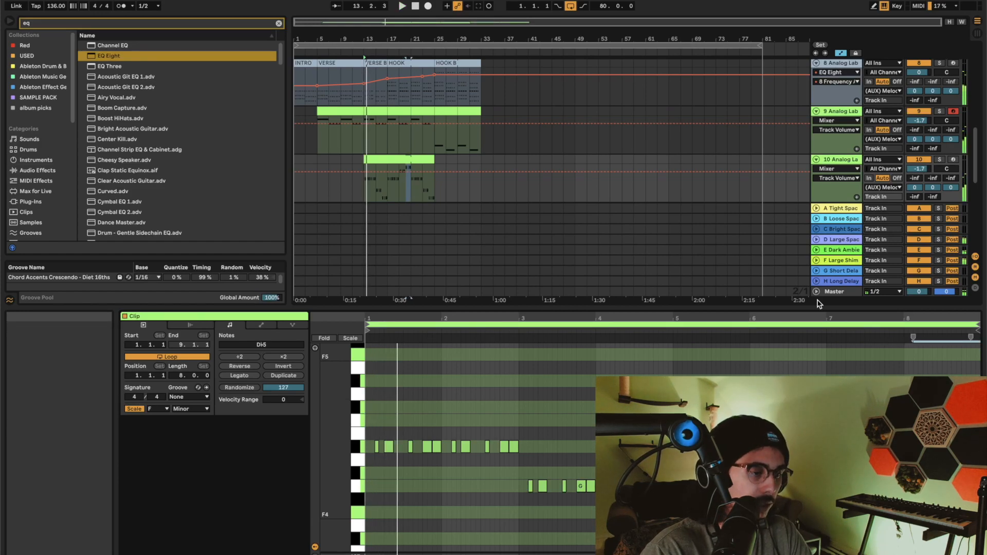
click(402, 184)
key(space)
click(395, 189)
key(space)
key(space)
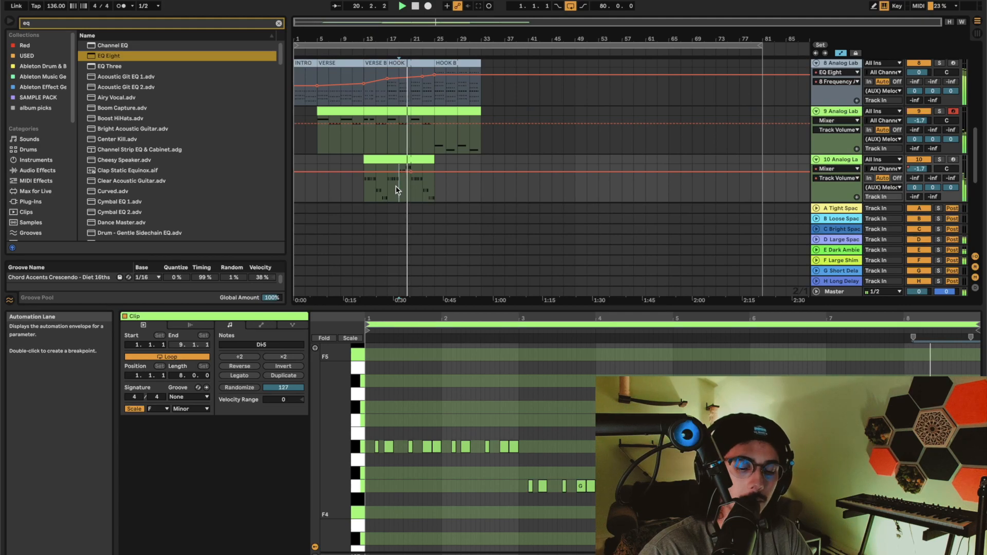
key(space)
key(space)
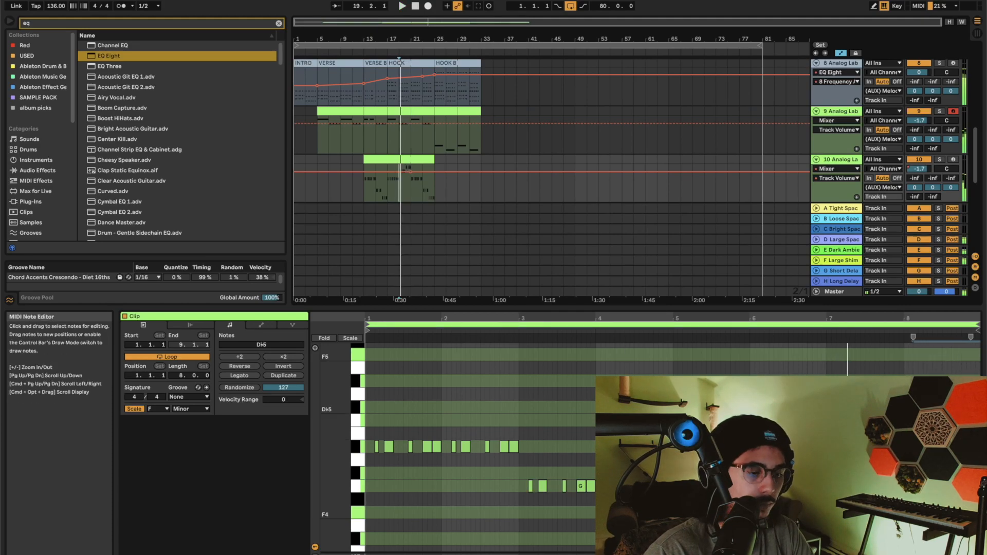
Step: Undo the transposition of the notes in bars 7 and 8 of the track 10 clip
key(super+z)
key(super+z)
key(space)
key(super+z)
Step: Hide the automation and extend the track 10 clip through HOOK B, deactivating the section from bar 29 to bar 33
click(397, 163)
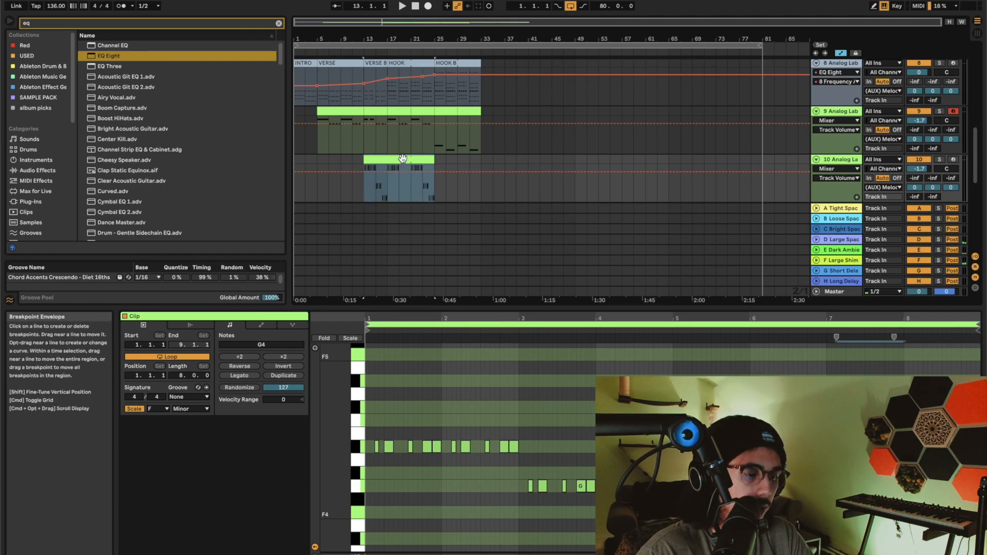
drag(434, 153, 500, 153)
drag(437, 191, 540, 170)
key(a)
drag(427, 176, 491, 169)
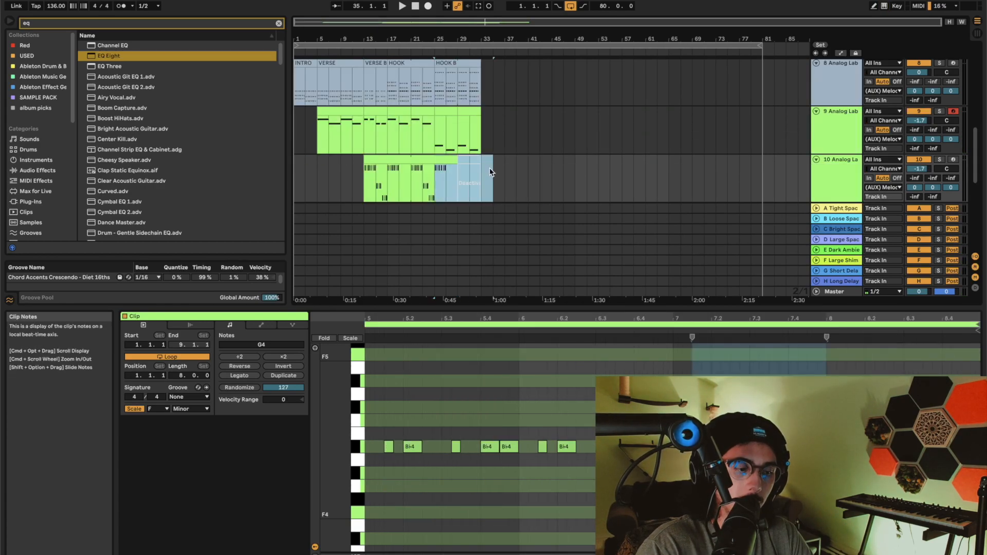
click(476, 88)
drag(431, 174, 481, 174)
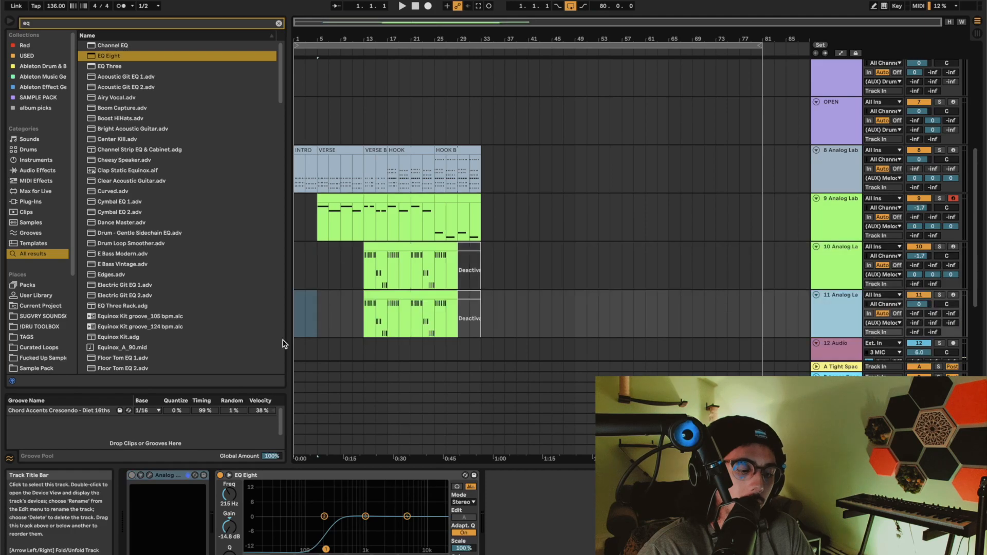
Step: Clear the copied clips from the duplicated track 11 and load the GRANULVR COLORS preset Bass - Thicc in its instrument
drag(529, 324, 79, 320)
key(Delete)
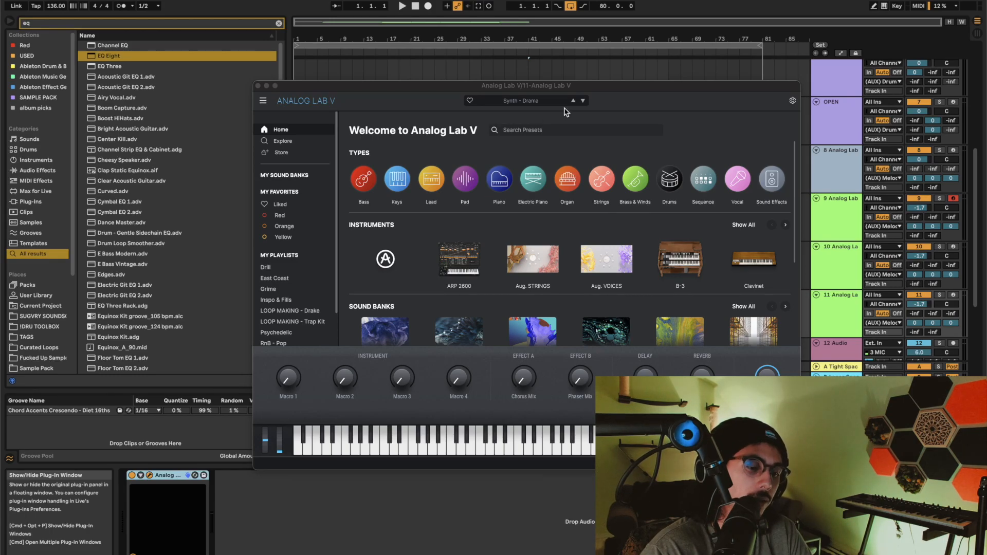
click(285, 175)
click(624, 273)
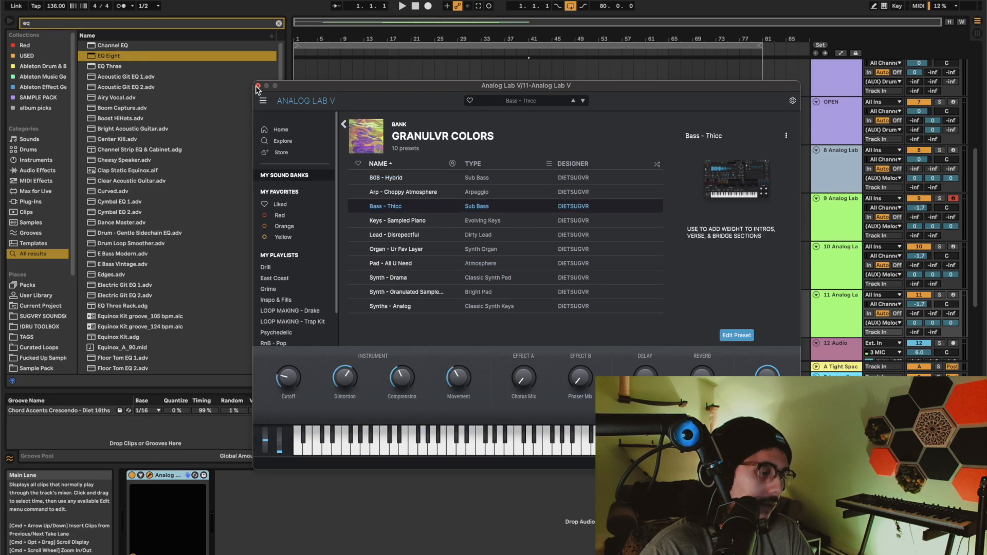
click(257, 88)
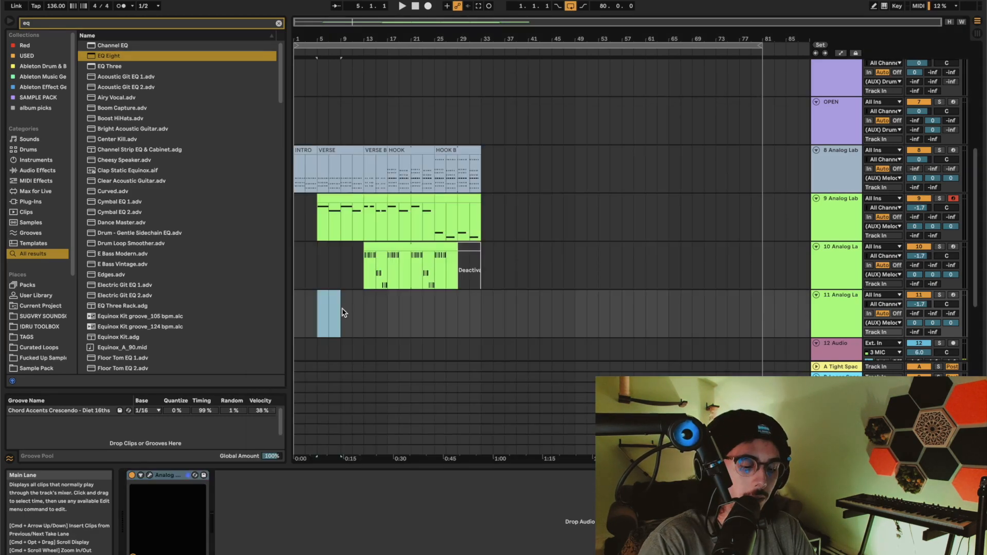
Step: Create an eight-bar looped bass clip on track 11 from bar 5 to bar 17 with sustained F3, E♭3 and B♭2 notes
double_click(342, 307)
drag(337, 161, 389, 160)
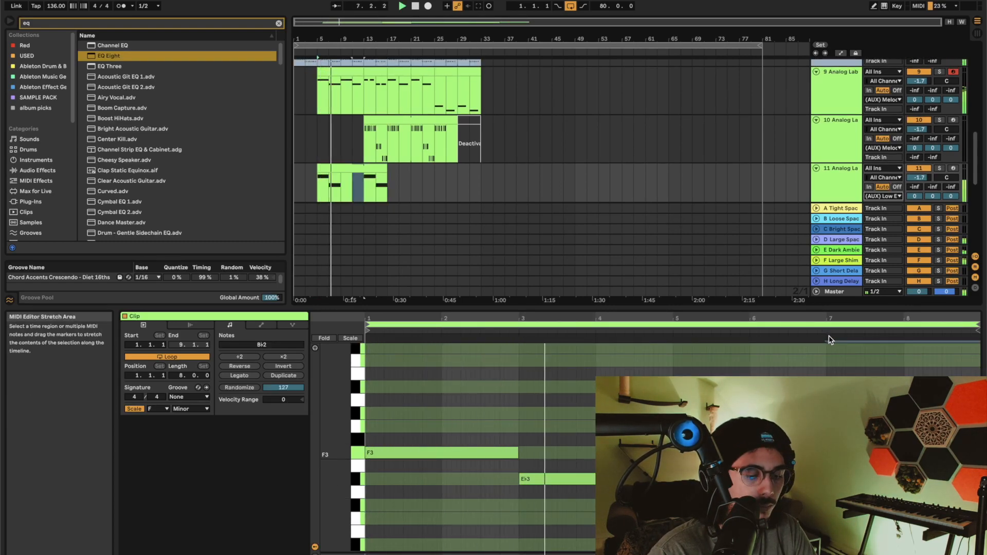
scroll(514, 448, down, 2)
click(855, 492)
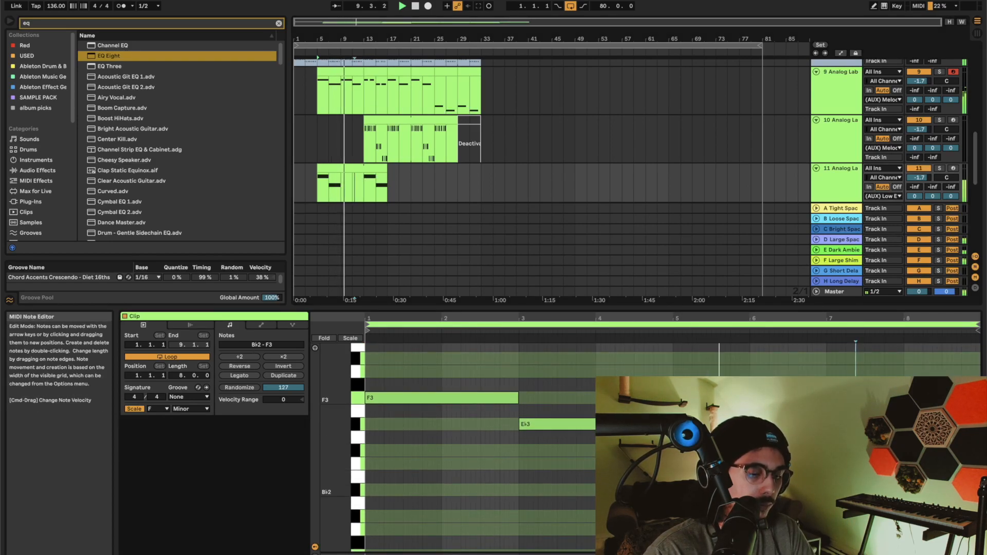
drag(825, 492, 979, 492)
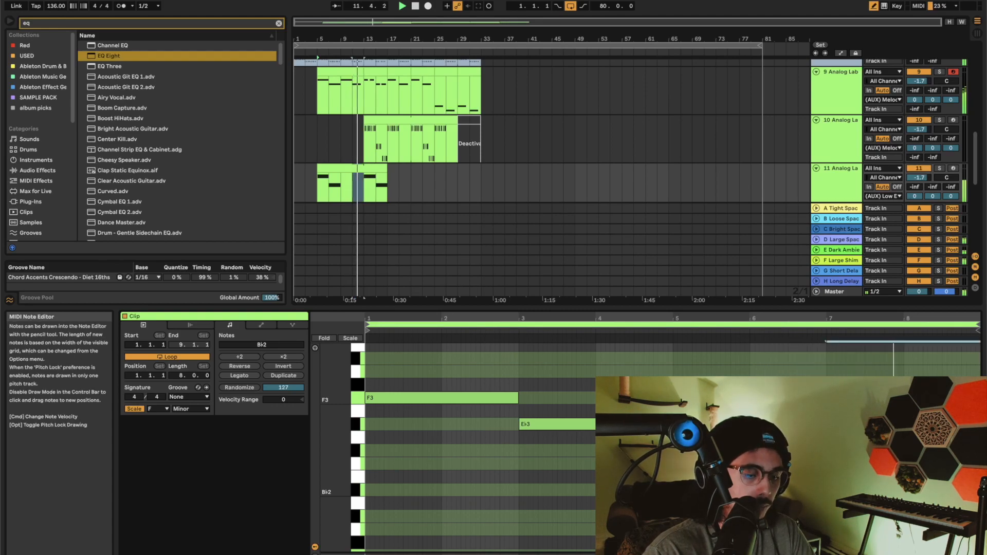
click(748, 375)
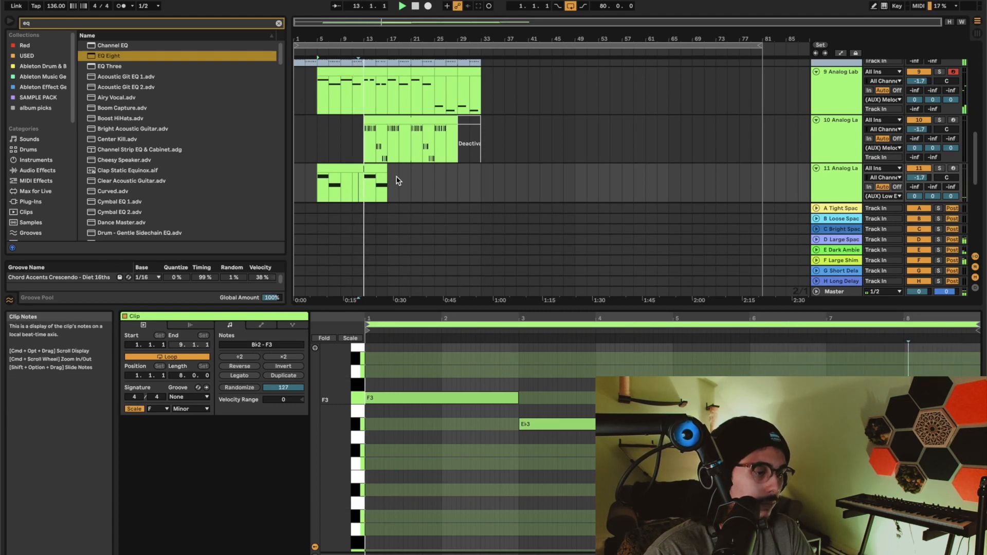
Step: Extend the track 11 bass clip to bar 21, covering the first half of the HOOK
key(shift+Tab)
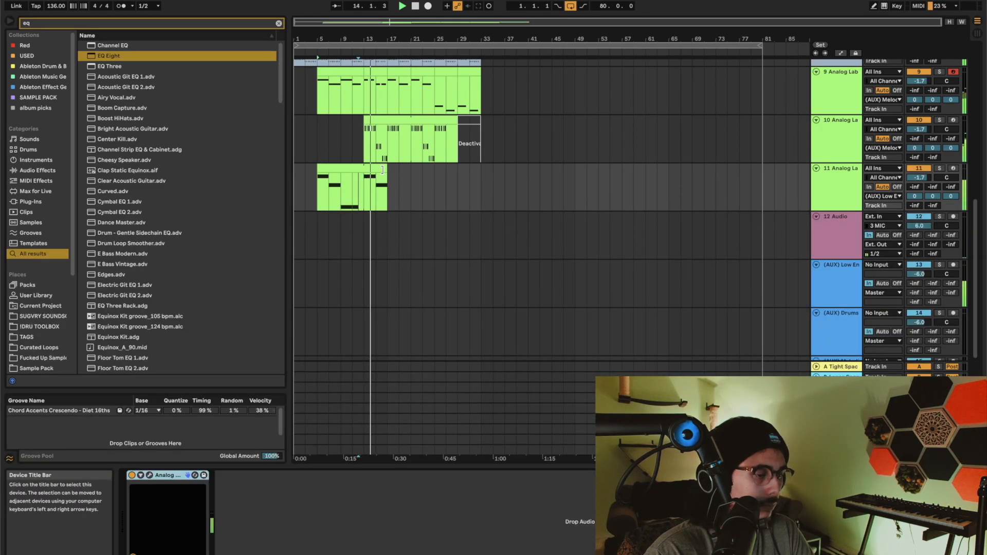
scroll(383, 172, up, 3)
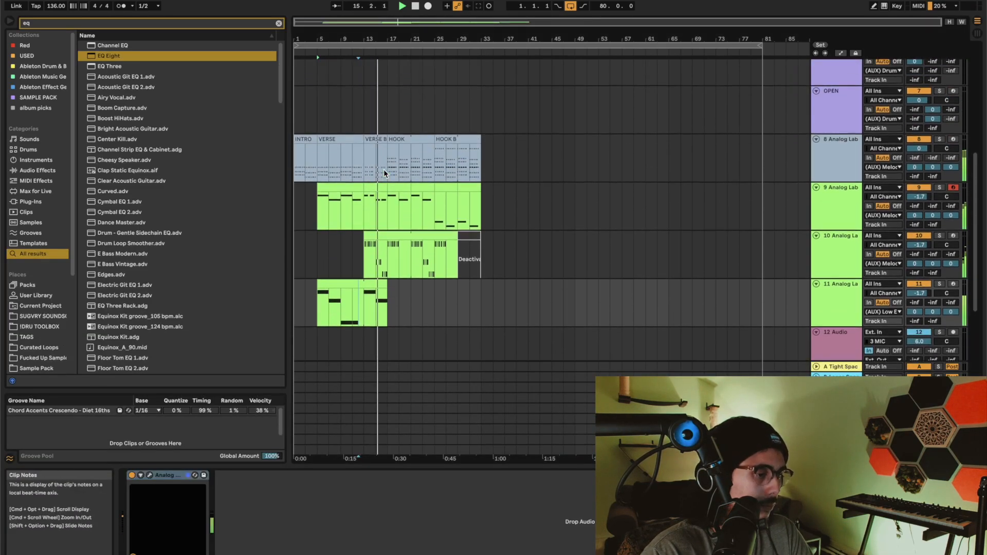
drag(387, 218, 433, 250)
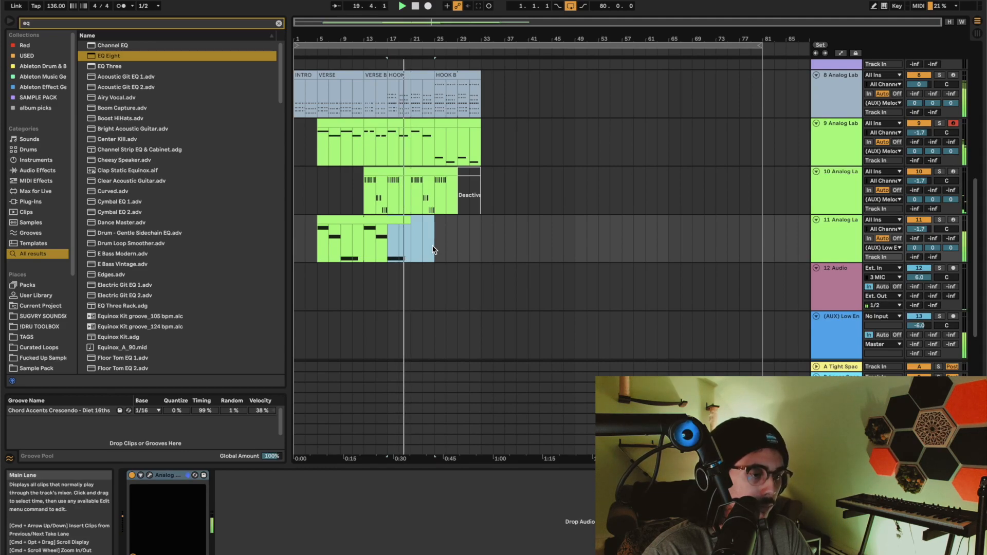
key(super+d)
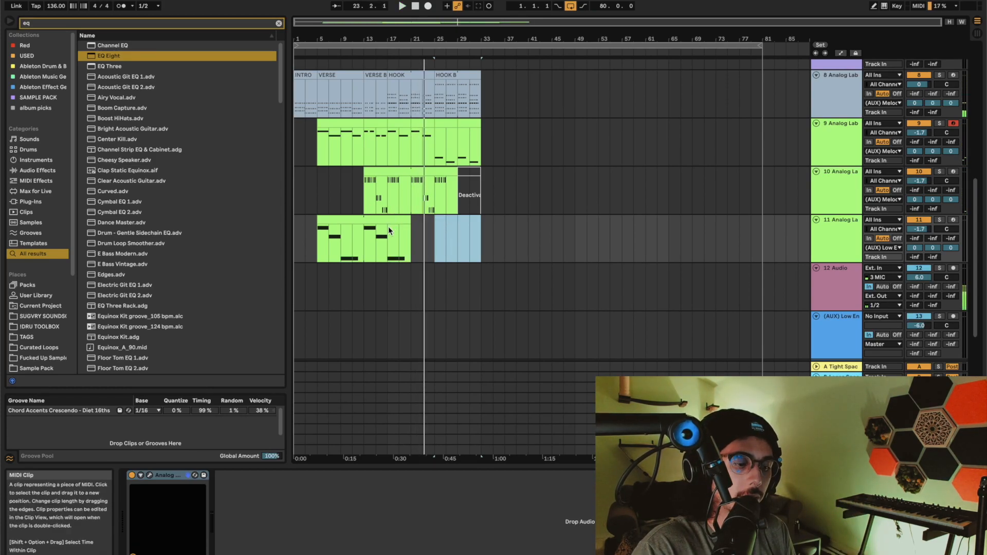
drag(390, 226, 408, 236)
scroll(409, 236, up, 5)
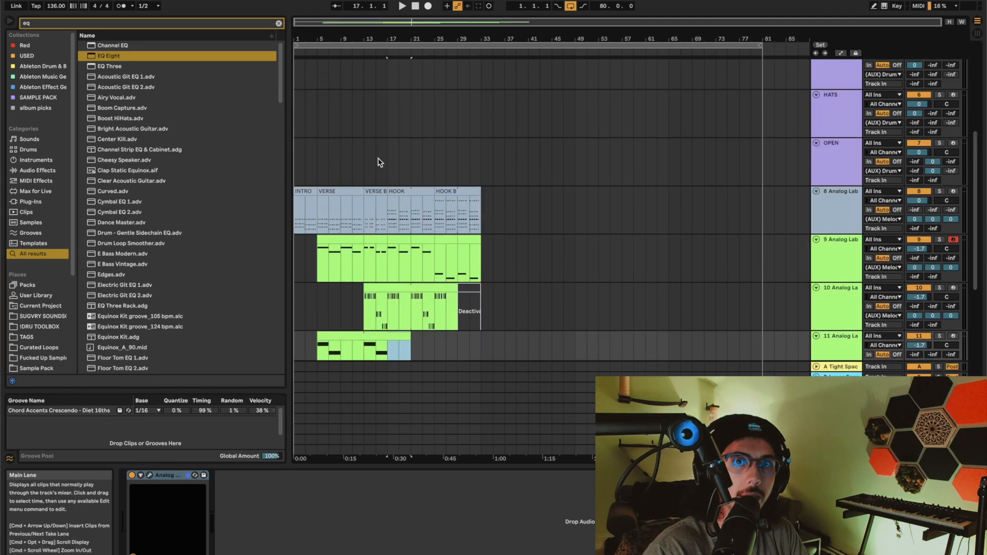
Step: Create a CLAP clip spanning bars 17 to 33 and draw MURDA_CLAP_GOAT hits on beat 3 of each bar
click(387, 160)
scroll(388, 159, up, 4)
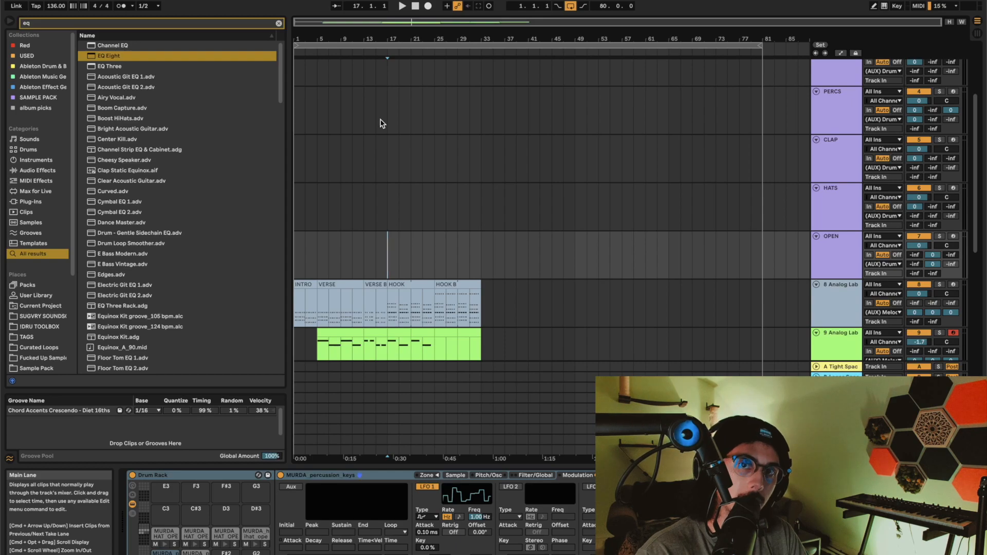
key(b)
mouse_move(388, 154)
mouse_down()
mouse_move(470, 154)
mouse_move(481, 175)
mouse_up()
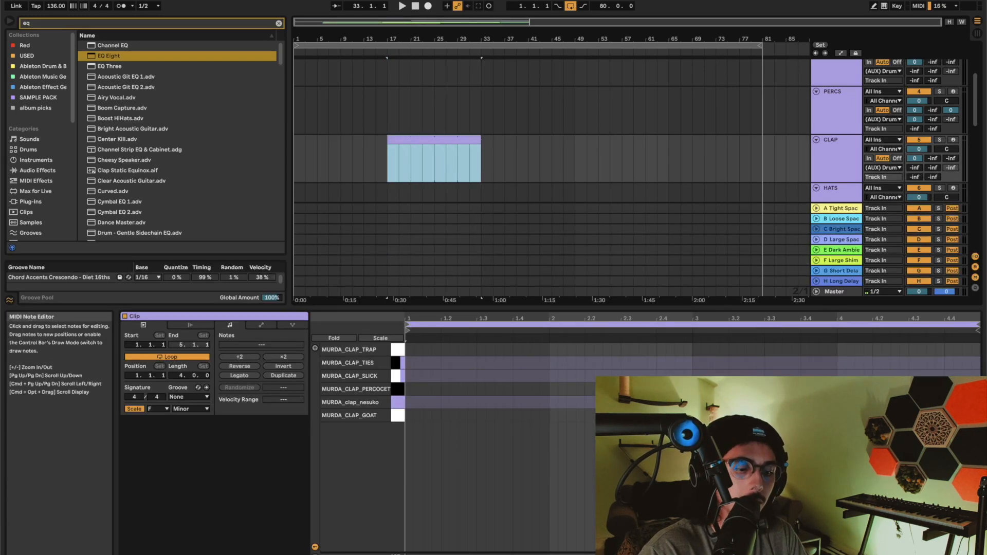
click(626, 415)
click(625, 416)
click(625, 416)
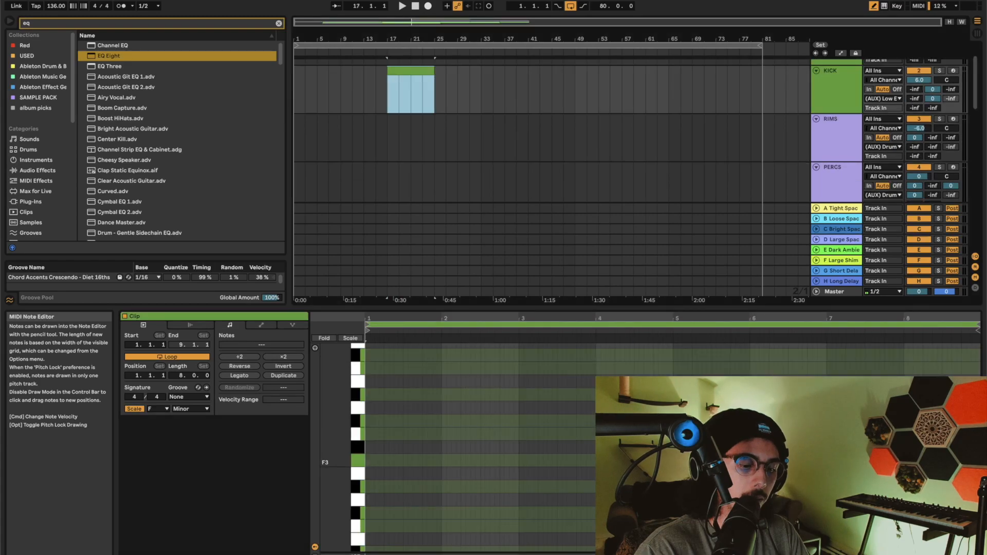
Step: Draw F3 kick notes in the KICK clip starting at bar 17 and duplicate its loop to 16 bars, ending at bar 33
click(675, 460)
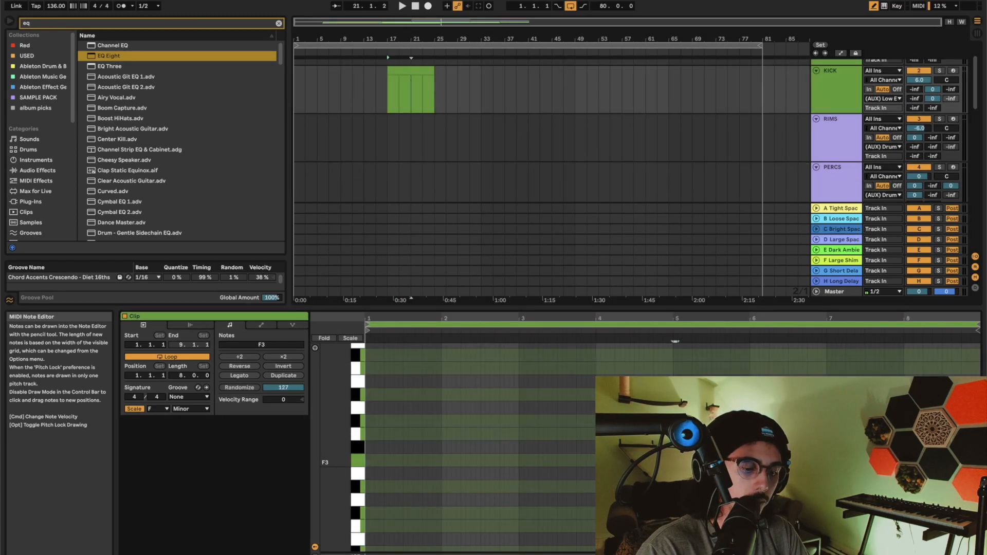
drag(433, 69, 481, 71)
click(284, 375)
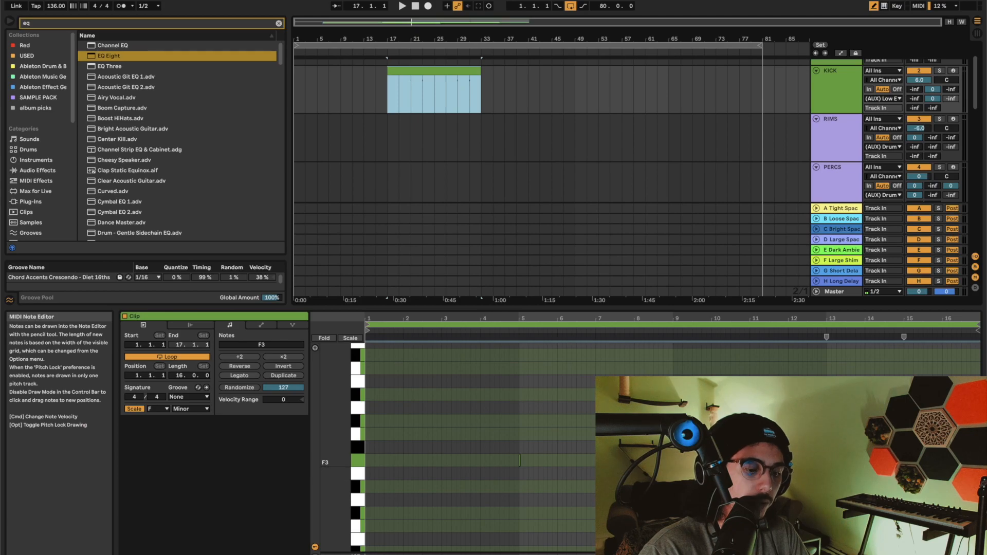
click(675, 460)
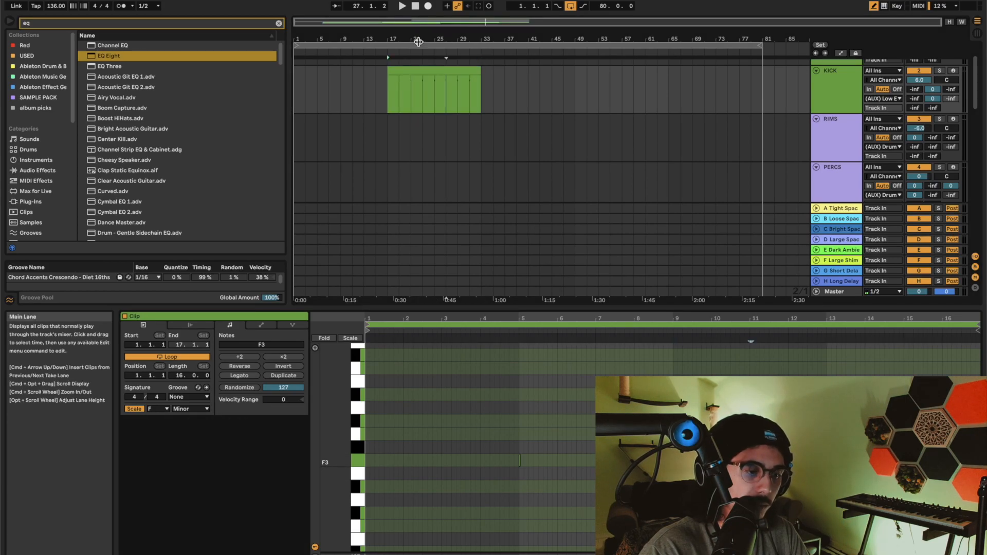
Step: Play the hook from bar 17 with the new drums and raise the CLAP track volume to 6.0
click(442, 74)
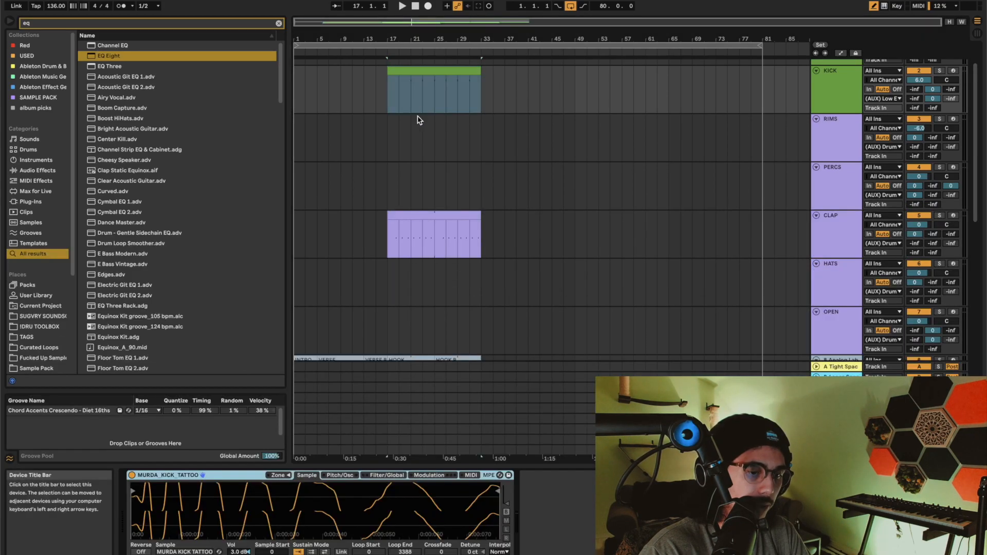
click(415, 71)
scroll(407, 143, up, 2)
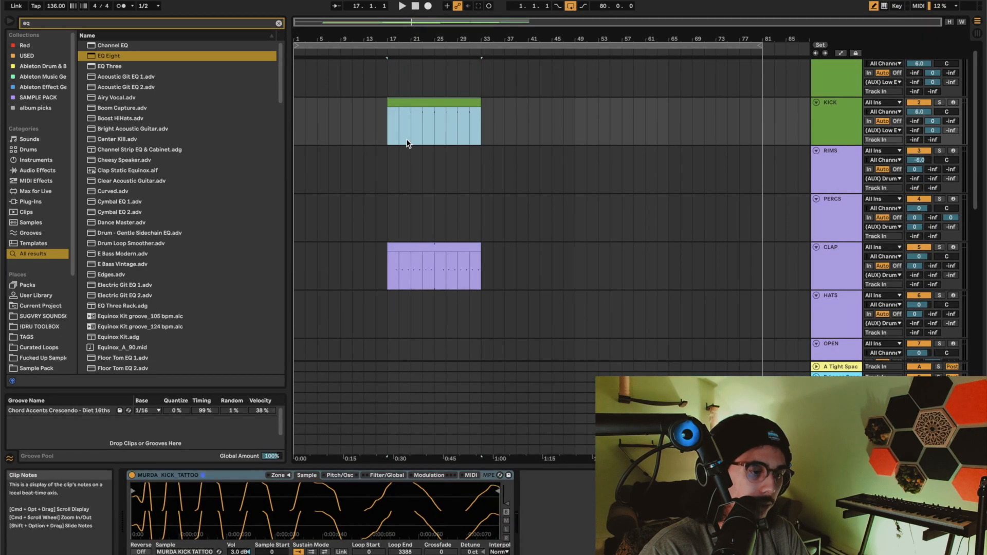
scroll(407, 143, up, 4)
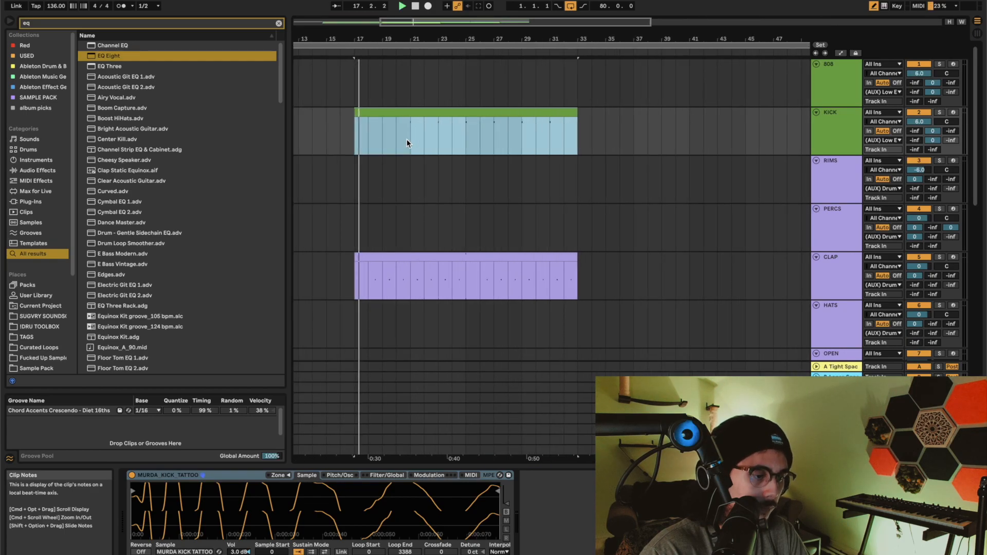
scroll(407, 143, down, 3)
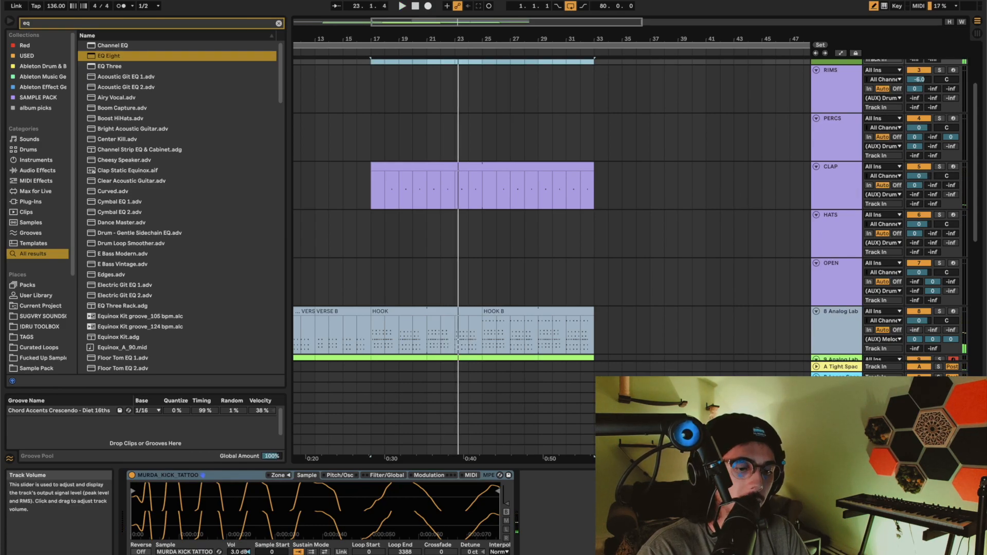
key(space)
drag(924, 176, 924, 154)
scroll(316, 294, up, 1)
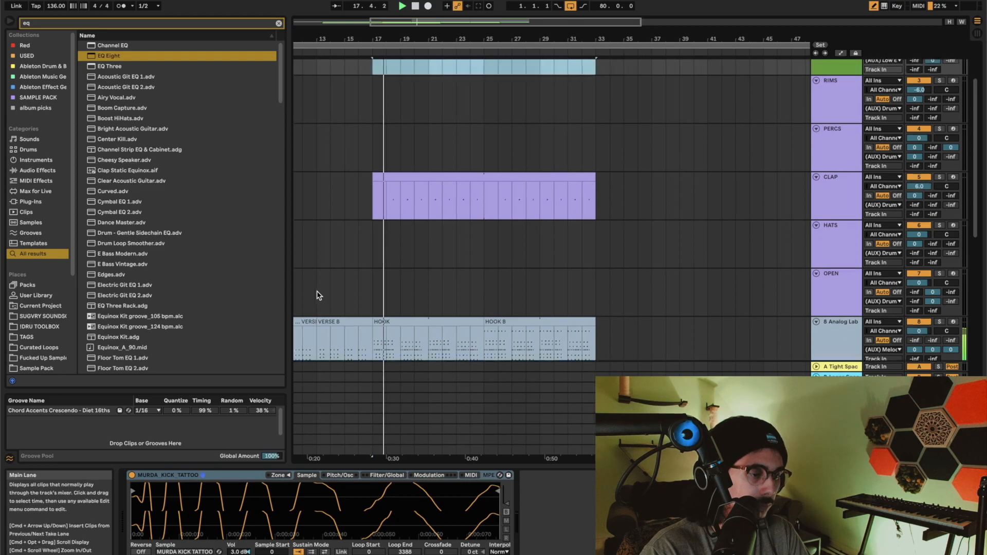
scroll(317, 294, up, 3)
scroll(315, 293, left, 1)
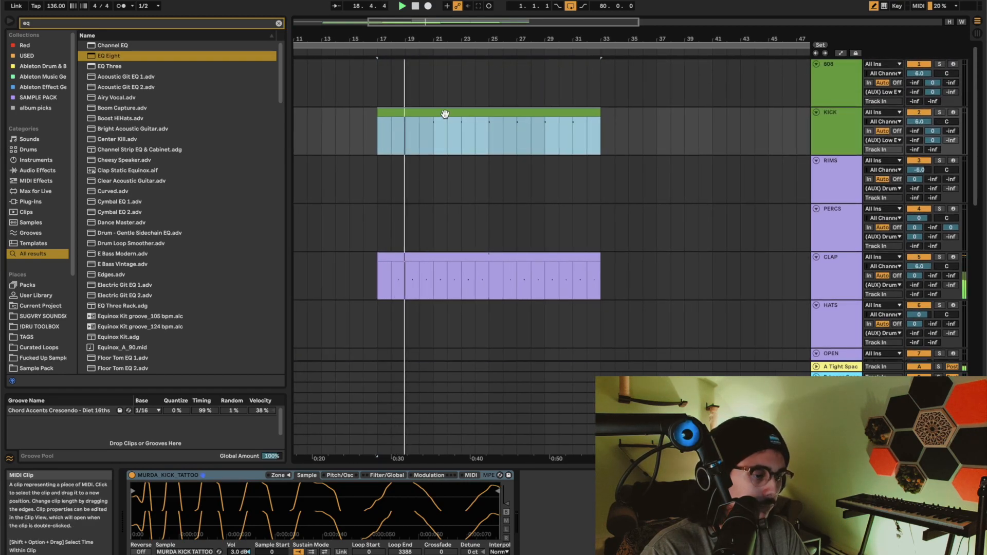
Step: Split the CLAP clip at bar 25 and add extra clap hits in its second half while the hook plays
scroll(443, 294, down, 3)
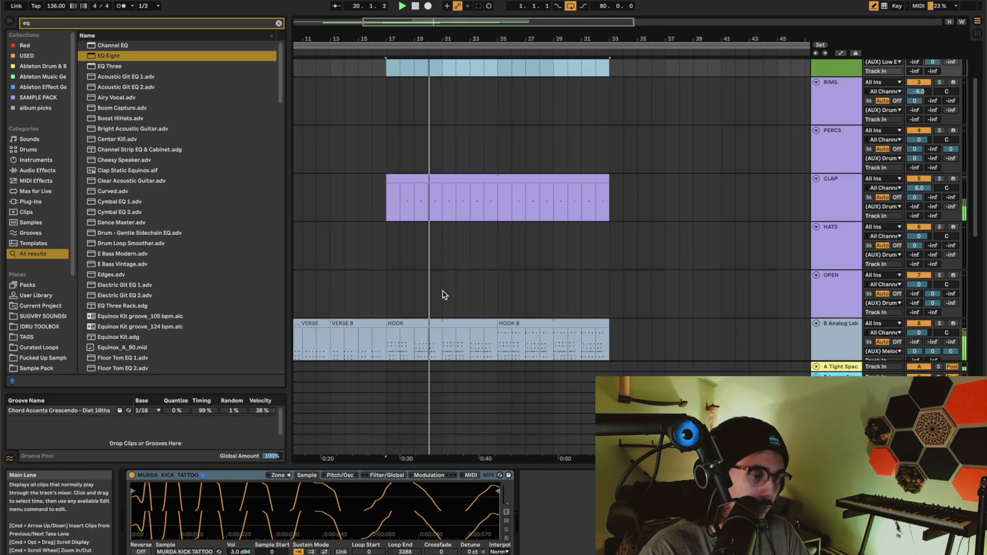
double_click(448, 180)
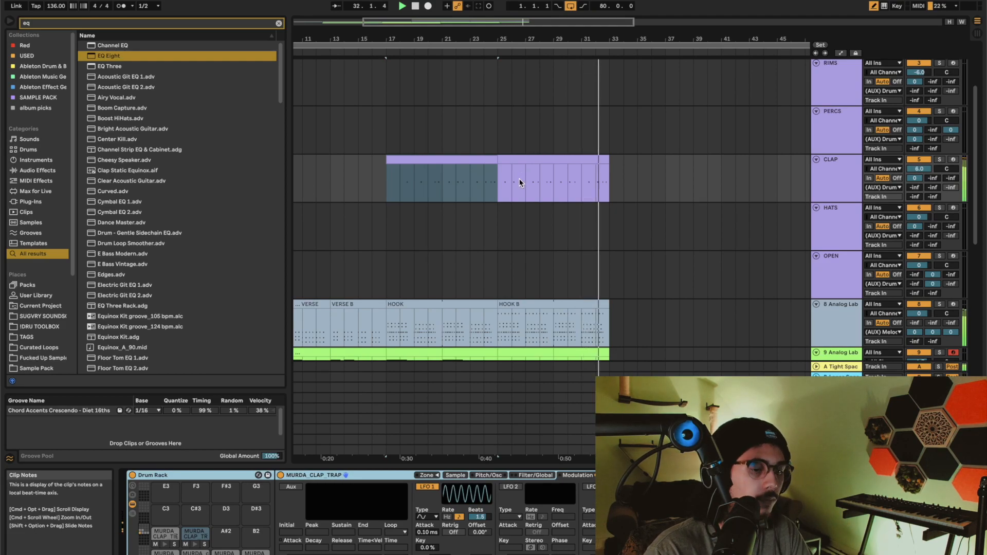
key(space)
Step: Deactivate the first part of the KICK clip, from bar 17 to bar 24
scroll(481, 157, up, 4)
scroll(480, 157, left, 1)
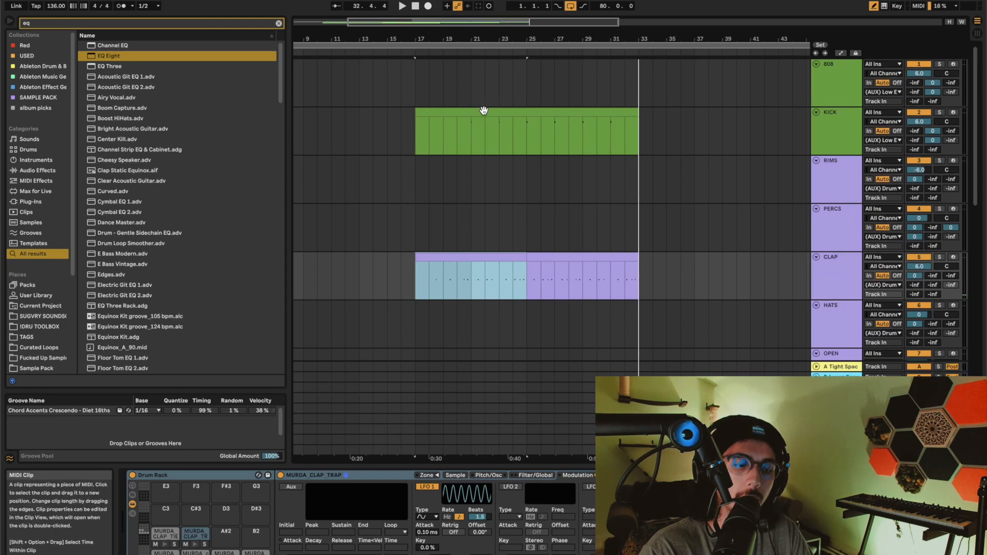
click(484, 110)
shift+click(516, 132)
key(0)
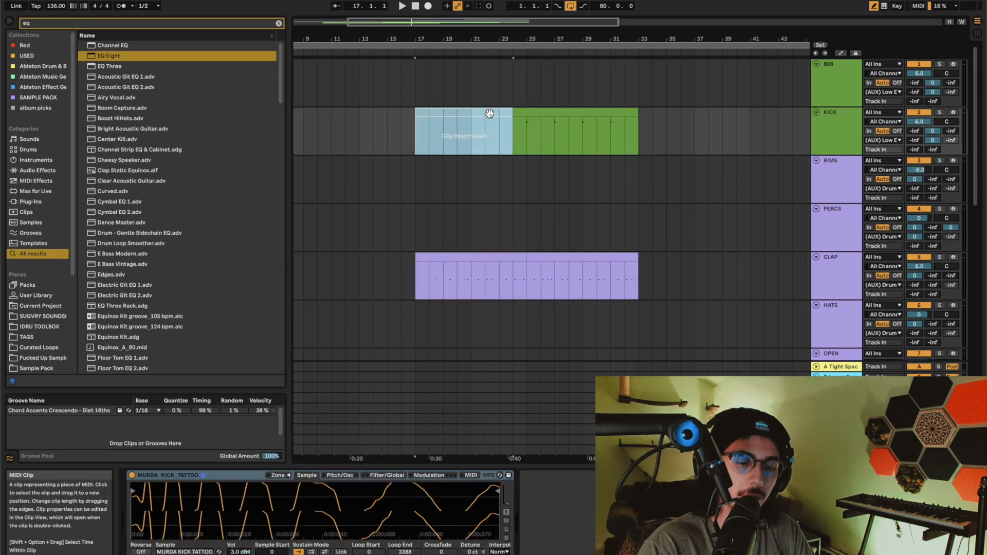
Step: Create an 808 clip at bar 17, extend it to bar 25 and duplicate it to bar 33
drag(416, 103, 455, 103)
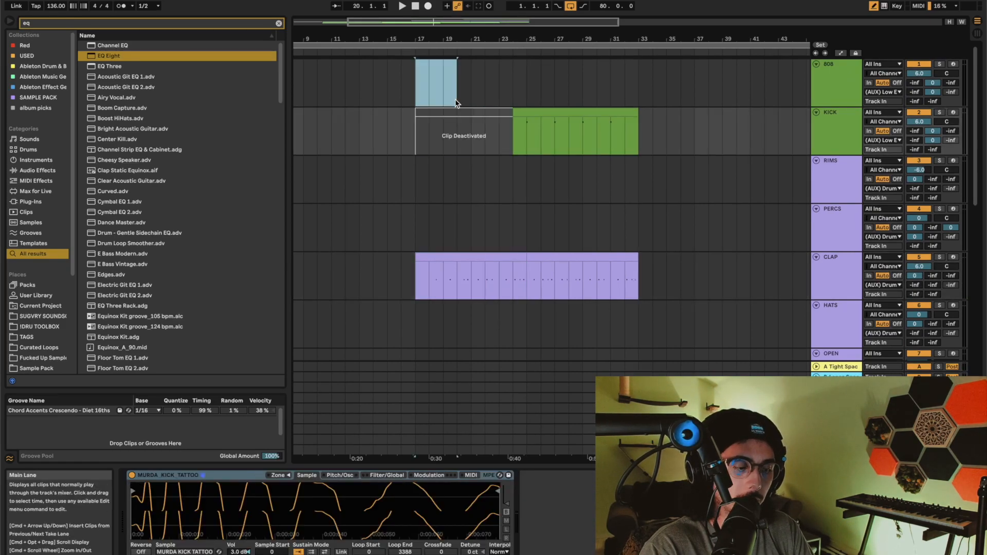
key(super+shift+m)
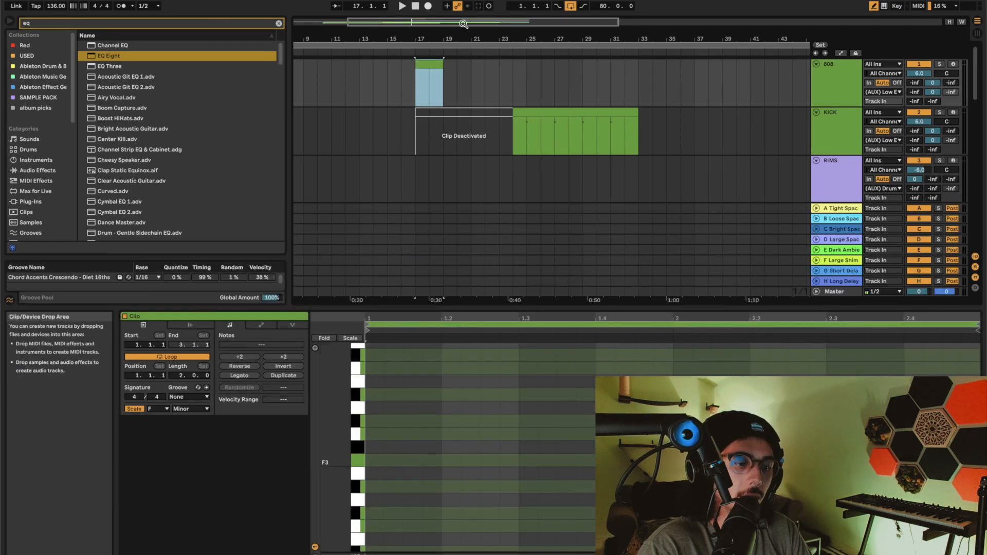
drag(456, 60, 527, 60)
key(super+d)
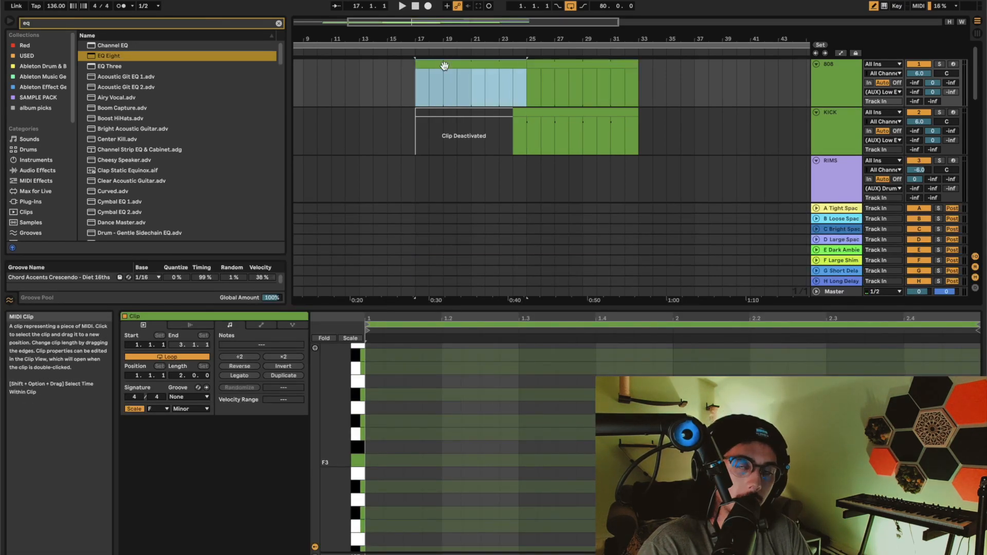
Step: Draw a rhythmic pattern of F3 notes in the 2-bar loop of the 808 clip while playing the hook
click(373, 460)
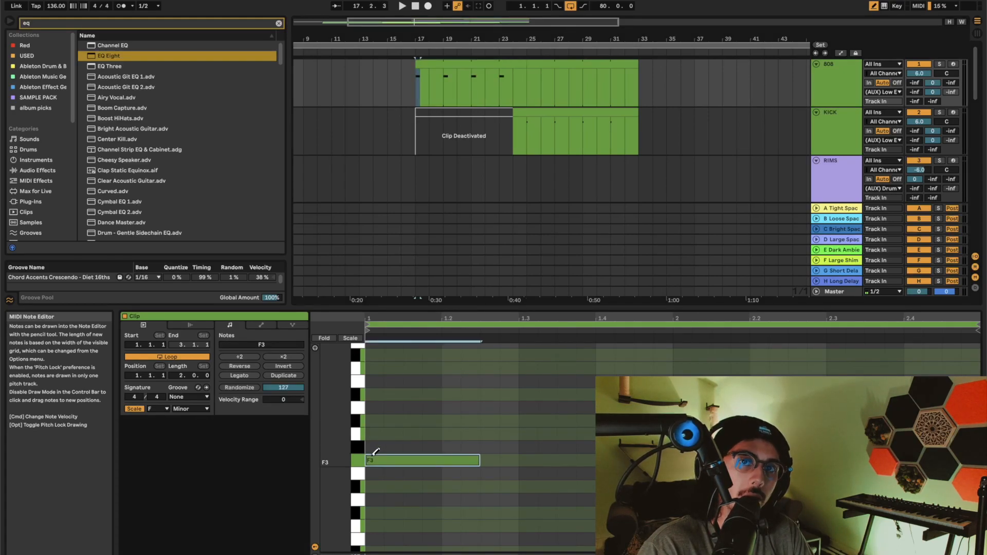
key(super+d)
key(b)
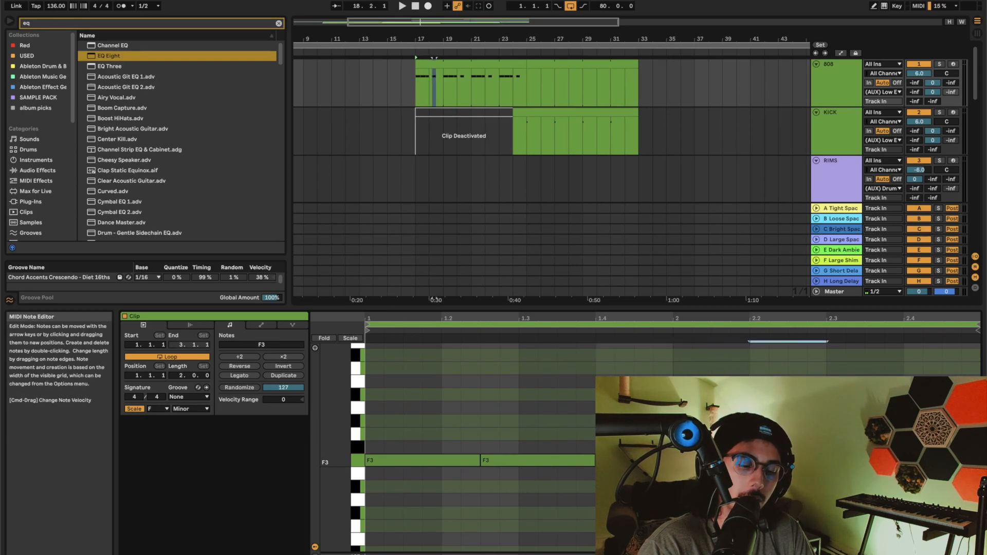
key(space)
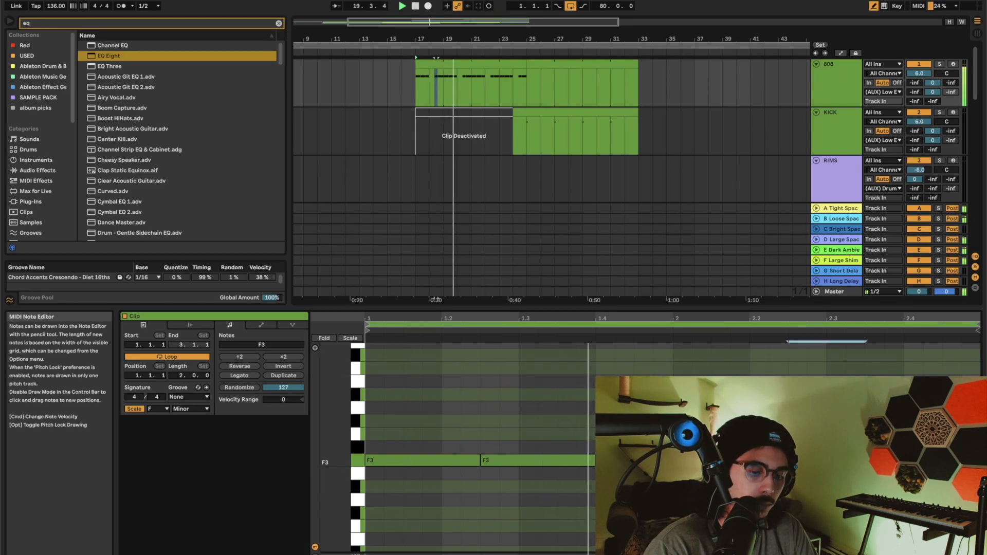
key(b)
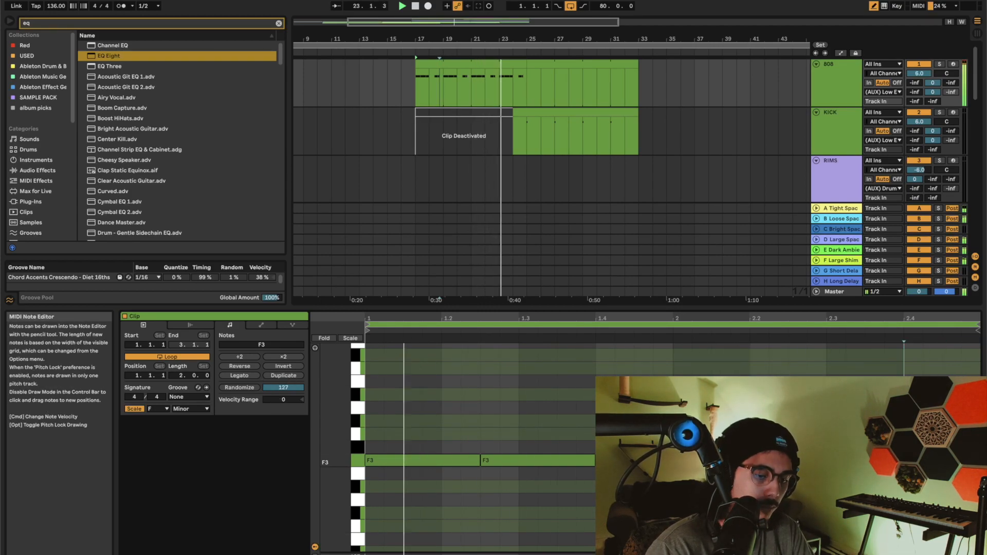
Step: Duplicate the 808 clip's loop to 4 bars and copy the clip over bars 25 to 33
click(283, 375)
click(440, 85)
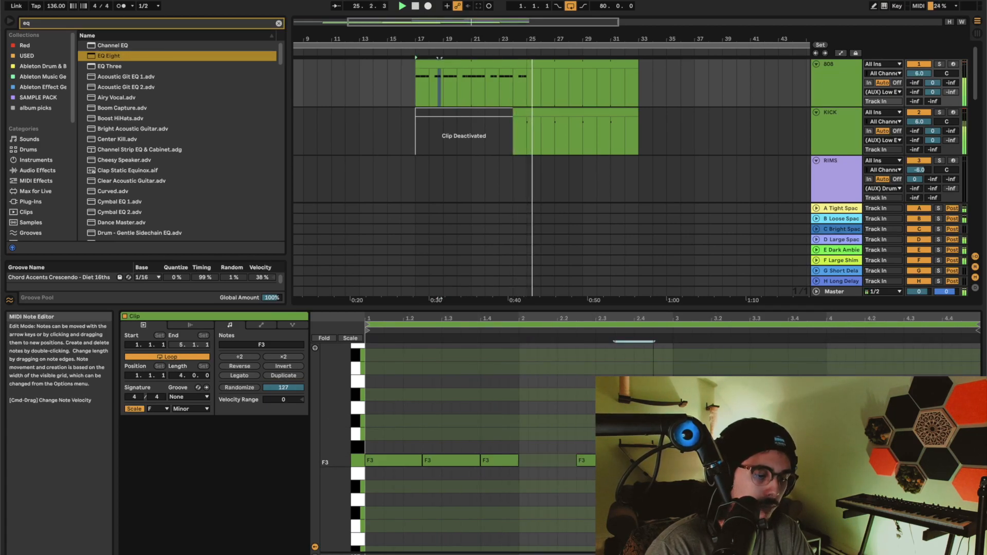
click(514, 62)
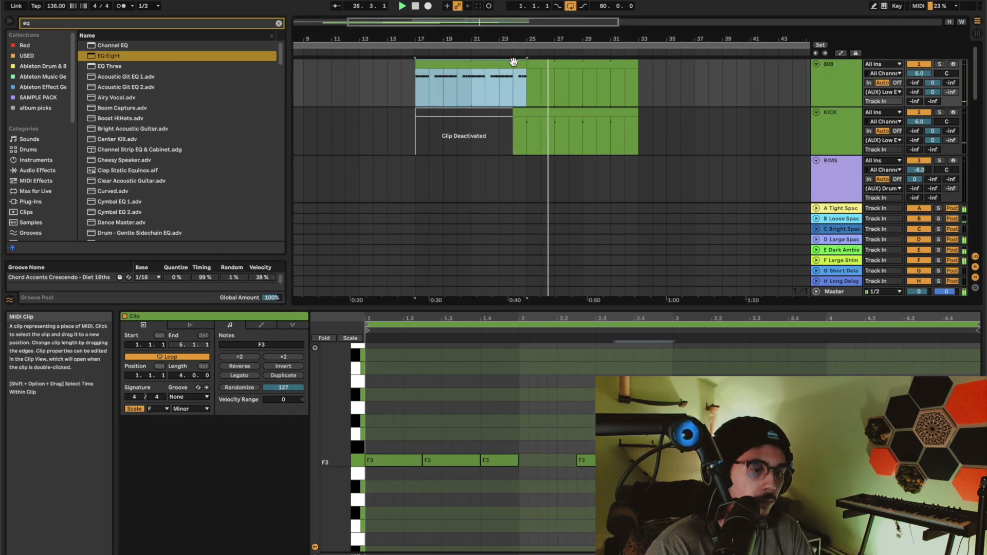
key(ctrl+d)
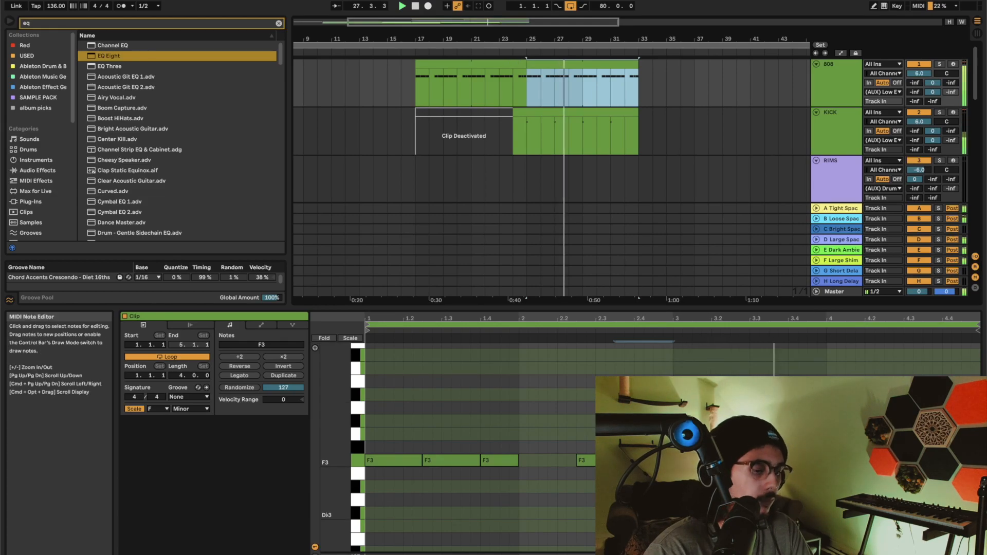
Step: Deactivate the F3 notes starting bars 1 and 3 in the second 808 clip, keeping the other notes active
mouse_move(628, 392)
mouse_down()
mouse_move(415, 516)
mouse_move(440, 514)
mouse_move(393, 368)
mouse_up()
key(0)
key(space)
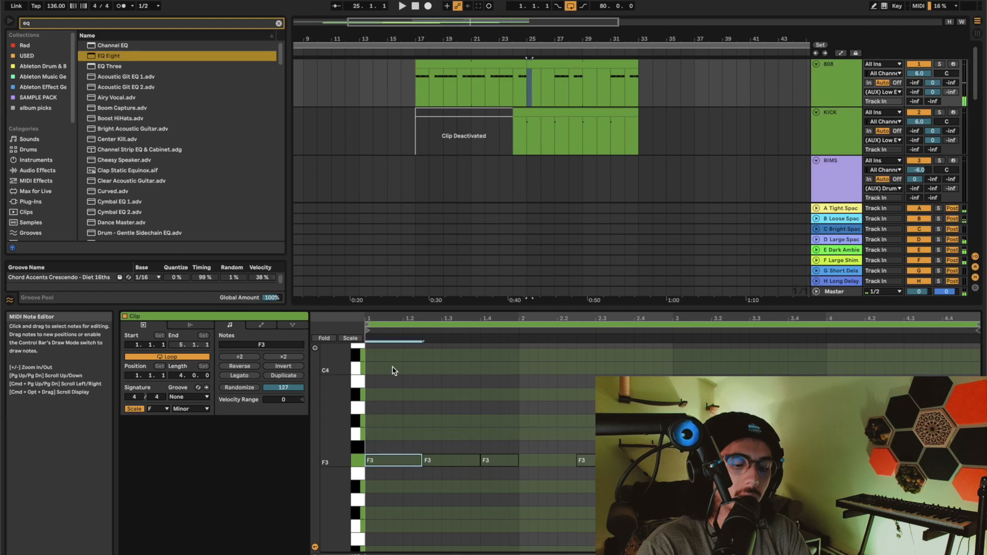
click(692, 370)
drag(447, 506, 616, 321)
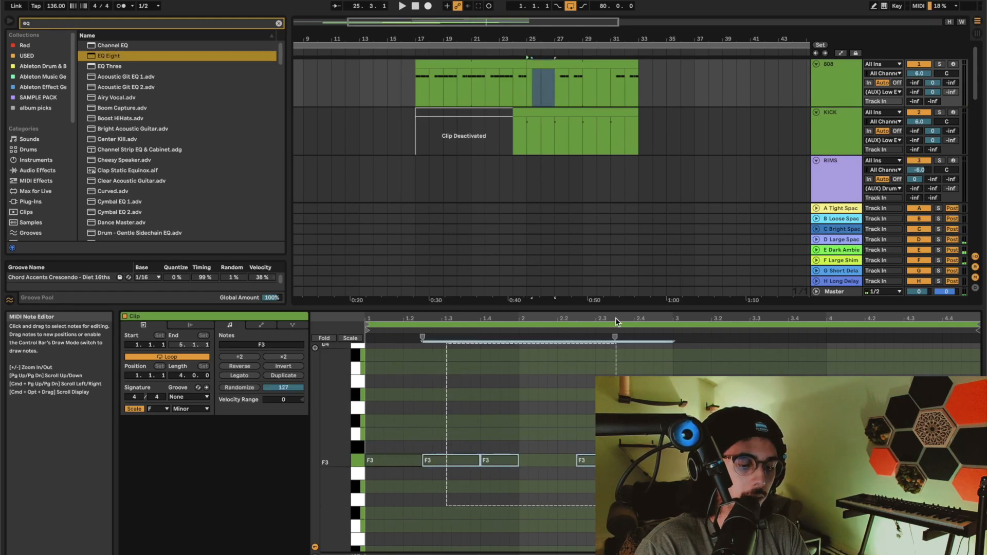
key(0)
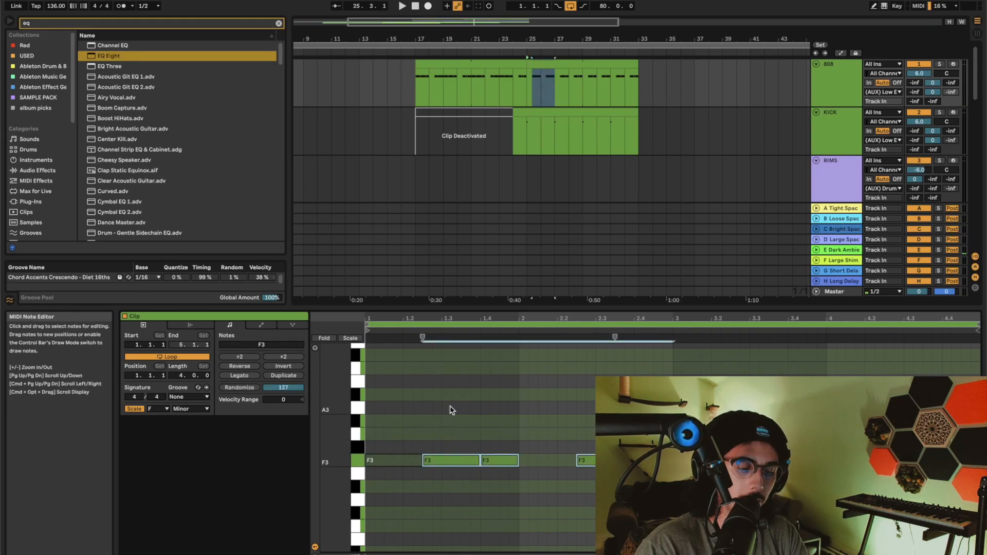
drag(392, 442, 395, 520)
drag(694, 437, 704, 487)
click(384, 386)
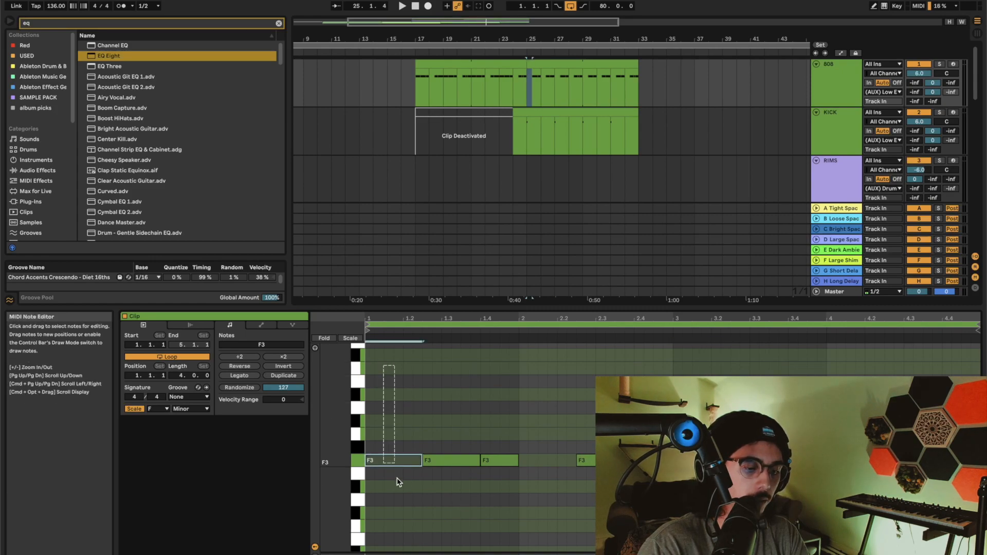
Step: Duplicate the second 808 clip's loop to 8 bars and rework the F3 note at the start of bar 5
click(291, 374)
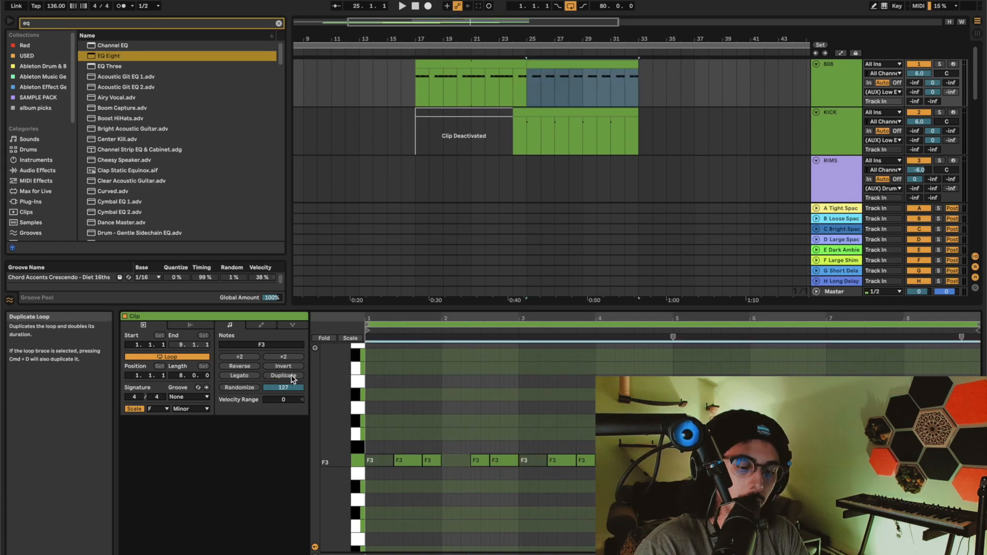
click(688, 442)
scroll(687, 442, up, 5)
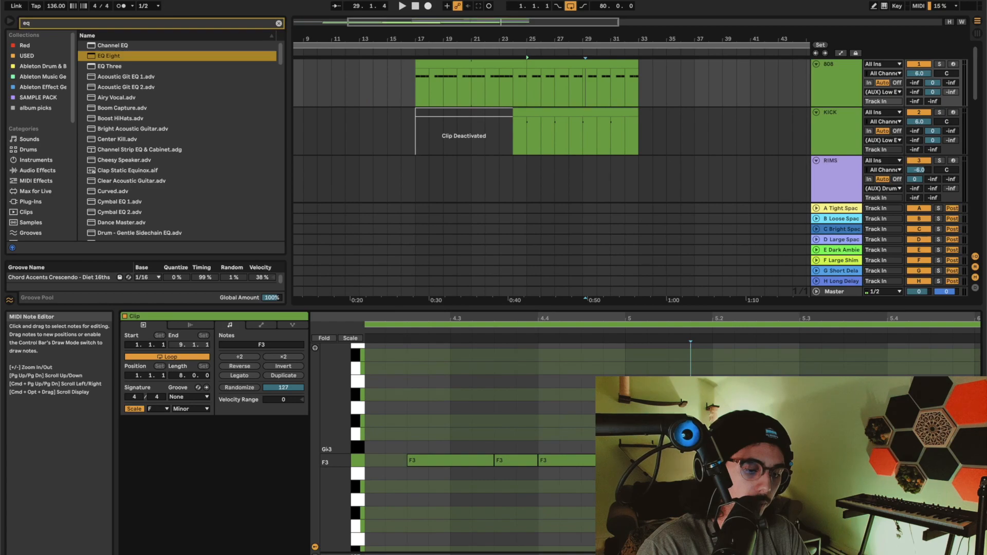
click(689, 460)
scroll(689, 461, right, 4)
scroll(689, 461, left, 4)
key(b)
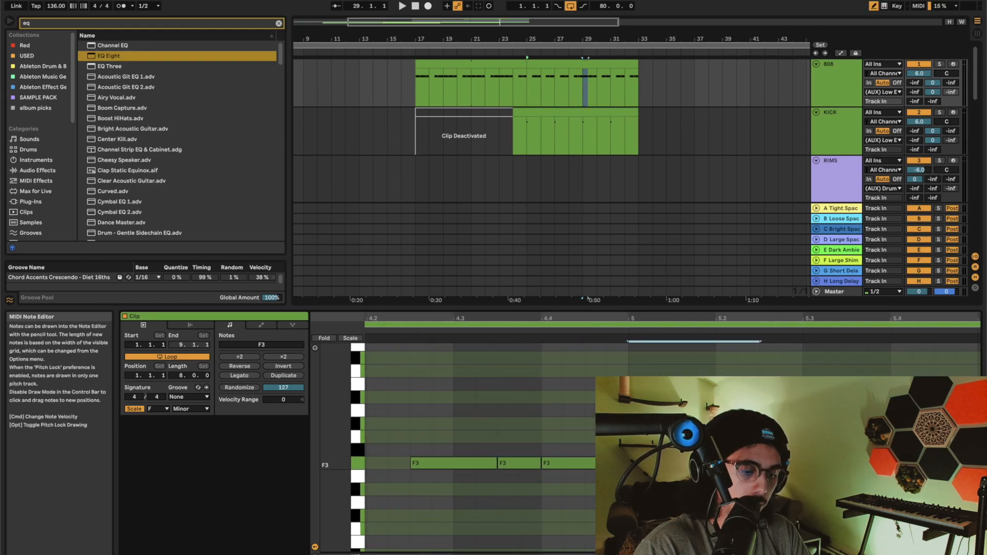
drag(705, 463, 750, 463)
key(b)
drag(632, 444, 758, 465)
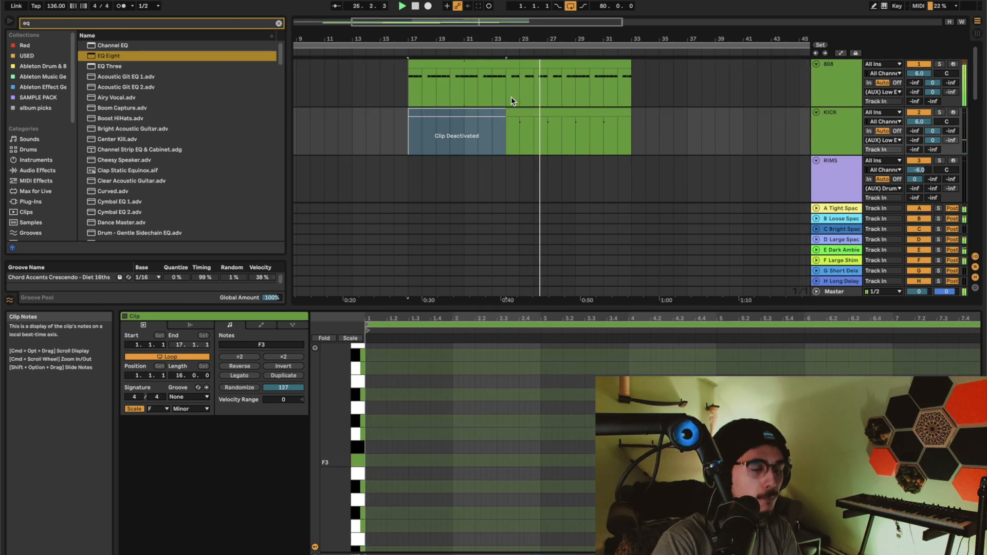
Step: Play the hook with the 808 and kick up to bar 33 and open the HOOK B chord clip's notes
click(592, 110)
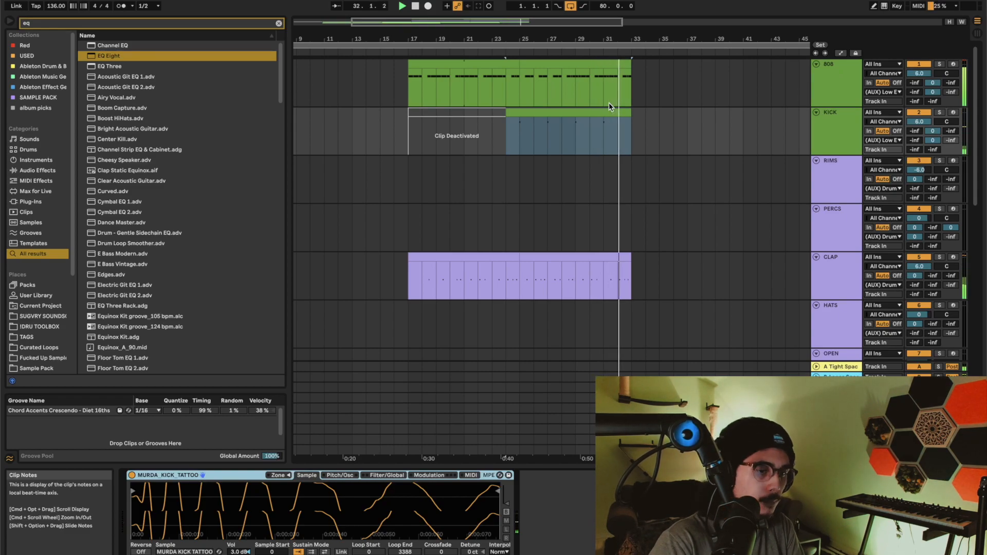
key(space)
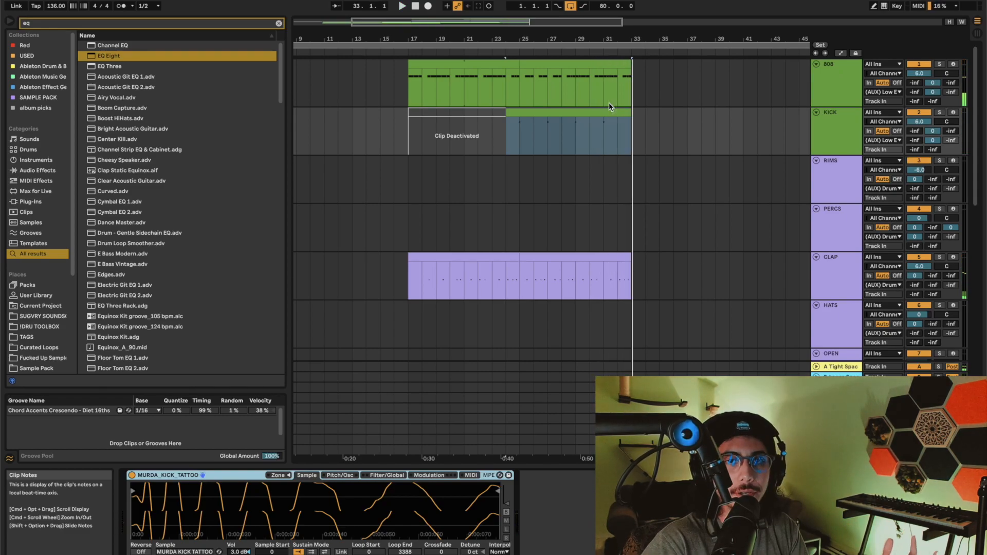
scroll(609, 102, down, 10)
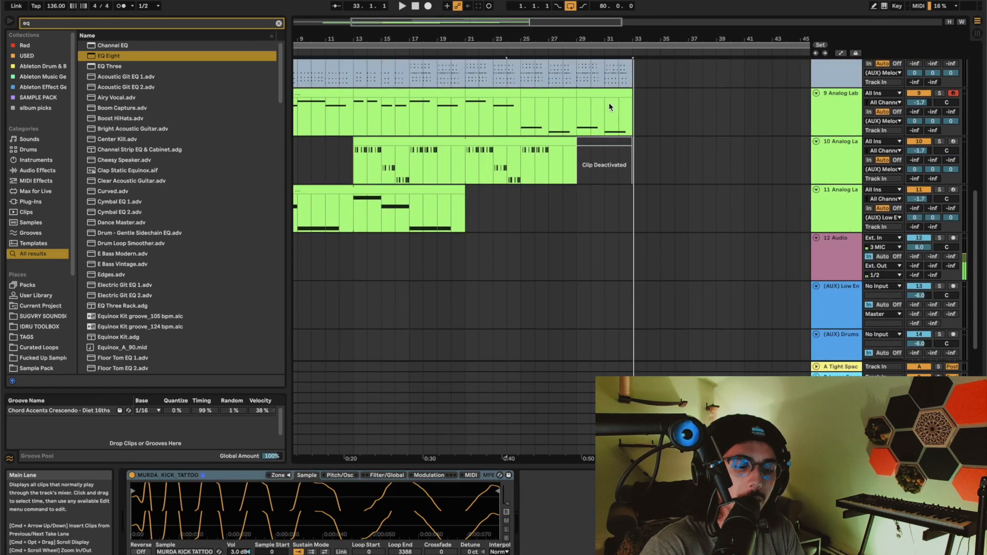
click(594, 80)
double_click(595, 81)
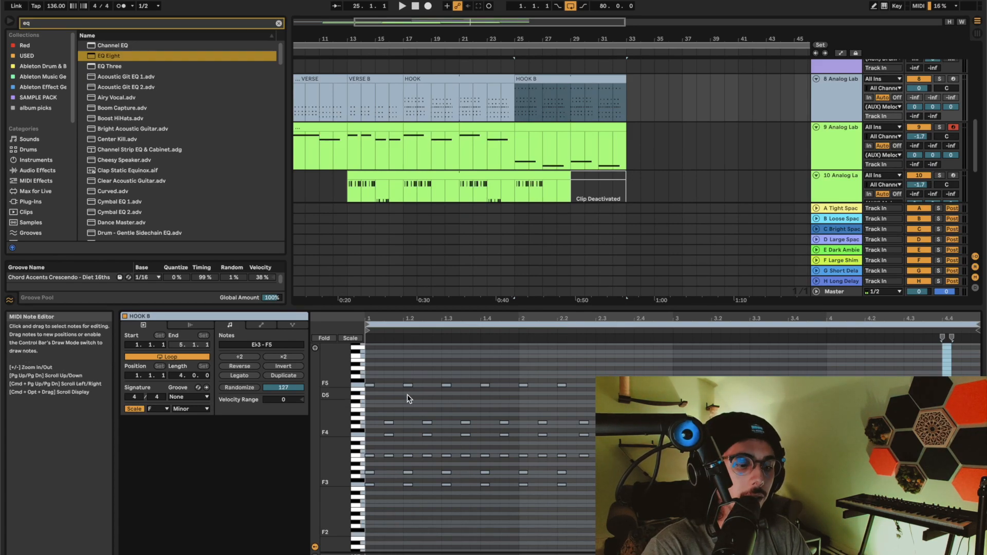
Step: Create a PERCS clip at bar 25 and extend it to bar 33 under HOOK B
scroll(511, 80, up, 10)
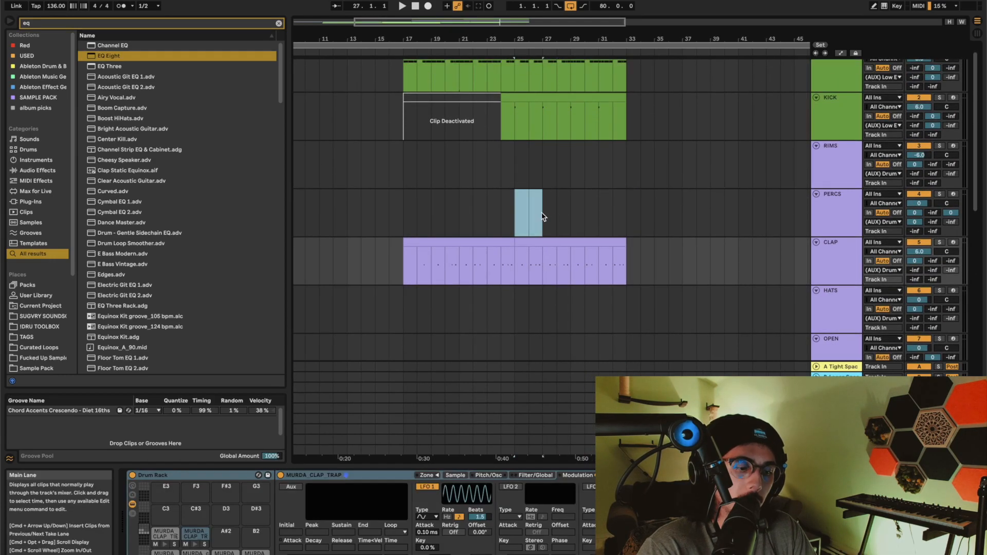
double_click(542, 216)
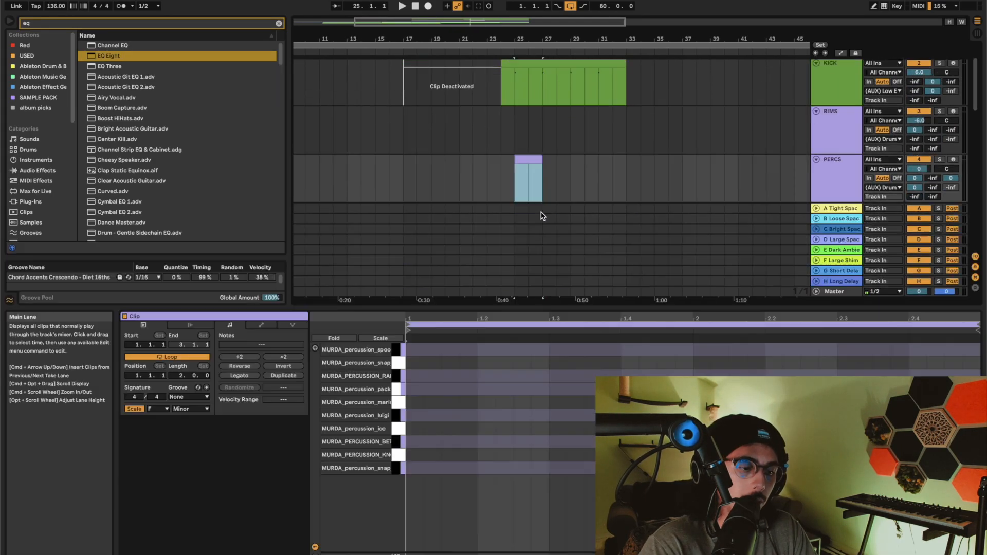
drag(542, 159, 620, 162)
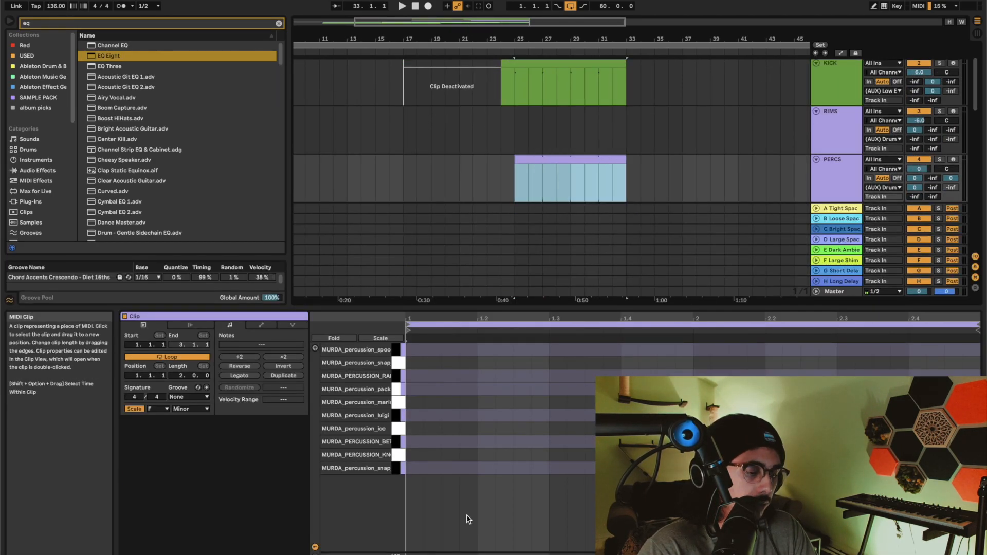
Step: Draw MURDA_percussion_luigi hits and other percussion accents across a 4-bar loop in the PERCS clip and set the track volume to 6.0
key(b)
click(525, 415)
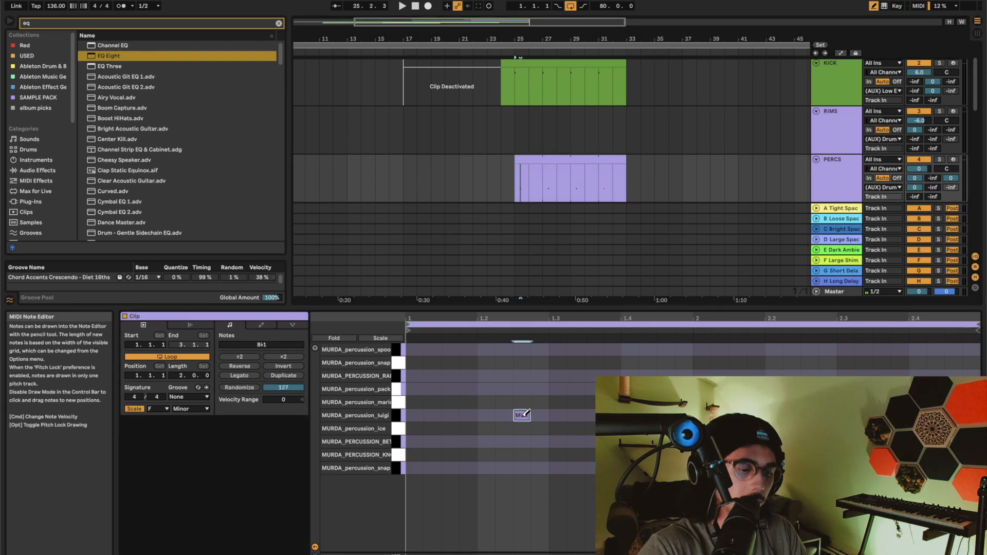
drag(524, 415, 539, 416)
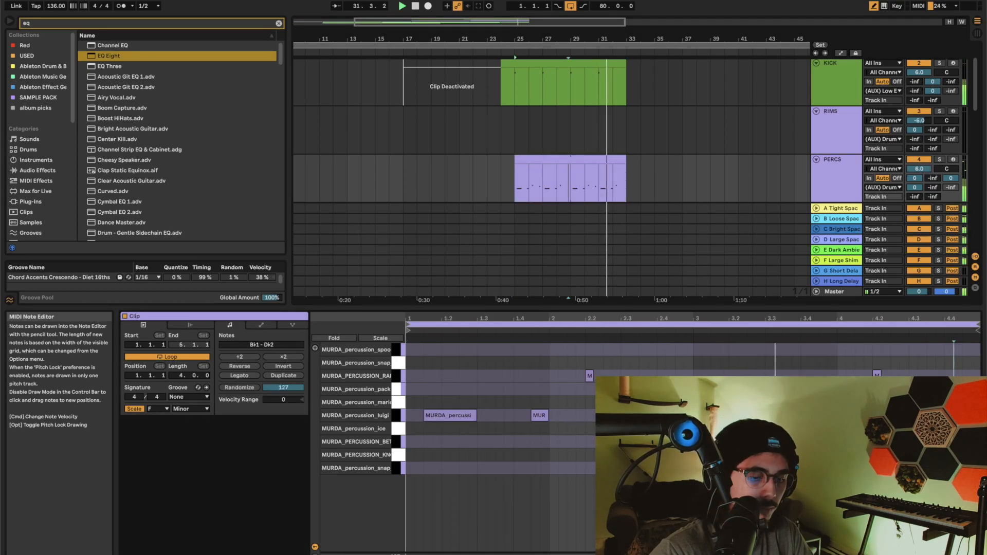
click(940, 468)
click(949, 455)
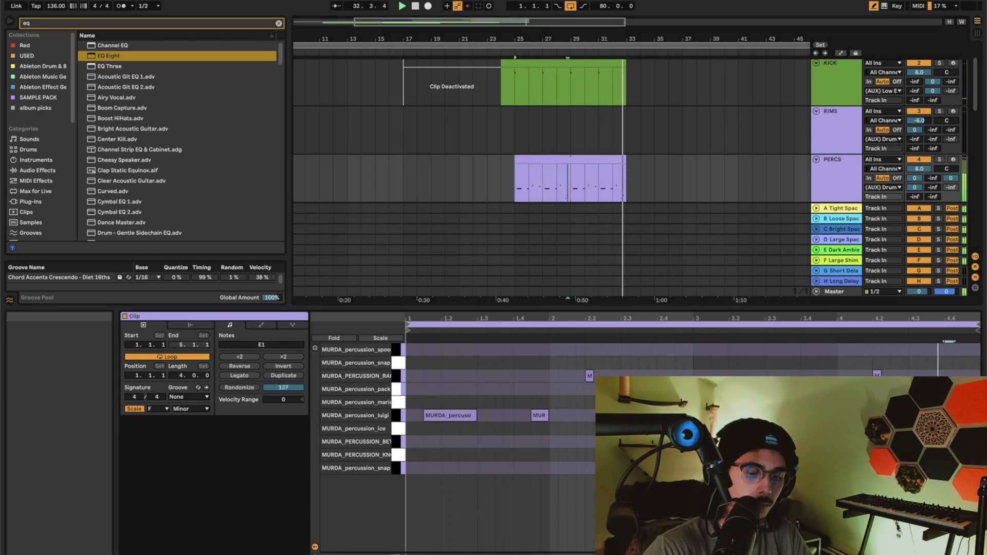
Step: Duplicate the PERCS clip's loop to 8 bars and play the percussion from bar 25
click(287, 378)
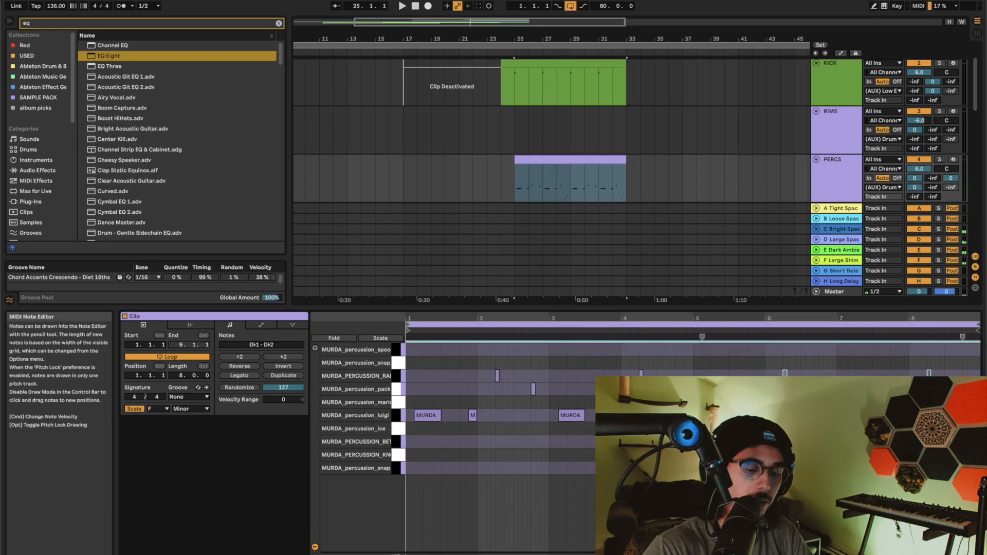
click(564, 187)
key(space)
click(597, 145)
click(591, 159)
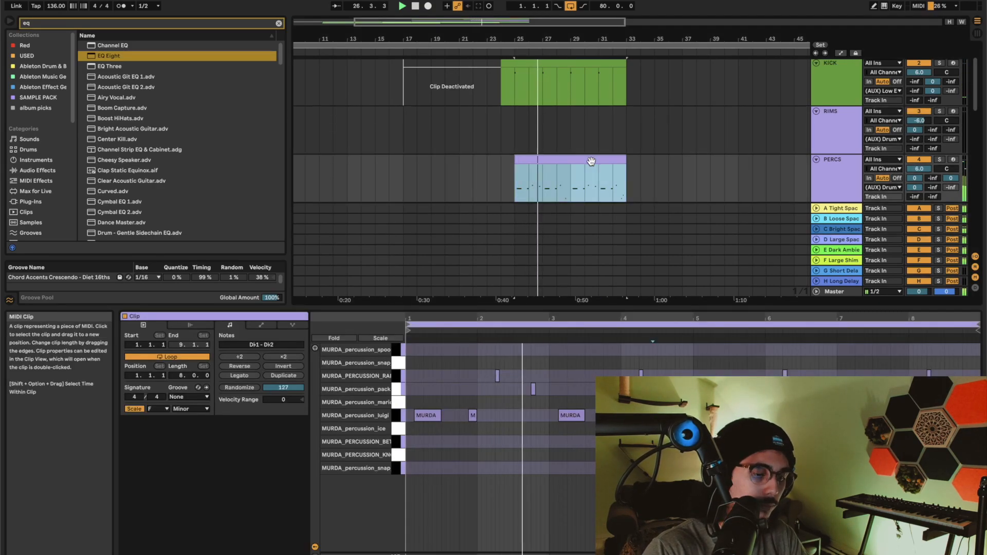
key(b)
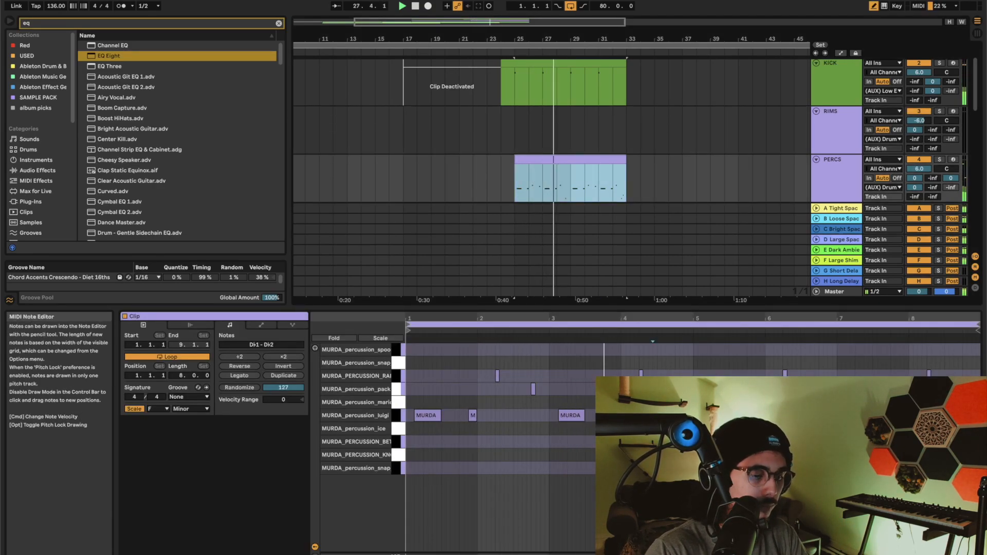
Step: Play the PERCS part through to bar 33 and stop playback
click(678, 403)
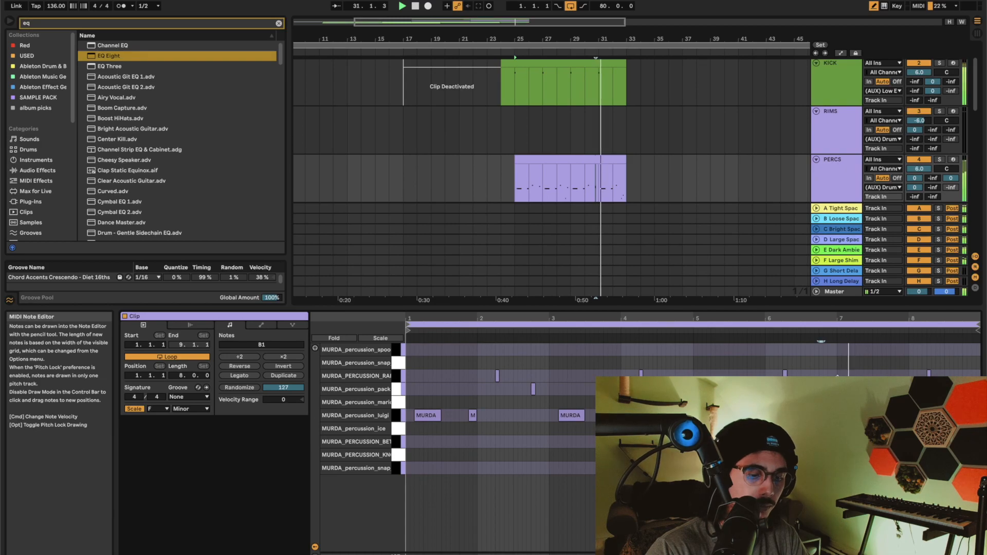
key(b)
key(b)
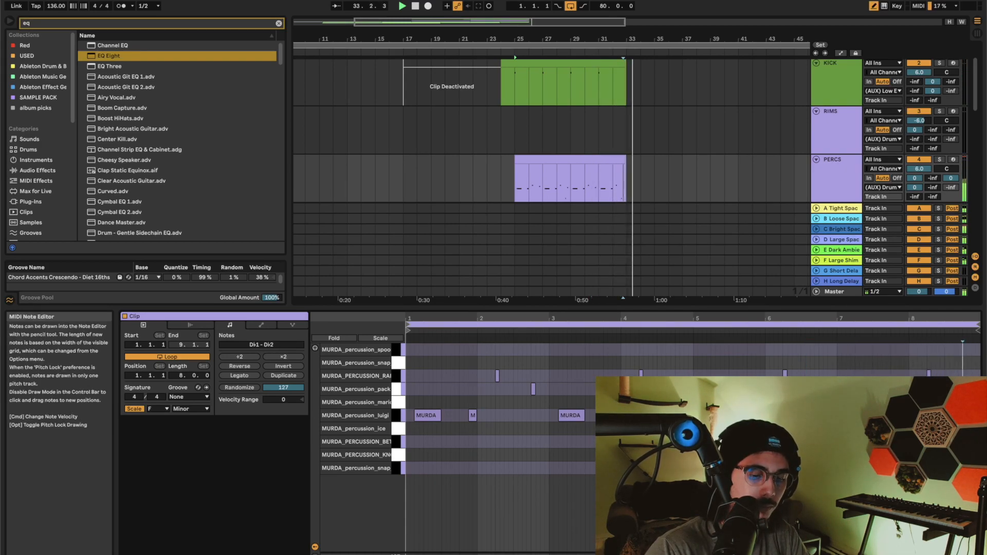
key(space)
Step: Copy the 11 Analog Lab bass clip from bar 5 to bar 33 on the same track
scroll(577, 148, down, 10)
click(401, 260)
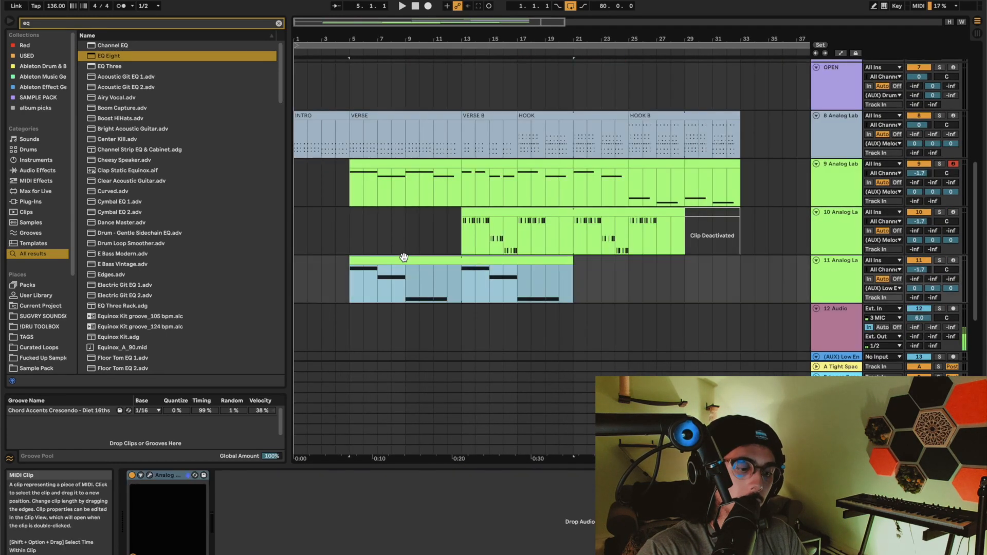
scroll(403, 261, right, 4)
scroll(403, 260, right, 4)
click(458, 262)
key(super+v)
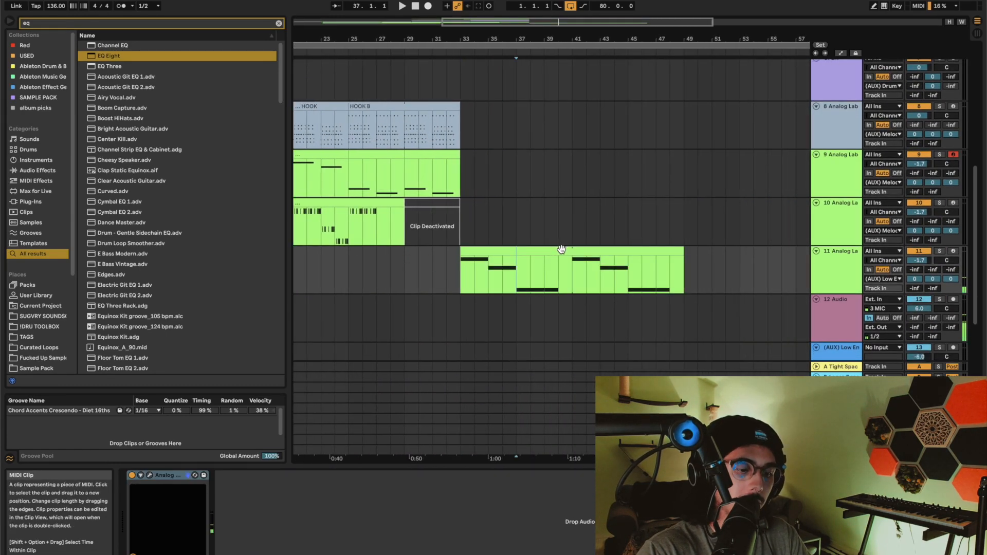
Step: Repeat the VERSE, VERSE B and start of HOOK across all tracks after HOOK B, spanning bars 33 to 45
drag(515, 253, 556, 260)
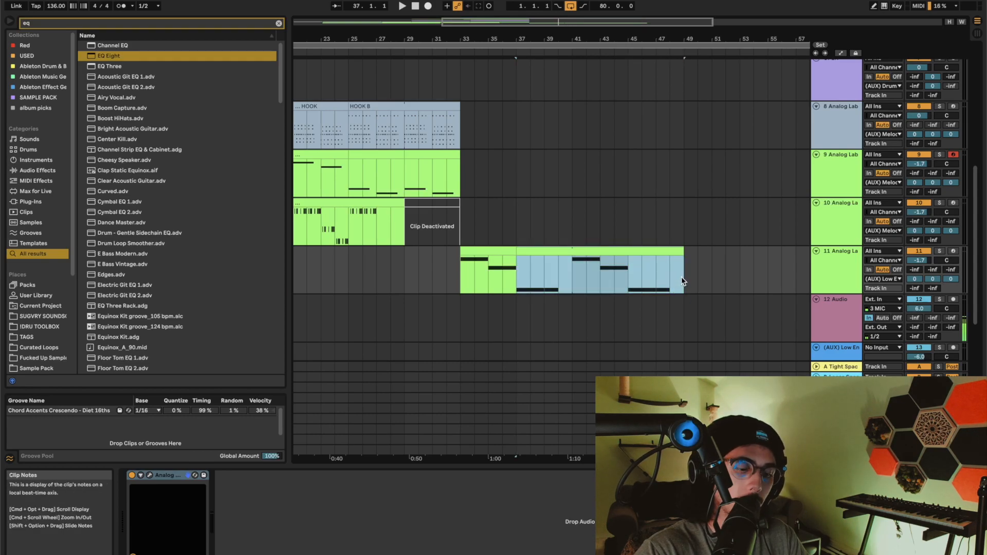
key(w)
click(511, 246)
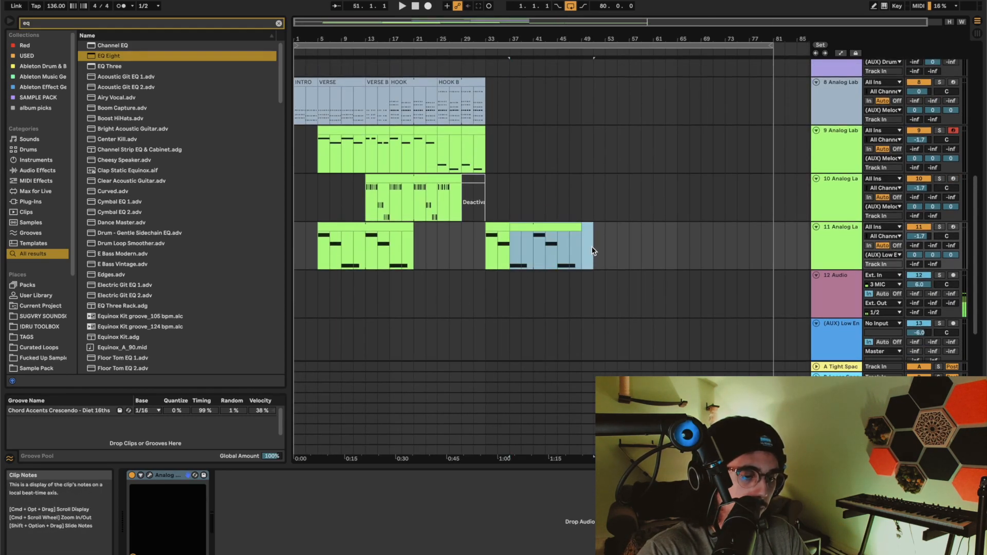
click(329, 257)
scroll(329, 259, up, 3)
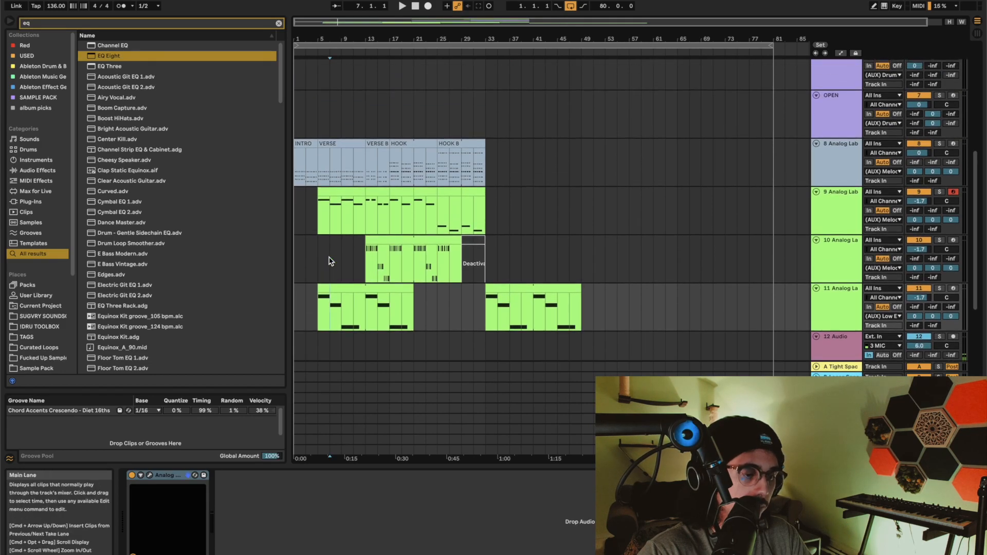
scroll(331, 260, up, 3)
scroll(329, 258, down, 4)
click(328, 257)
scroll(327, 257, up, 4)
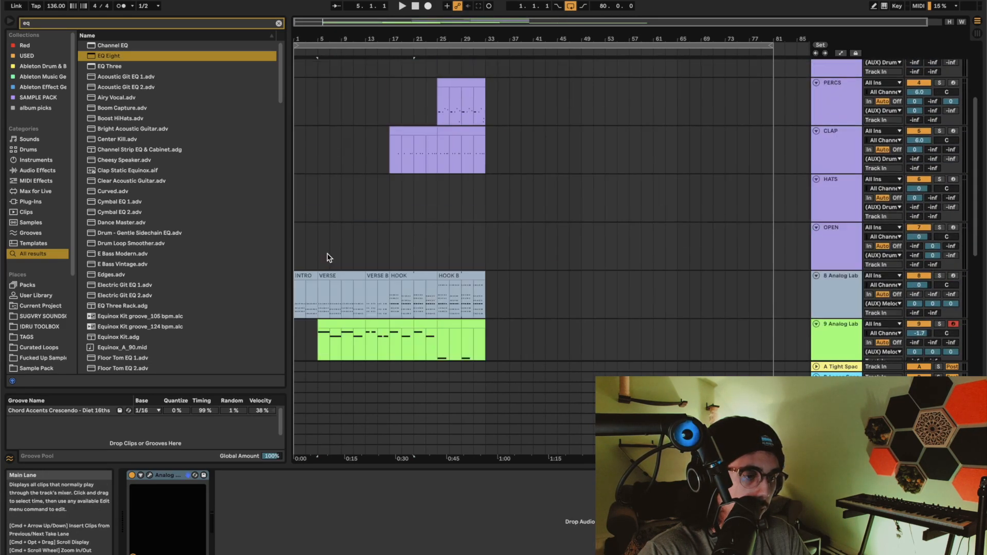
scroll(330, 252, down, 4)
click(514, 205)
scroll(480, 203, up, 5)
mouse_move(710, 154)
mouse_down()
mouse_move(484, 136)
mouse_move(637, 136)
mouse_move(465, 145)
mouse_move(697, 146)
mouse_up()
scroll(498, 141, up, 2)
scroll(697, 147, up, 2)
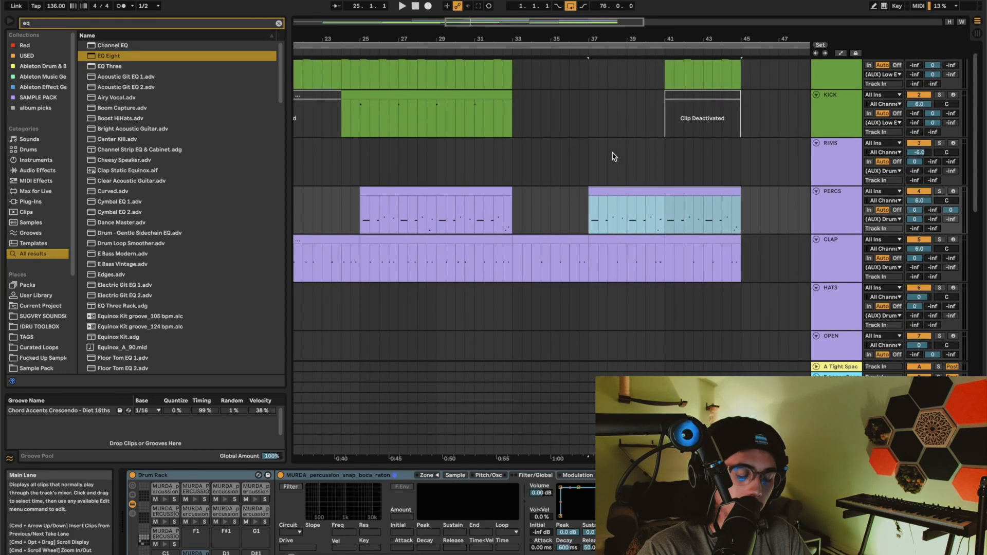
Step: Create a RIMS clip at bar 33 with a two-bar MURDA_rim_shade pattern and extend it to bar 45
double_click(525, 162)
key(b)
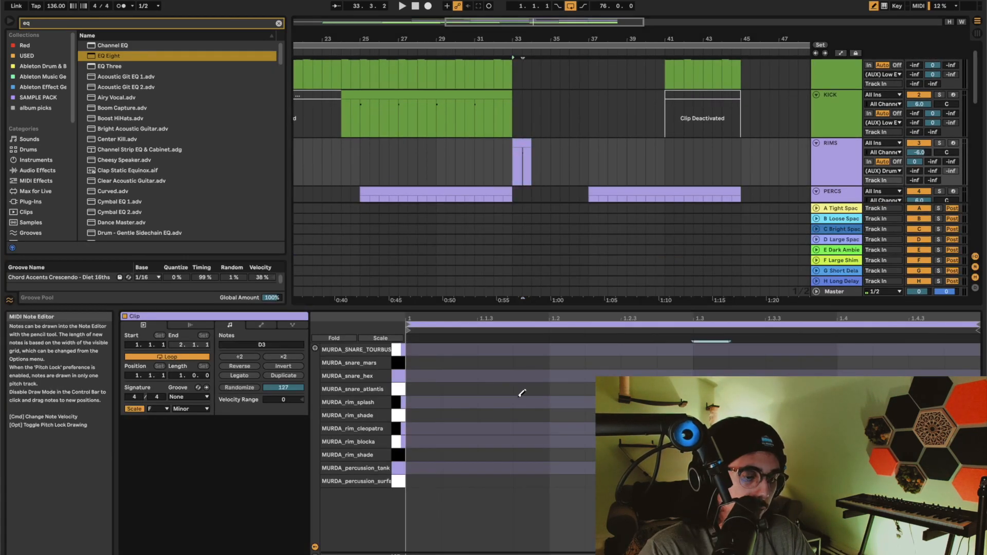
click(270, 377)
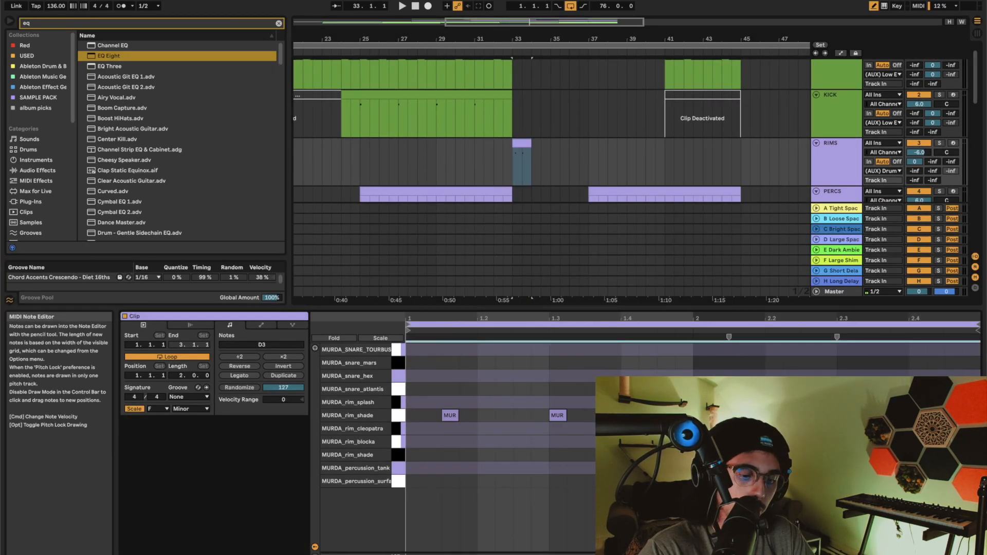
drag(531, 154, 742, 123)
scroll(675, 121, up, 1)
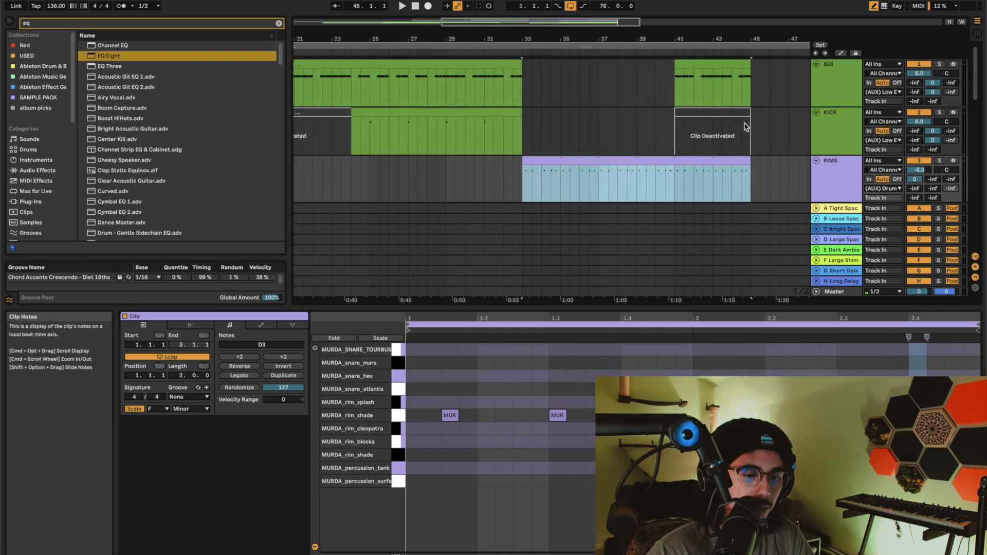
Step: Extend the KICK clip to bar 37 and transpose its F3 notes down to B2
drag(523, 131, 601, 130)
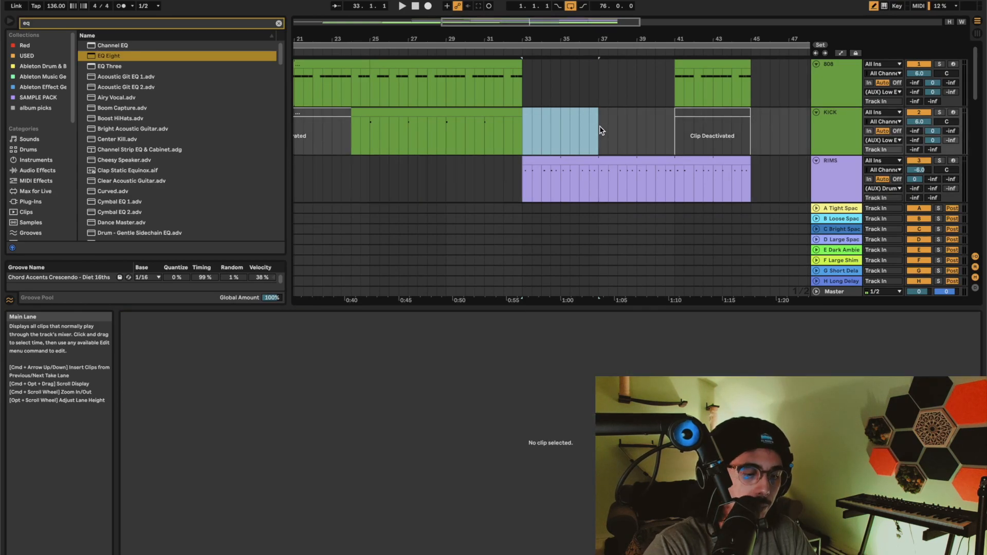
key(super+shift+m)
click(360, 459)
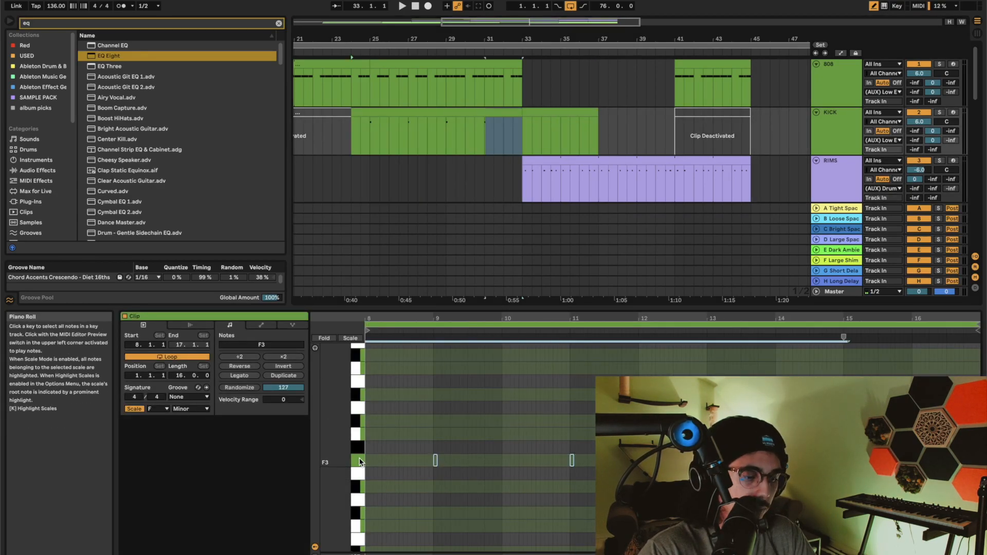
key(Down)
key(Down)
key(Down)
key(Down)
key(Down)
key(Down)
key(Down)
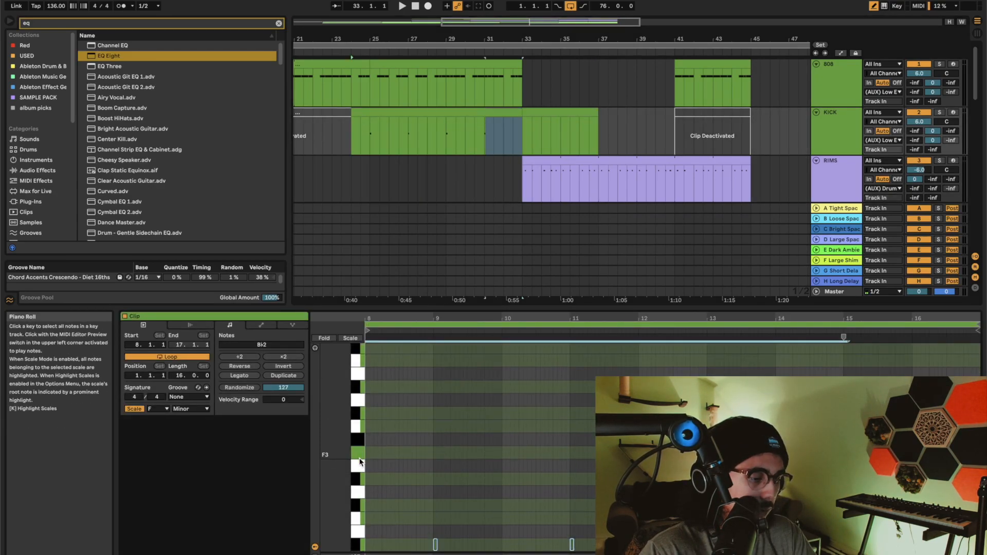
scroll(359, 461, down, 2)
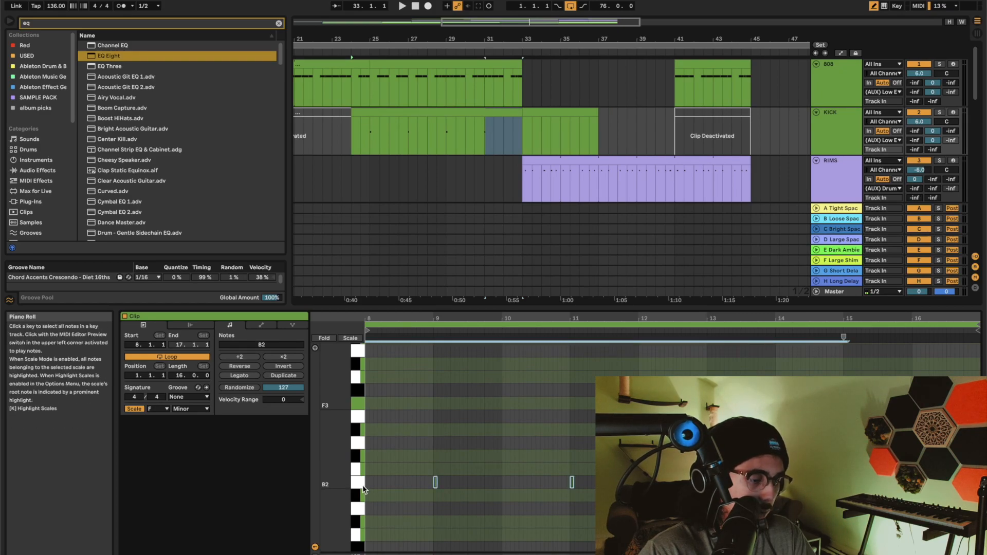
Step: Play the repeated verse section up to bar 41 and stop playback
click(503, 113)
scroll(502, 118, left, 5)
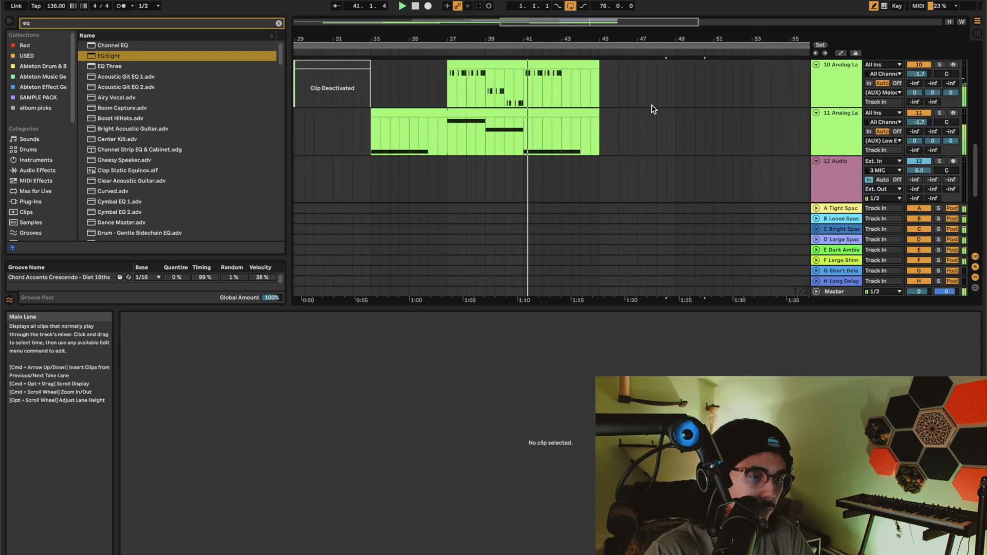
key(shift+Tab)
key(space)
Step: Try removing the 11 Analog Lab bass from bar 41 onward under the second HOOK
drag(524, 138, 654, 131)
key(Delete)
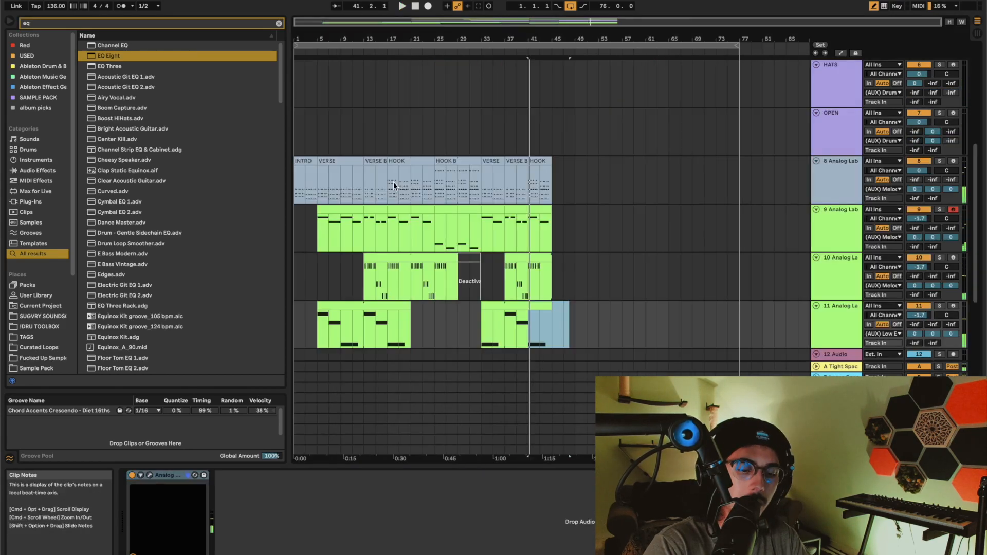
key(Delete)
drag(388, 324, 455, 327)
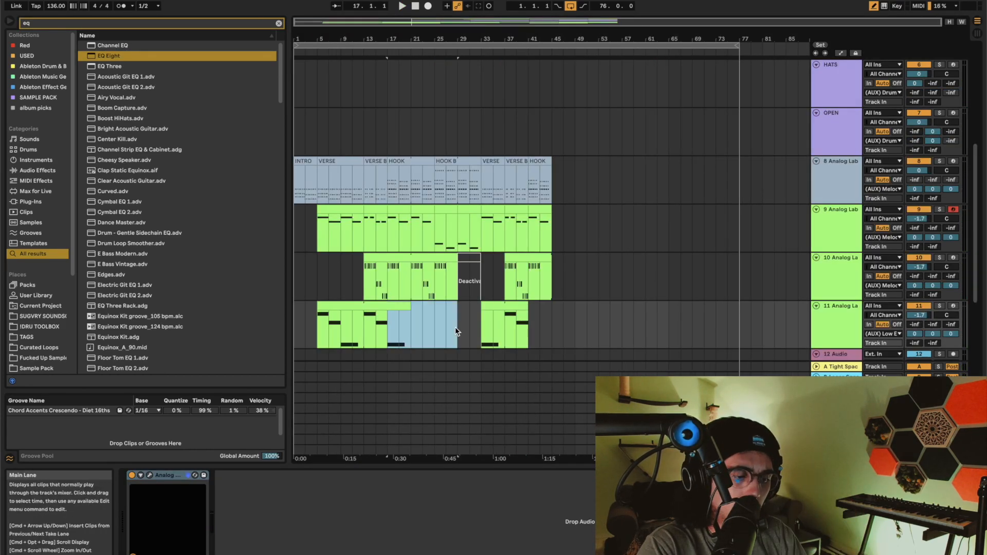
scroll(455, 327, up, 3)
key(super+z)
Step: Deactivate the 808 clip from bar 17 to just past the start of bar 20
click(388, 252)
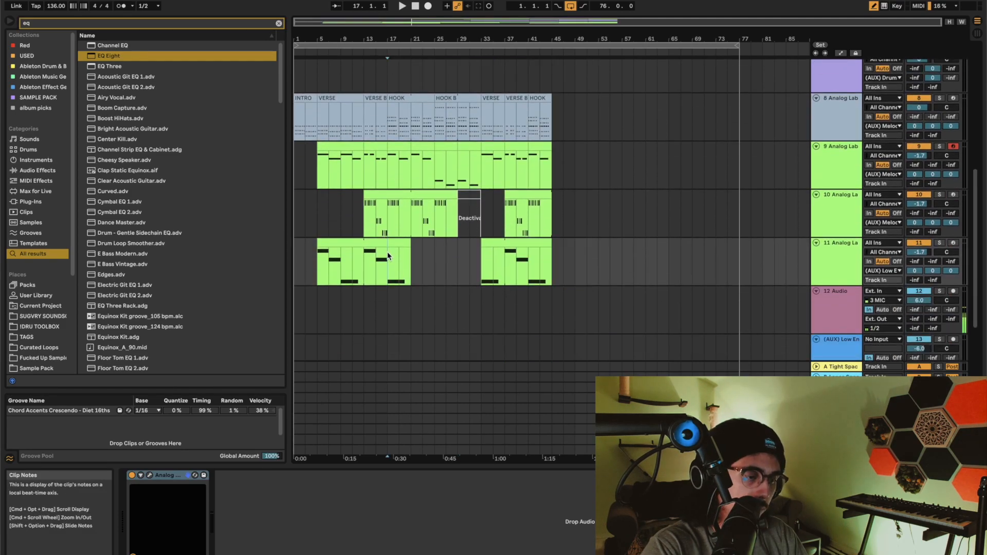
scroll(387, 252, up, 10)
scroll(387, 252, up, 2)
drag(388, 87, 415, 88)
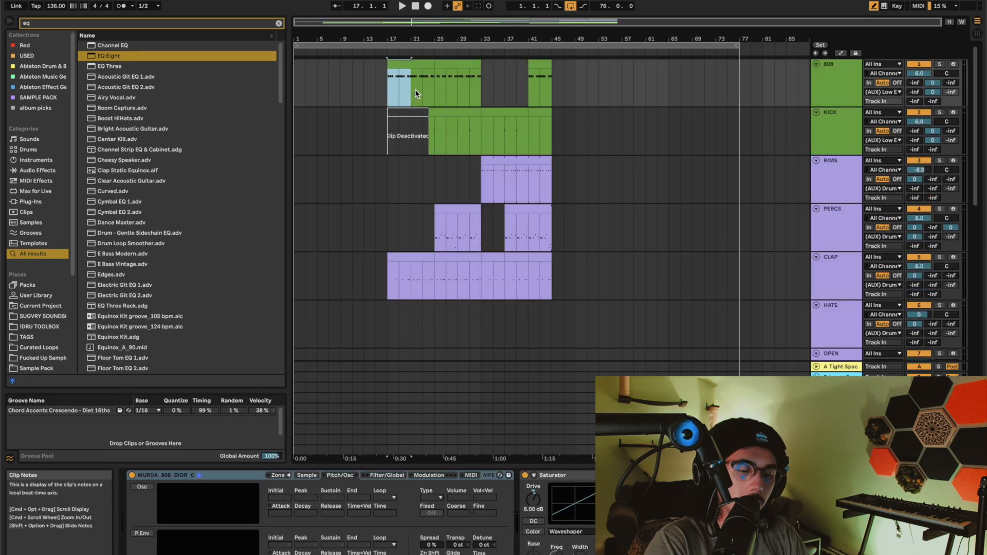
scroll(415, 89, up, 6)
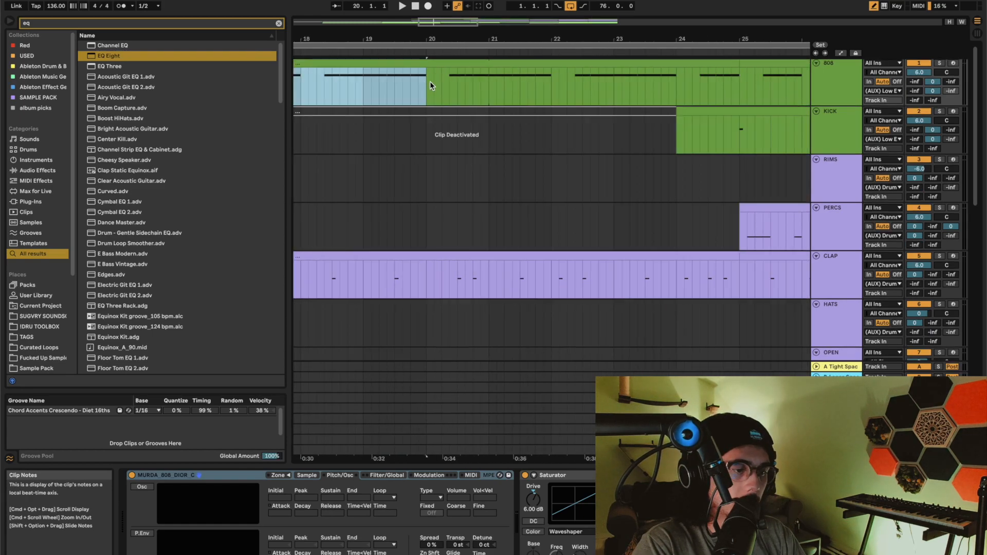
scroll(439, 82, down, 3)
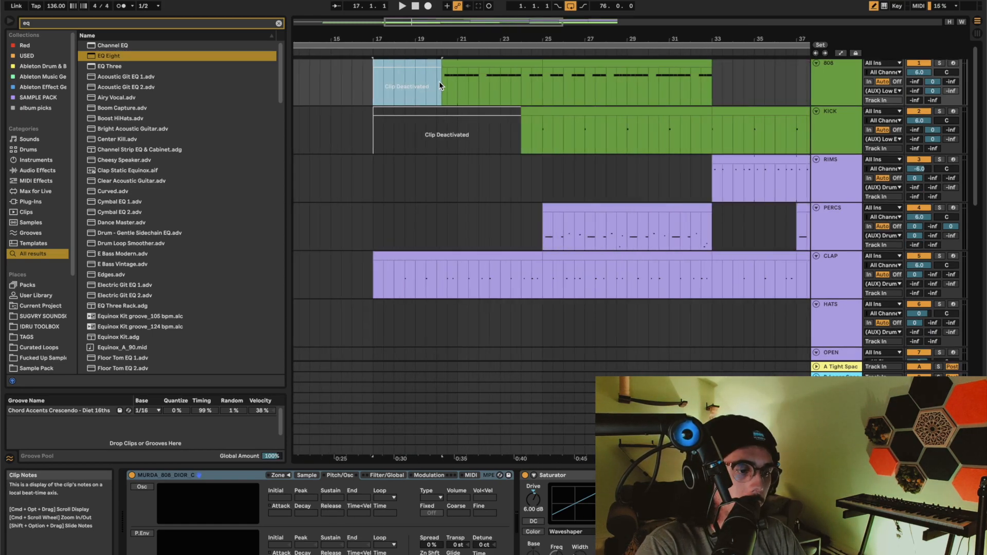
Step: Copy the HOOK and HOOK B sections at bars 17 to 33 across all tracks to bar 41, ending at bar 57
scroll(388, 168, down, 10)
click(388, 168)
drag(388, 168, 485, 178)
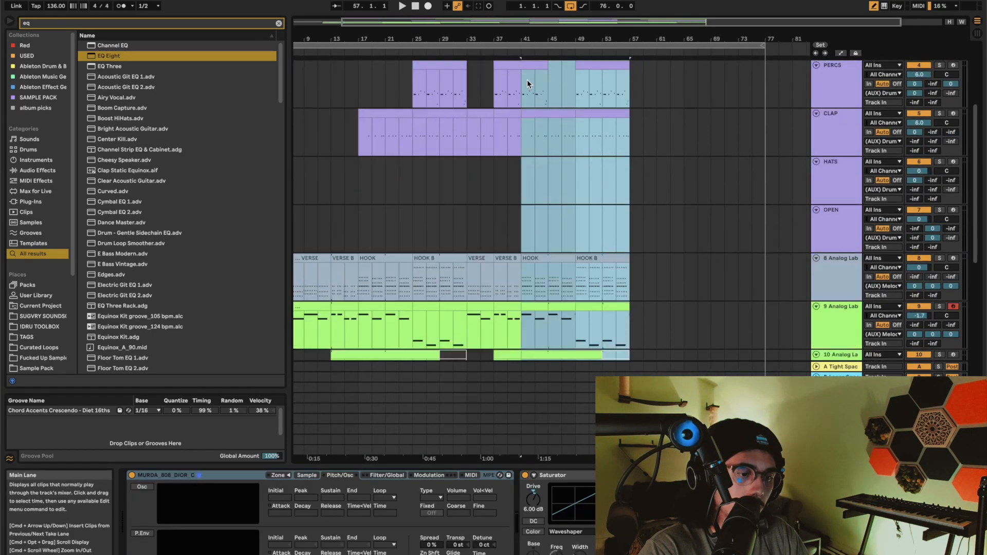
scroll(527, 80, down, 5)
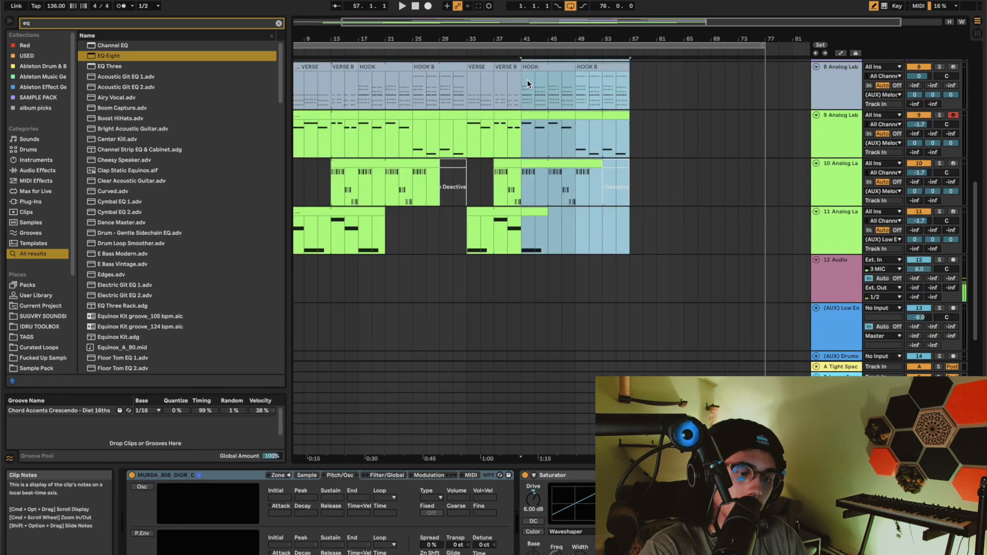
scroll(528, 80, up, 1)
scroll(526, 79, up, 3)
scroll(527, 80, left, 3)
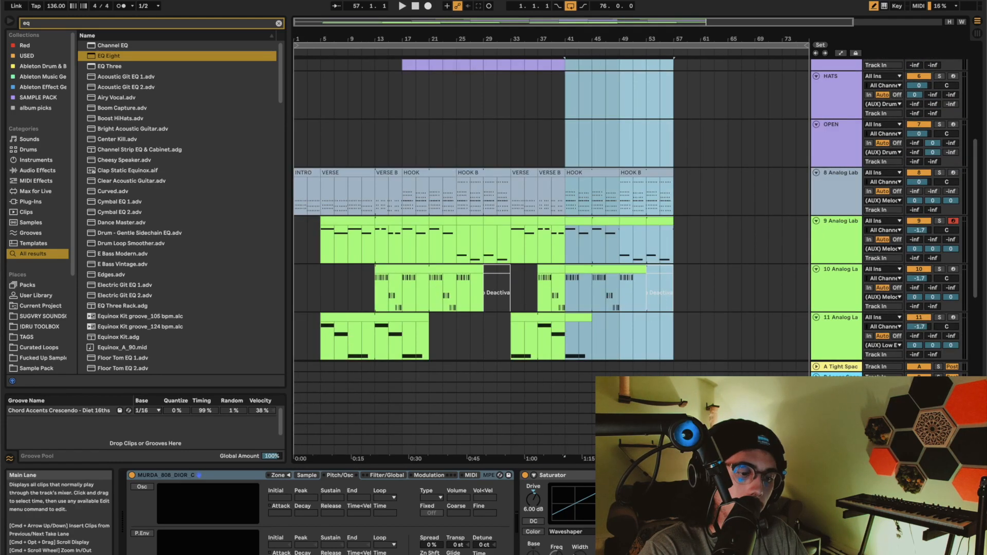
drag(674, 337, 801, 337)
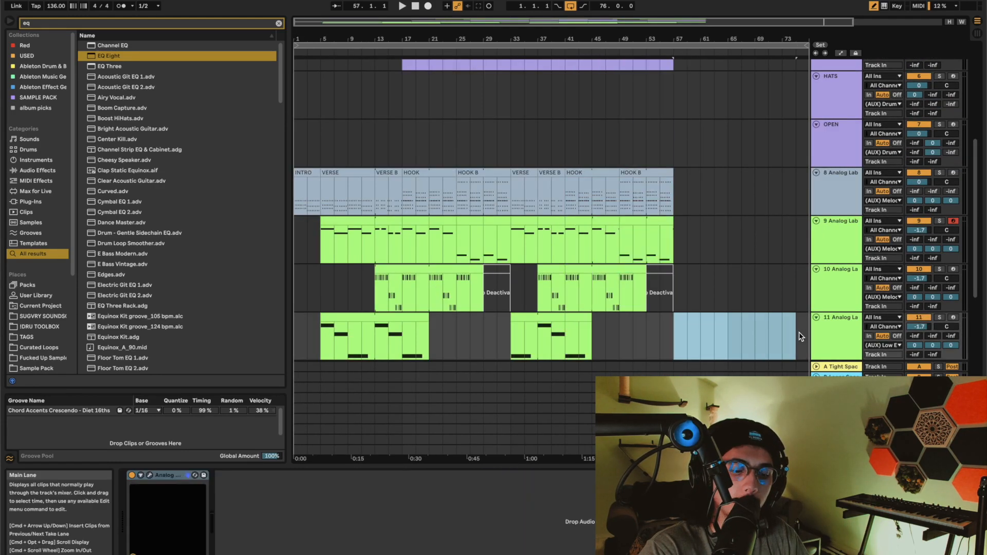
scroll(467, 192, up, 5)
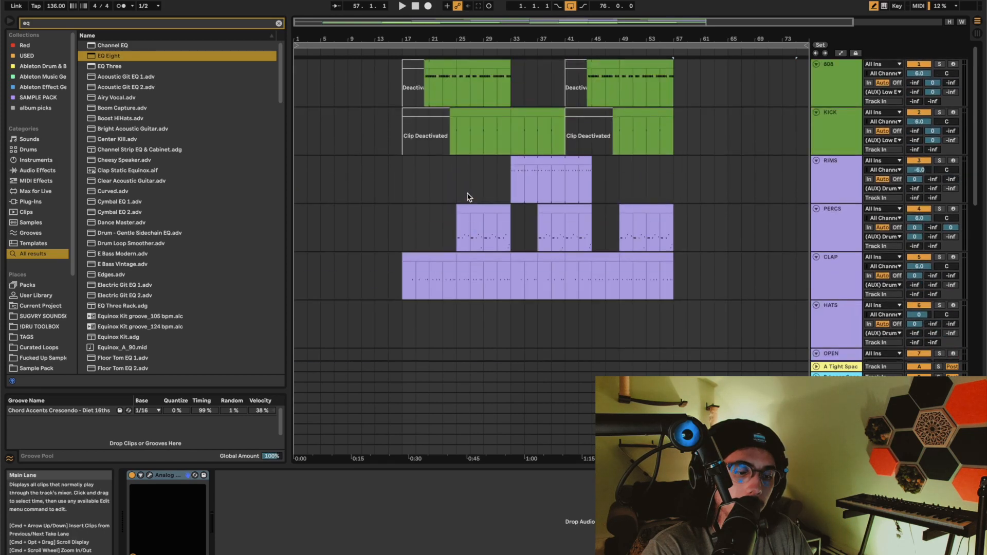
Step: Replace the rim hits in the RIMS clip with a two-bar pattern of MURDA_snare_hex, MURDA_snare_atlantis and MURDA_snare_mars hits
click(555, 162)
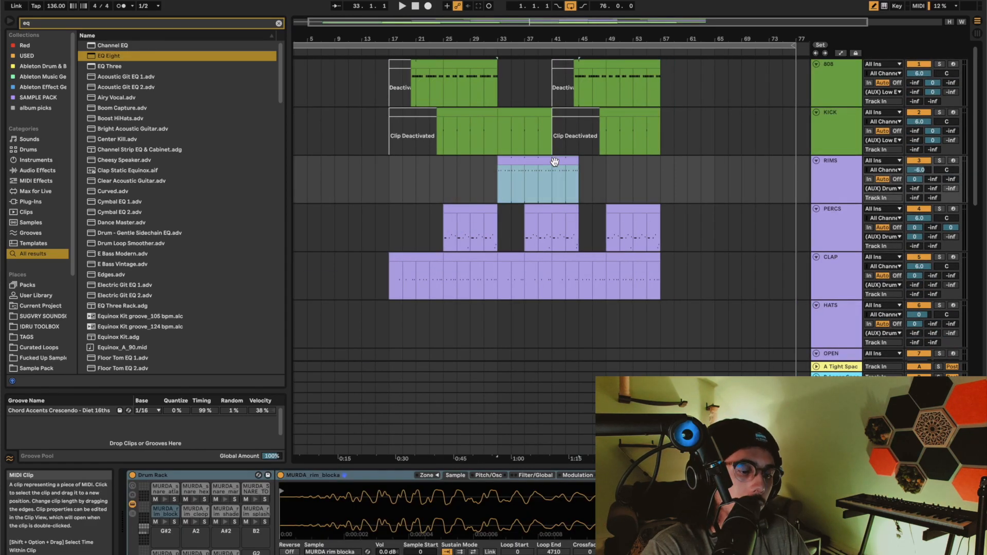
scroll(555, 161, up, 5)
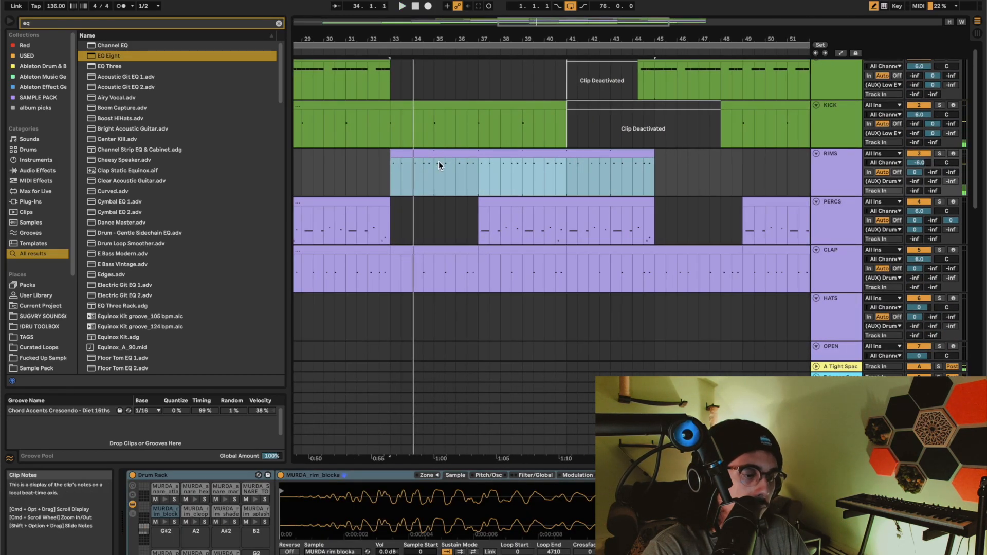
double_click(439, 162)
click(451, 415)
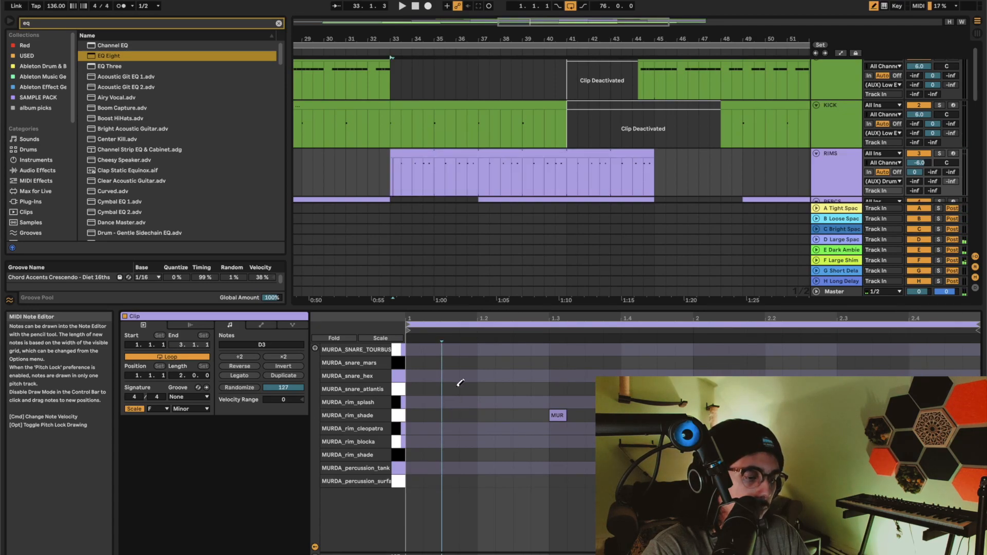
key(space)
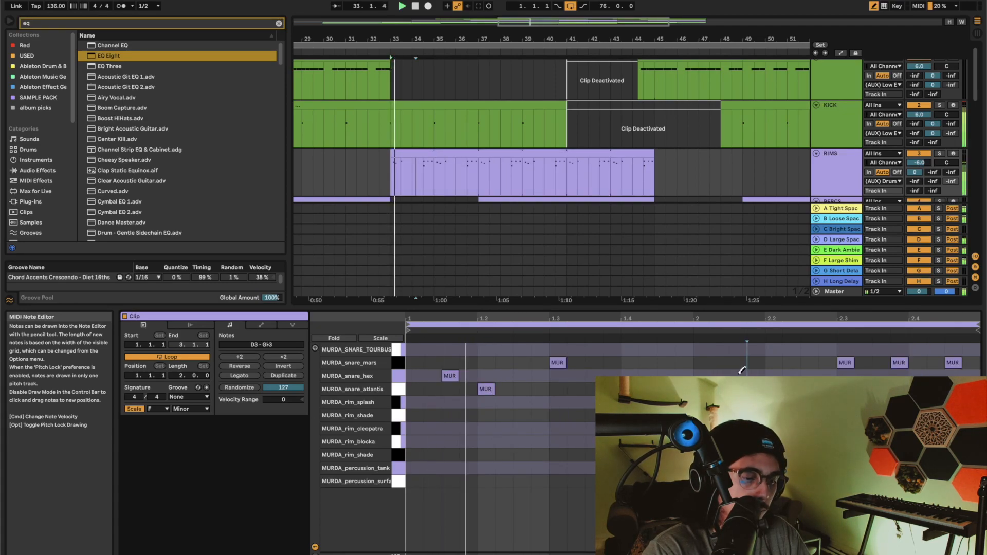
click(739, 374)
click(846, 416)
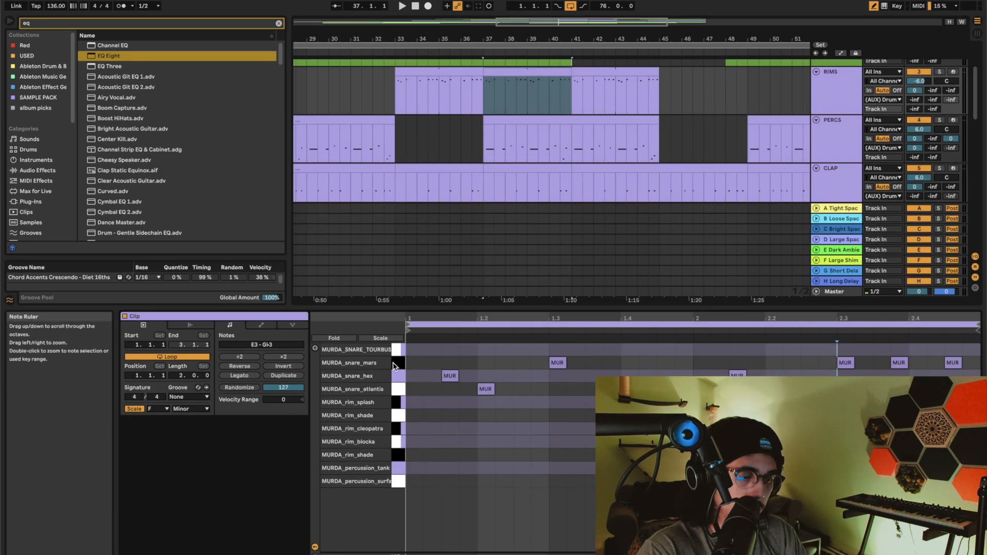
Step: Thin out the MURDA_snare_mars hits near beat 2.4 in the RIMS clip starting at bar 37
click(398, 378)
click(900, 362)
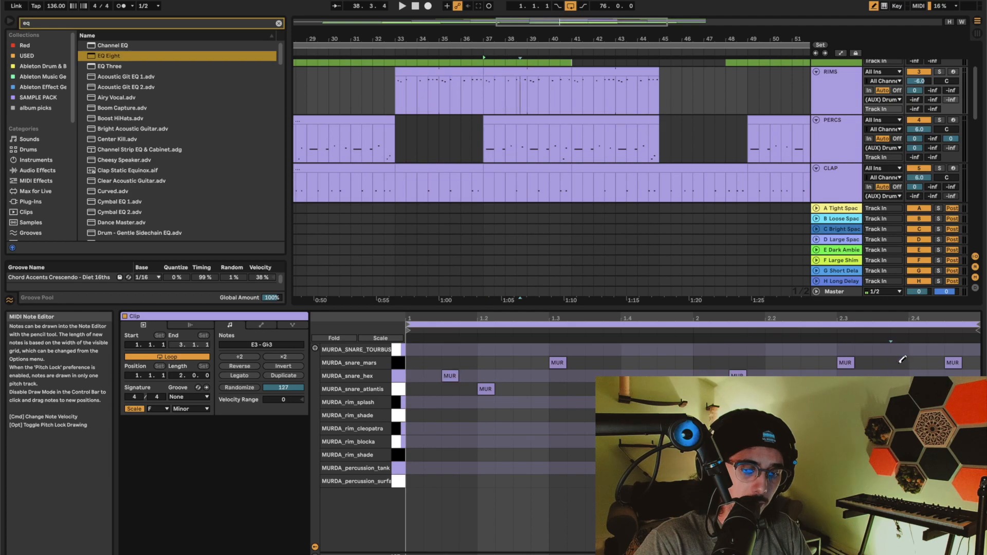
drag(961, 362, 918, 361)
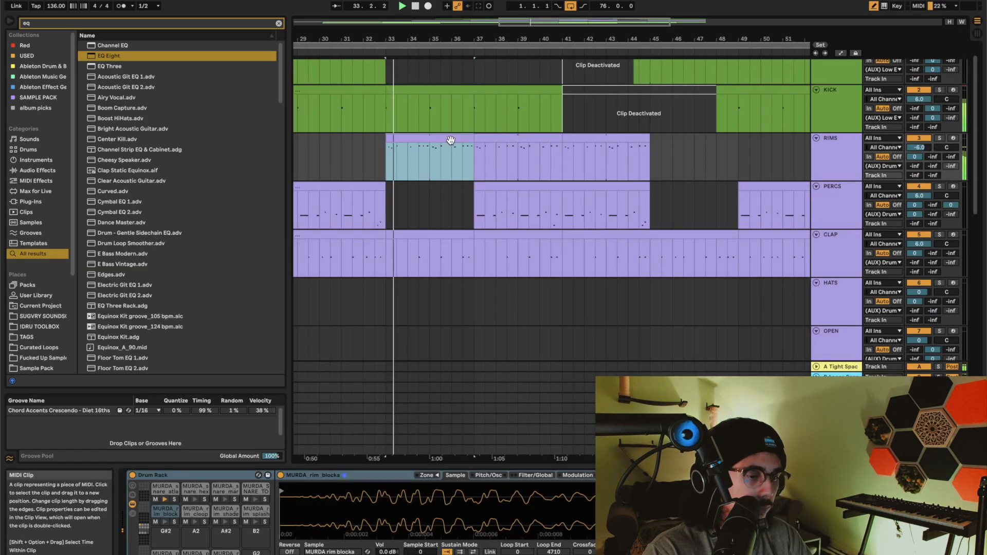
Step: Deactivate the second-hook part of the 11 Analog Lab clip from bar 41 to its end
scroll(450, 143, left, 2)
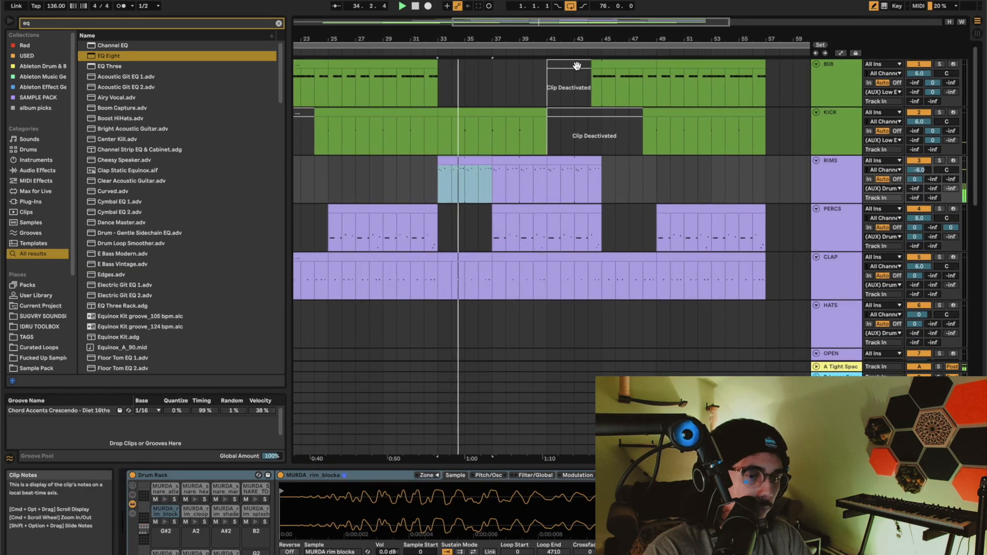
click(584, 86)
scroll(584, 86, down, 10)
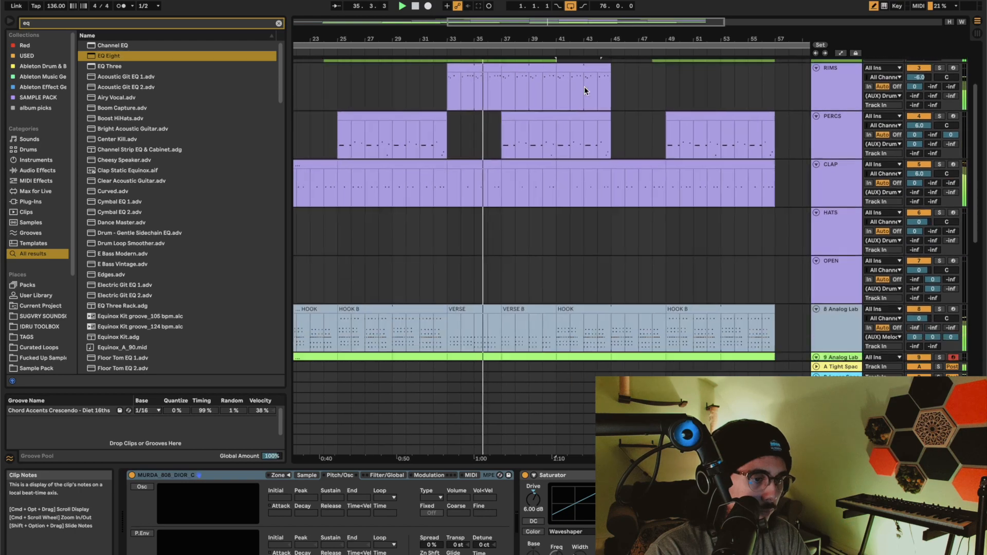
scroll(589, 160, down, 1)
drag(573, 196, 688, 202)
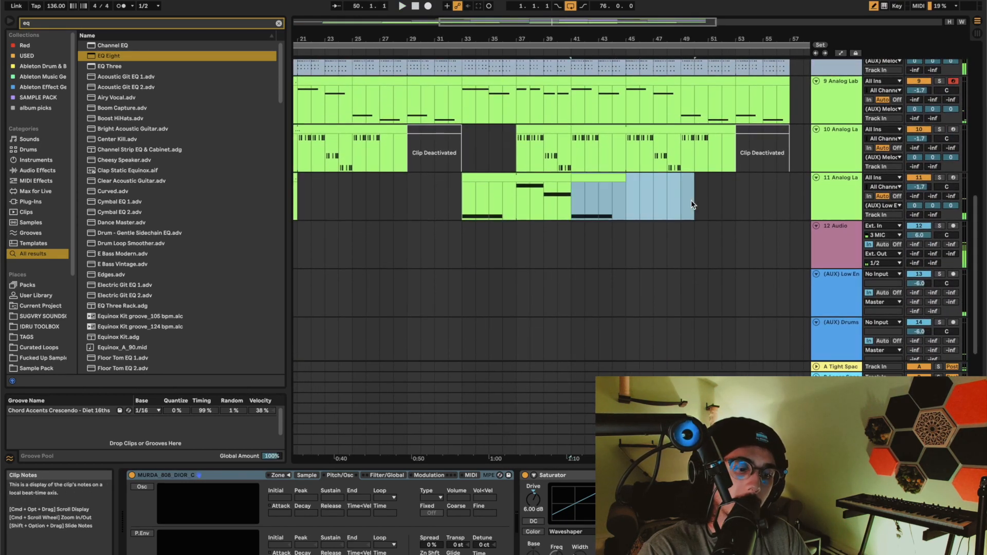
key(0)
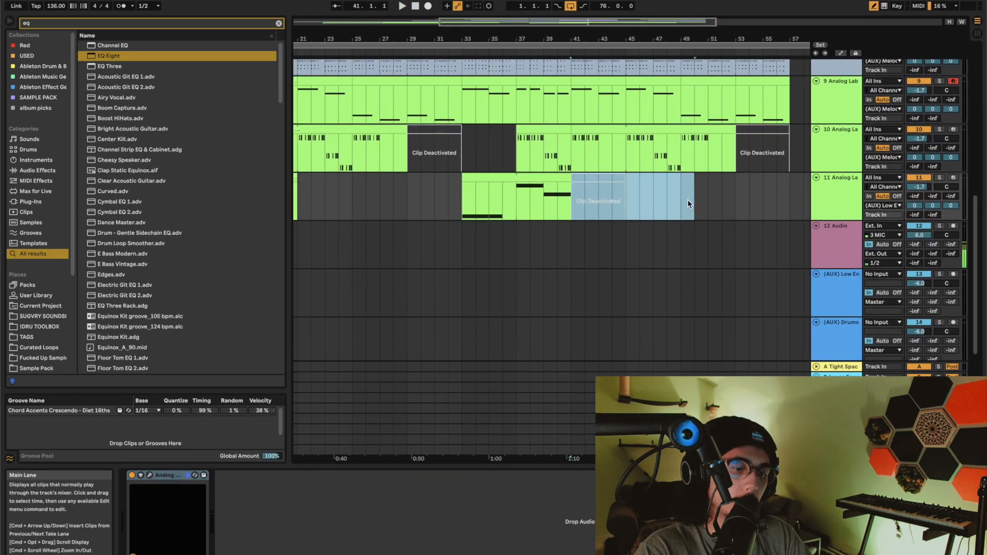
Step: Reactivate the deactivated KICK clip section that starts at bar 41
scroll(687, 202, up, 10)
click(607, 110)
key(0)
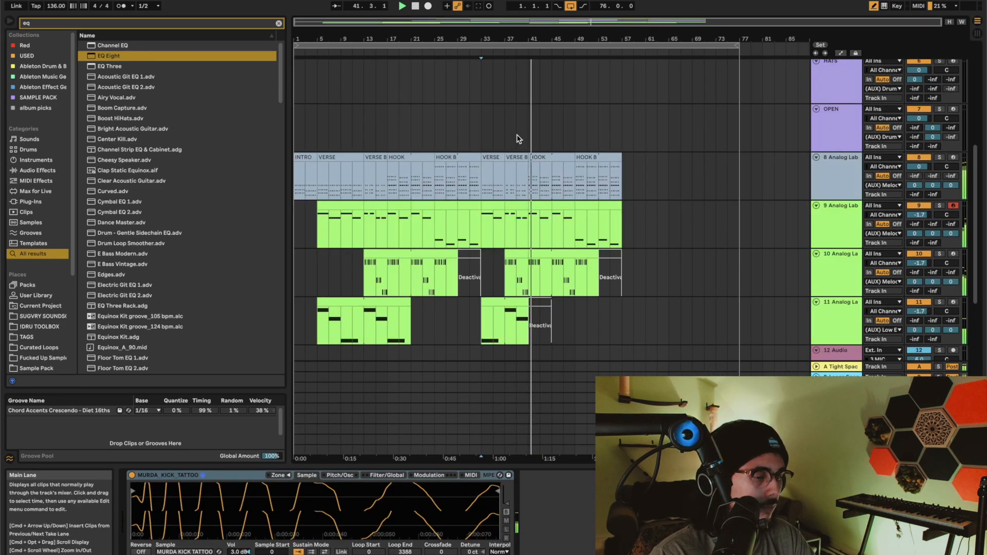
Step: Create an empty four-bar MIDI clip on the HATS track from bar 41 to bar 45
scroll(517, 138, up, 5)
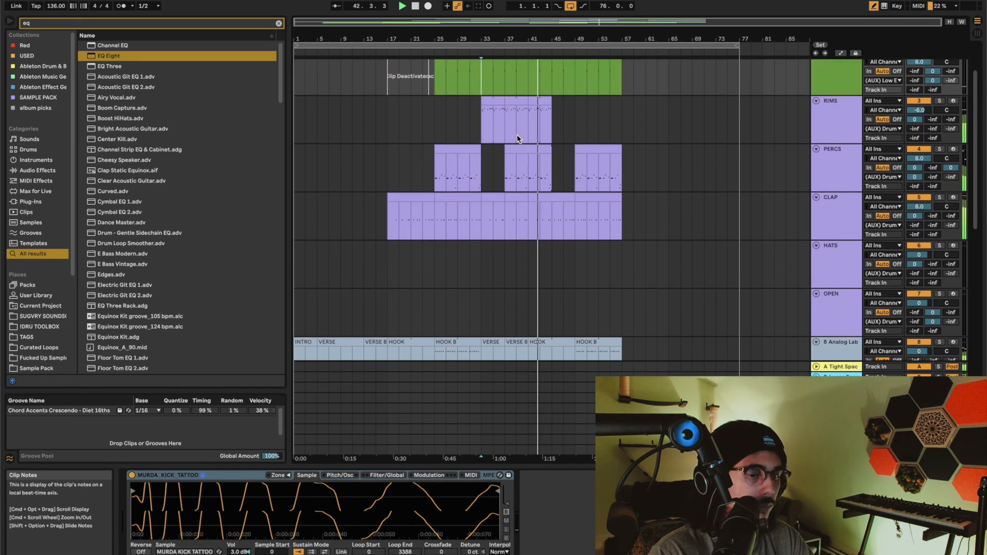
drag(531, 256, 555, 257)
key(super+shift+m)
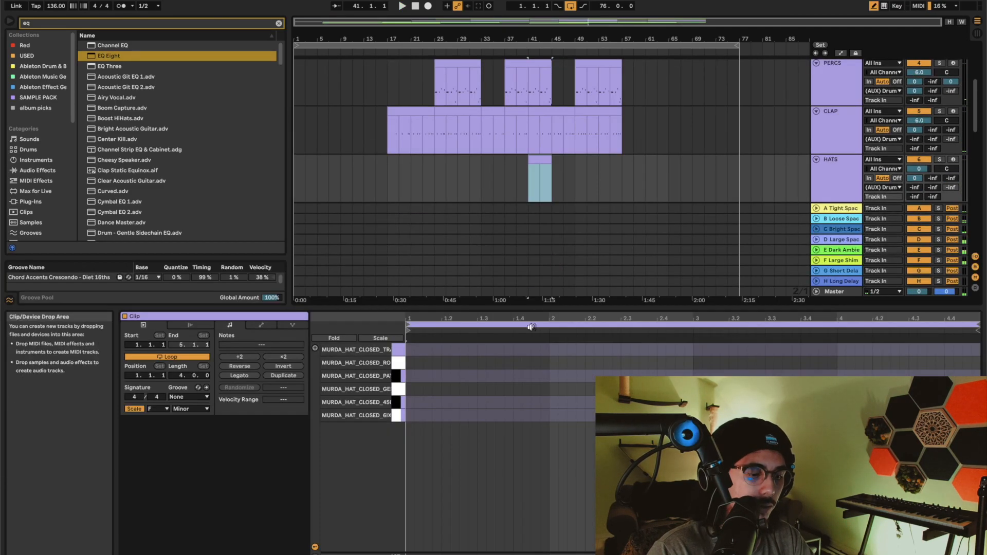
Step: Enter MURDA_HAT_CLOSED_45 hits at 1.1, 1.3, 1.3.3 and 1.4, and repeat that bar through the four-bar HATS clip
click(410, 403)
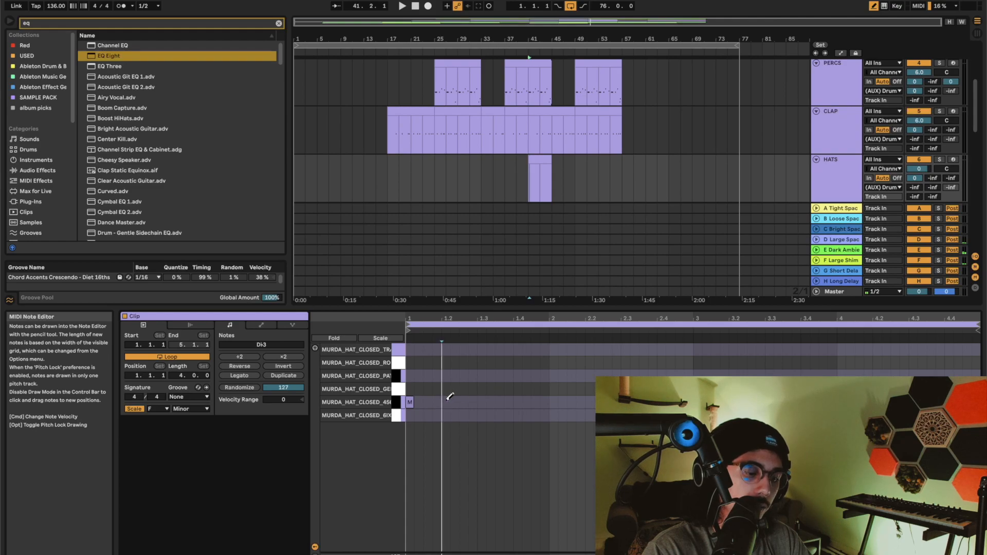
click(482, 402)
click(500, 402)
click(509, 402)
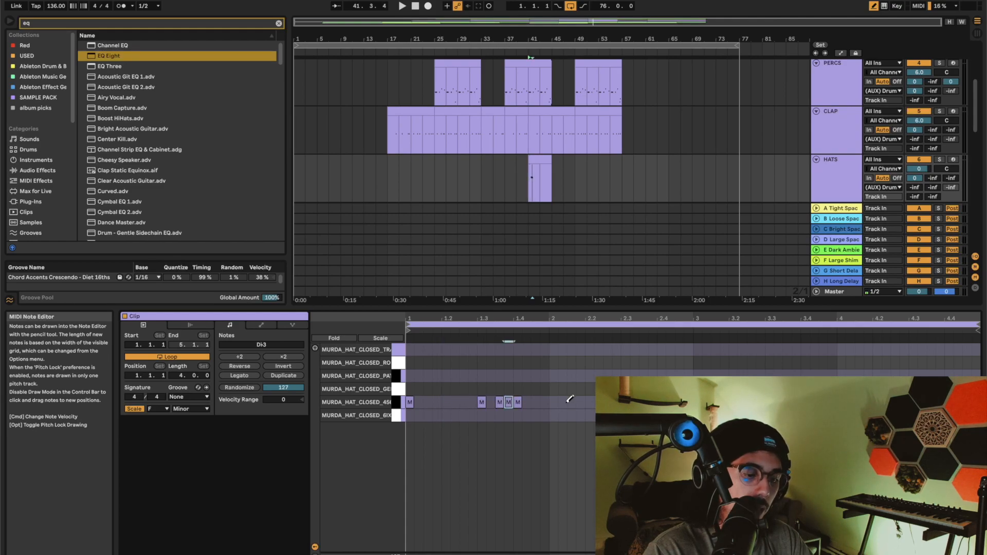
key(Delete)
key(b)
drag(542, 405, 154, 408)
key(super+d)
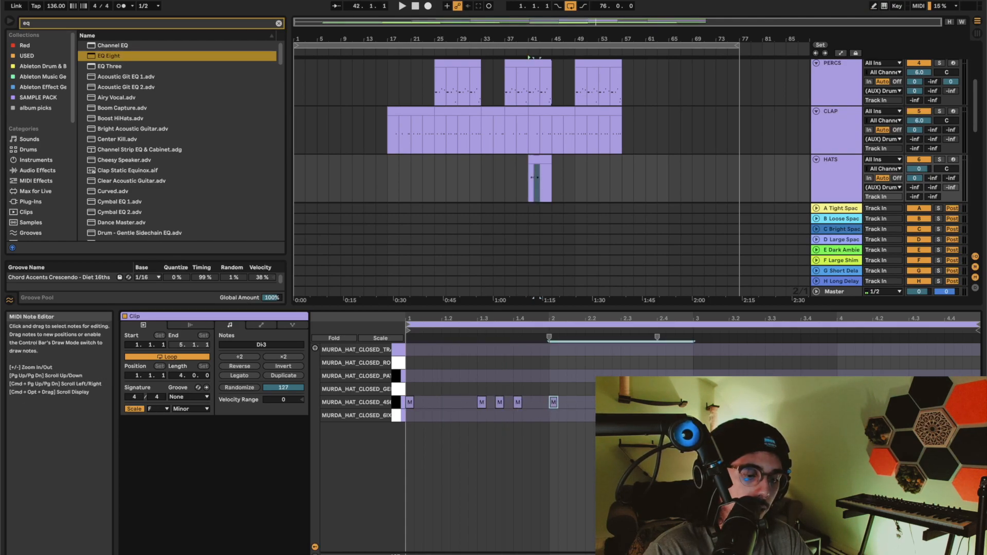
key(super+d)
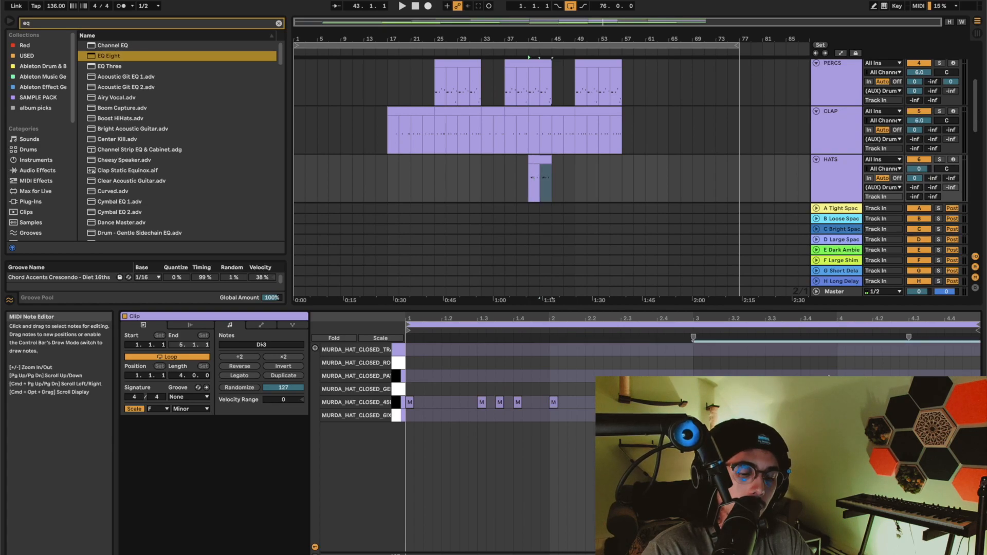
Step: Draw a fast three-hit MURDA_HAT_CLOSED_RO roll at beat 2.4 of the HATS clip and play it back
key(b)
scroll(662, 355, up, 5)
drag(656, 363, 698, 363)
key(b)
scroll(692, 363, down, 5)
key(space)
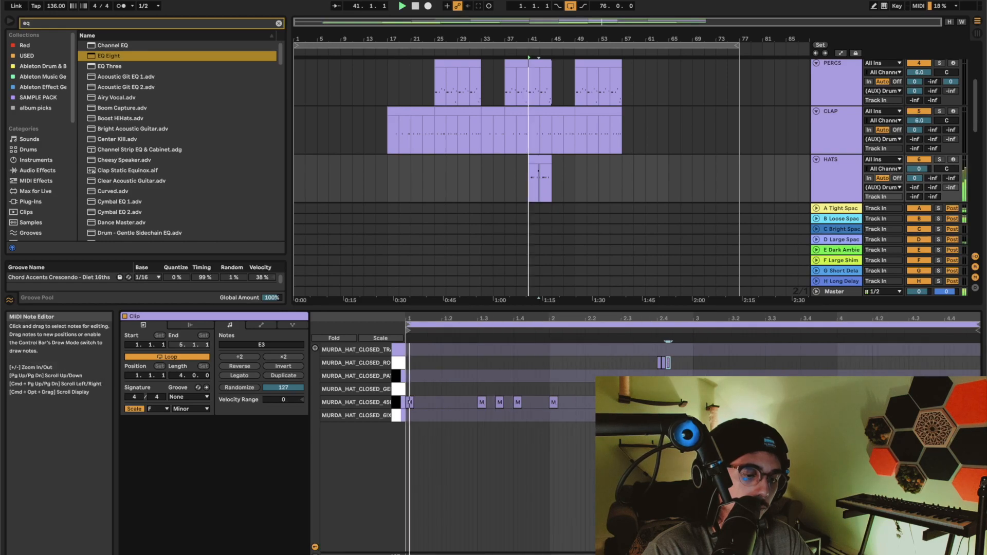
Step: Remove the closed-hat hit at 1.3.3 and move the three-hit roll from beat 2.4 to beat 4.4
click(500, 402)
key(space)
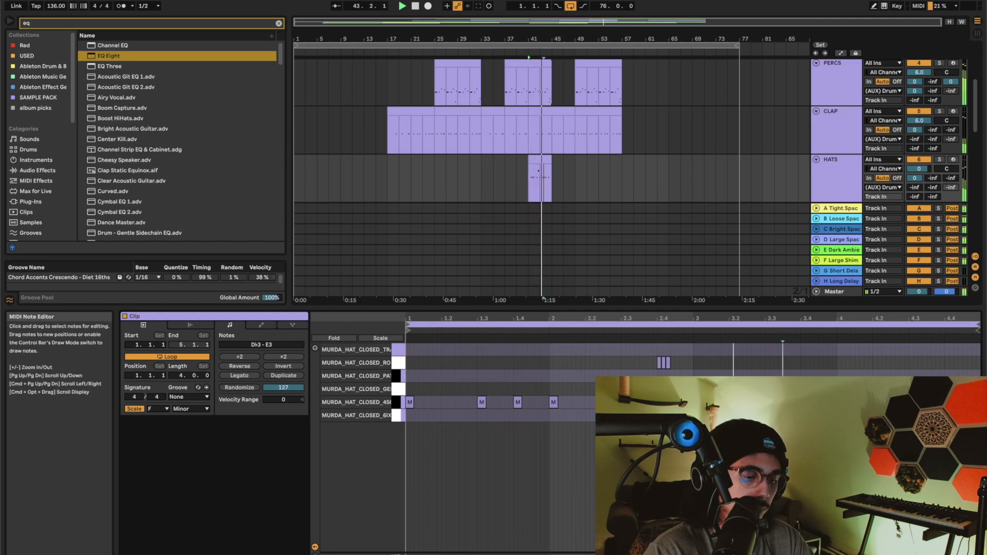
key(Delete)
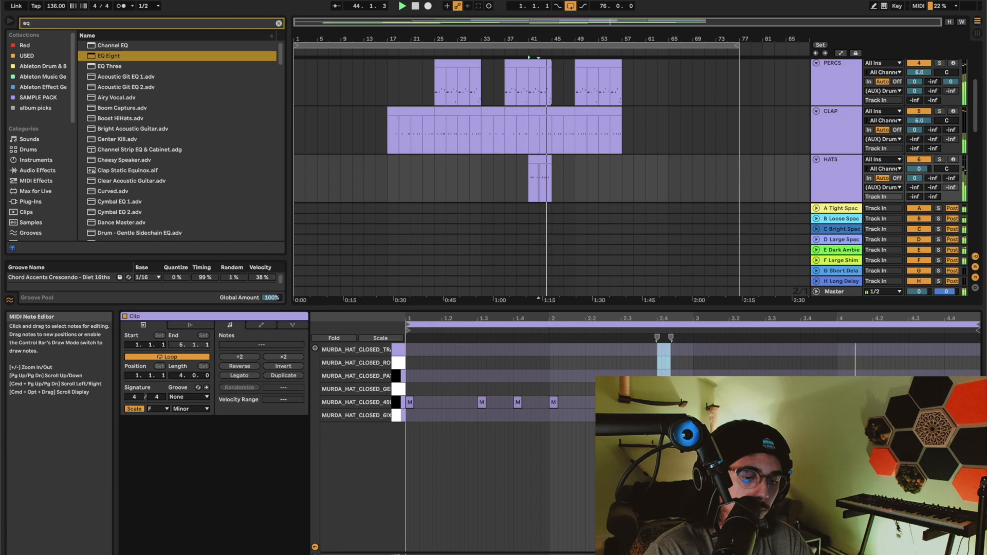
click(952, 360)
key(ctrl+v)
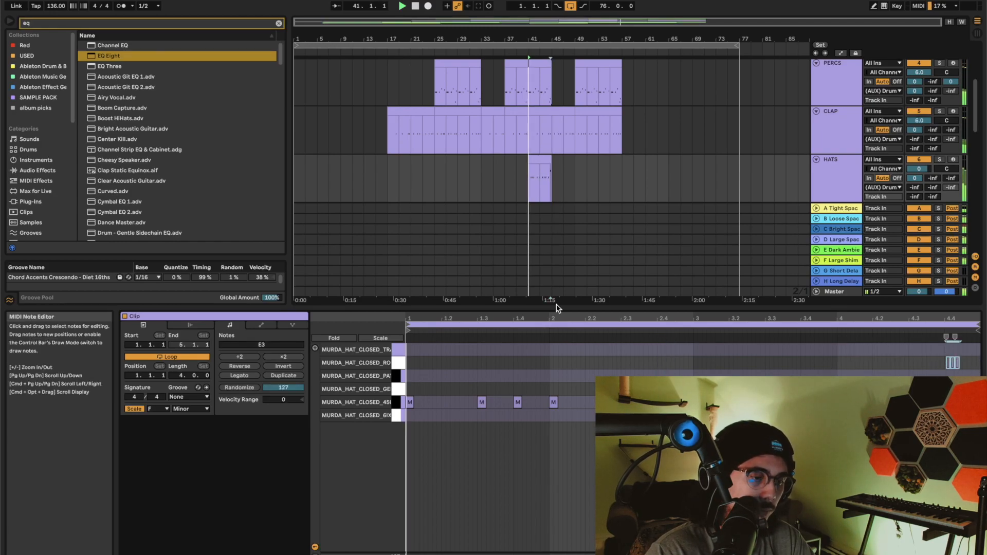
Step: Add a MURDA_HAT_CLOSED_PAT hit in the second half of beat 2.4 and a quick descending closed-hat run at beat 3.3
key(b)
click(677, 375)
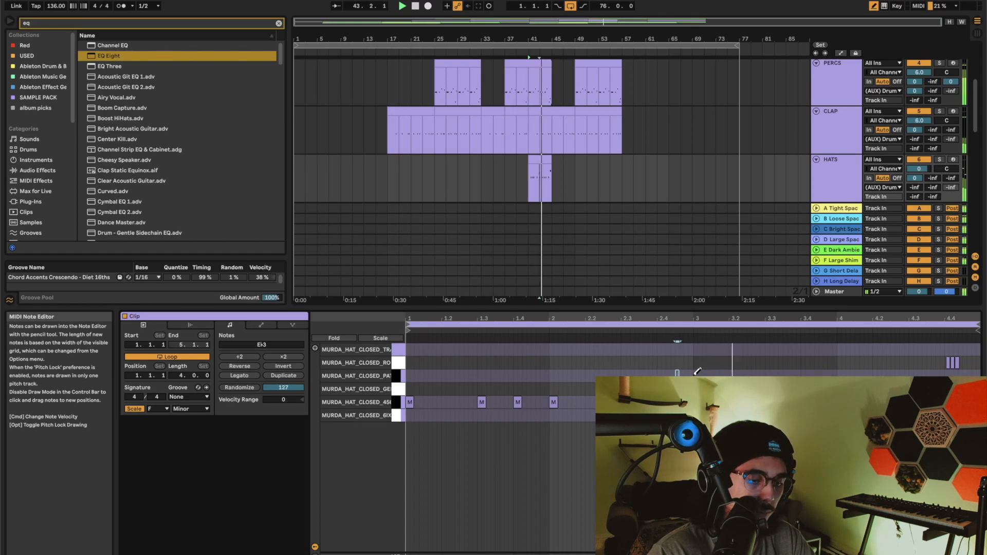
key(space)
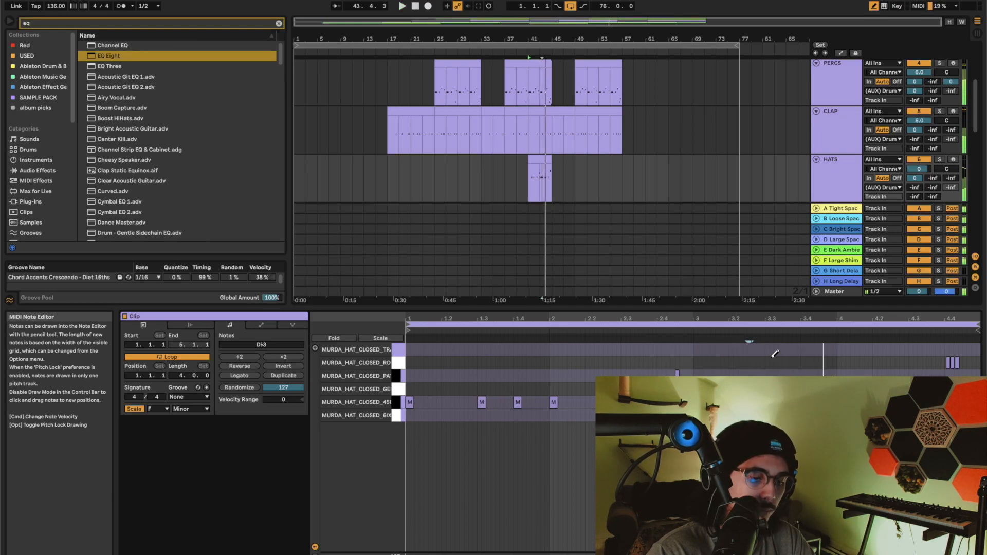
drag(766, 363, 779, 385)
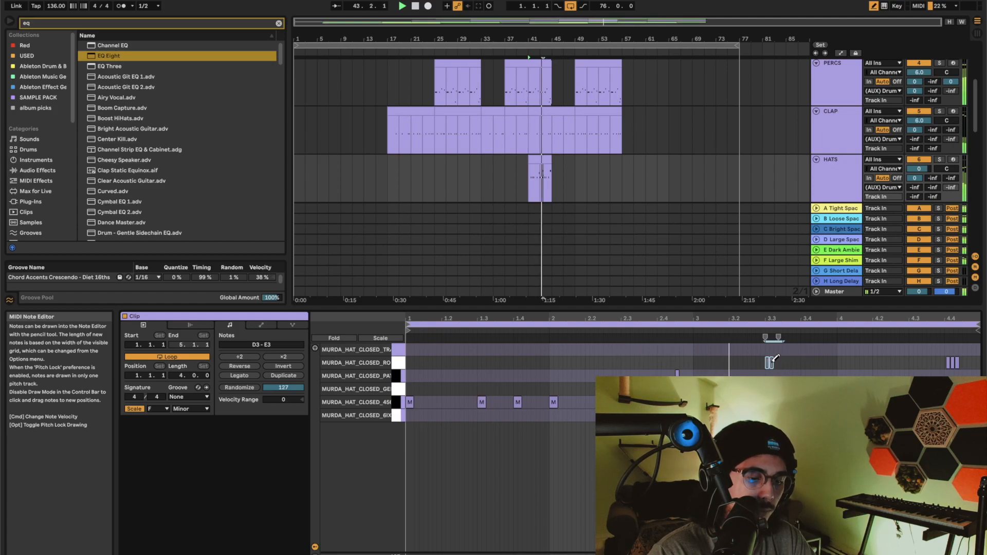
scroll(779, 362, up, 5)
drag(730, 362, 751, 373)
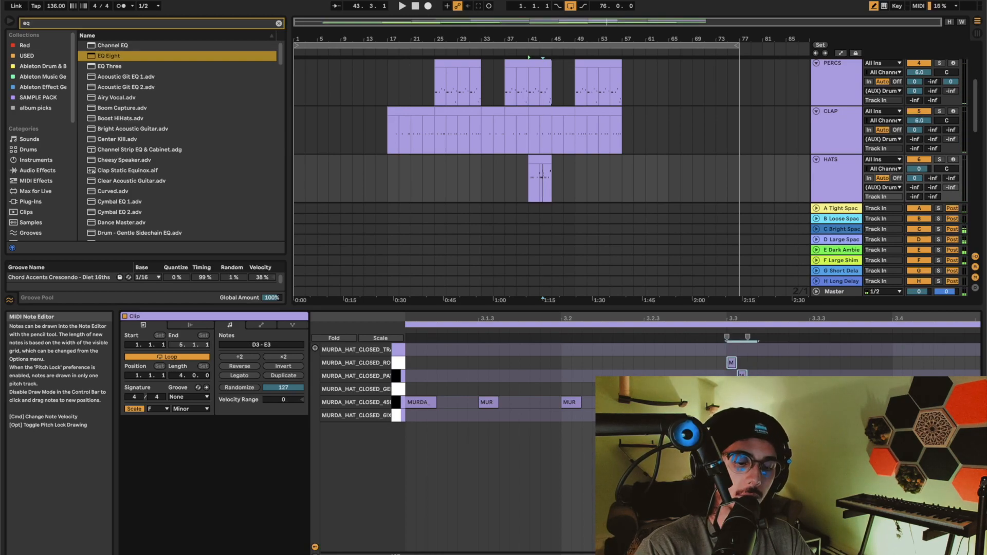
scroll(767, 368, down, 5)
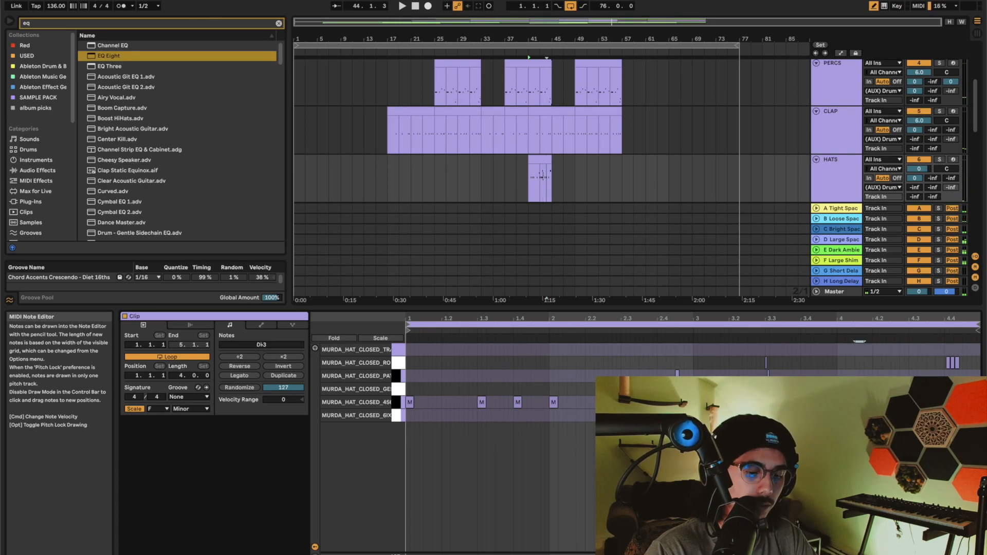
Step: Play back the closed-hat pattern and duplicate the HATS clip so it fills bars 41 to 57
key(space)
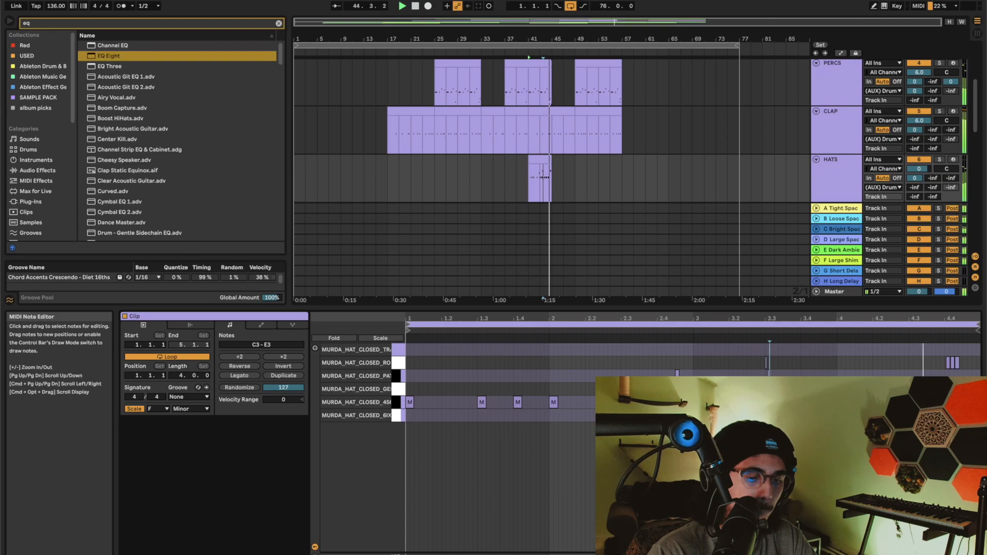
key(space)
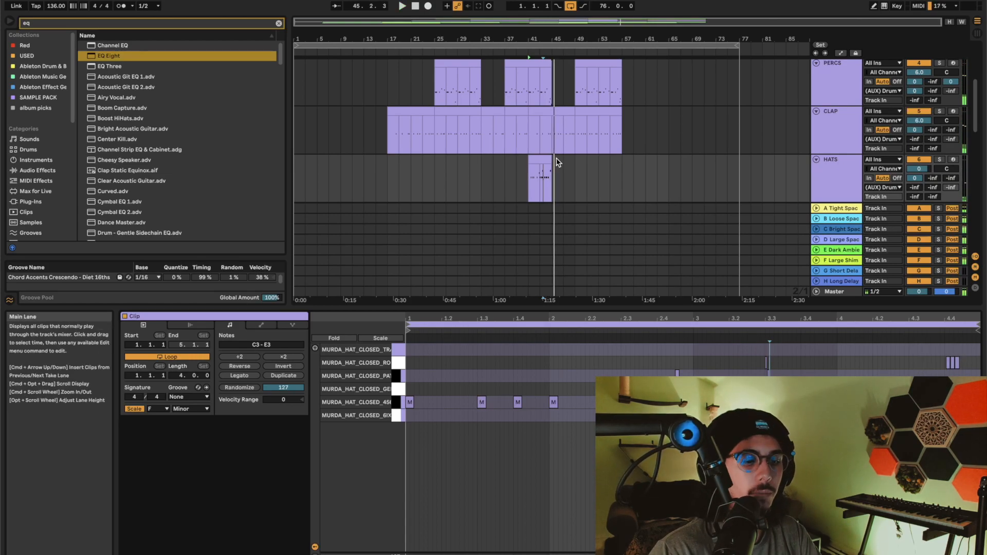
key(super+d)
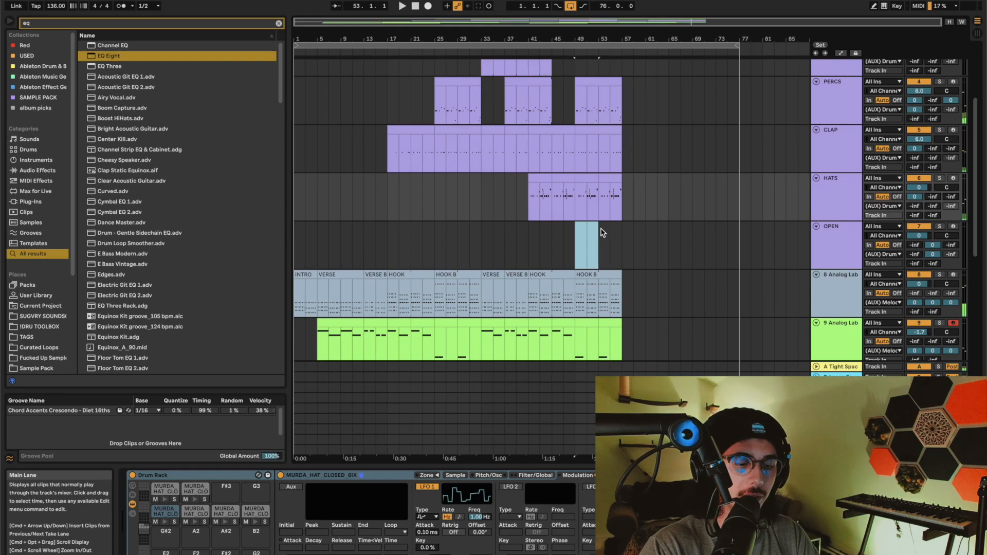
Step: Create a four-bar OPEN clip at bar 49 with MURDA_hihat_open_light hits at the start of its first and third bars, and play it
double_click(595, 231)
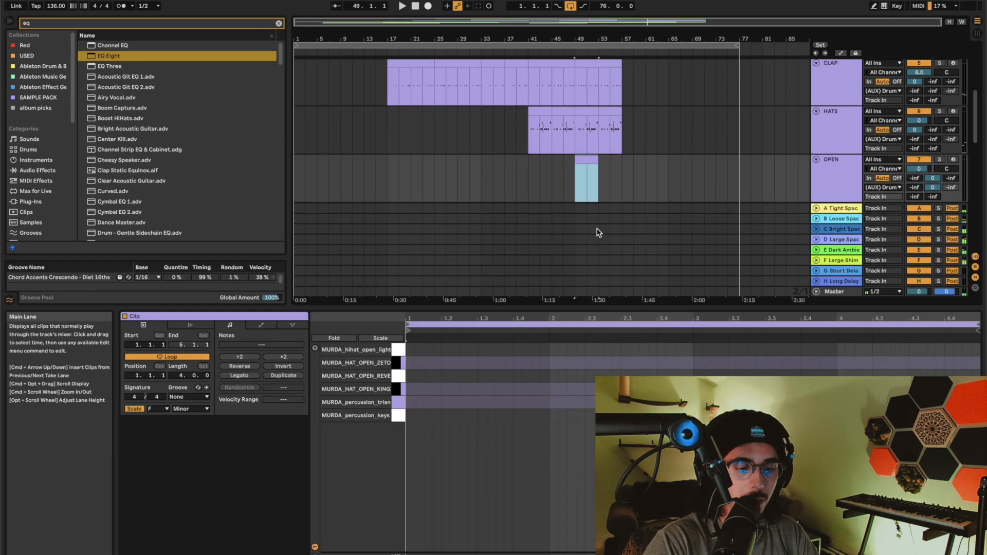
key(b)
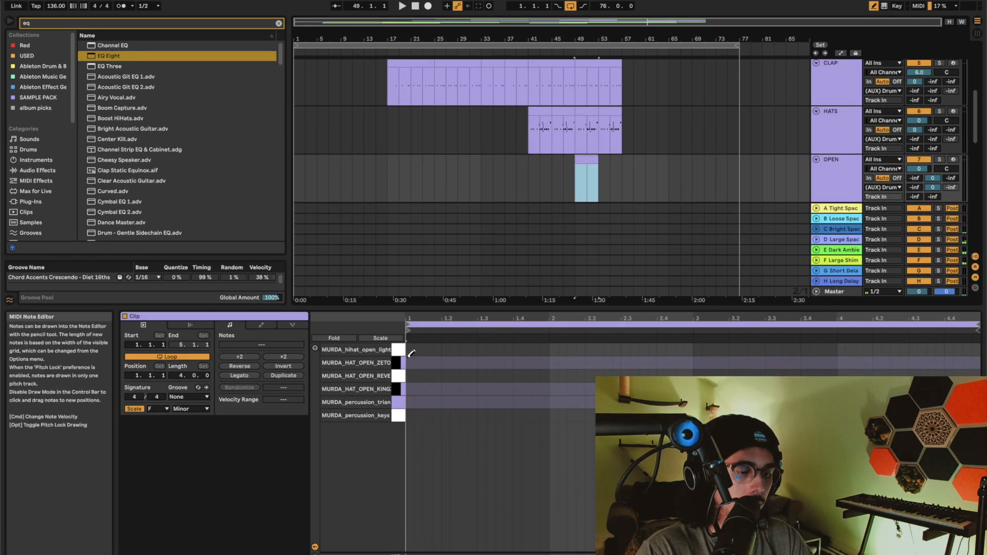
click(413, 348)
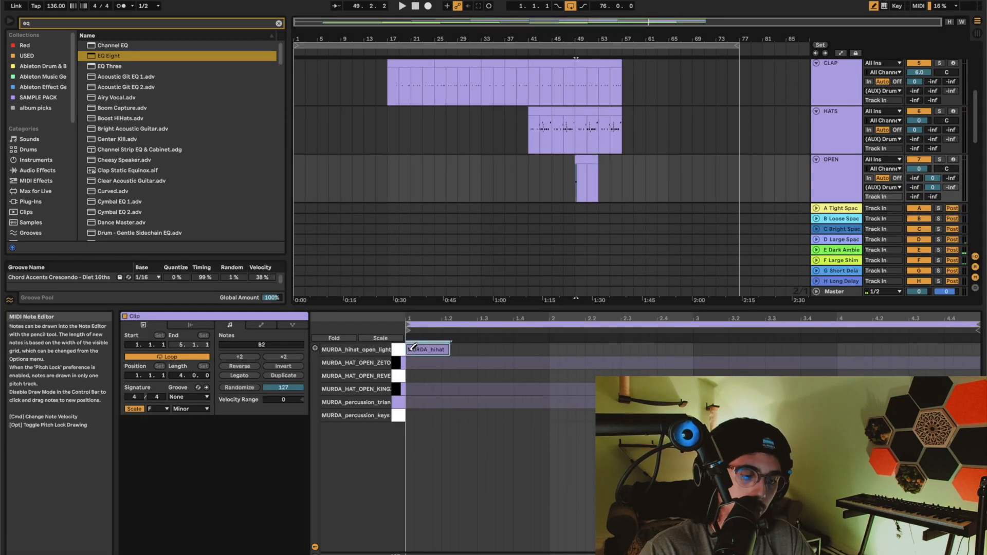
click(711, 350)
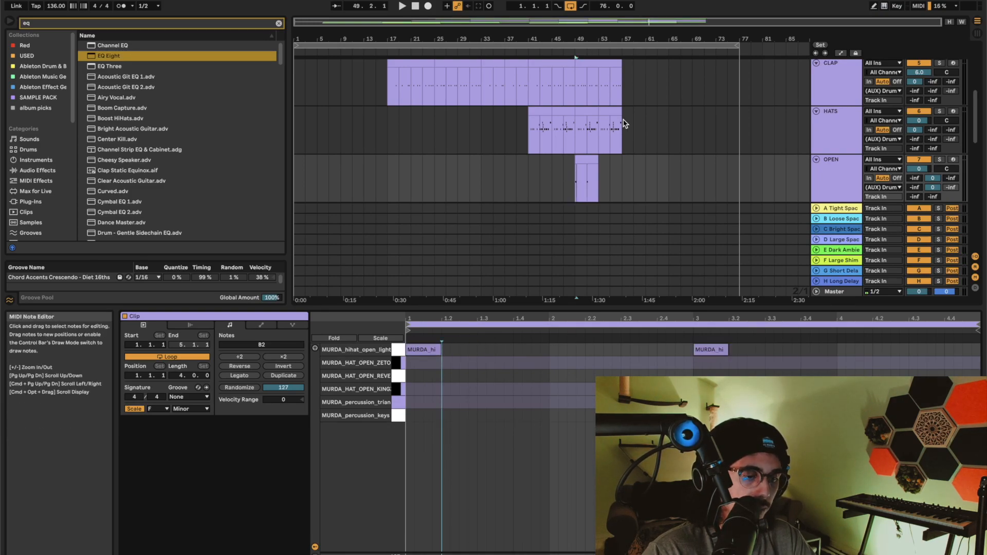
click(587, 159)
key(space)
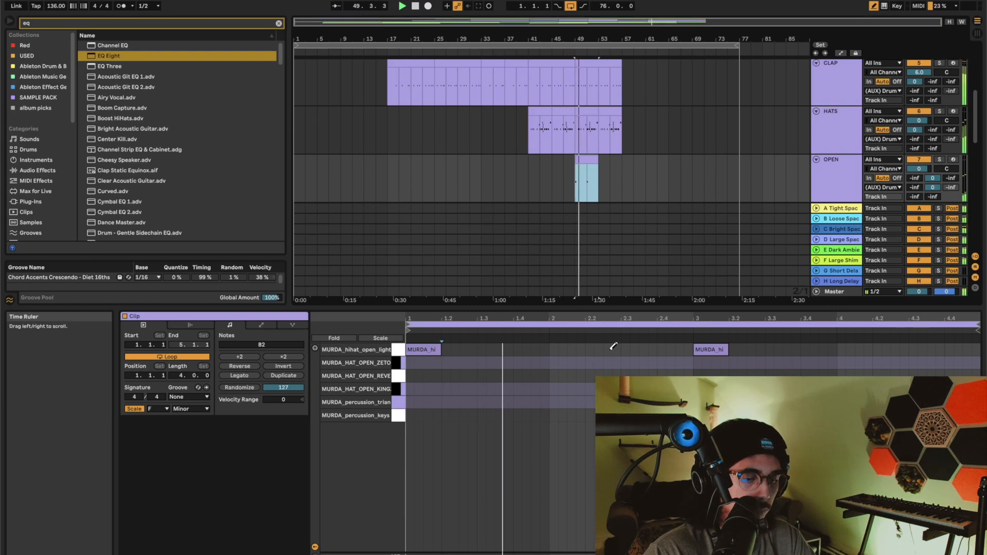
Step: Add MURDA_HAT_OPEN_ZETO hits at 3.3.3 and 4.3.3 and a MURDA_HAT_OPEN_KING hit at 4.4 in the OPEN clip
key(b)
click(614, 350)
click(613, 350)
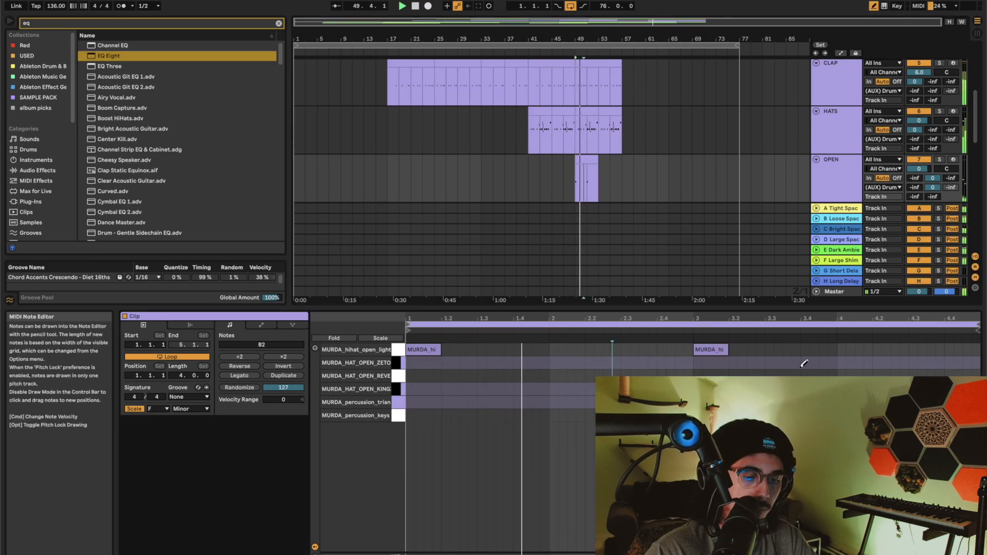
click(790, 350)
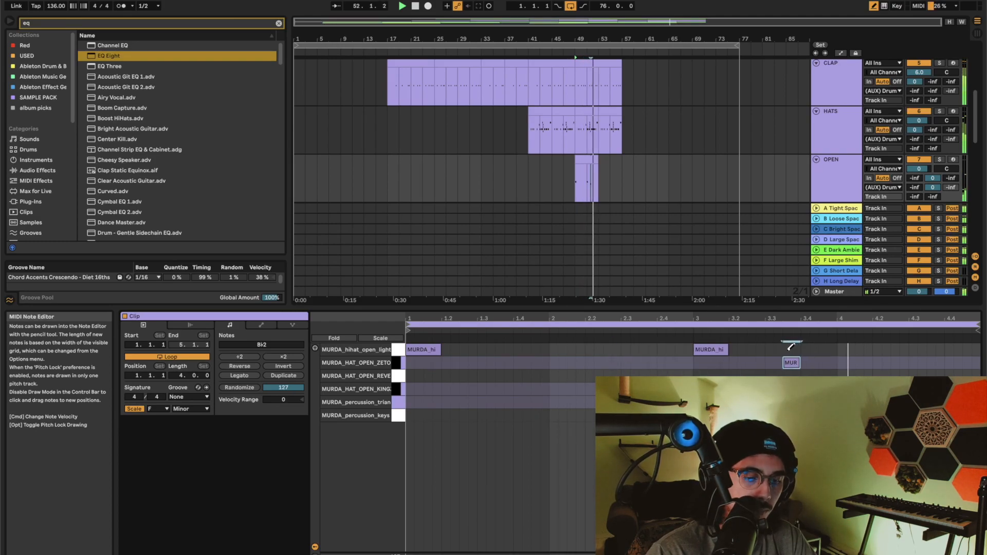
click(935, 363)
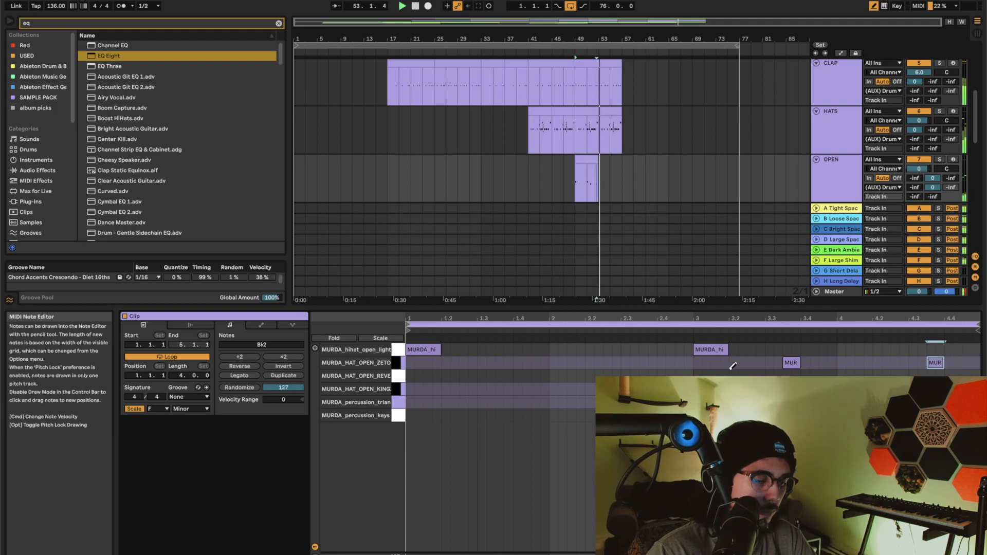
drag(954, 389, 971, 389)
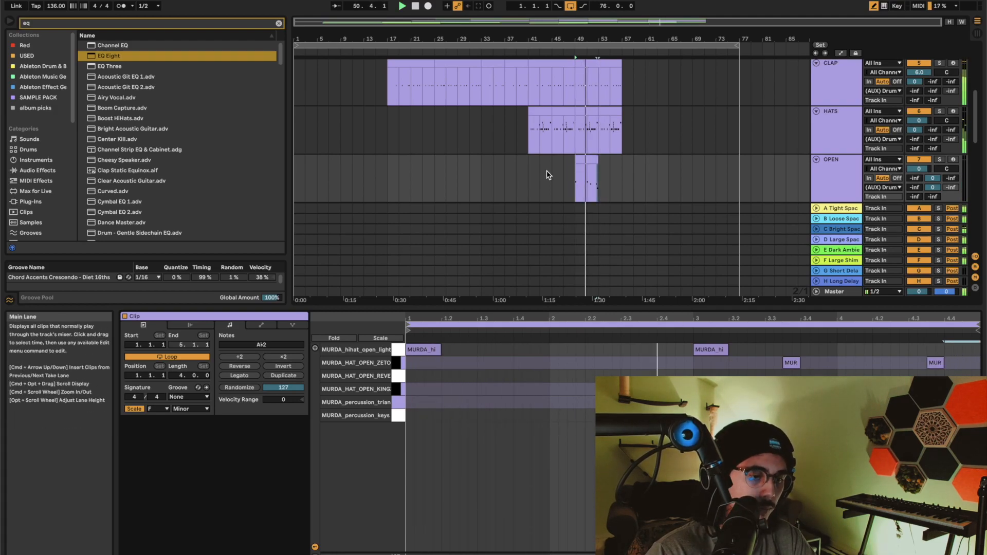
Step: Extend the OPEN clip to bar 57 and audition the MURDA_percussion_trian and MURDA_HAT_OPEN_KING sounds
click(594, 159)
drag(594, 159, 621, 159)
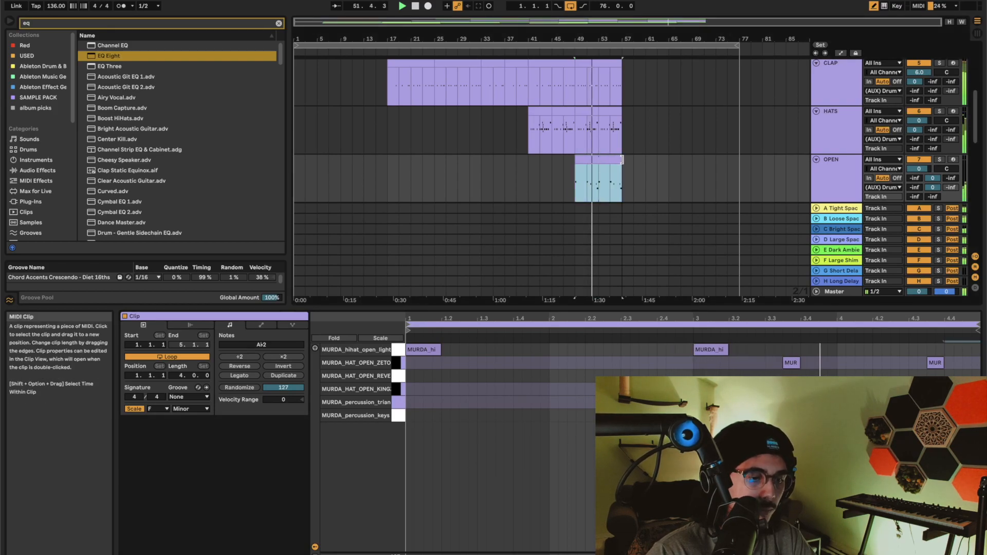
click(399, 401)
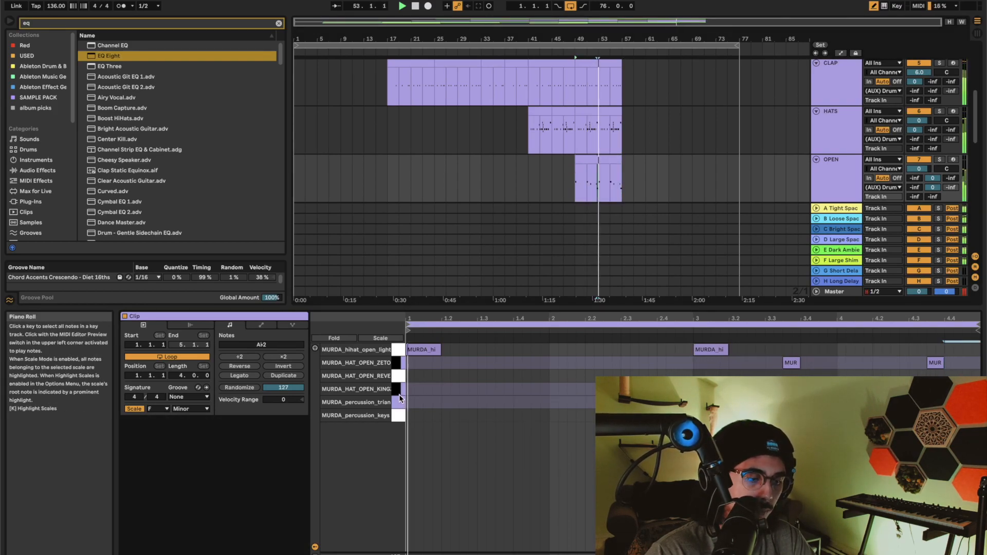
click(401, 392)
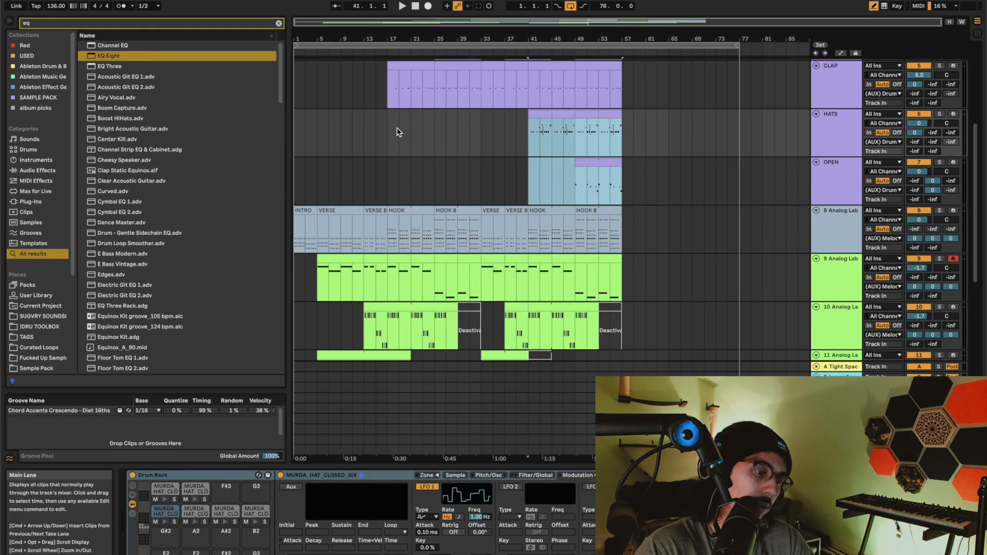
Step: Paste the copied HATS and OPEN clips from bars 41 to 57 at bar 17 and play from there
click(388, 128)
key(super+v)
scroll(388, 131, up, 5)
key(space)
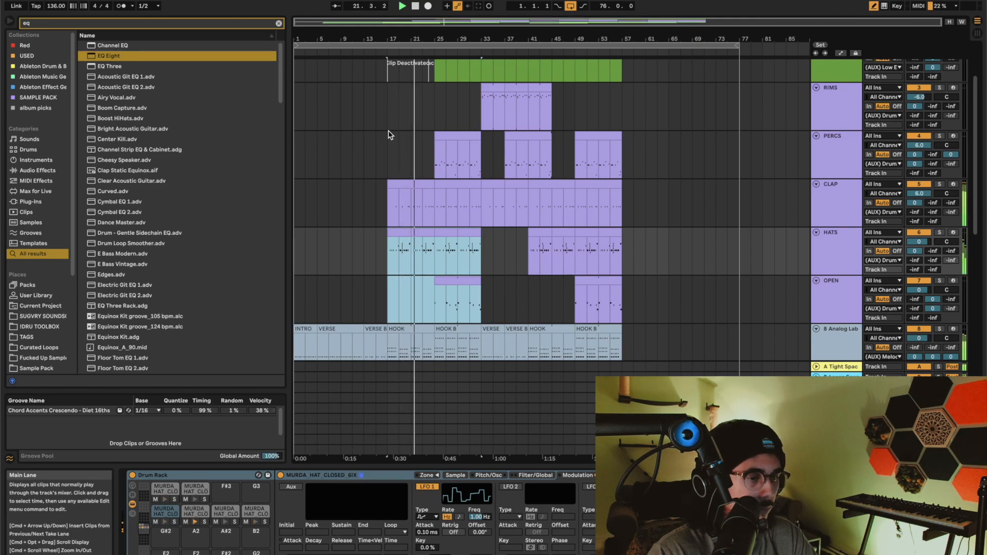
scroll(391, 134, up, 3)
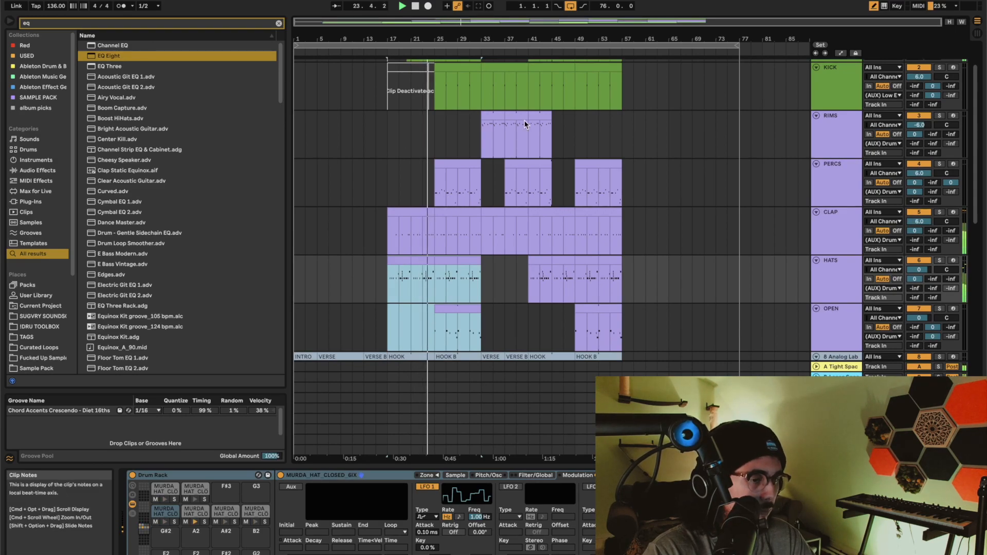
Step: Extend the RIMS and PERCS clips to bar 49 and duplicate the last RIMS clip over bars 49 to 57
drag(546, 119, 574, 117)
drag(551, 164, 575, 164)
click(554, 114)
key(super+d)
scroll(554, 114, down, 5)
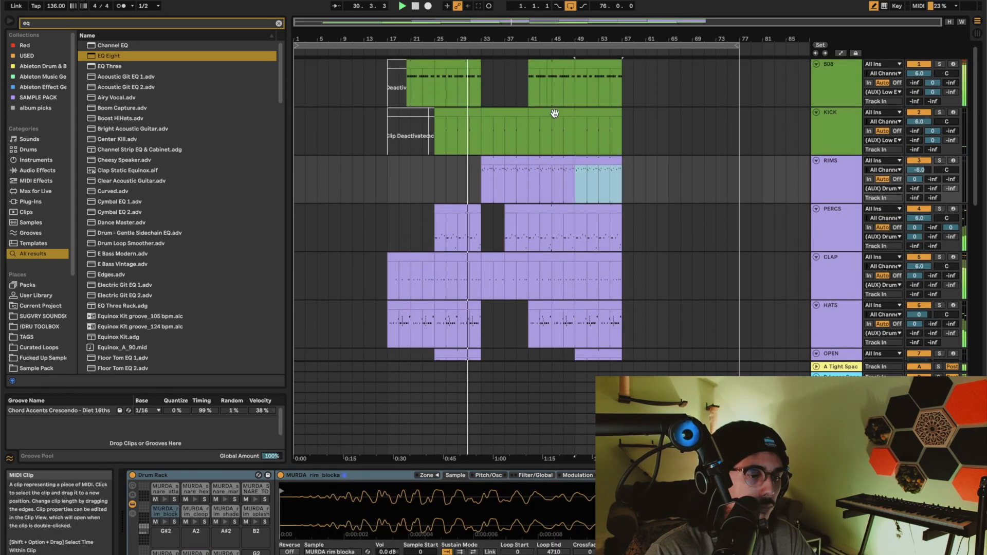
scroll(555, 112, down, 2)
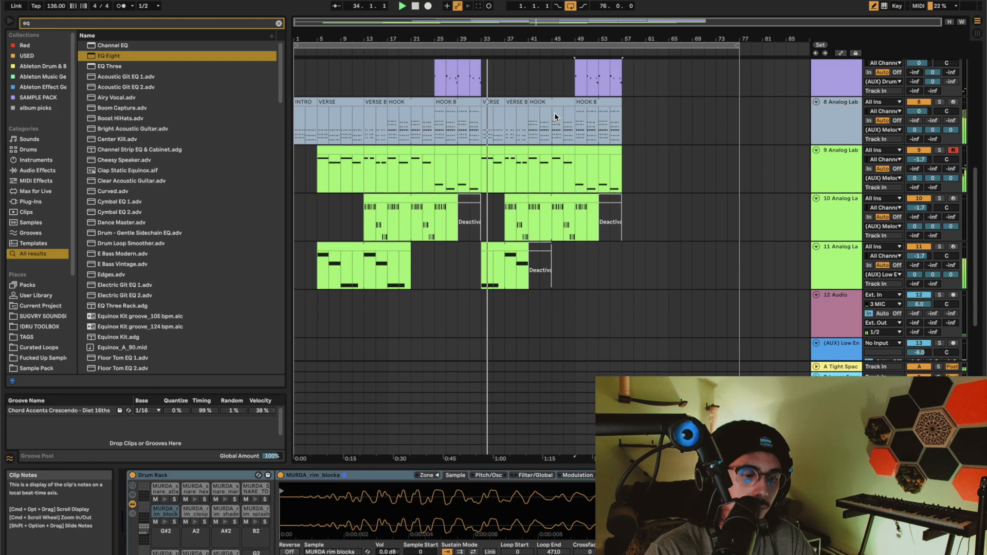
Step: Deactivate the KICK track from bar 34 to bar 41 and play the arrangement from bar 1
scroll(554, 114, up, 3)
scroll(471, 123, up, 5)
scroll(473, 123, up, 1)
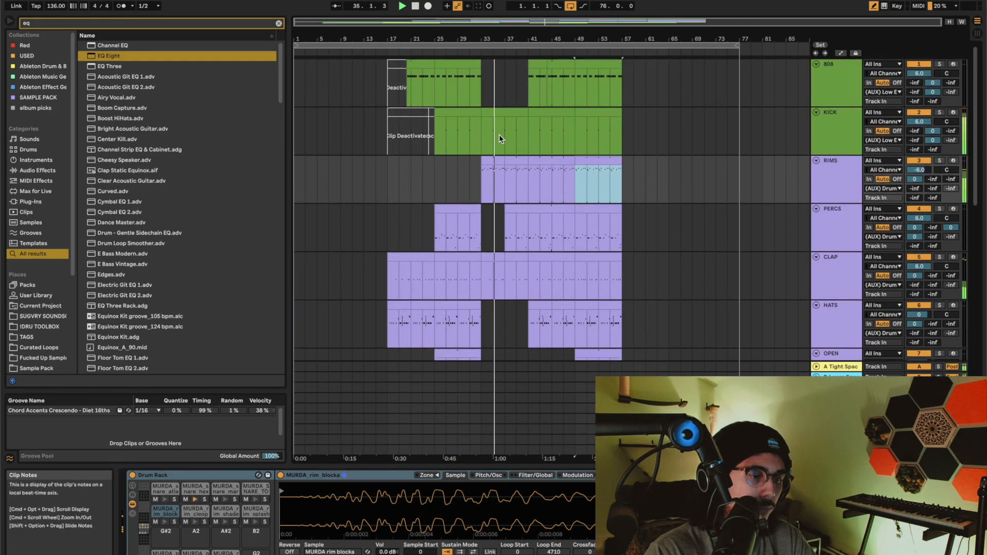
scroll(498, 137, up, 3)
key(space)
click(470, 134)
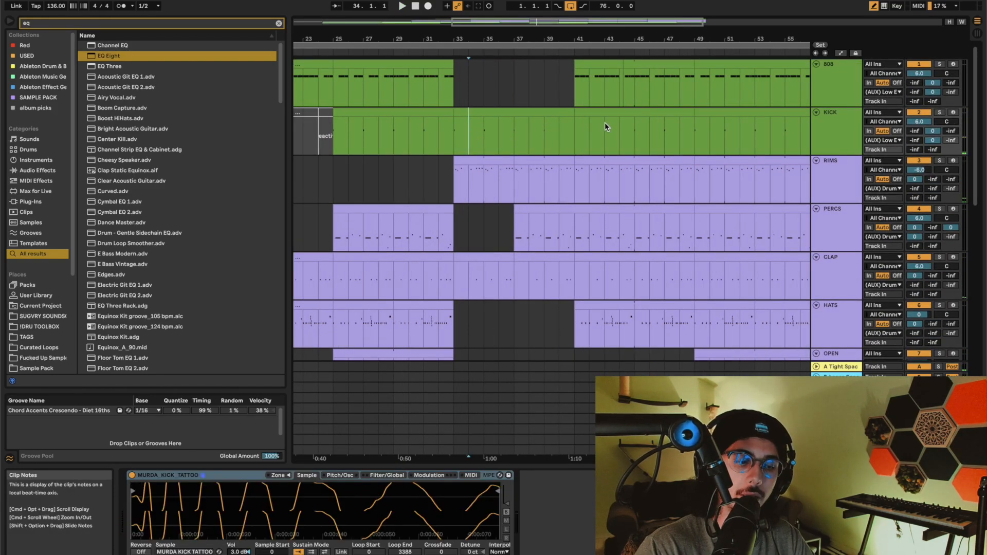
shift+click(563, 134)
key(0)
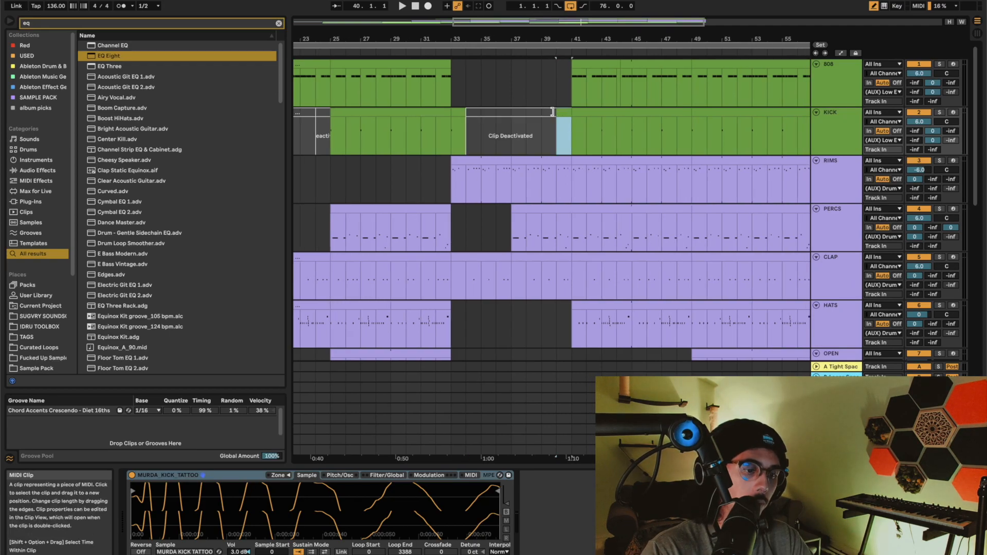
drag(557, 110, 576, 112)
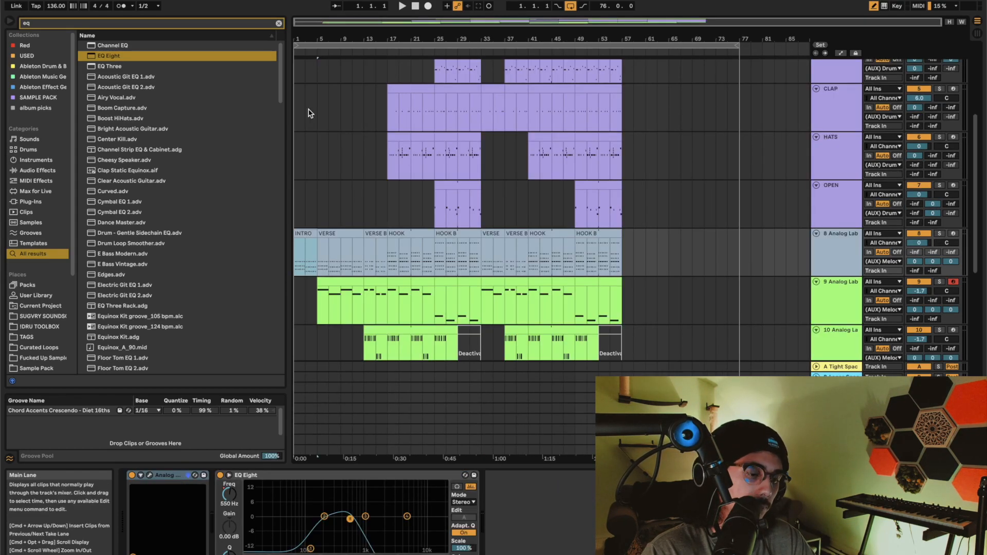
key(space)
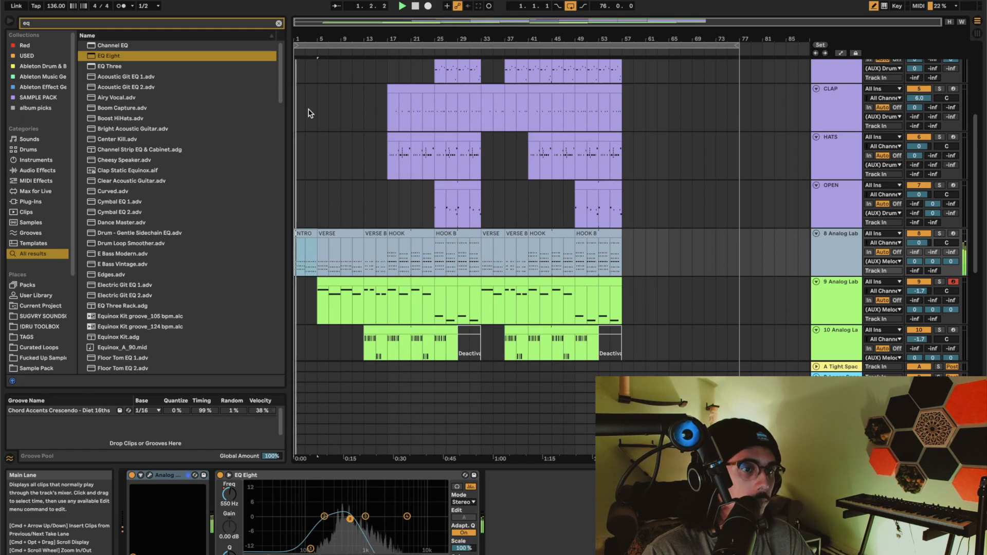
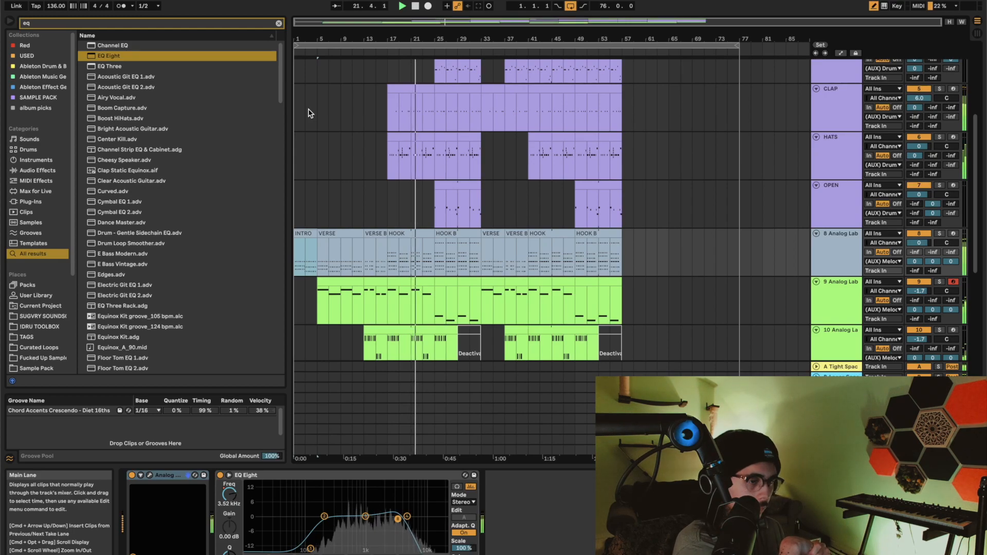
Step: Delete the deactivated KICK section from bar 21 to 25 and paste a copy of KICK bars 25 to 29 there
scroll(373, 130, up, 5)
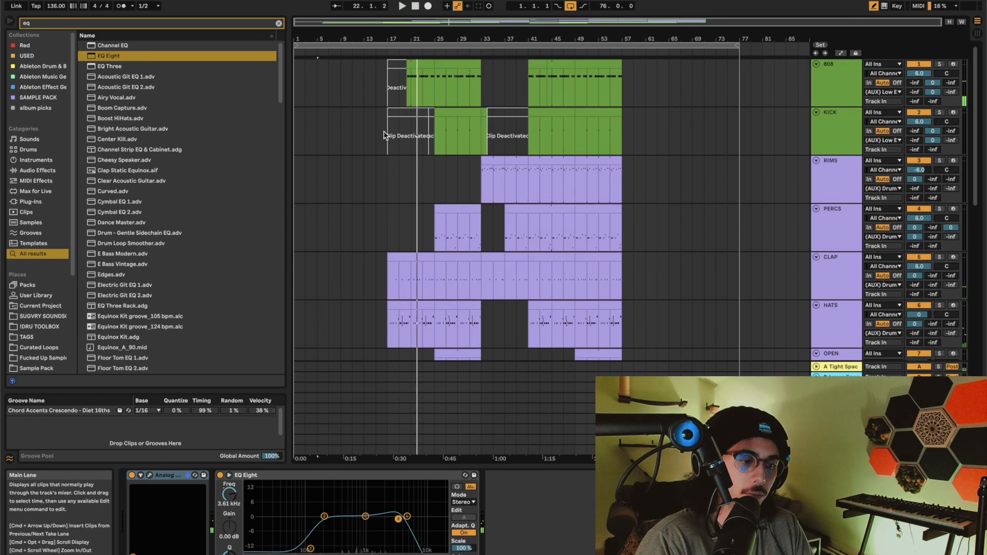
scroll(390, 148, up, 5)
click(476, 133)
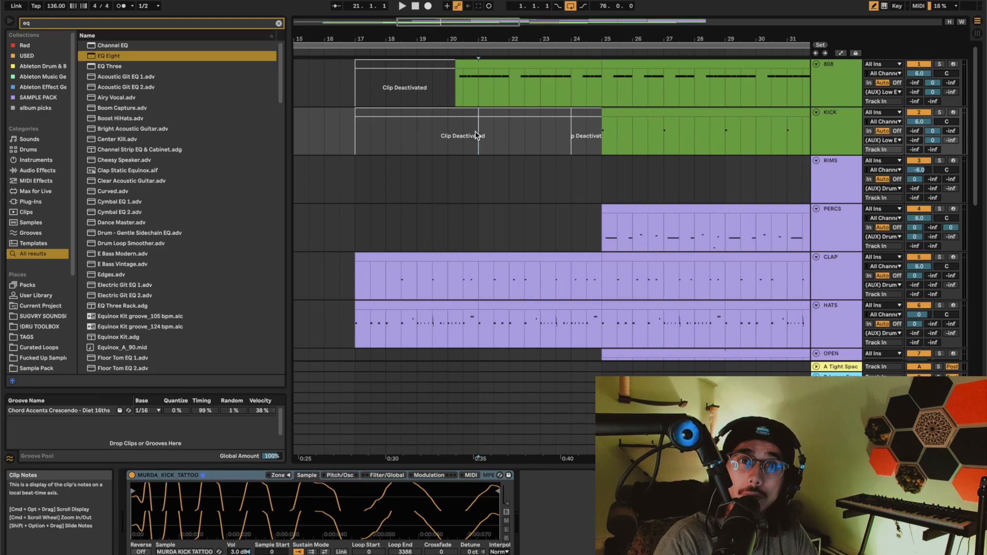
click(518, 113)
key(Delete)
drag(602, 142, 723, 134)
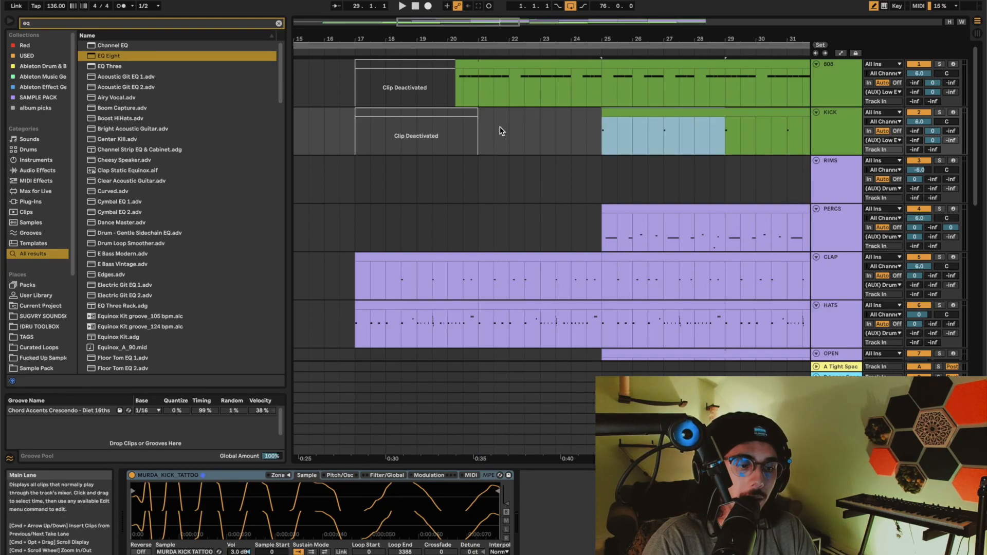
key(super+c)
click(480, 134)
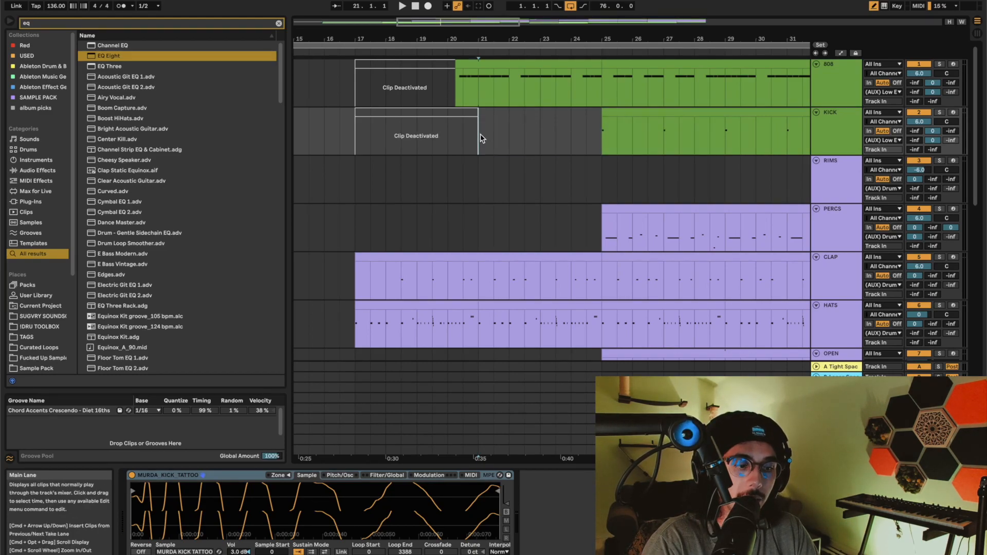
key(super+v)
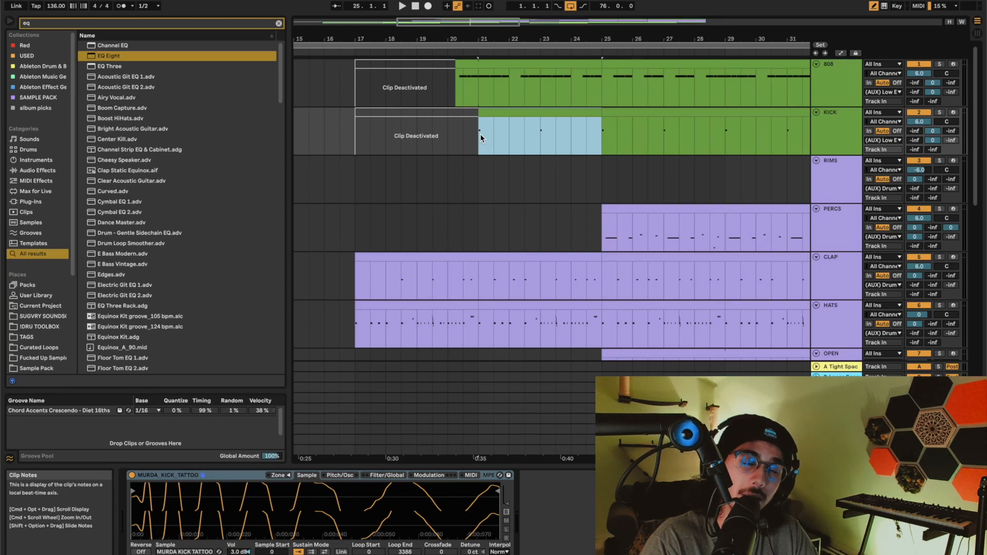
Step: Draw extra C3 kick hits in the KICK clip at bar 21, including 1.3.3 and 1.4, and play from bar 13
double_click(480, 134)
click(484, 447)
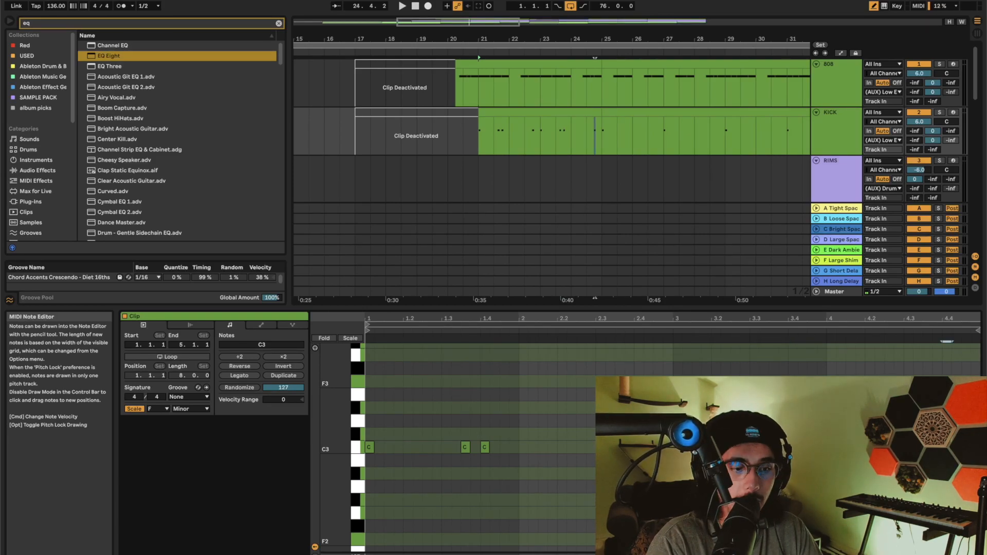
click(327, 137)
scroll(327, 138, down, 5)
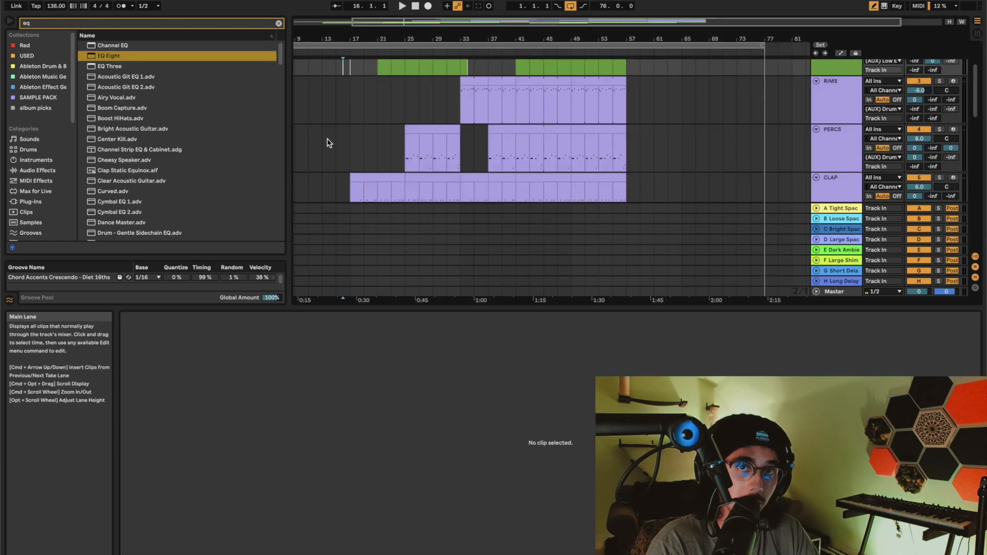
scroll(327, 138, up, 3)
click(352, 98)
key(space)
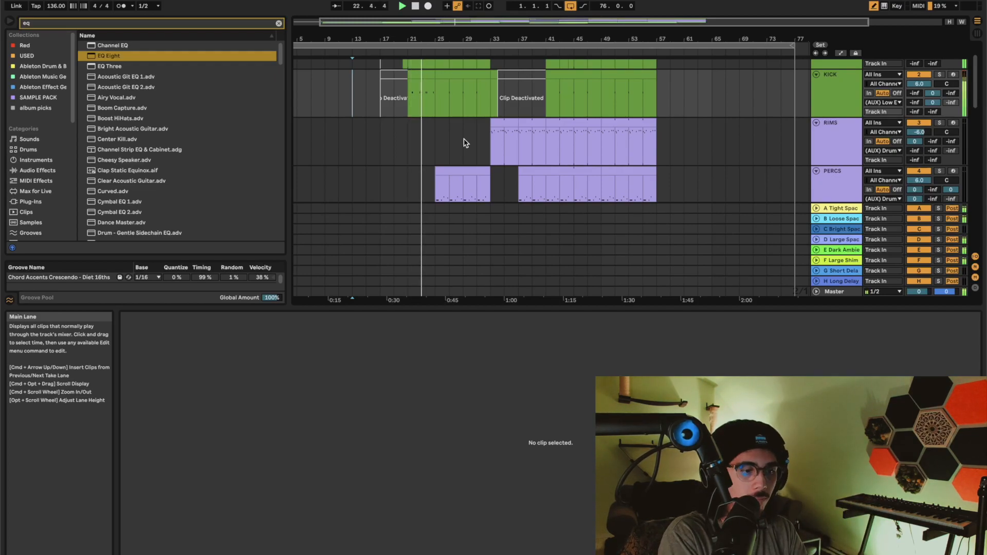
Step: Draw extra C3 kick hits in the KICK clip at bar 25, including 1.1.4 and 1.2.3, and play it
click(442, 70)
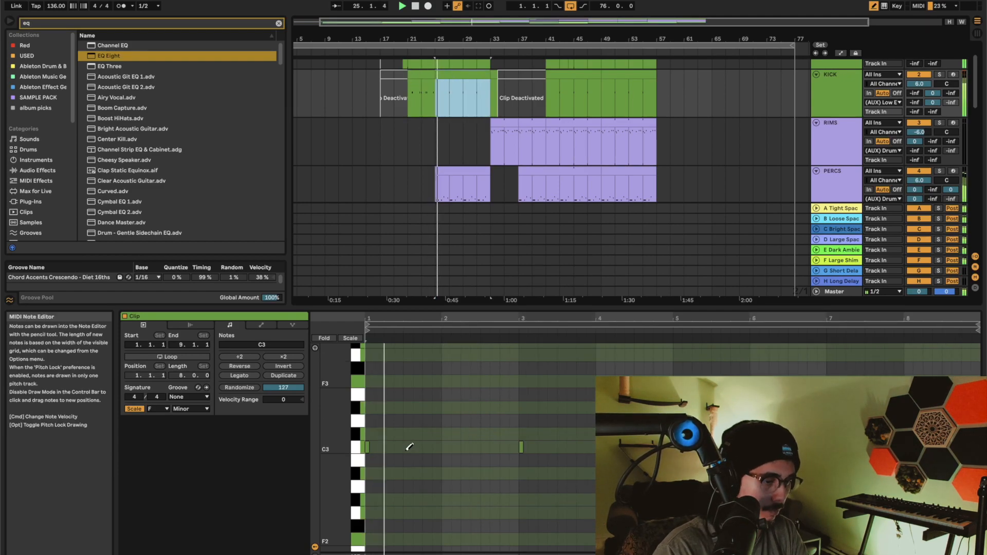
scroll(399, 446, up, 5)
scroll(398, 445, left, 2)
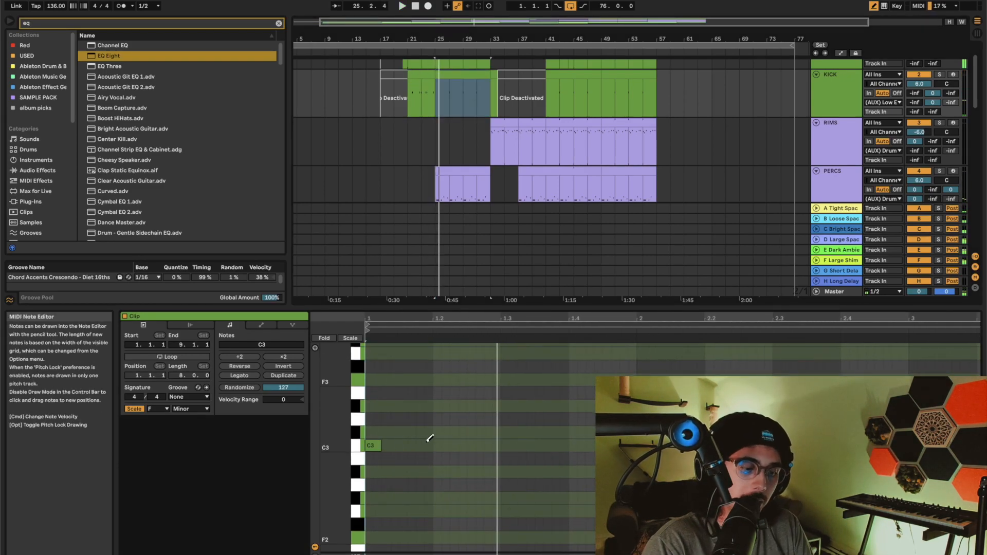
click(420, 445)
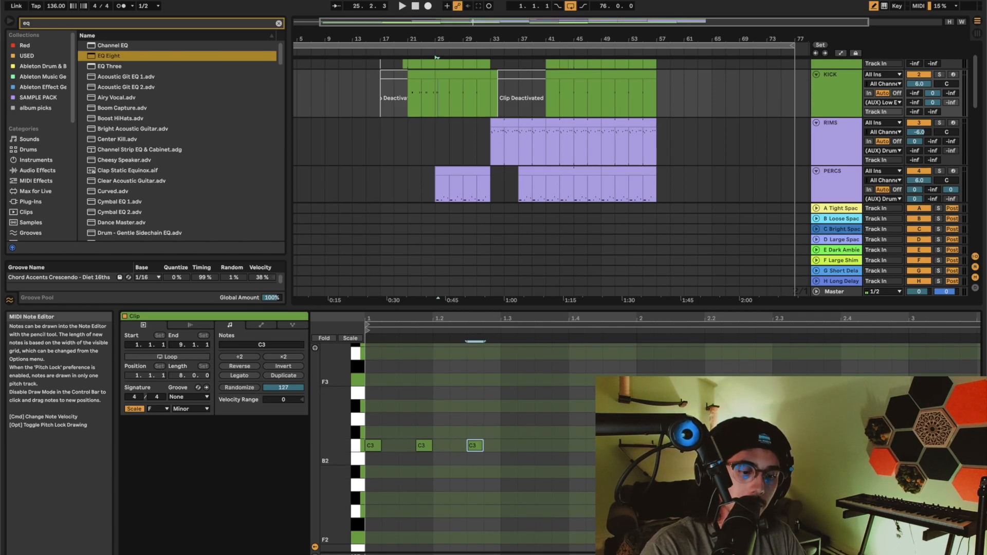
scroll(479, 447, up, 2)
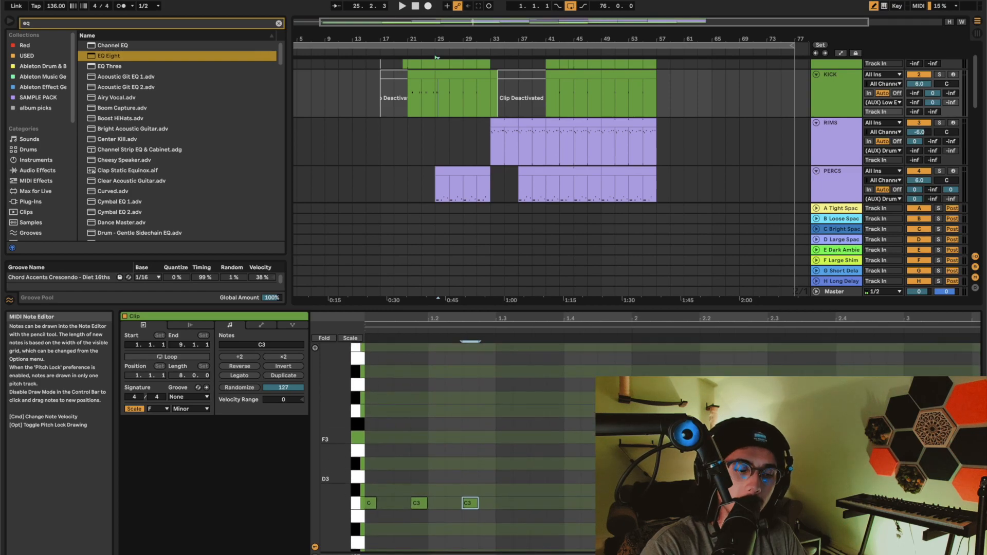
scroll(479, 447, down, 3)
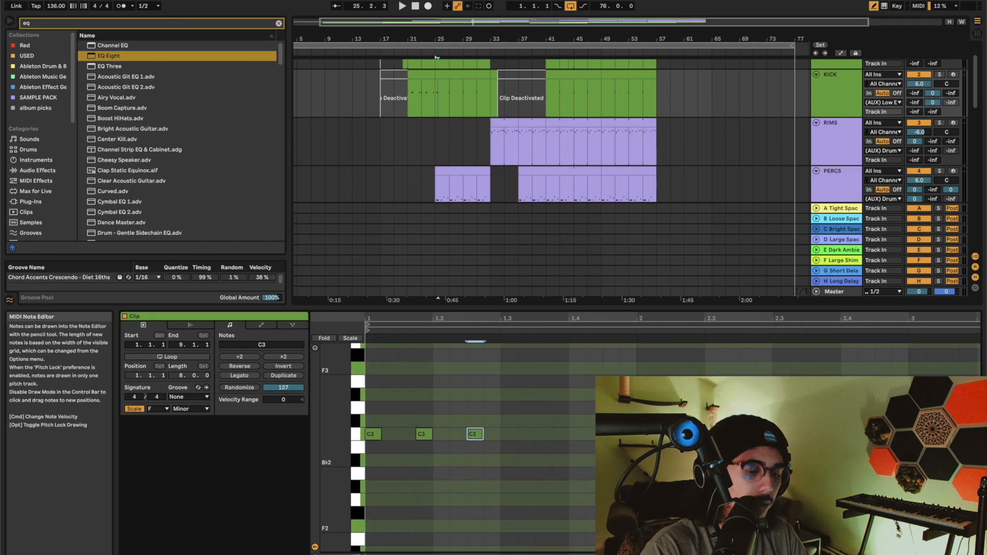
key(space)
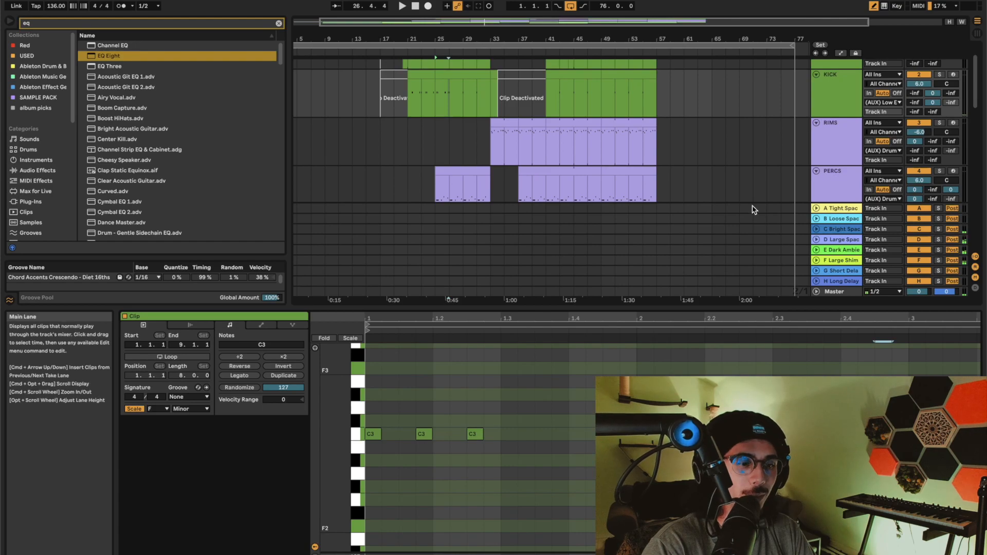
Step: Repeat the first four bars of kick notes over the rest of the KICK clip at bar 25
click(448, 73)
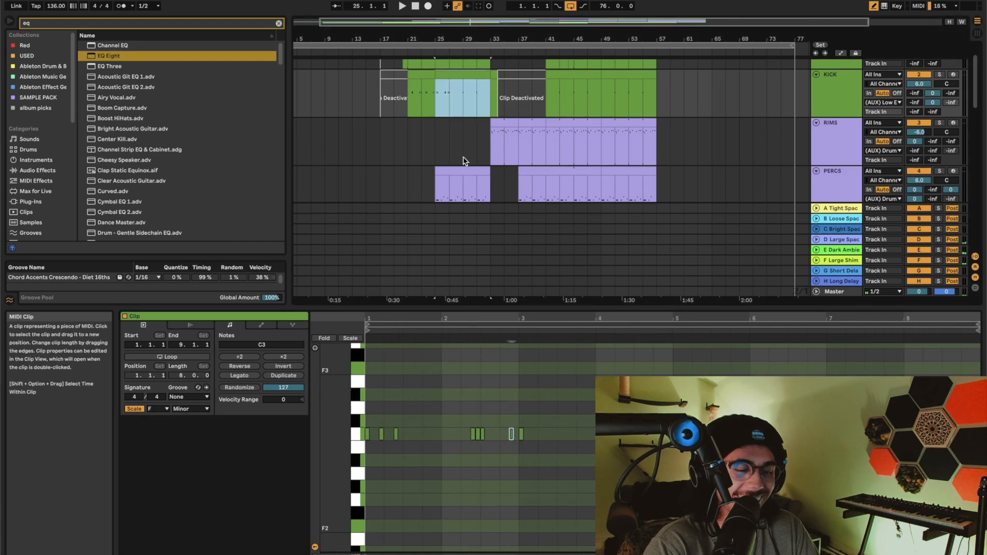
key(b)
mouse_move(669, 458)
mouse_down()
mouse_move(452, 419)
mouse_move(234, 358)
mouse_up()
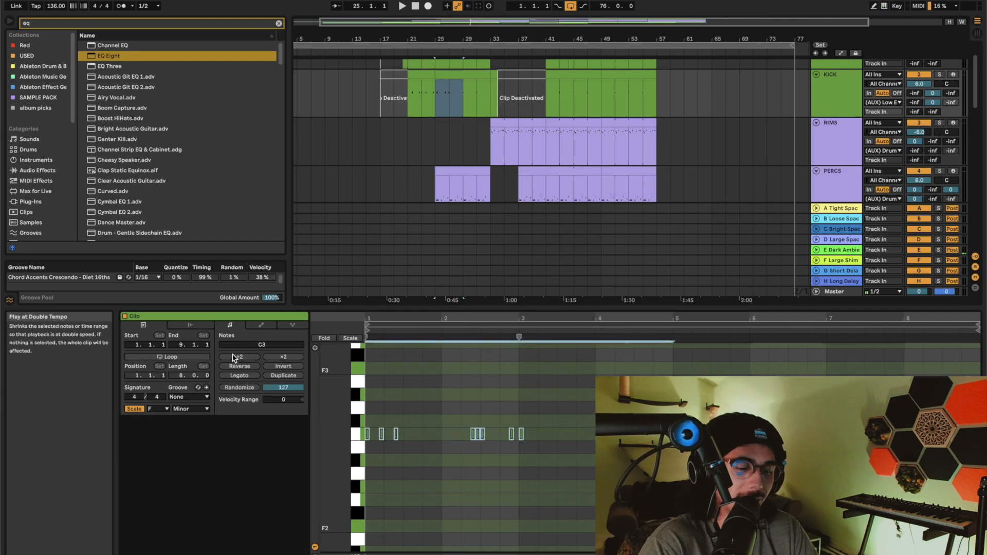
click(237, 357)
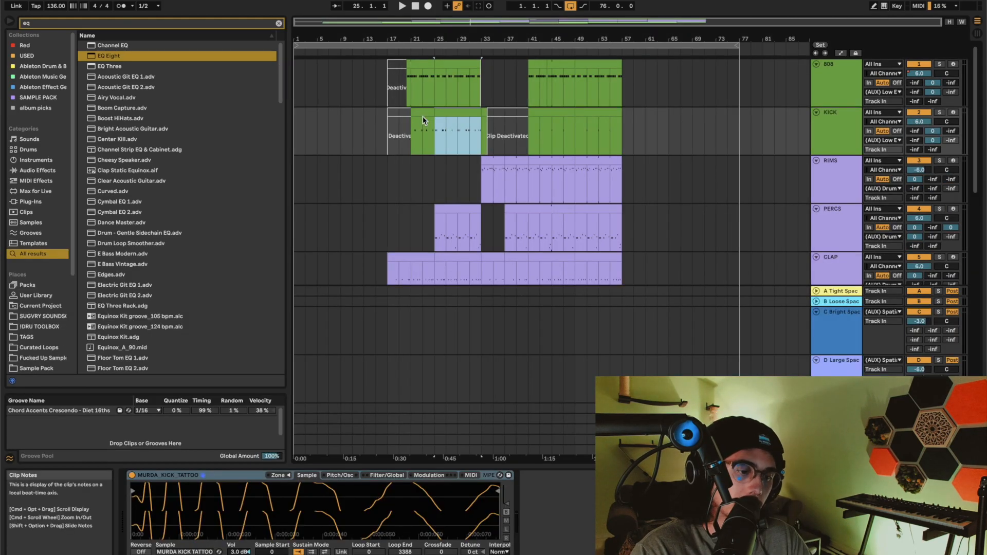
Step: Copy the KICK clip from bars 25–33 to bars 49–57 and the bars 21–25 clip to bars 45–49
click(602, 111)
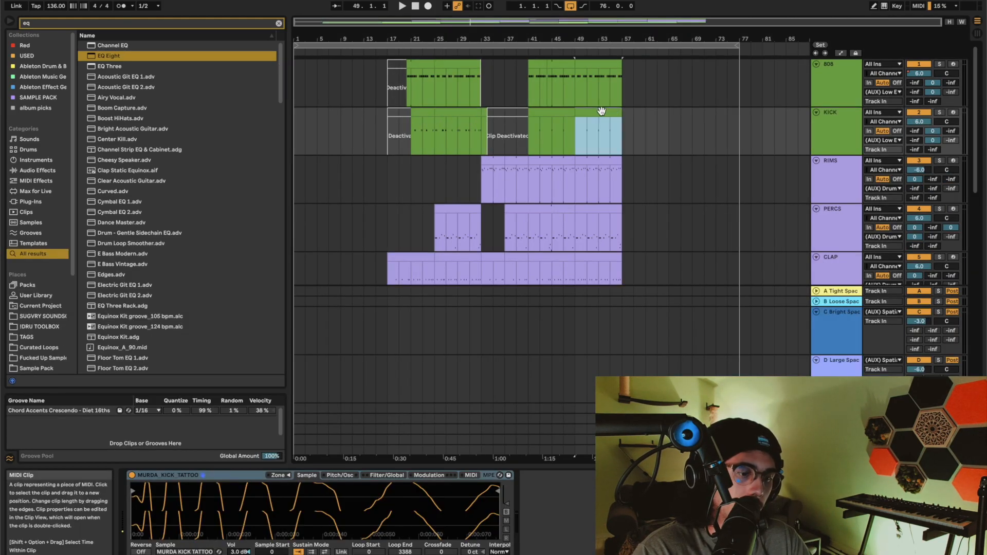
click(421, 124)
click(540, 111)
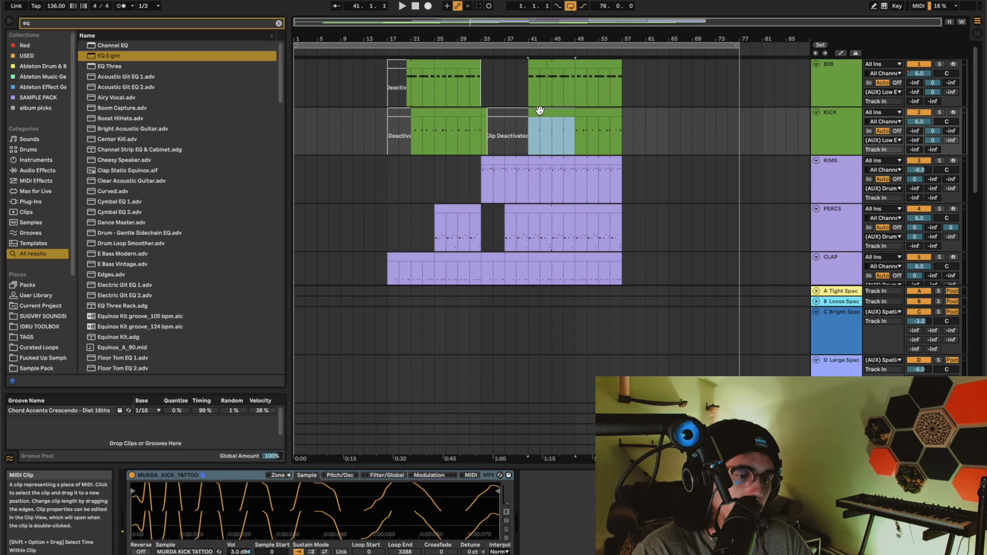
key(shift+Left)
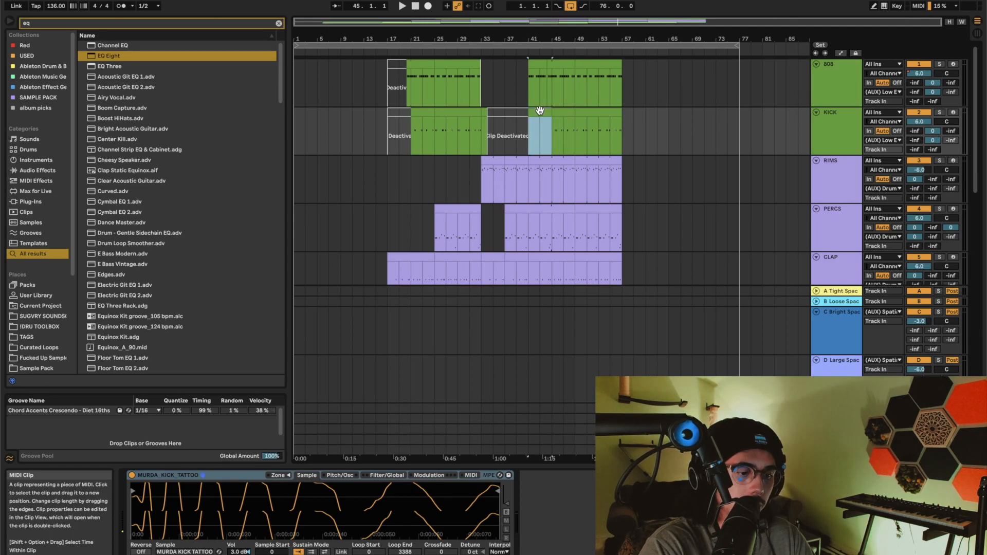
Step: Draw a C3 kick hit at the very start of the KICK clip at bar 41
double_click(540, 111)
key(b)
scroll(377, 457, down, 2)
click(369, 467)
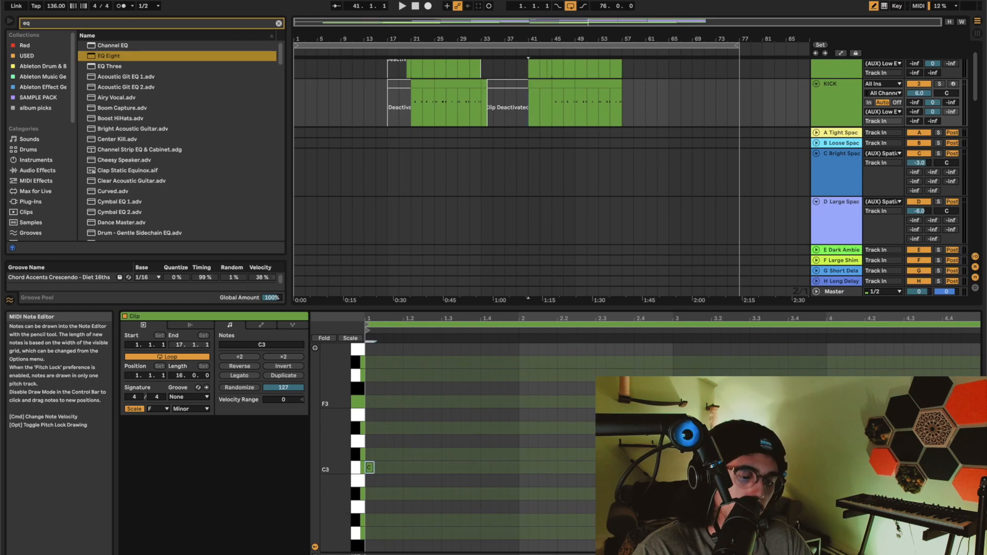
key(b)
Step: Return to the full arrangement, check the KICK clips around bar 43 and play the beat from bar 1
click(539, 85)
scroll(539, 84, up, 5)
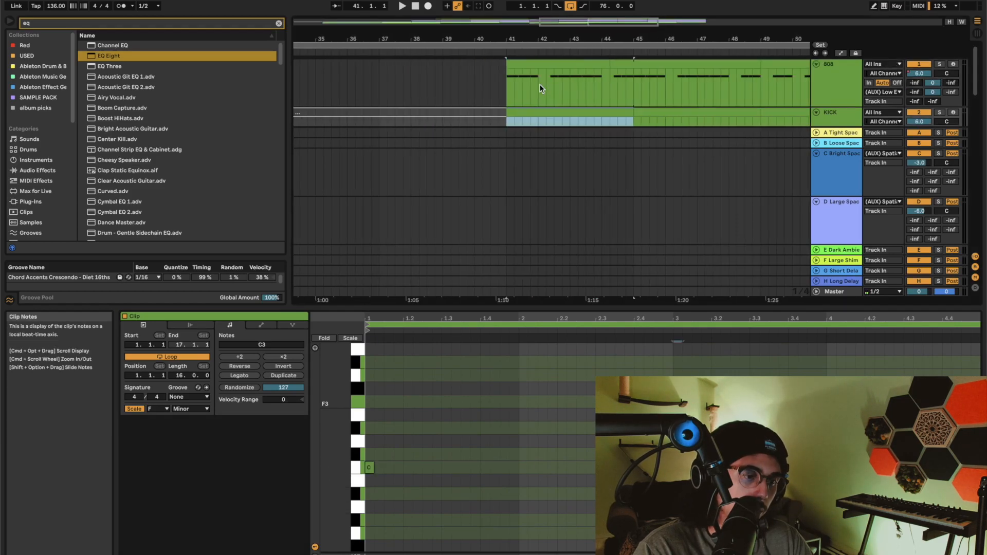
key(shift+Tab)
click(569, 130)
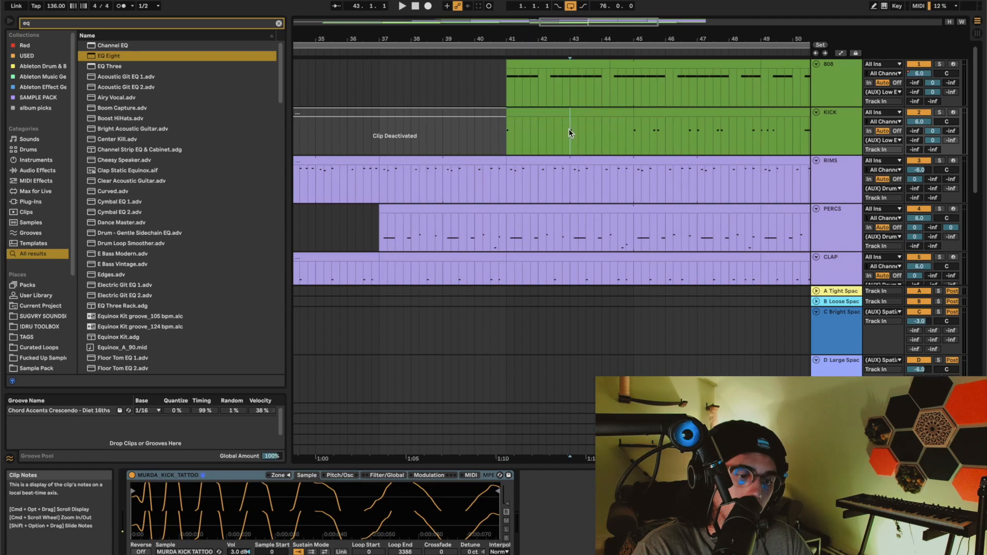
scroll(569, 133, down, 3)
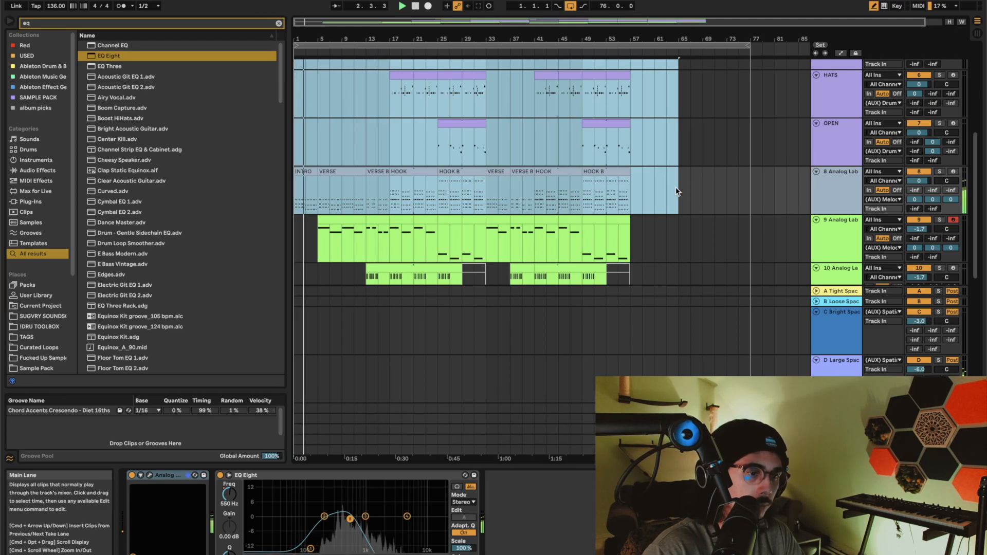
click(296, 453)
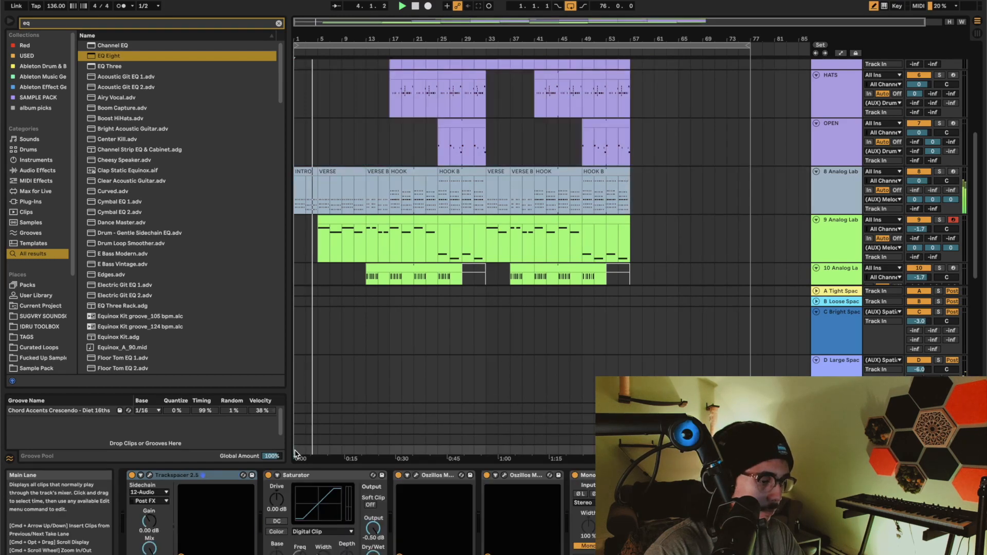
Step: Balance the Analog Lab track volumes during playback: track 9 at -3.0 dB, track 10 at 3.0 dB and track 8 at -3.4 dB
click(353, 173)
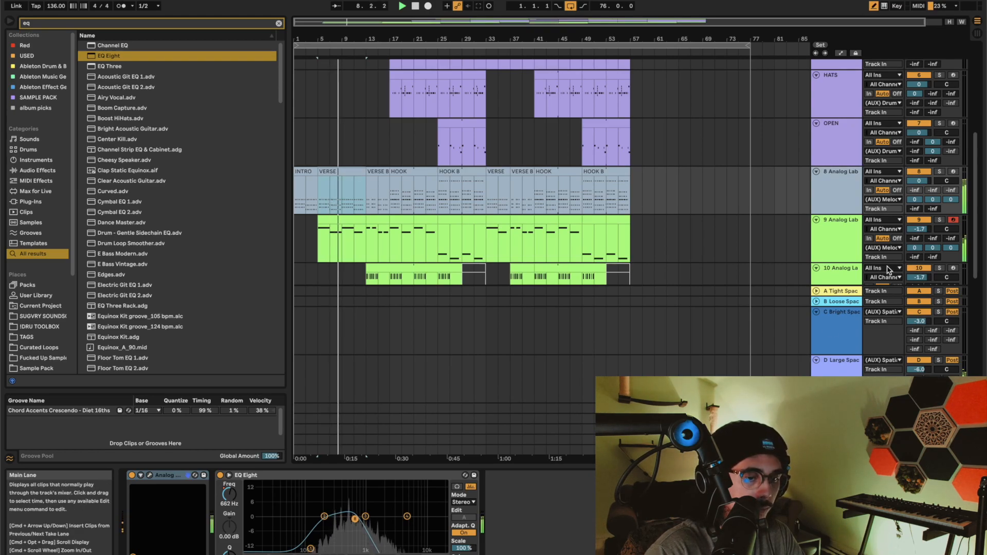
drag(920, 232, 920, 238)
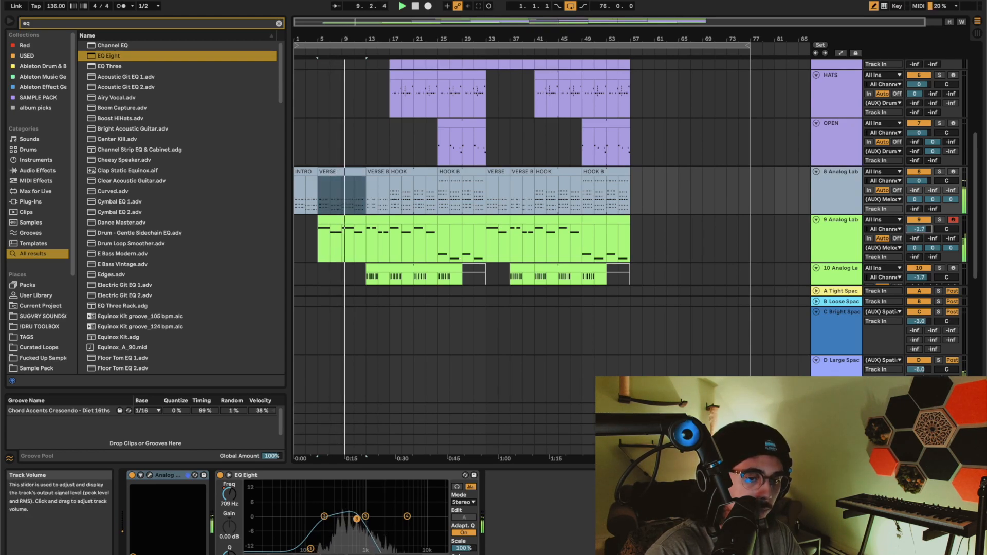
drag(920, 238, 920, 233)
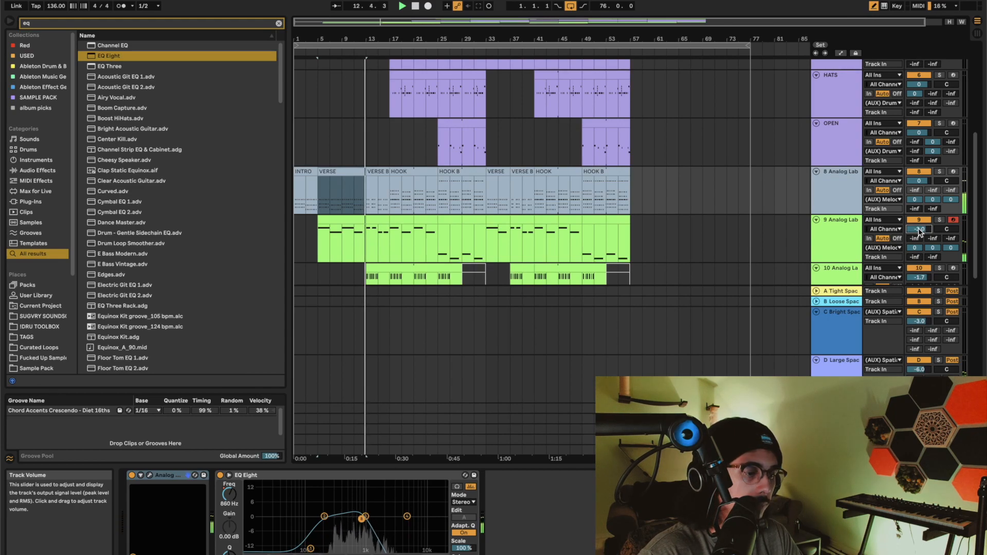
scroll(851, 226, down, 5)
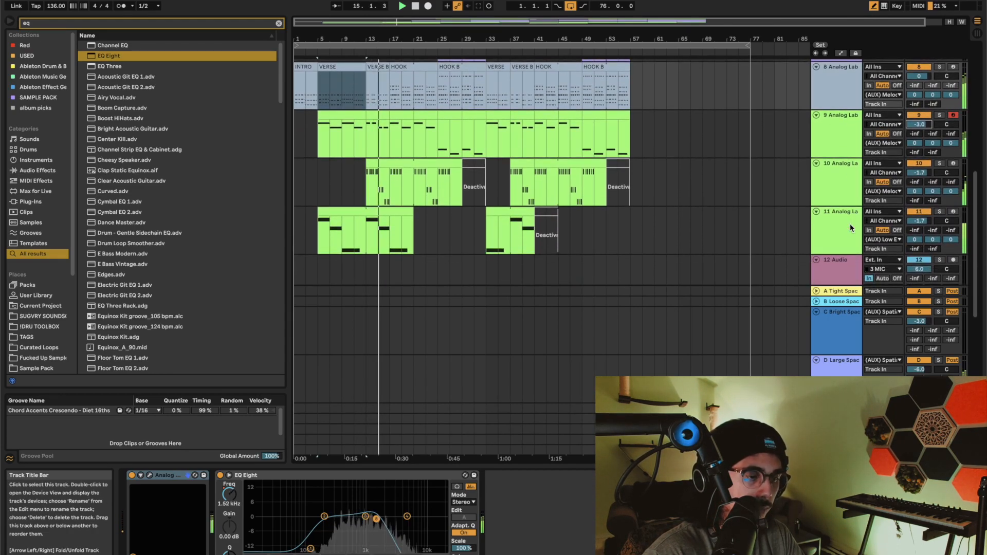
drag(919, 172, 919, 158)
drag(920, 75, 919, 78)
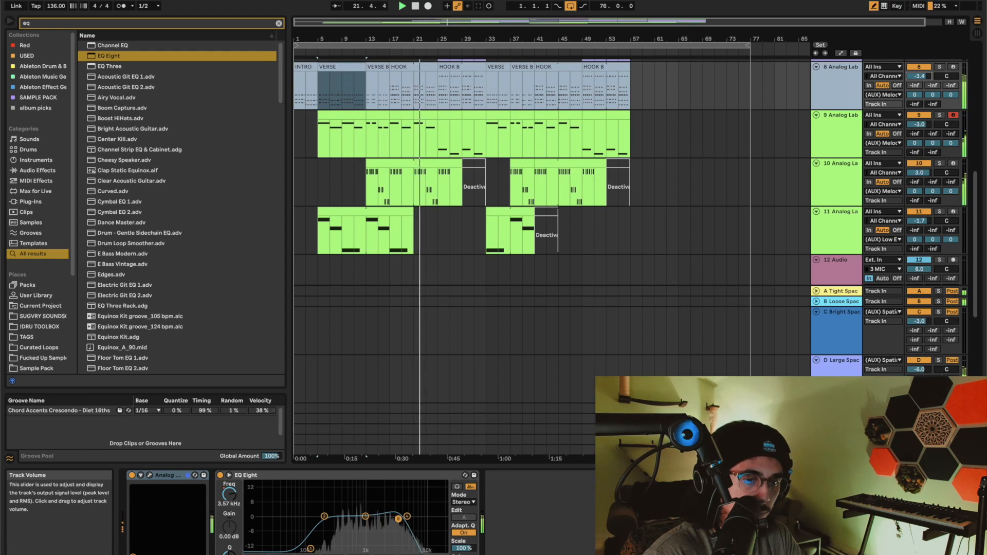
Step: Check the drum and melody tracks during playback and lower Analog Lab track 8's volume to -5.5 dB
scroll(796, 109, up, 3)
scroll(797, 107, up, 3)
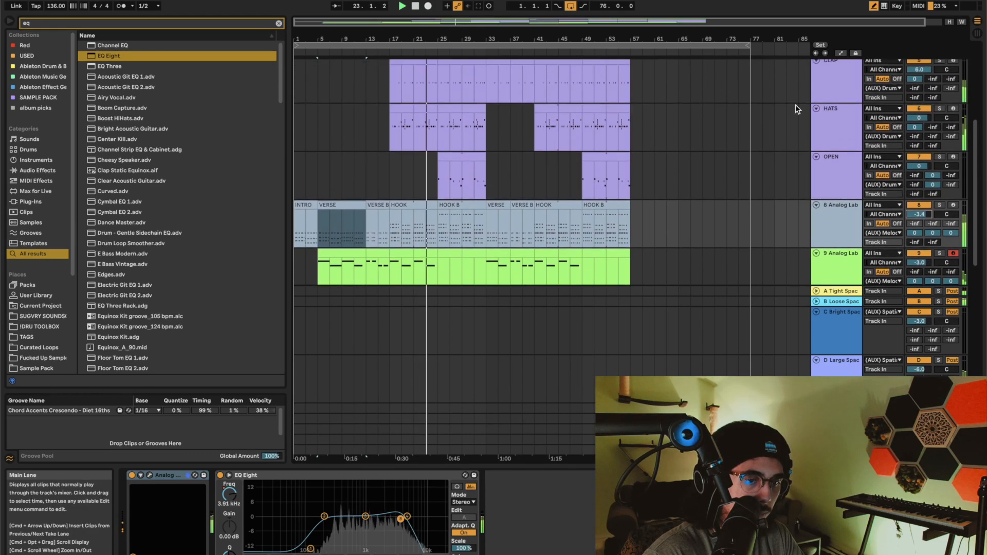
scroll(658, 198, down, 6)
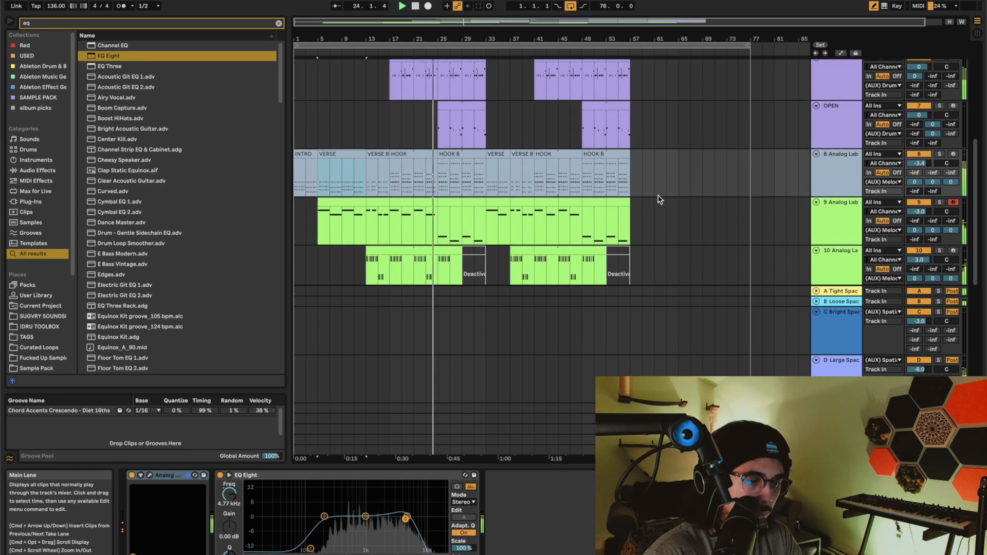
scroll(659, 199, up, 3)
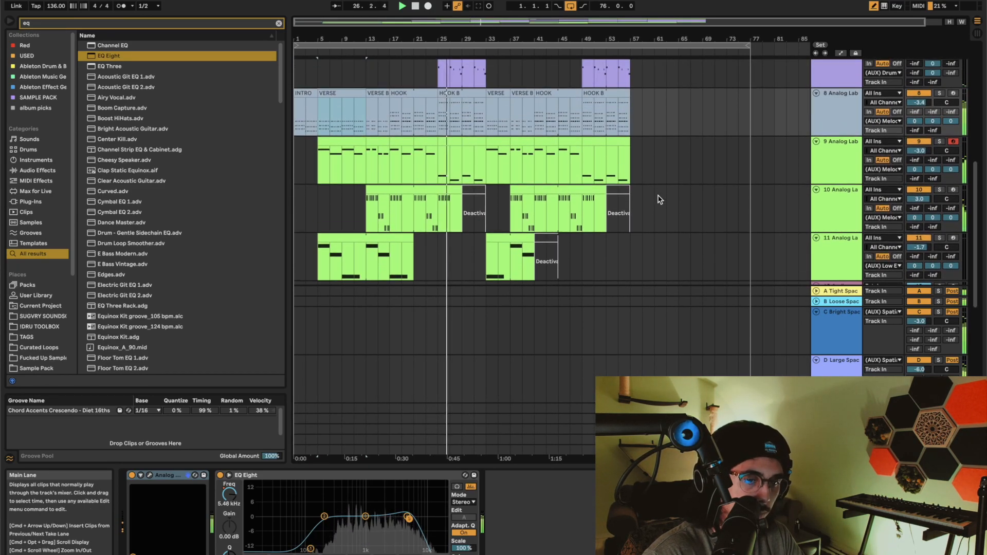
drag(922, 103, 924, 117)
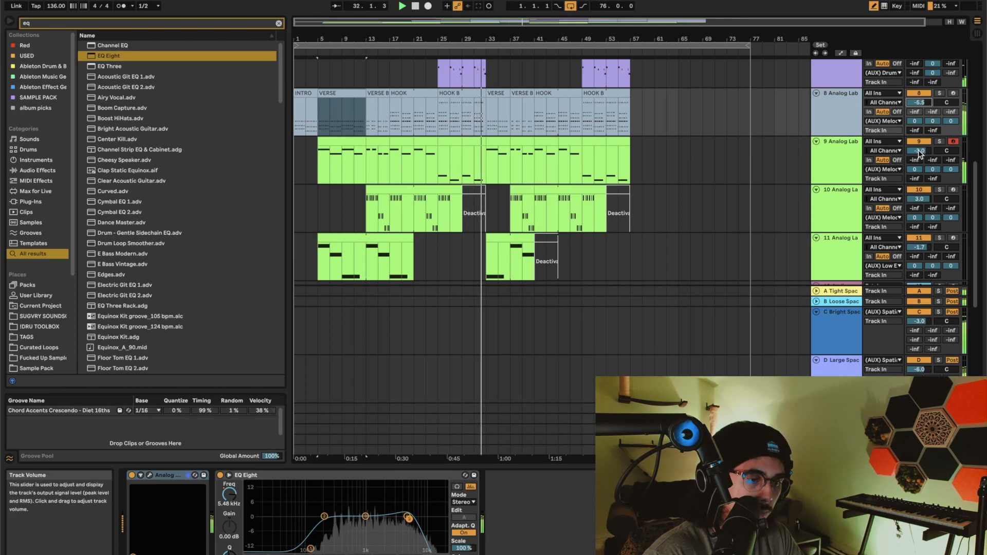
drag(919, 152, 919, 160)
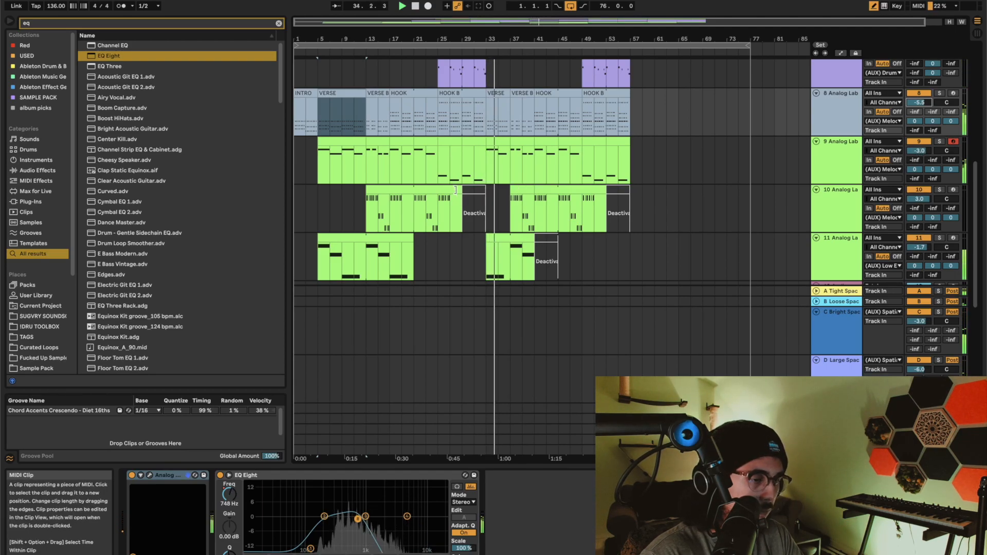
Step: Select track 10's clip at bar 13 and review the drum and melody tracks through the second hook
mouse_move(456, 190)
mouse_down()
mouse_move(486, 190)
mouse_move(459, 192)
mouse_up()
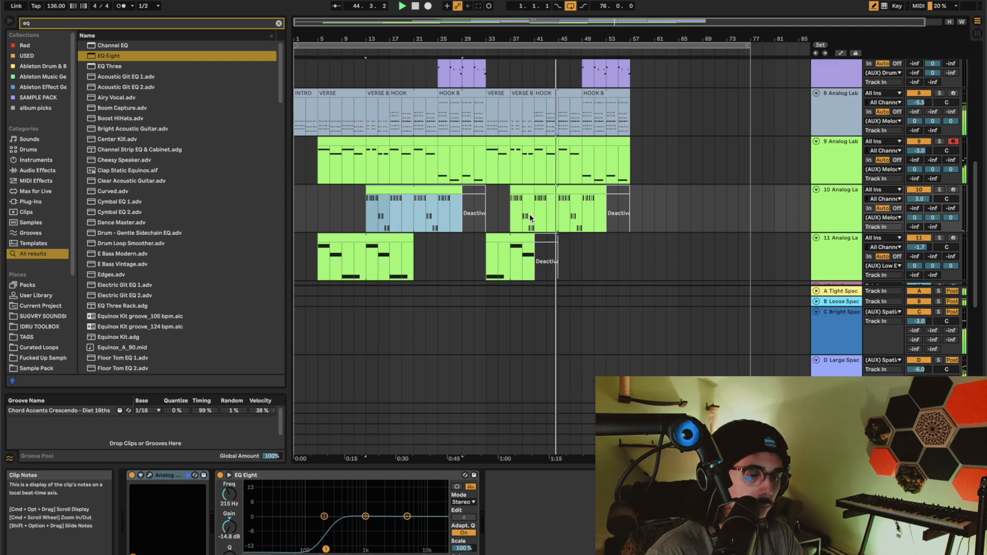
scroll(530, 218, up, 5)
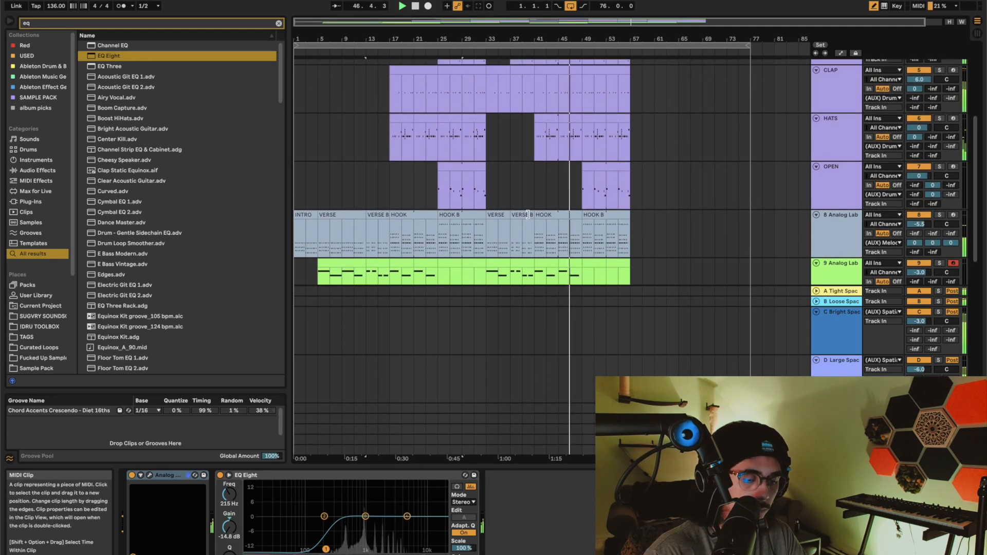
scroll(529, 216, up, 4)
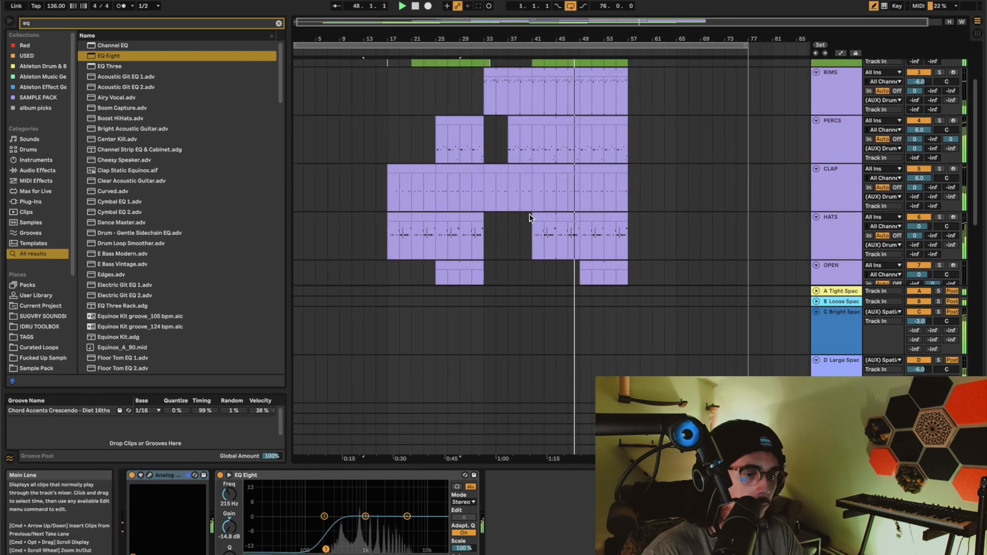
scroll(530, 218, up, 3)
scroll(530, 218, down, 8)
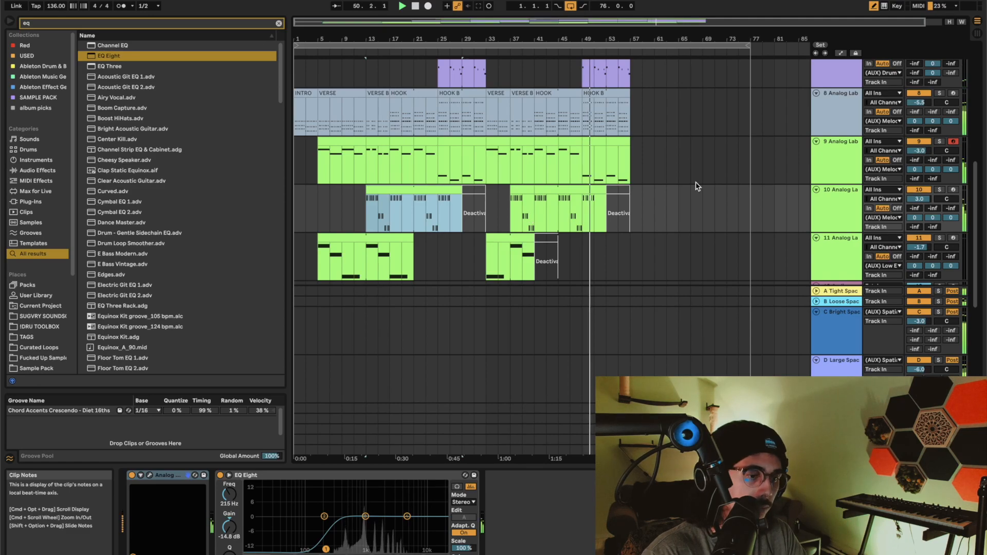
Step: Check track 9's clip at bar 53 and play the beat from its second verse clip at bar 33
click(618, 140)
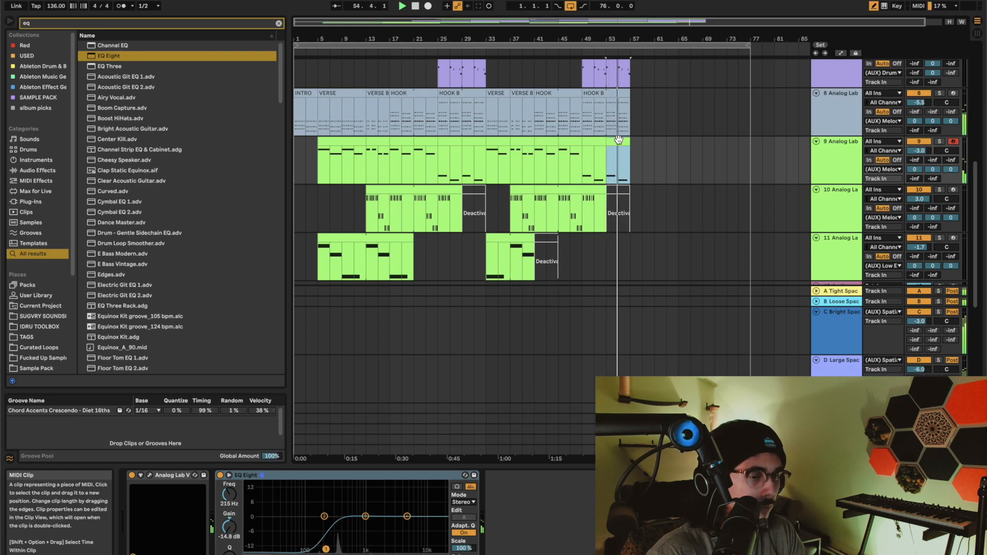
drag(927, 184, 927, 110)
click(816, 141)
click(496, 140)
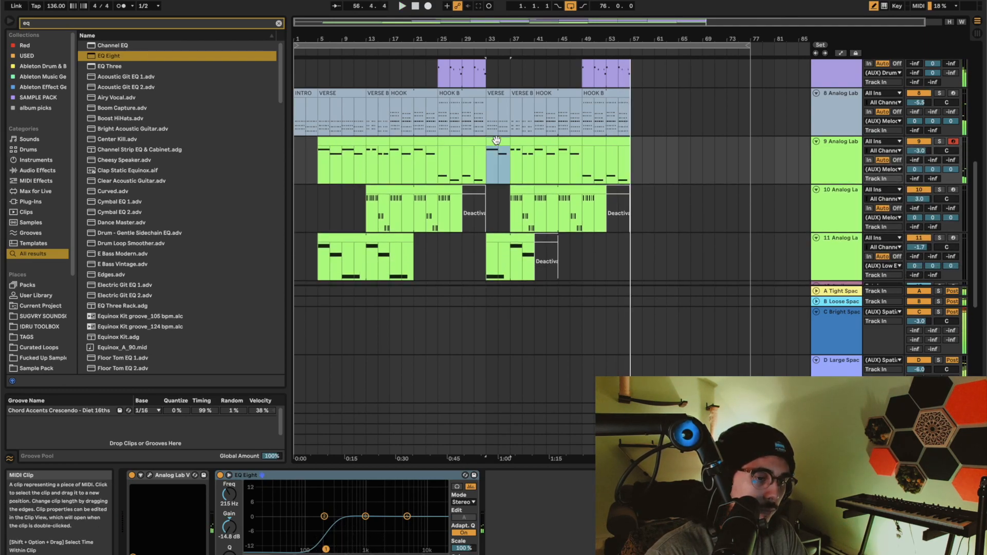
key(space)
key(space)
key(space)
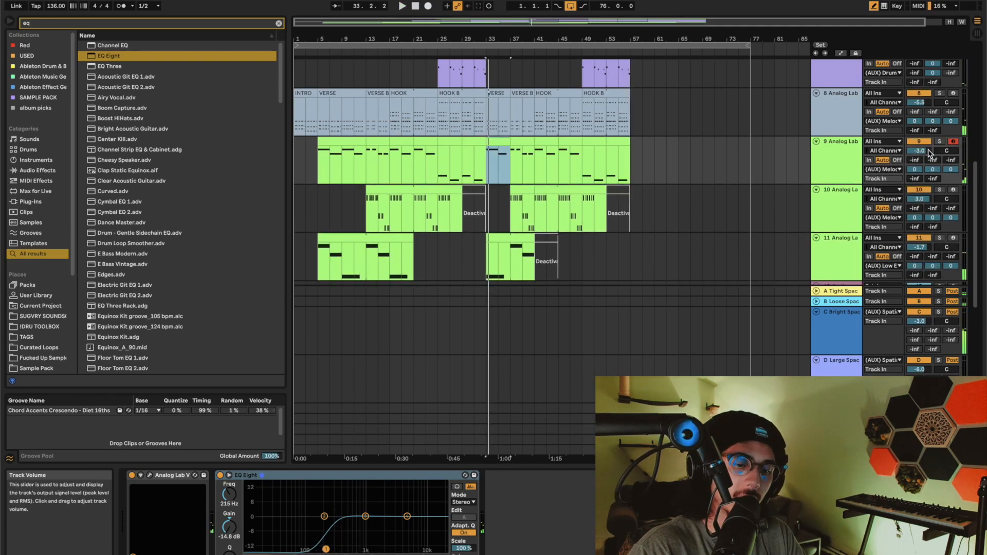
Step: Set Analog Lab track 9's volume to 2.2 dB while listening to the second verse from bar 33
click(930, 151)
drag(930, 151, 930, 141)
key(space)
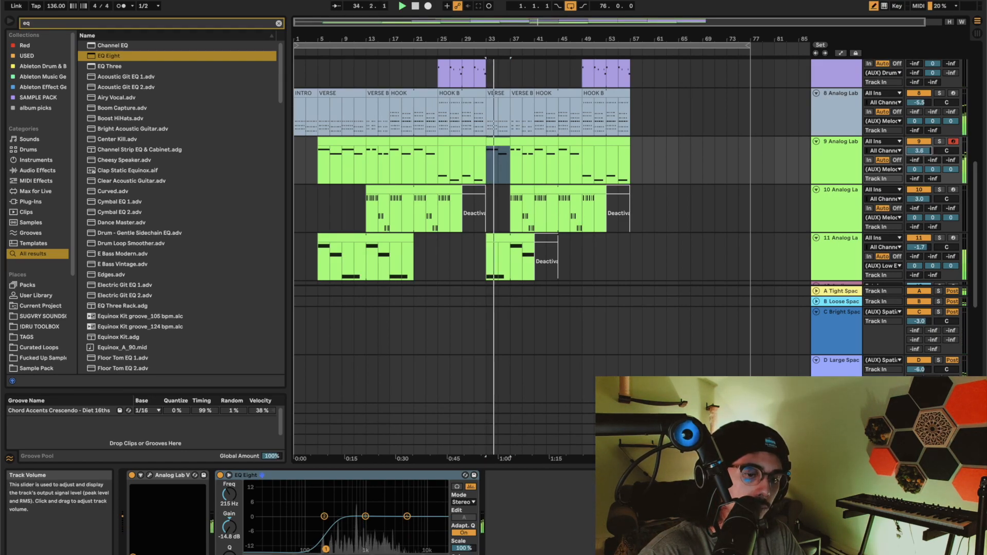
drag(919, 150, 920, 161)
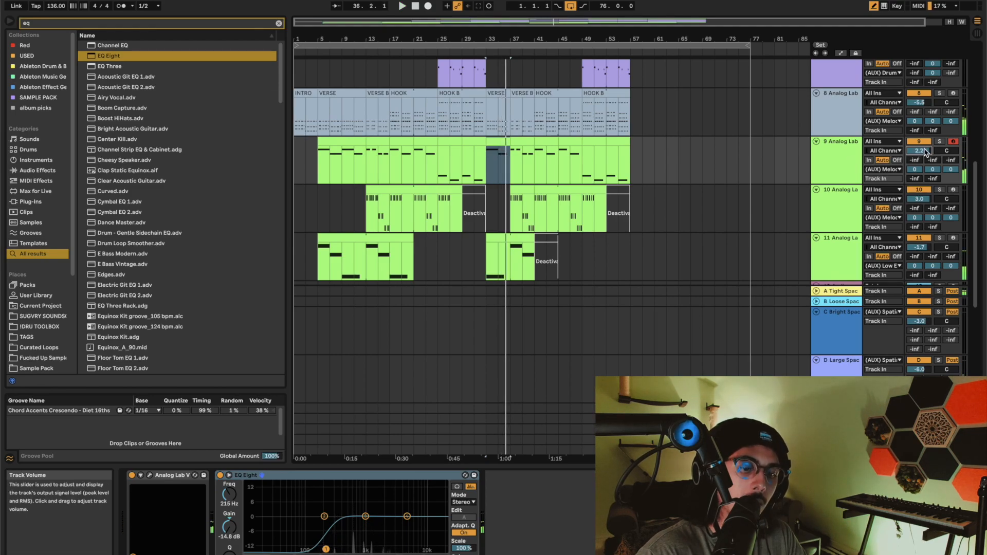
Step: Duplicate Analog Lab track 9 and browse My Sound Banks in the copy's Analog Lab V
click(837, 159)
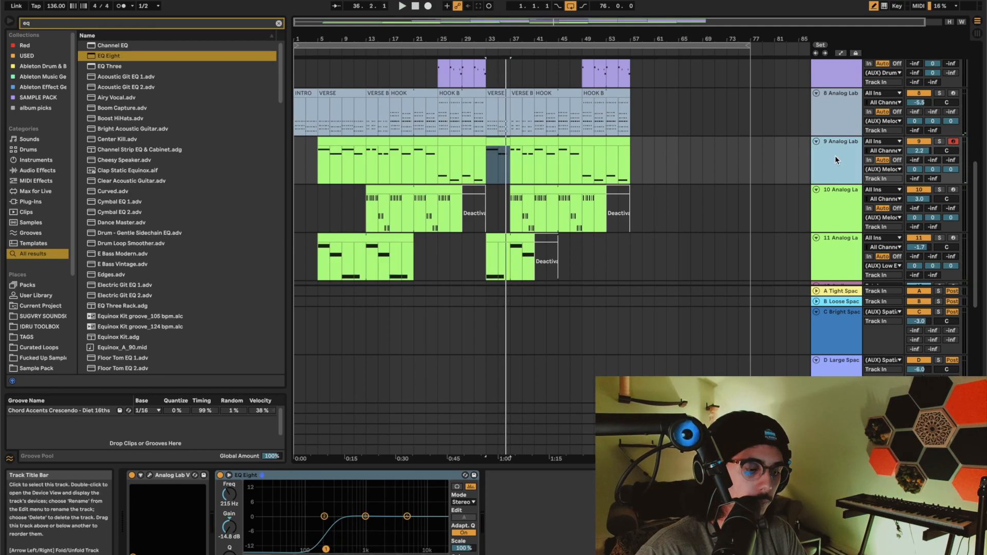
key(super+d)
click(149, 475)
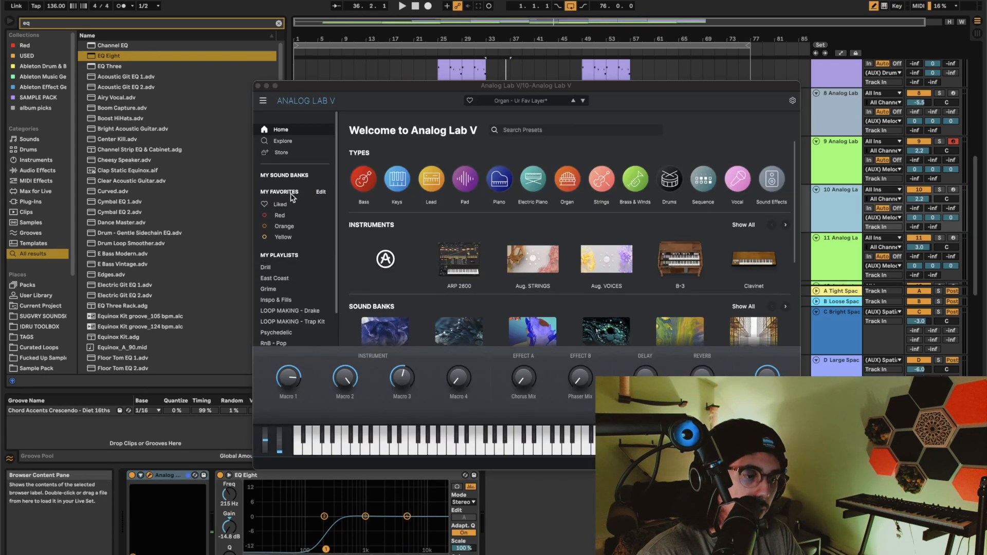
click(285, 175)
click(594, 272)
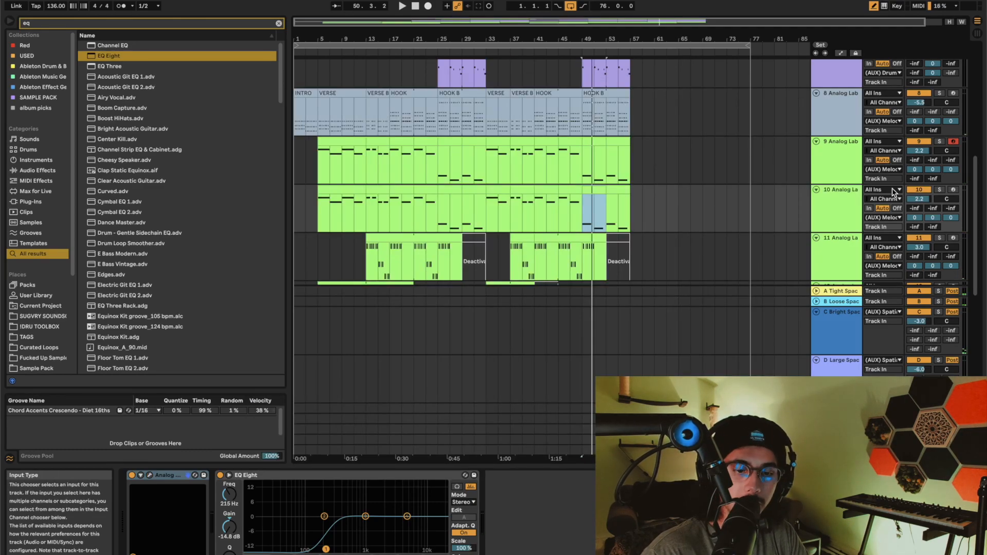
Step: Compare hook B from bar 49 with duplicated track 10 muted, and set track 9's volume to 6.0 dB
click(924, 191)
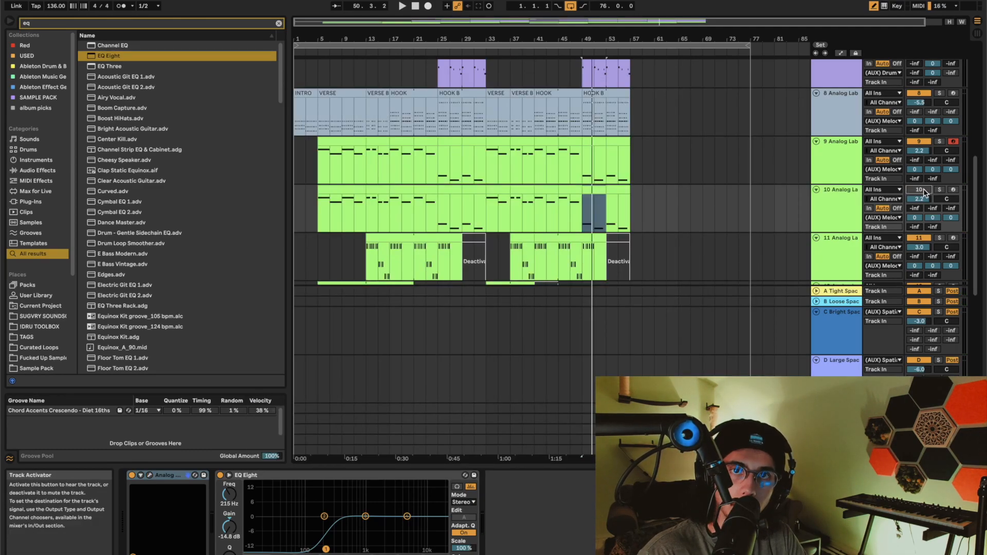
key(space)
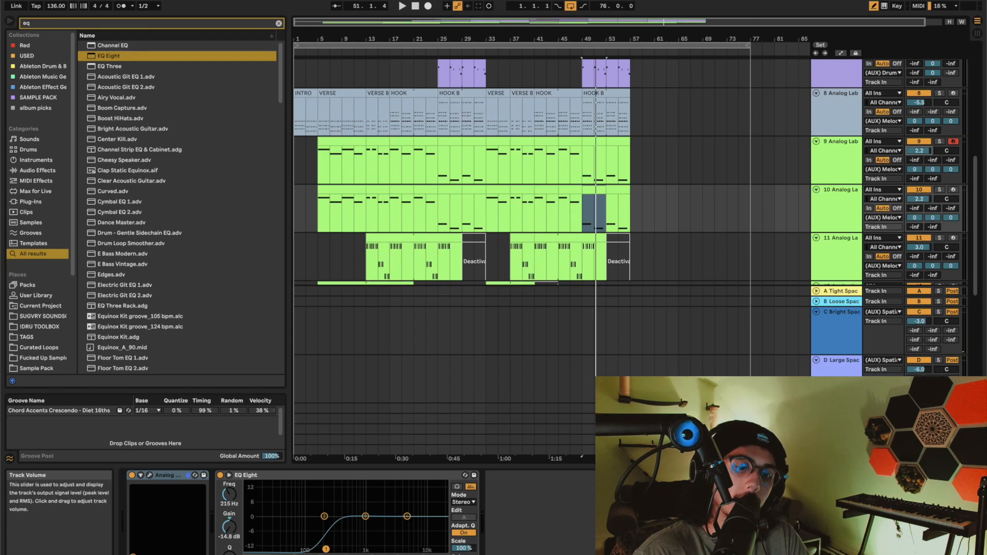
click(579, 165)
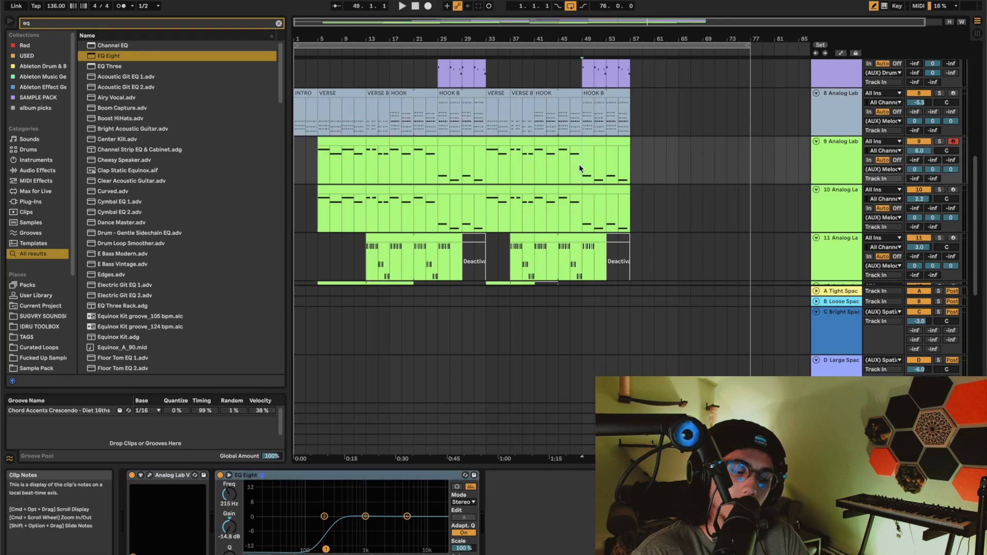
Step: Cut the 5.00 kHz band of track 10's EQ Eight to -8.10 dB
click(570, 208)
click(407, 516)
key(space)
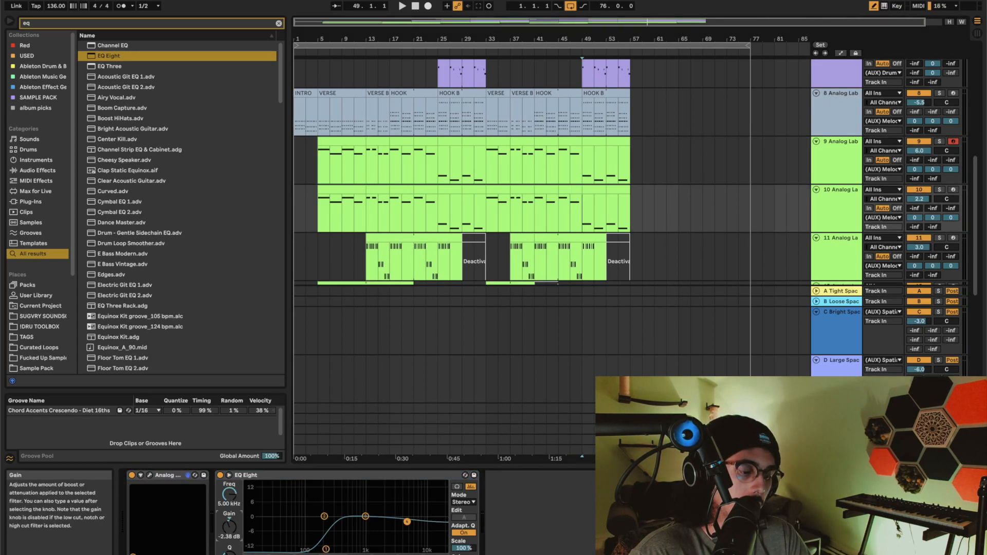
drag(229, 527, 229, 526)
right_click(464, 554)
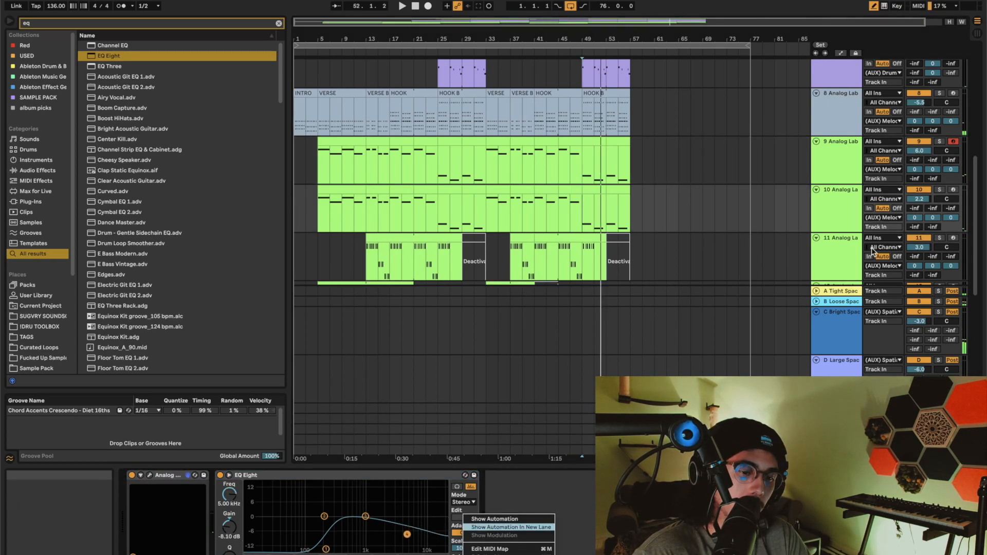
Step: Replay hook B from bar 49 and set Analog Lab track 10's volume to 4.3 dB
click(920, 201)
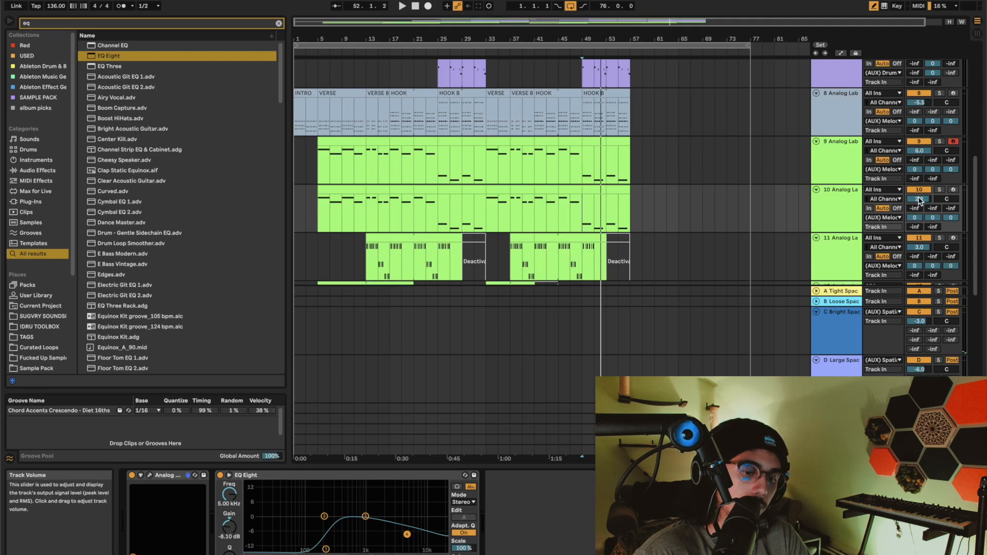
key(space)
drag(919, 199, 919, 194)
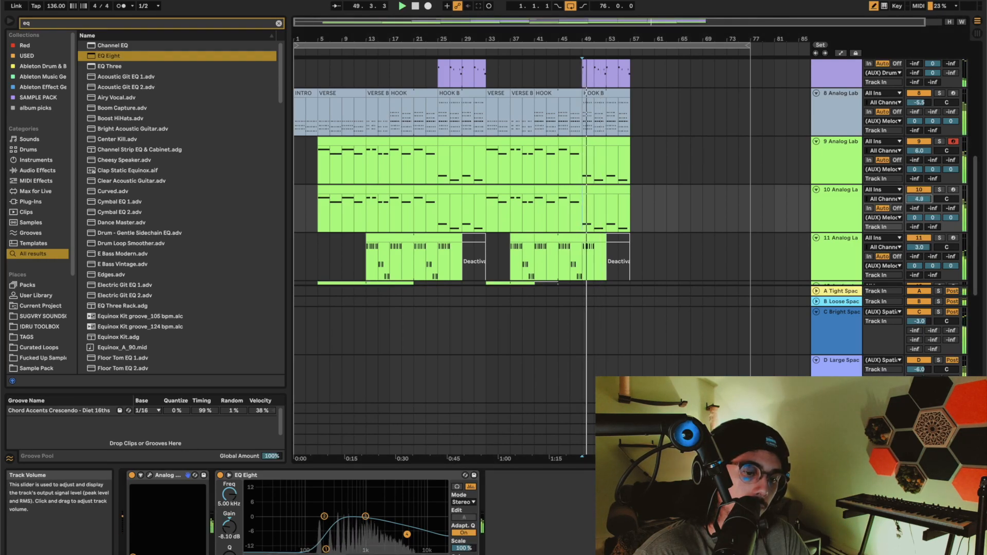
Step: Audition the layered Analog Lab tracks from several points between bars 45 and 17
click(555, 163)
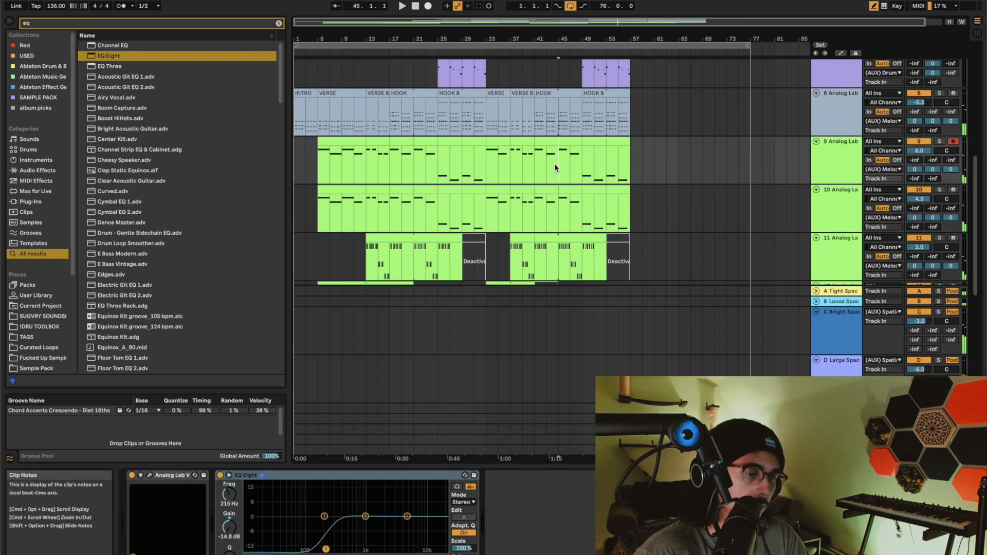
click(506, 166)
key(space)
key(space)
click(485, 169)
key(space)
key(space)
click(430, 169)
key(space)
key(space)
click(438, 170)
click(390, 171)
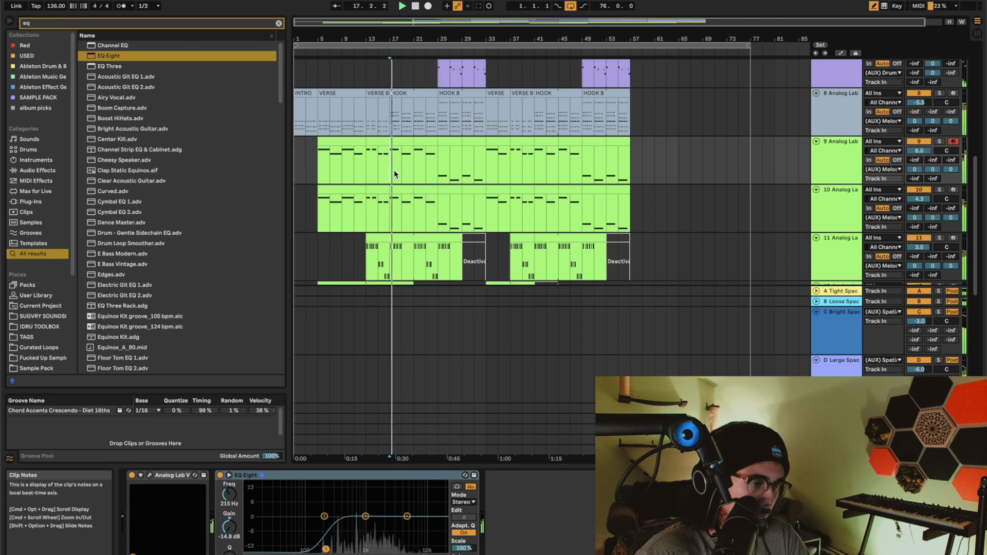
key(space)
Step: Deactivate track 10's first verse clip from bar 5 to bar 13
click(378, 190)
shift+click(346, 190)
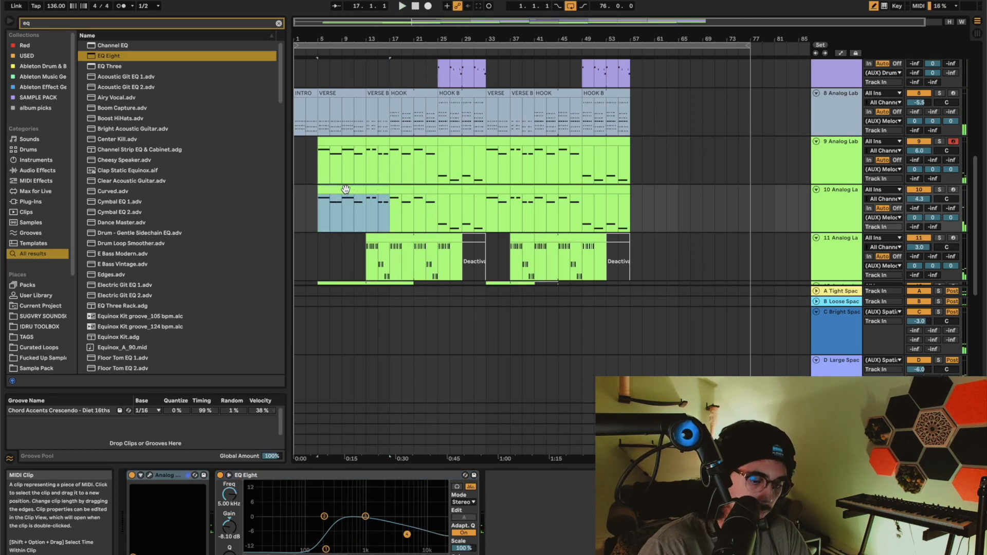
scroll(339, 189, down, 3)
click(338, 122)
key(0)
drag(367, 121, 378, 123)
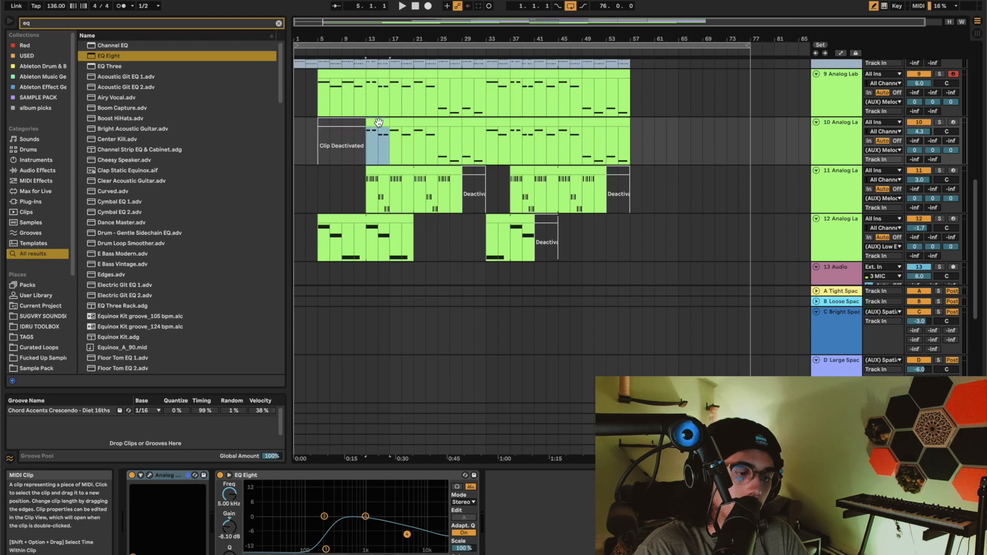
Step: Select track 11's clip at bar 13 and play it soloed
click(378, 173)
key(space)
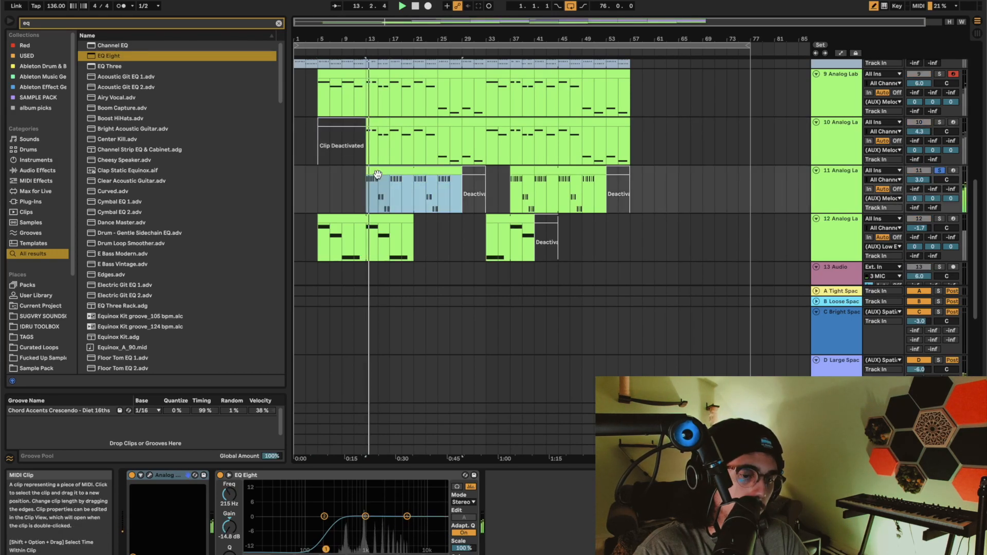
key(s)
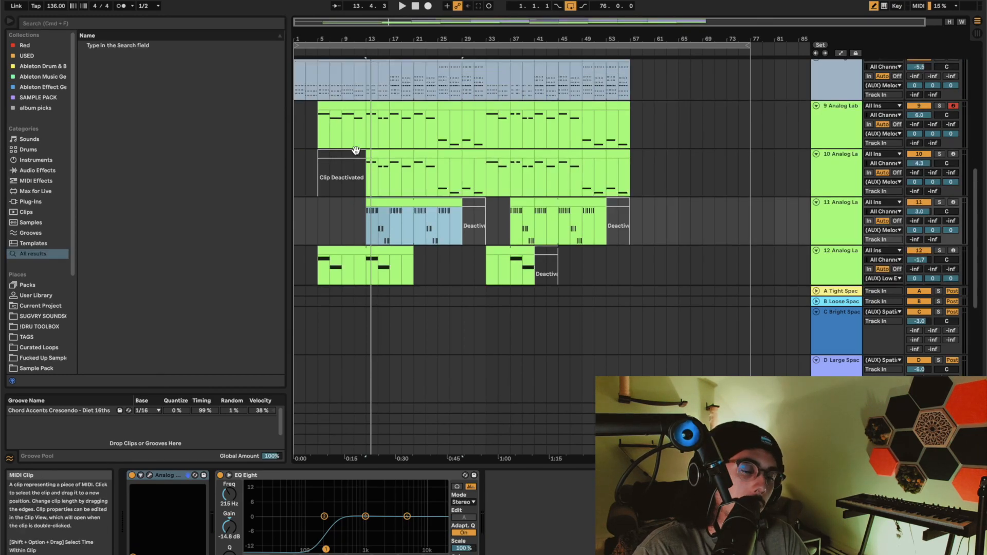
Step: Select the first verse part of Analog Lab track 9 from bar 5 to bar 13 and audition it
key(space)
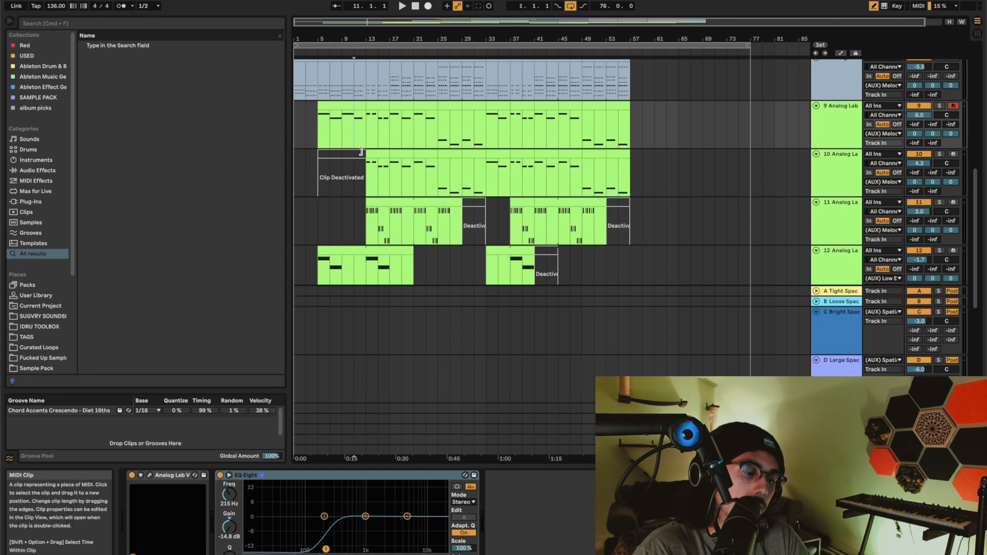
click(336, 127)
drag(336, 127, 362, 132)
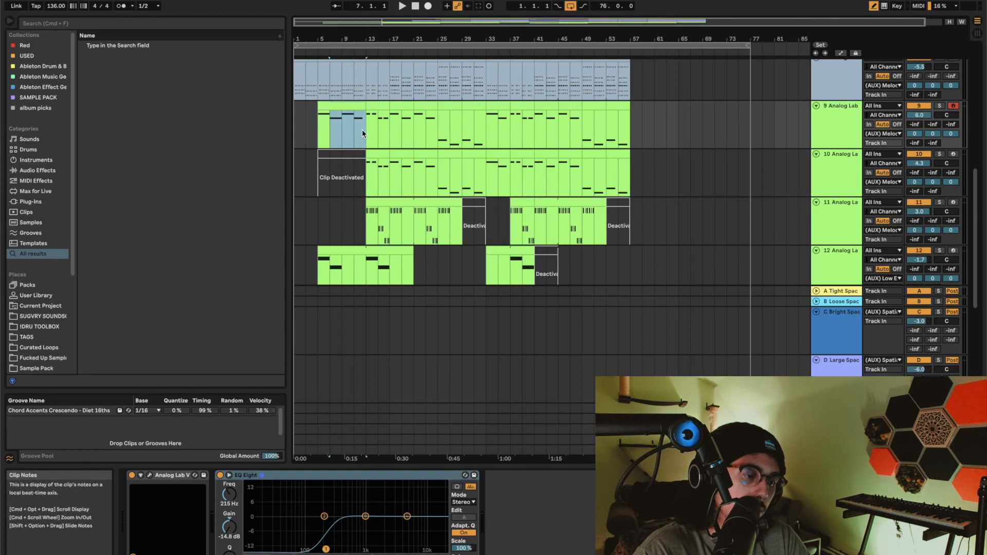
click(348, 106)
key(space)
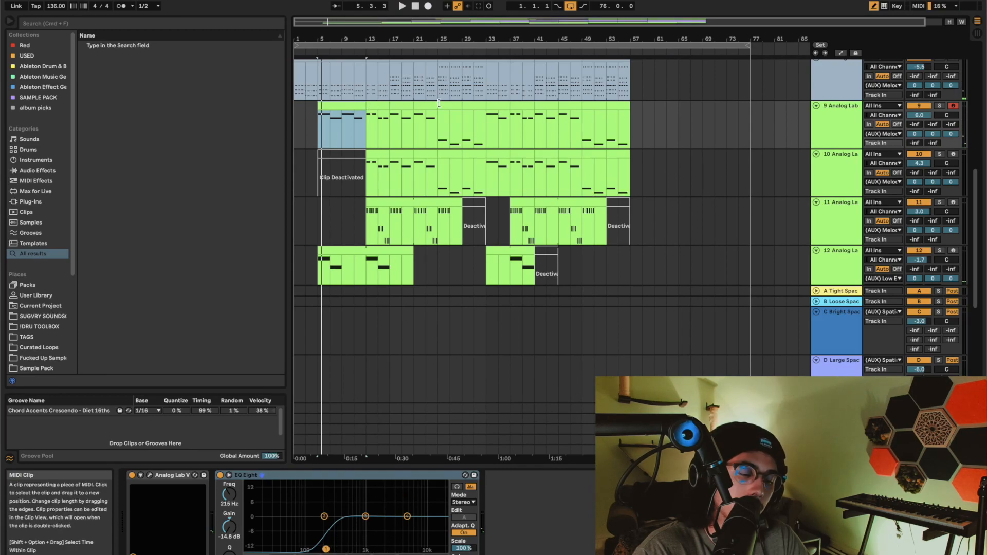
Step: Automate track 9's volume to rise from -2.4 dB at bar 5 to 6.0 dB at bar 13, and play the fade
right_click(920, 116)
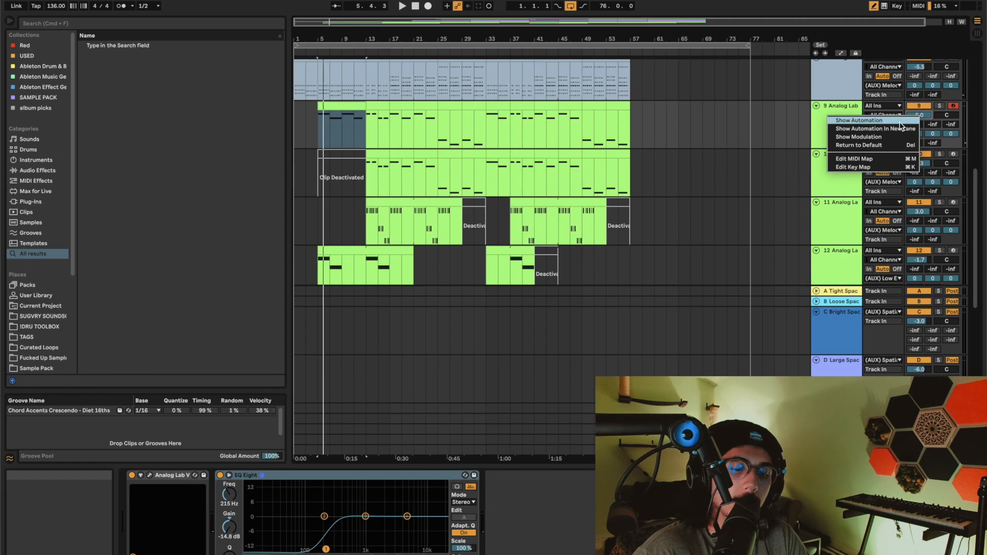
click(897, 121)
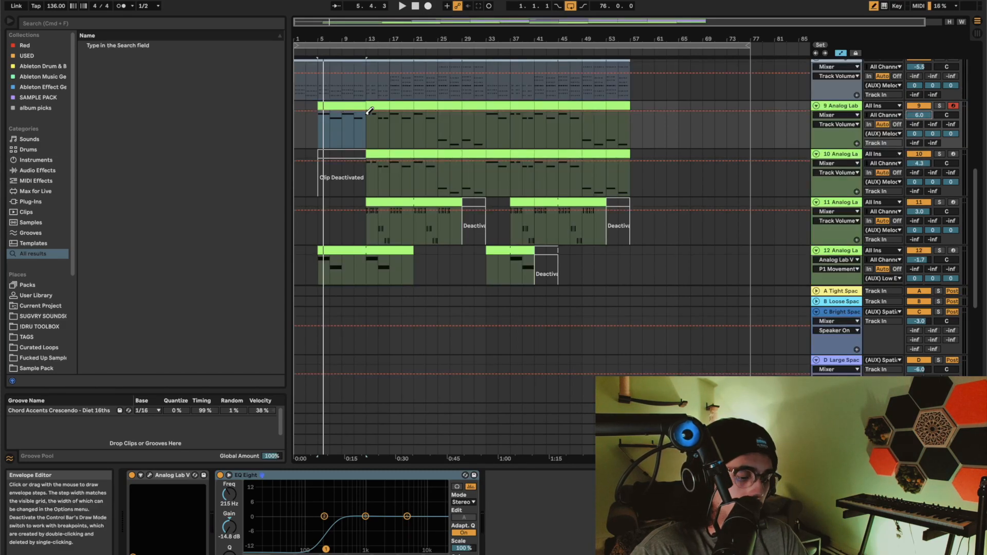
key(b)
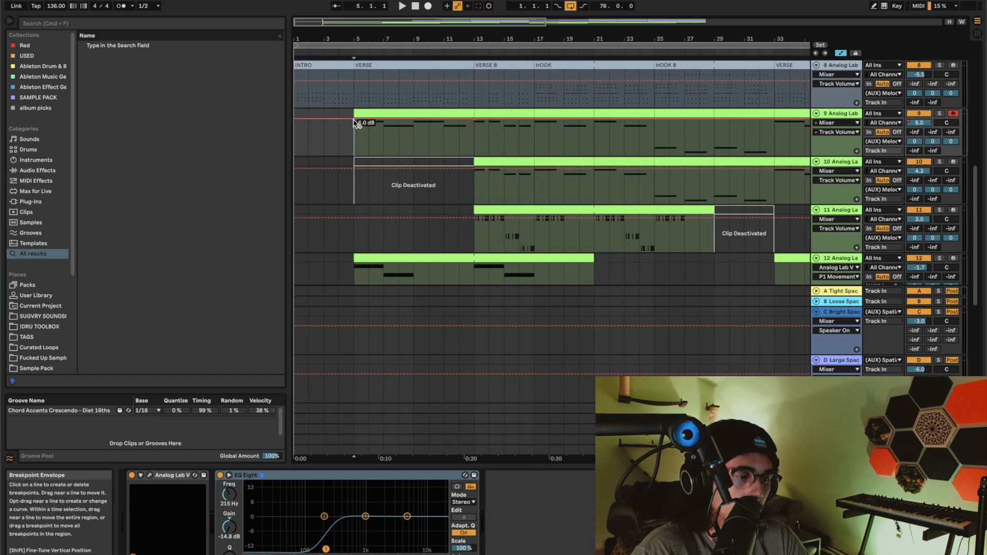
drag(354, 119, 353, 129)
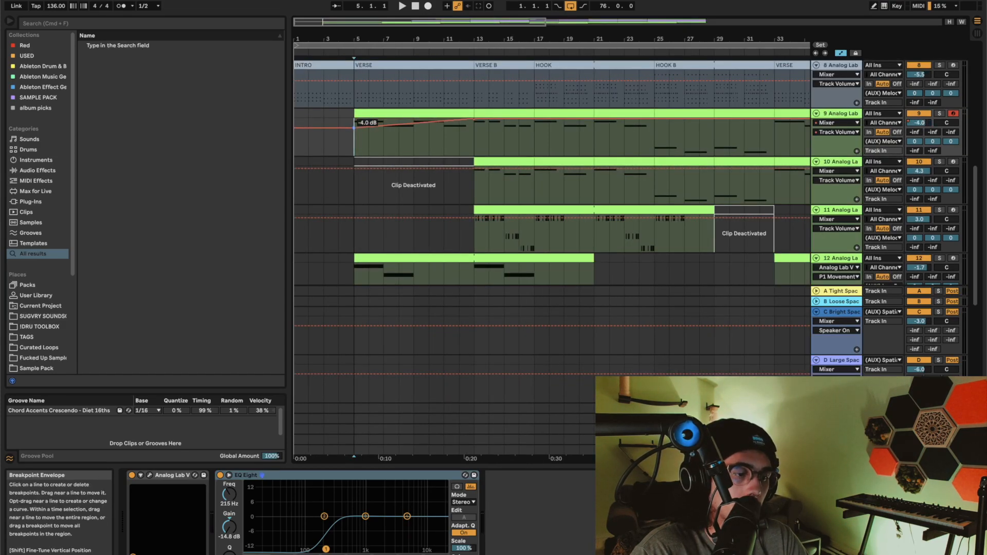
key(space)
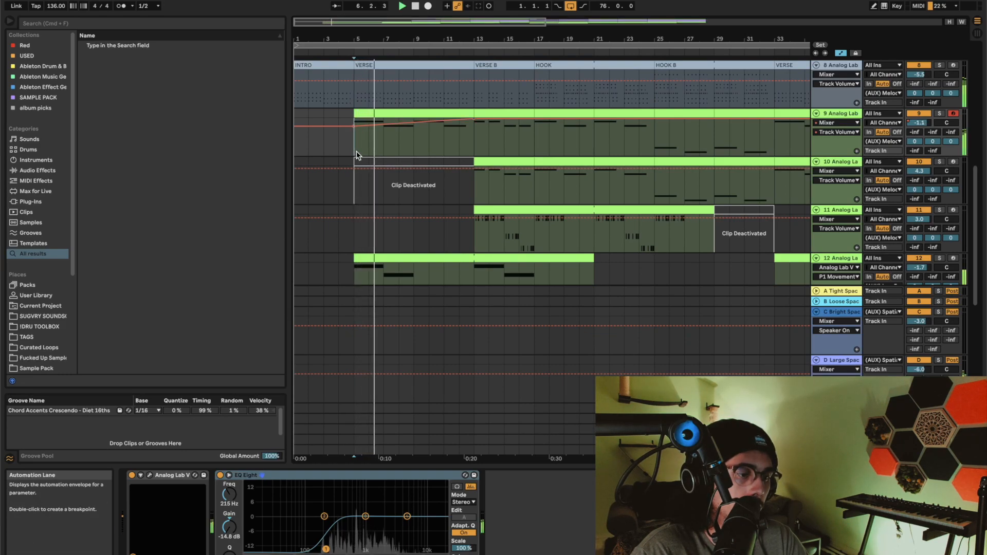
key(a)
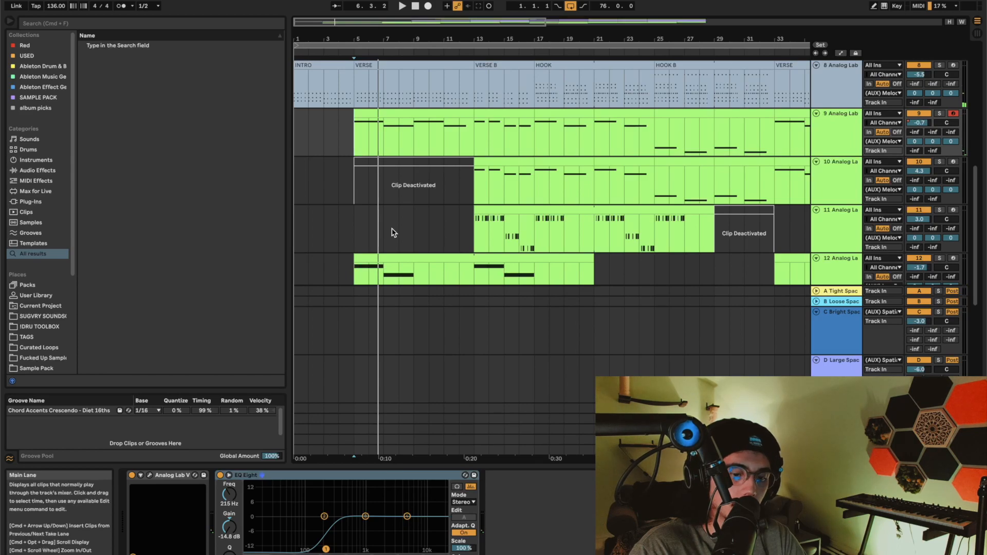
Step: Review track 9's volume automation across the full arrangement, hide the automation lanes, and play the intro into the verse
key(minus)
key(minus)
key(a)
key(space)
click(481, 139)
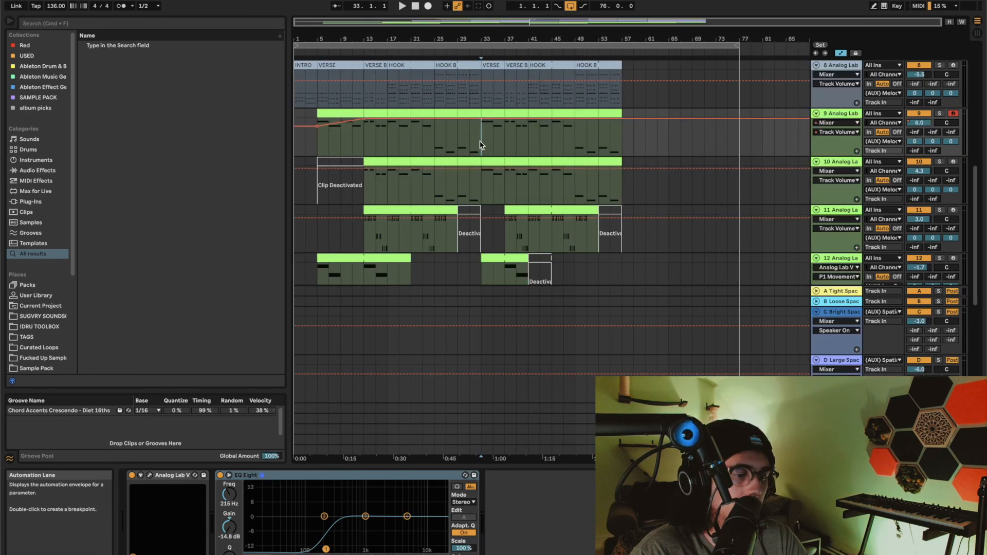
key(a)
key(super+a)
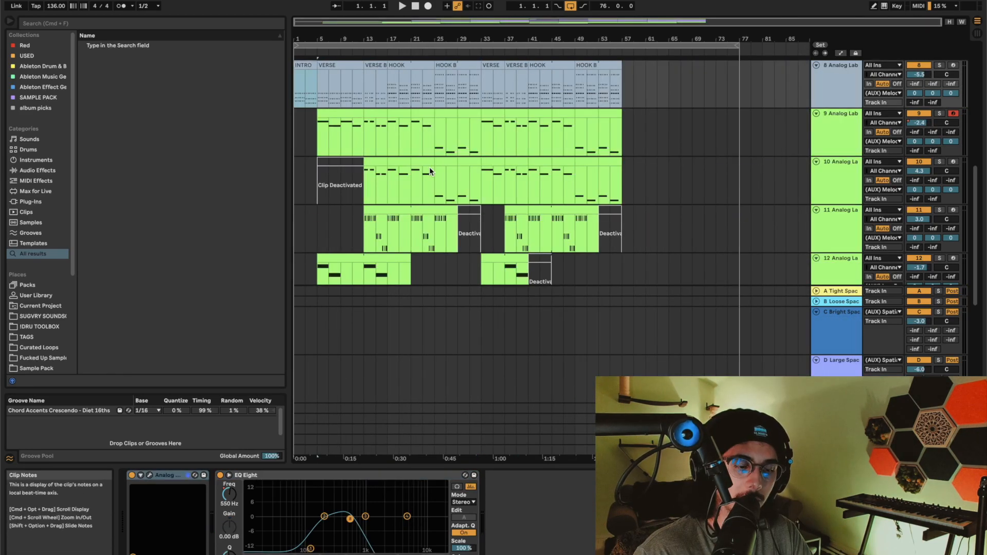
key(space)
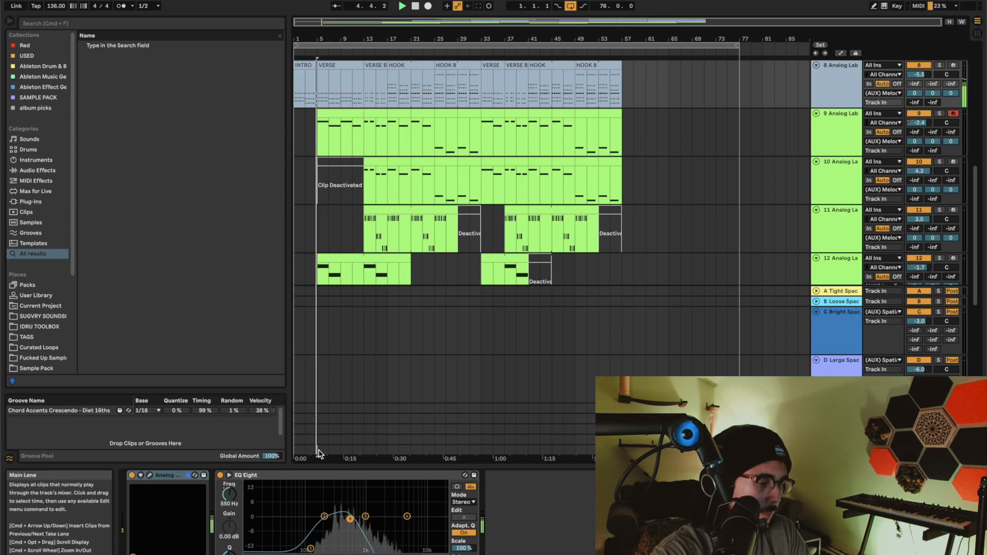
Step: Open the master chain's Oszillos Mega Scope and move its window clear of the track headers
click(311, 335)
click(417, 476)
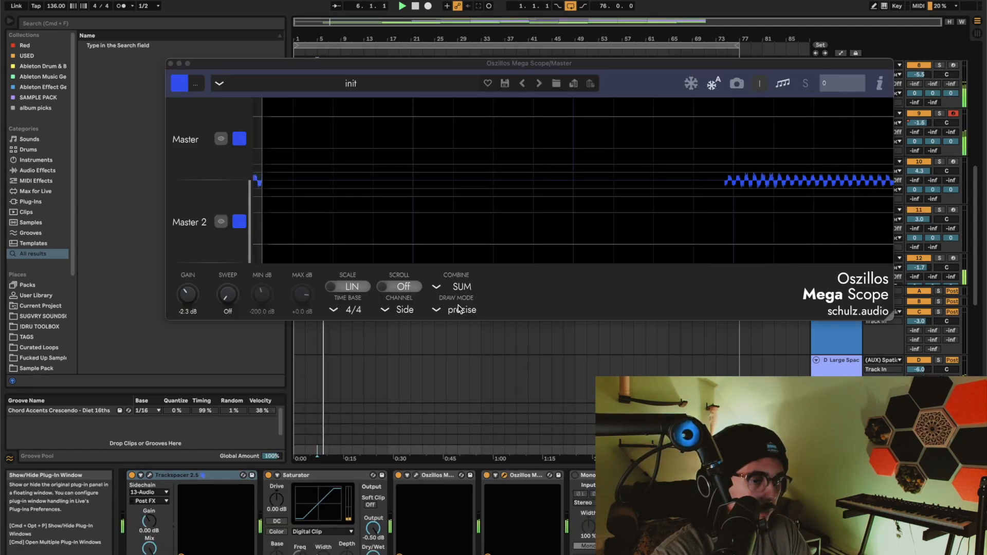
drag(459, 73, 411, 115)
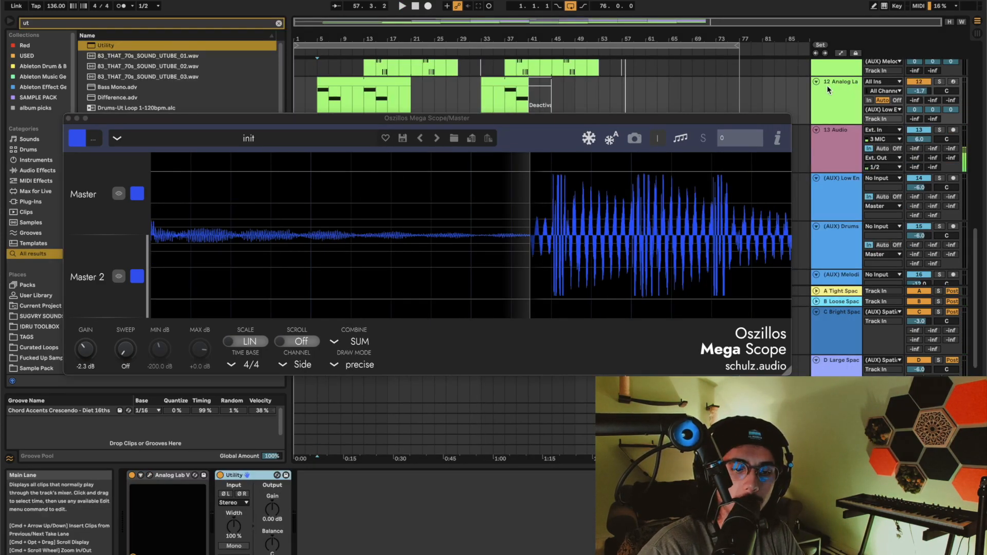
Step: Set the Utility gain on Analog Lab track 12 to 7.50 dB and check the level from the hook at bar 17
scroll(828, 90, up, 10)
click(839, 162)
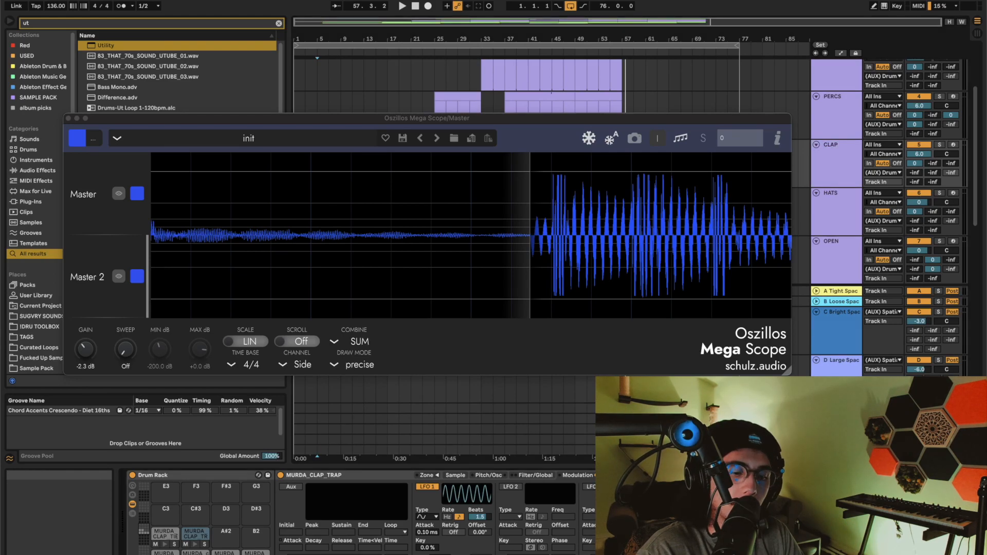
scroll(828, 196, down, 10)
click(846, 96)
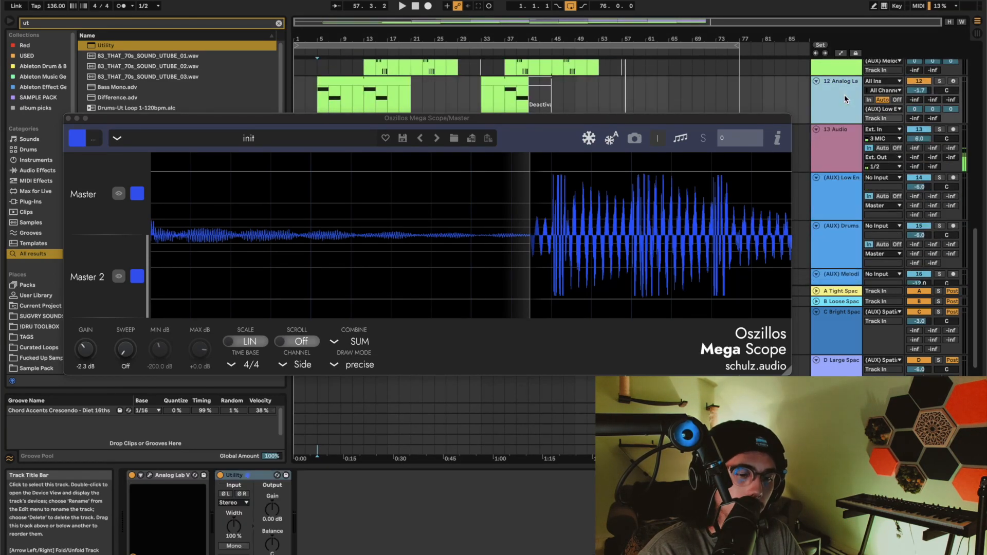
click(269, 511)
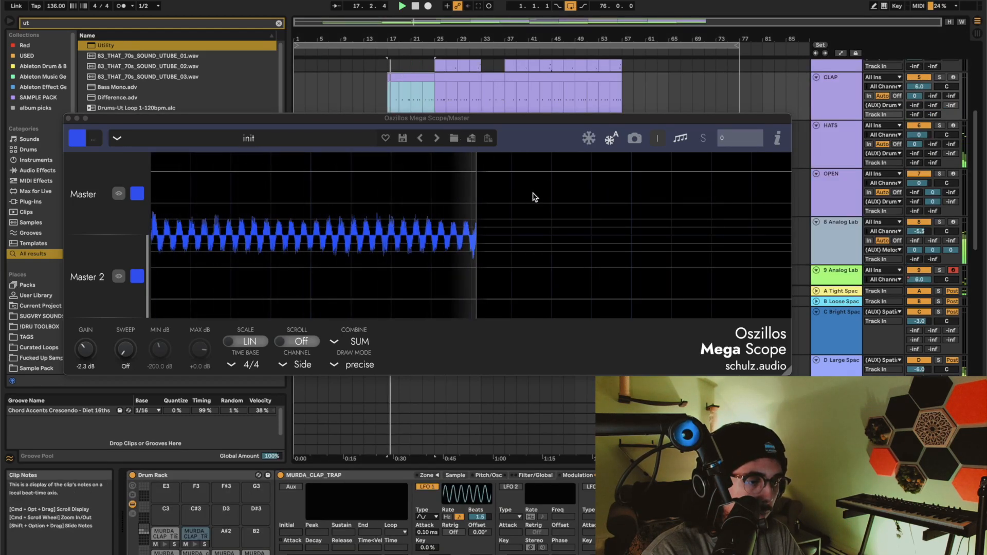
click(851, 107)
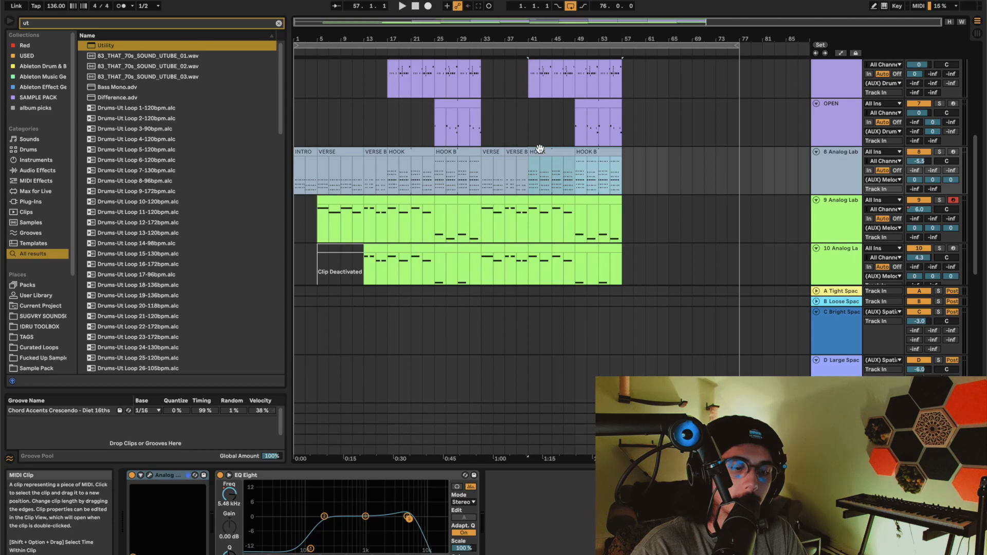
Step: Duplicate the second verse through hook B section from bar 33 and repeat the closing hooks, extending the arrangement to bar 97
click(509, 154)
scroll(510, 155, down, 4)
scroll(509, 156, up, 5)
click(334, 165)
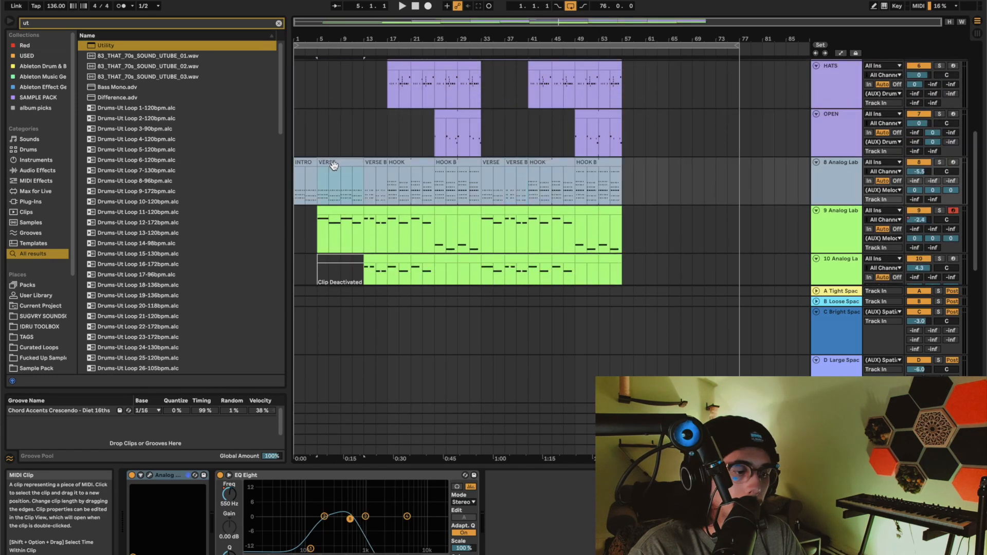
click(493, 164)
shift+click(610, 164)
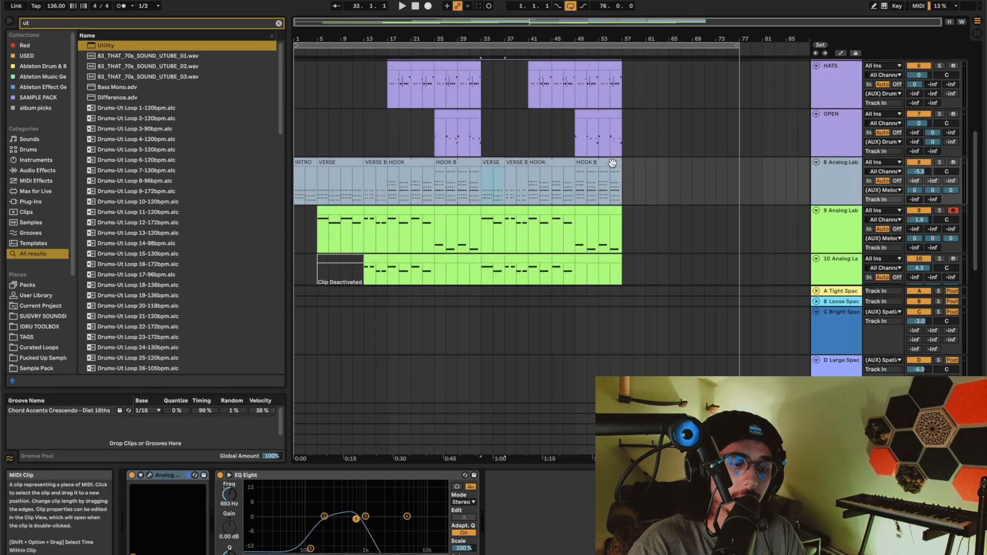
key(shift+super+d)
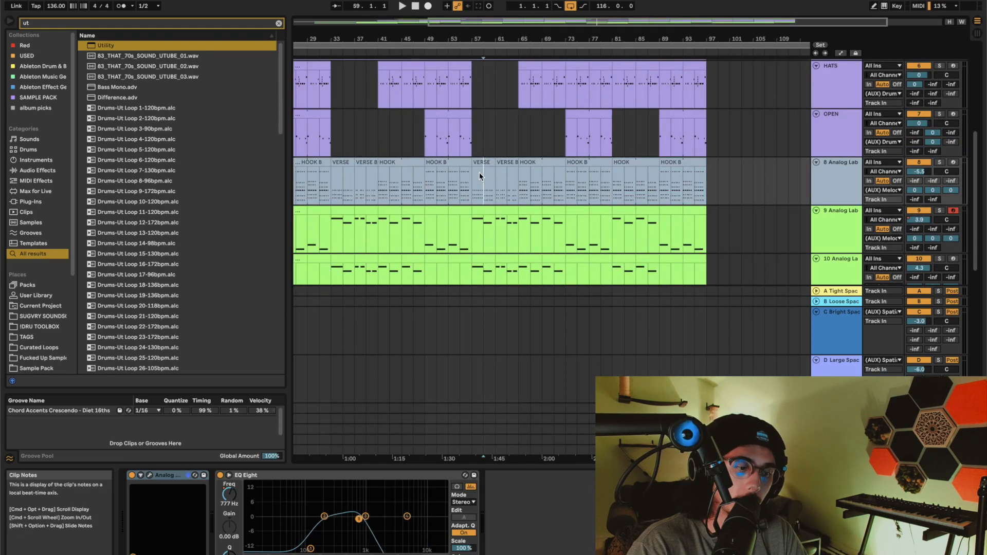
Step: Insert a new MIDI track below Analog Lab track 12 and load Analog Lab V onto it
click(487, 161)
click(510, 162)
scroll(514, 162, up, 4)
scroll(513, 162, down, 3)
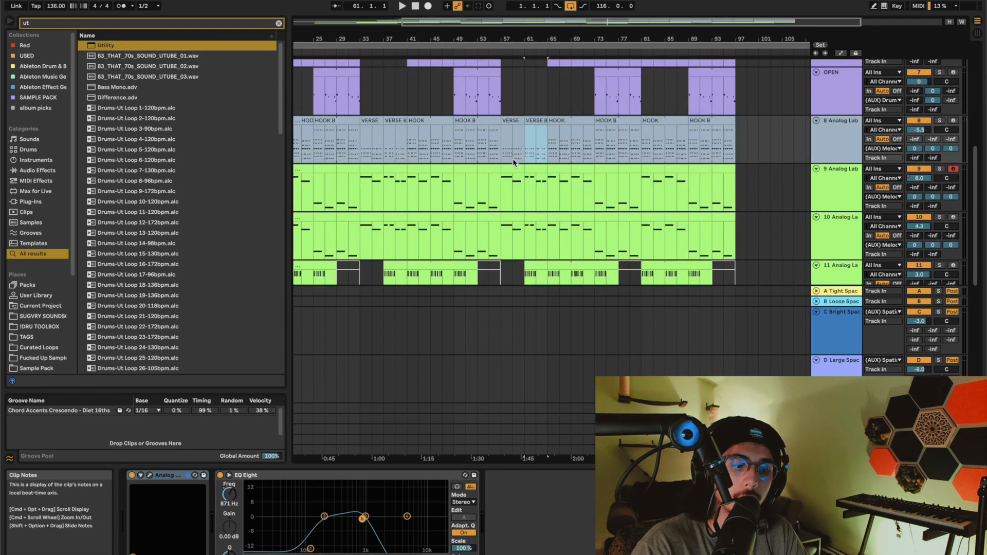
scroll(513, 158, down, 2)
scroll(837, 135, down, 2)
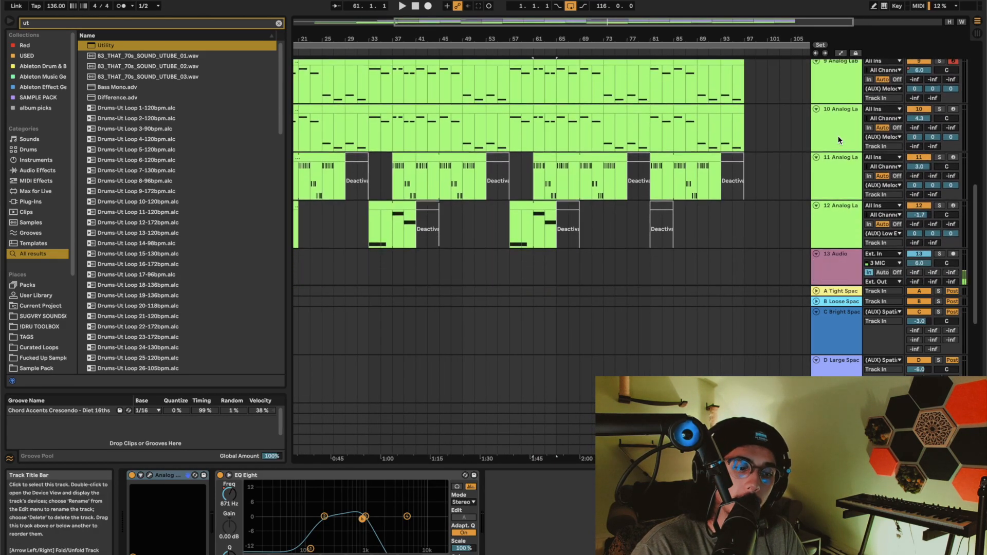
click(841, 122)
scroll(842, 122, down, 2)
click(850, 159)
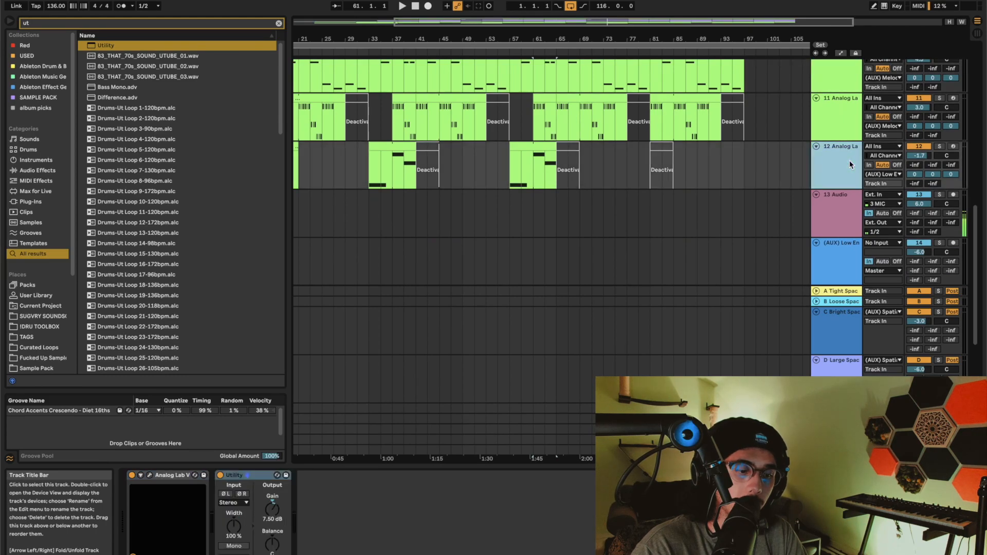
key(ctrl+shift+t)
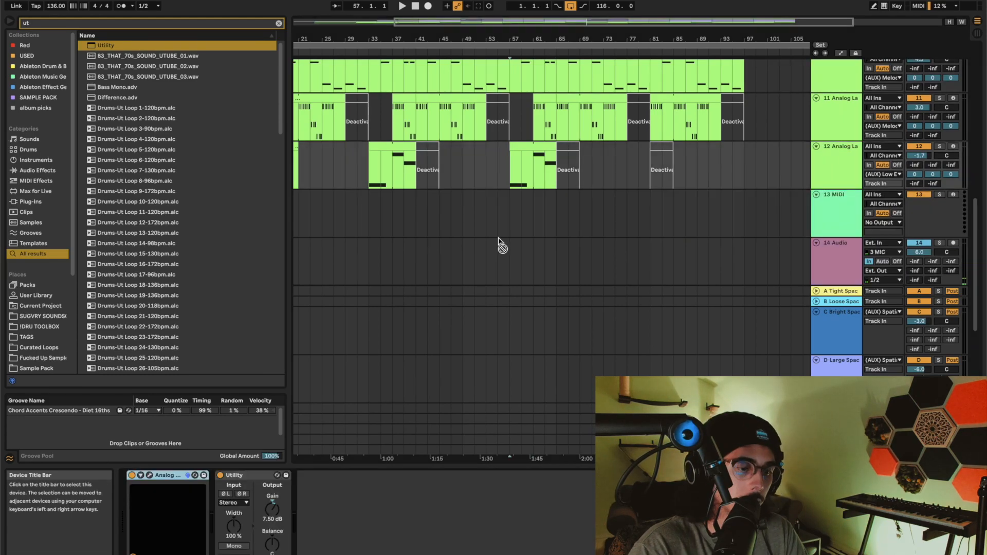
drag(498, 237, 506, 216)
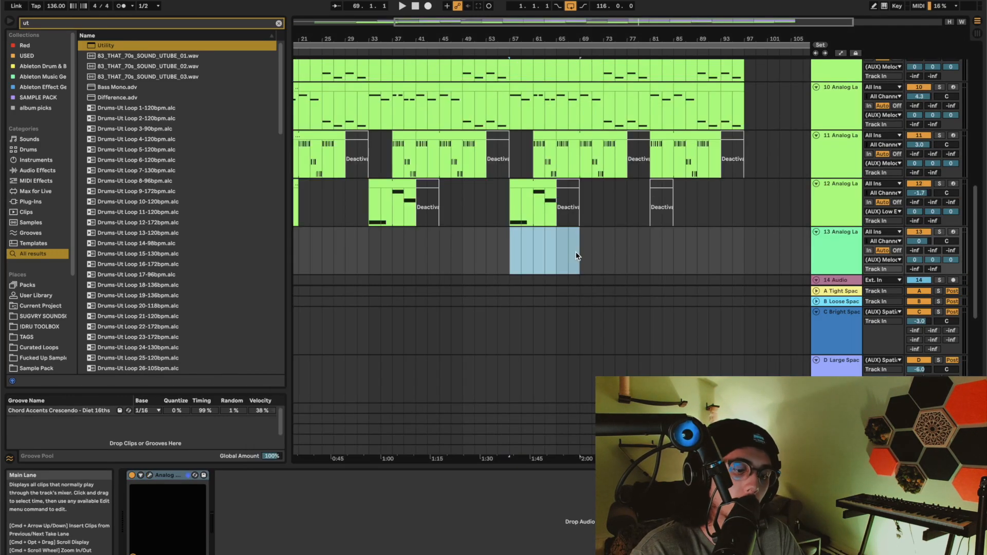
Step: Create a 12-bar MIDI clip with a sustained F3 note on track 13 from bar 57 and play it with the other layers
drag(575, 251, 576, 251)
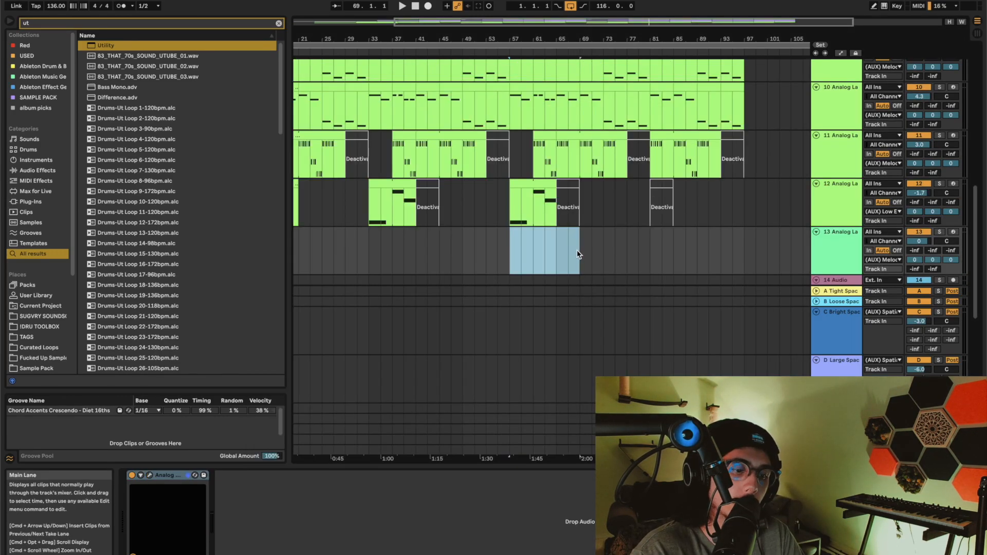
key(super+shift+m)
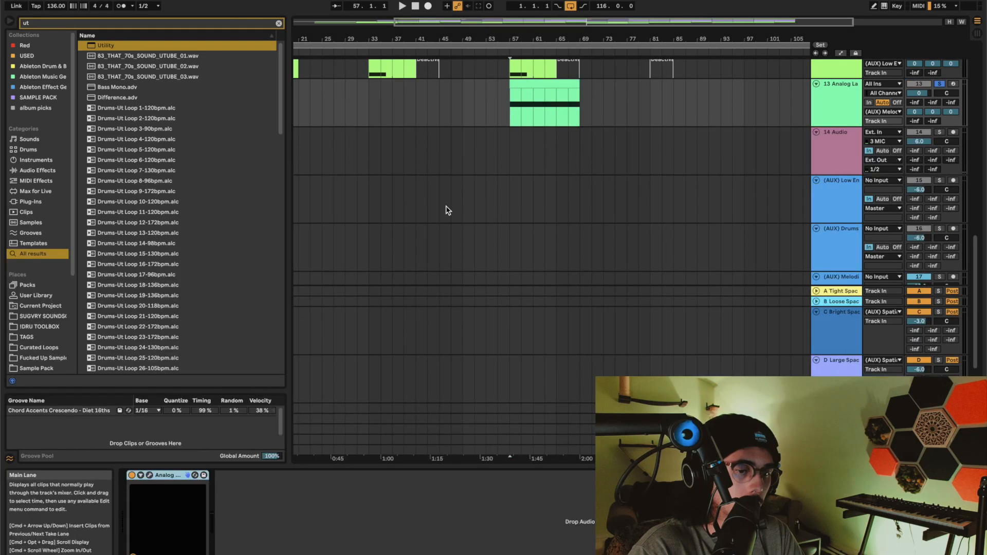
key(space)
scroll(551, 166, up, 3)
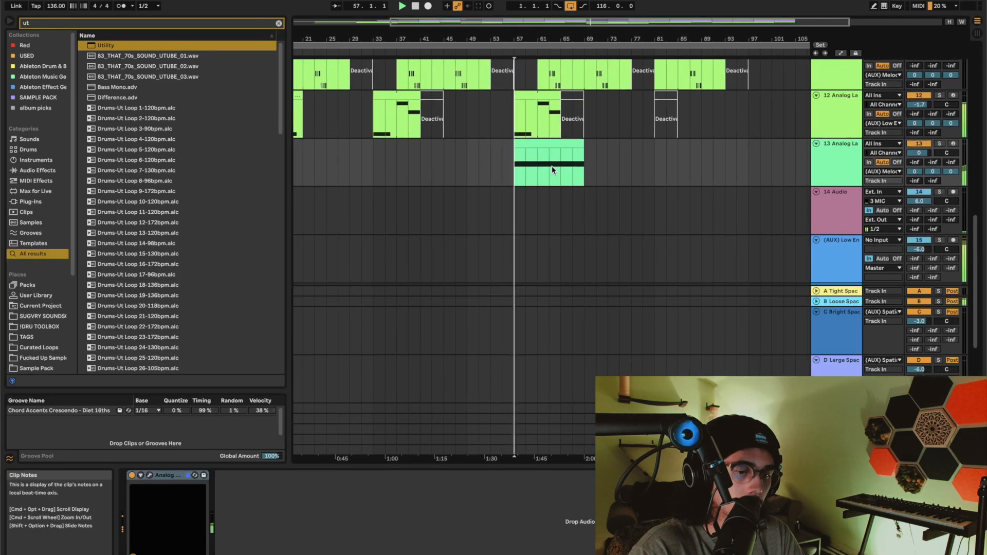
scroll(551, 166, up, 3)
scroll(551, 165, down, 1)
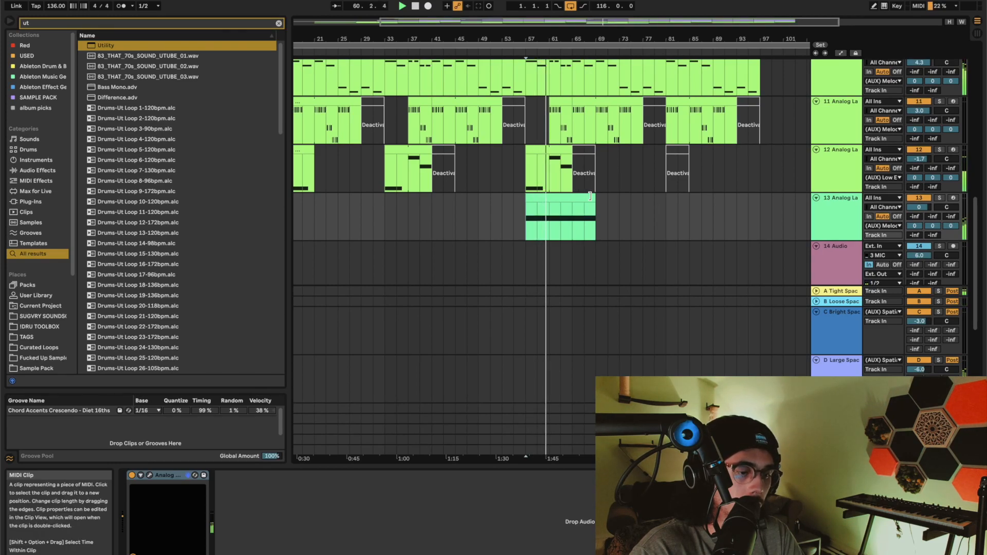
Step: Duplicate track 13's clip, trimmed to four bars, at bar 61 and raise the copy's note to B♭3
drag(590, 195, 548, 196)
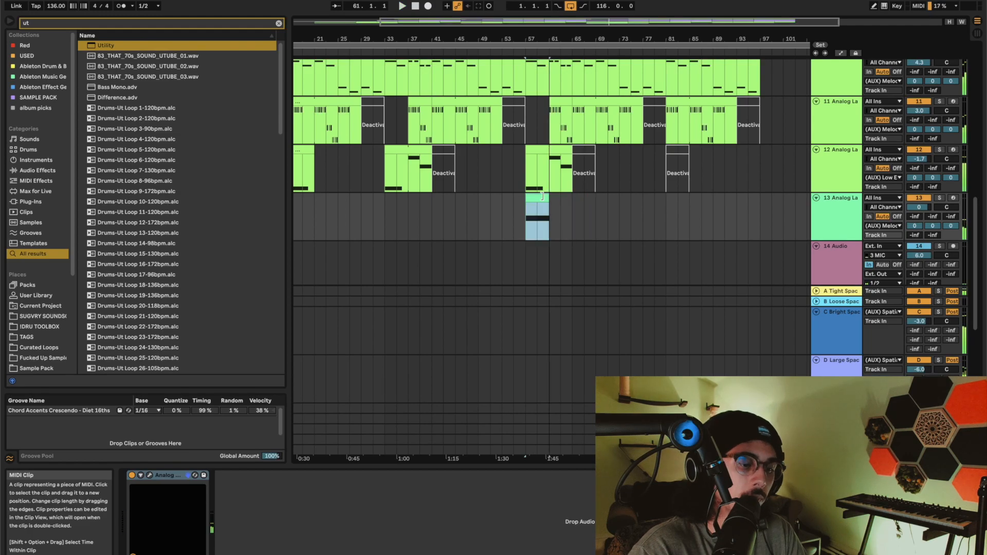
key(super+d)
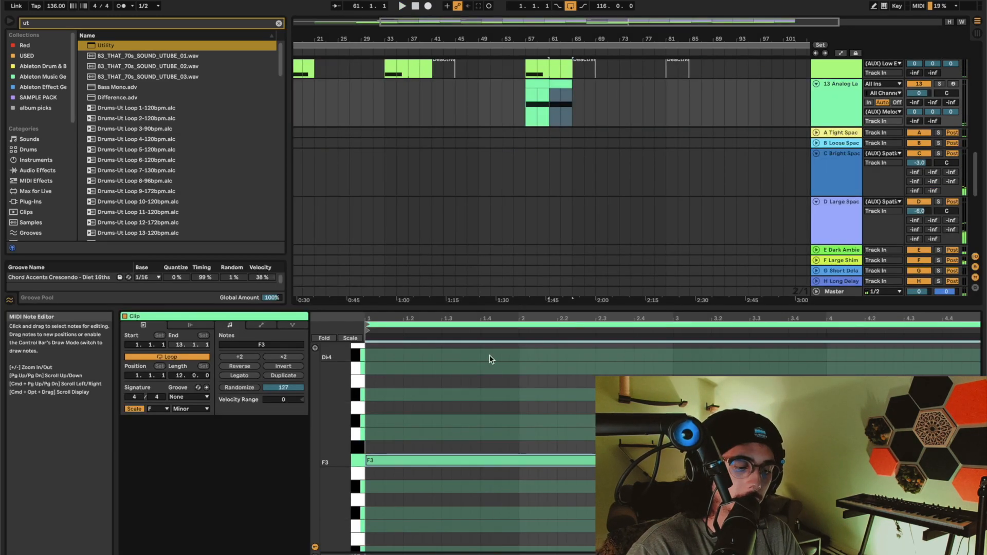
key(Up)
key(Up)
key(Up)
key(Up)
key(Up)
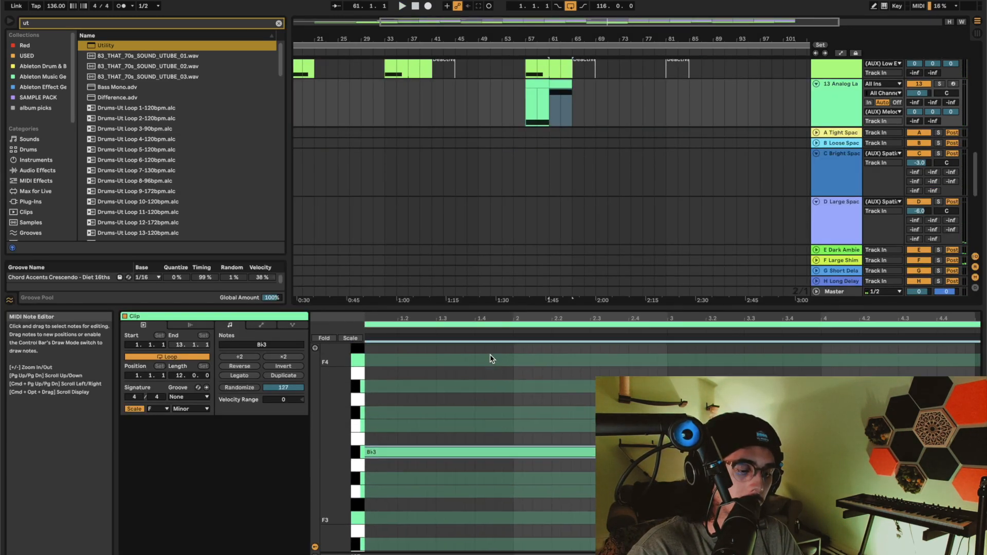
Step: Play back track 13's new pattern alongside the other Analog Lab layers in the third verse
scroll(558, 118, up, 10)
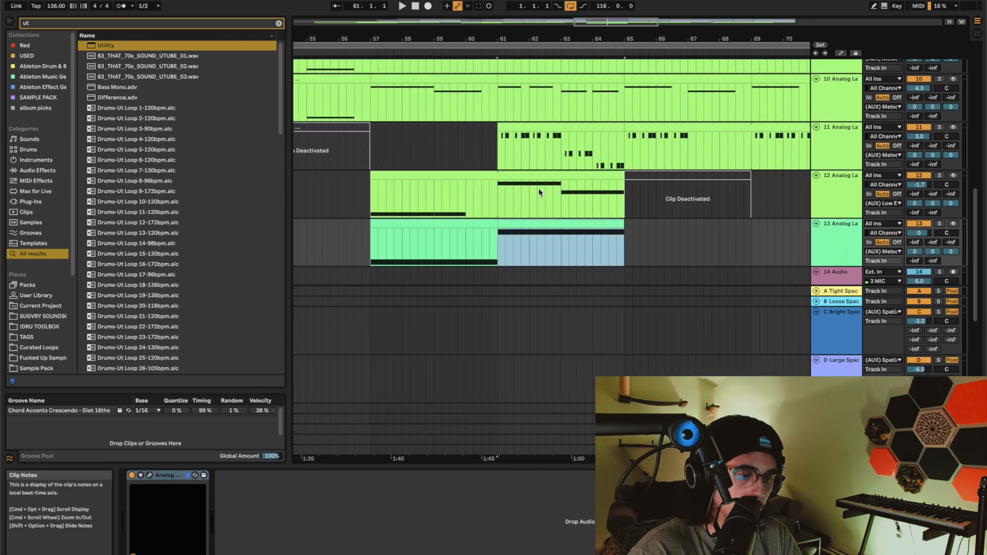
key(space)
scroll(538, 188, down, 10)
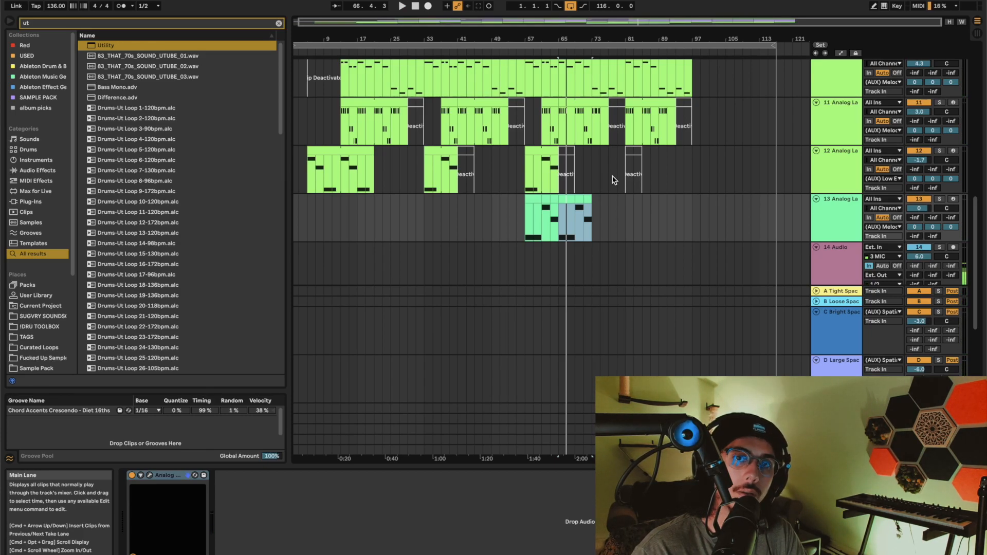
Step: Duplicate track 13's pattern from bar 65 onward, with longer notes in 16-bar sections, so that it runs to bar 97
drag(593, 198, 569, 199)
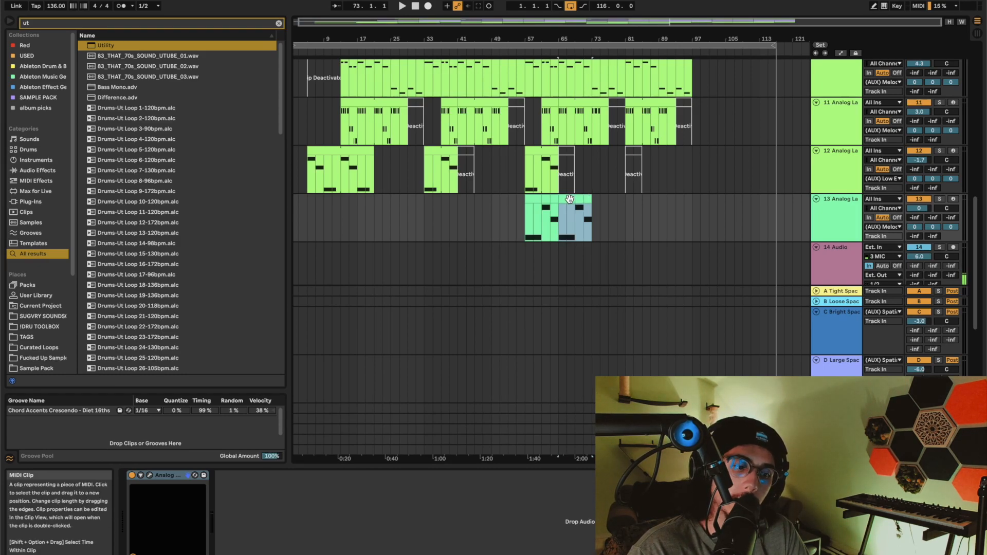
key(super+d)
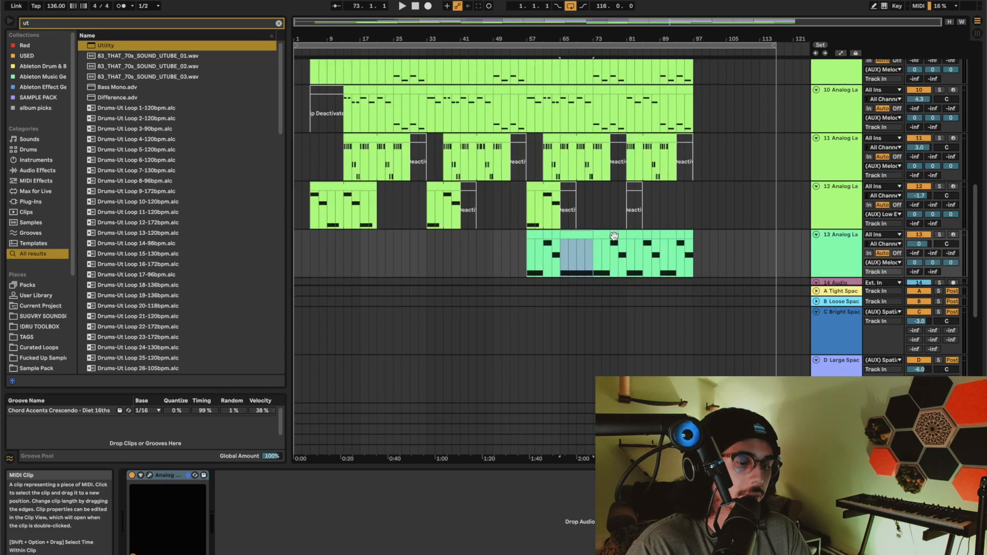
drag(615, 236, 598, 237)
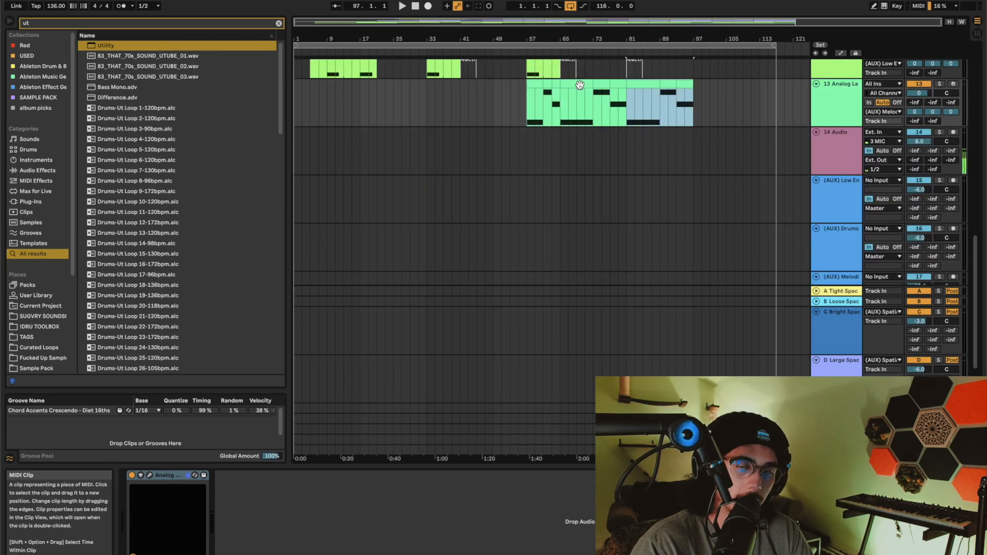
Step: Review the drum and Analog Lab tracks across the full arrangement, including track 13's extended pattern, with a short playback
scroll(580, 85, up, 4)
key(shift+Tab)
key(shift+Tab)
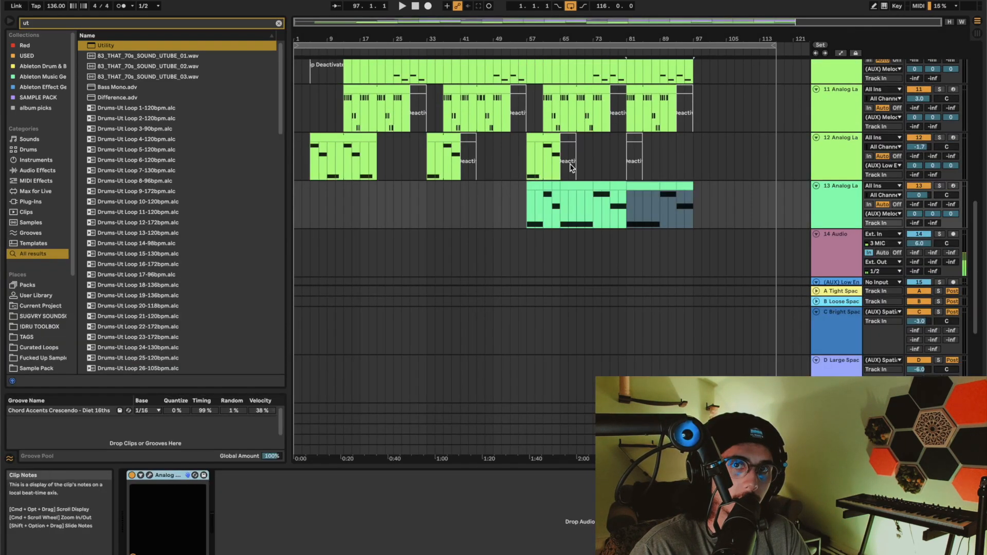
scroll(569, 167, up, 8)
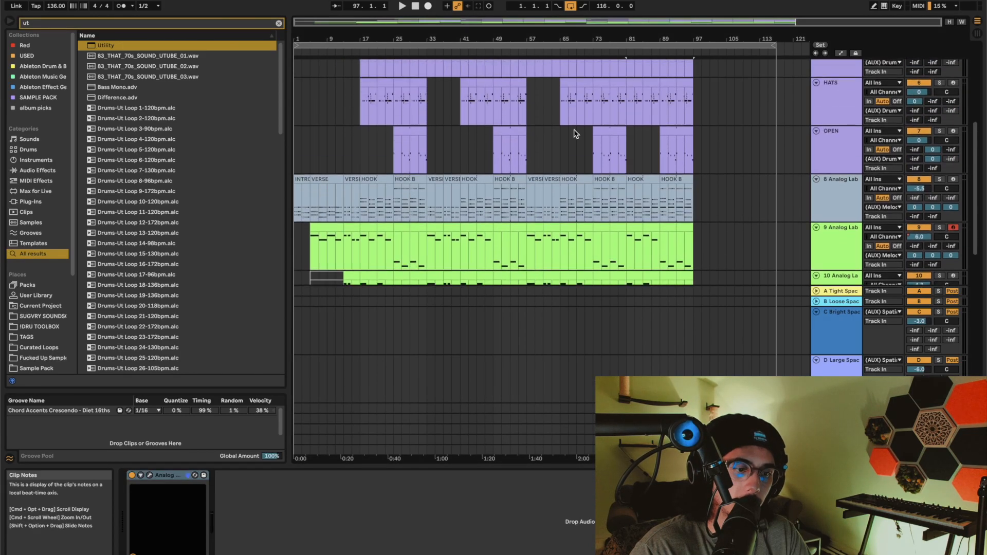
scroll(574, 128, down, 8)
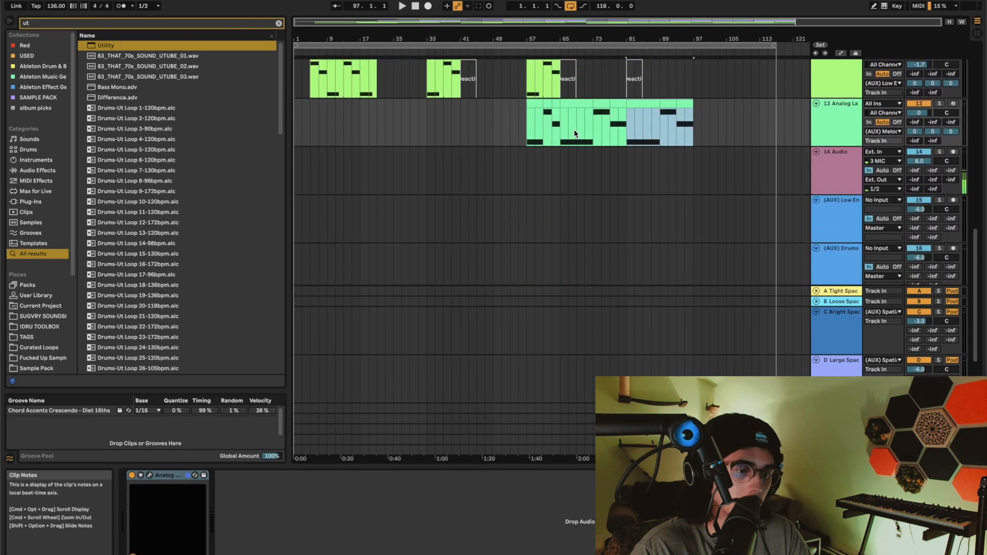
drag(568, 175, 592, 176)
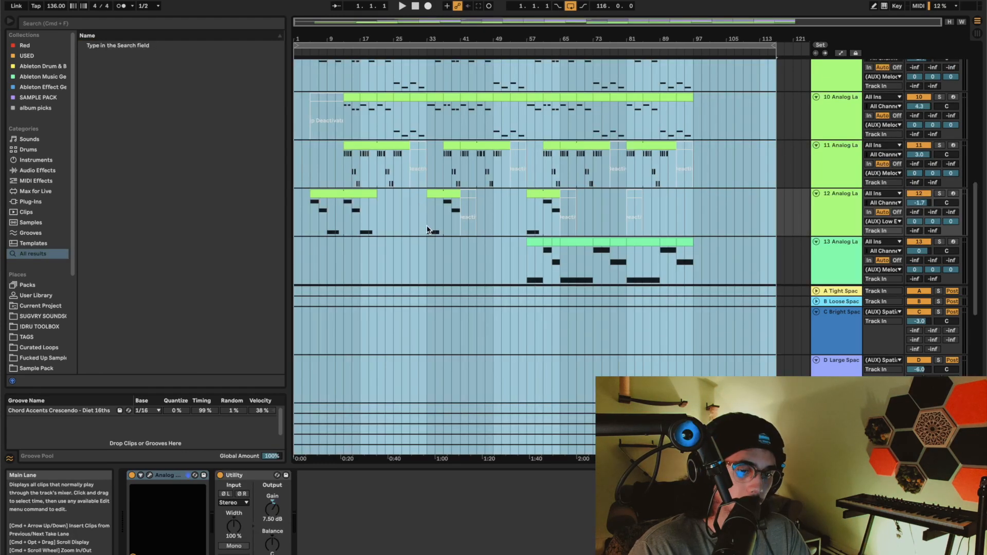
scroll(429, 229, up, 3)
scroll(427, 229, up, 2)
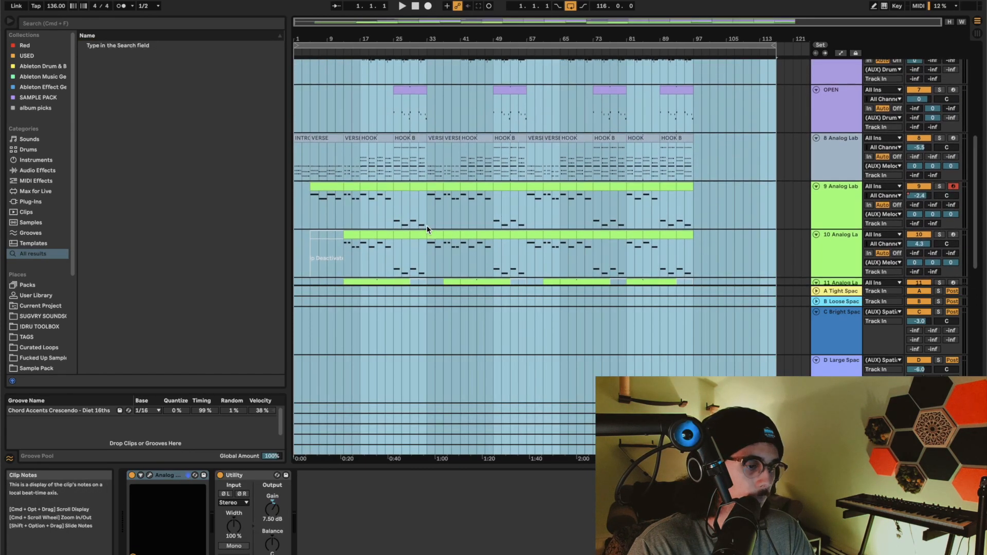
key(space)
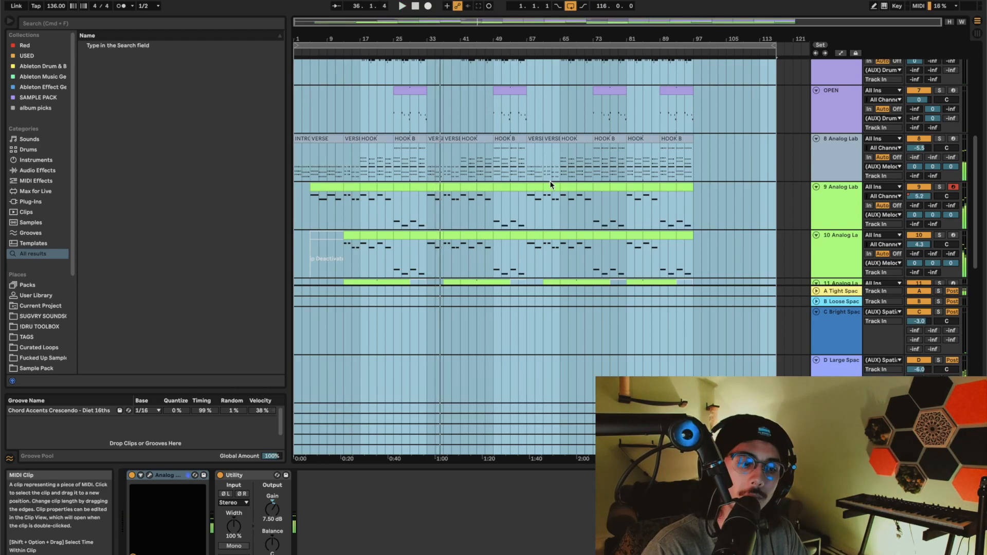
scroll(622, 173, up, 5)
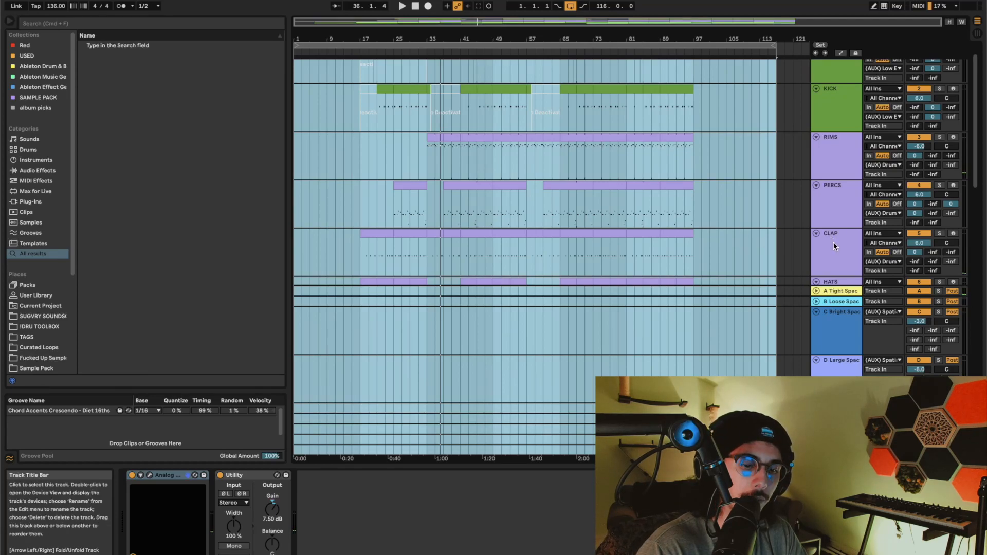
click(763, 238)
scroll(521, 218, down, 5)
scroll(521, 218, down, 5)
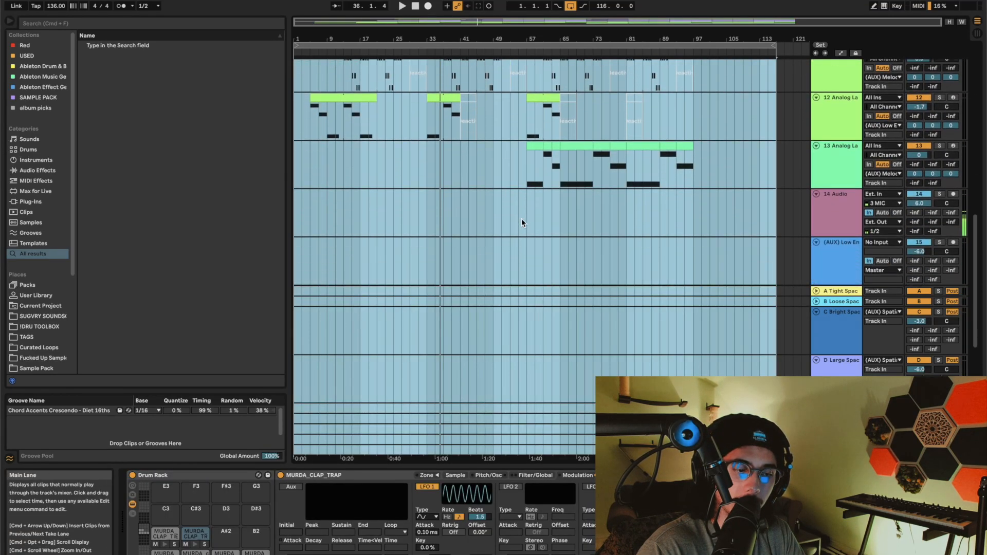
Step: Play the arrangement from bar 57 and check track 13's pattern against the drums and other Analog Lab layers
click(527, 137)
scroll(526, 138, up, 2)
key(space)
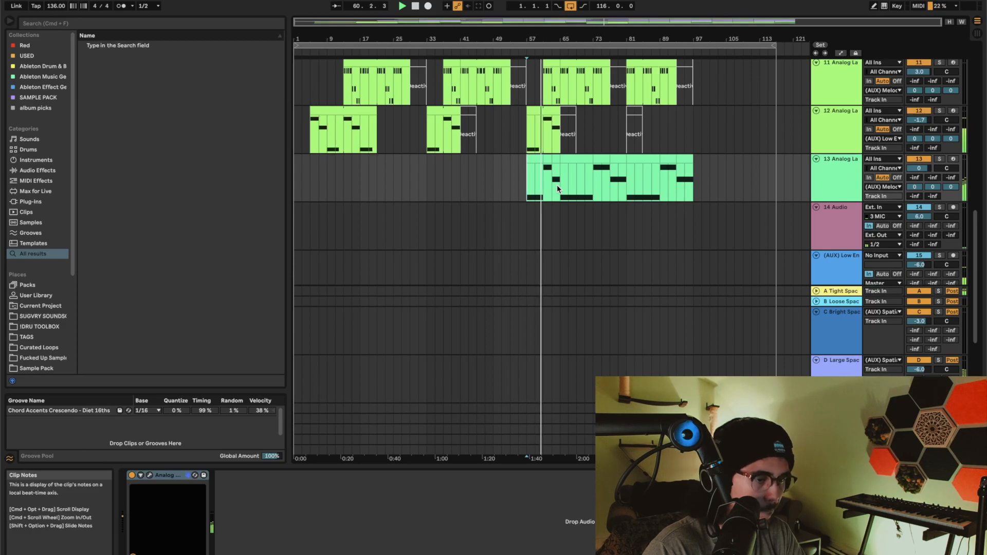
scroll(557, 184, up, 10)
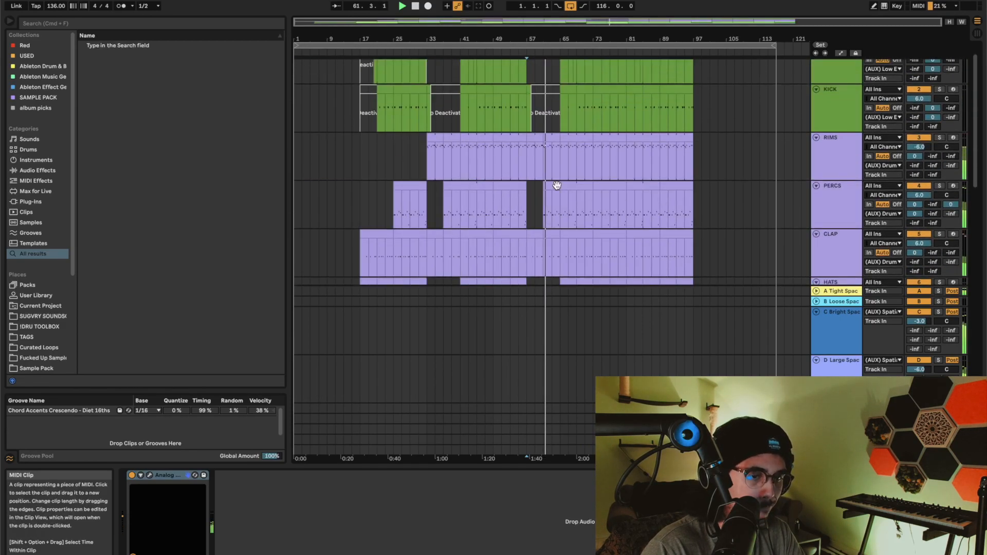
click(550, 253)
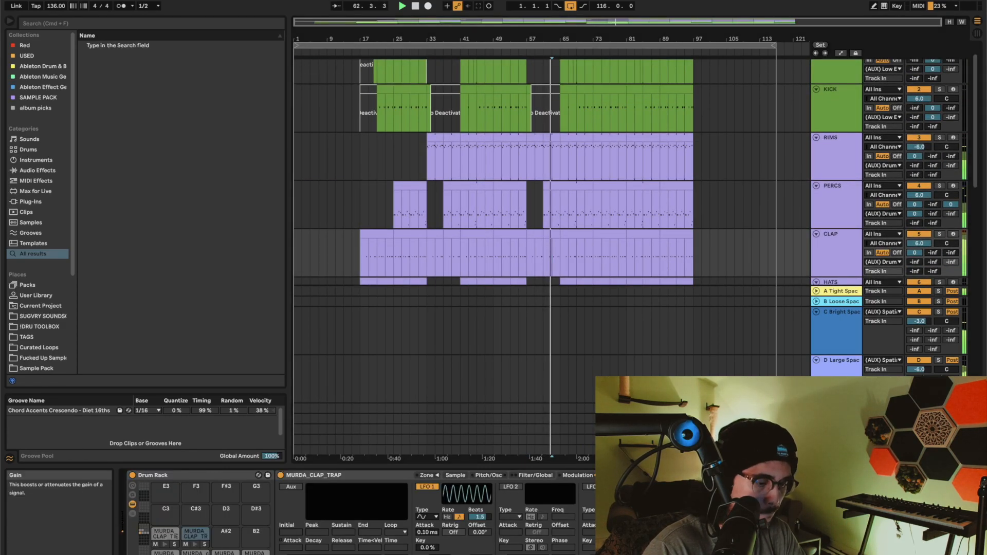
key(shift+Tab)
scroll(578, 170, down, 10)
key(shift+Tab)
scroll(578, 170, down, 5)
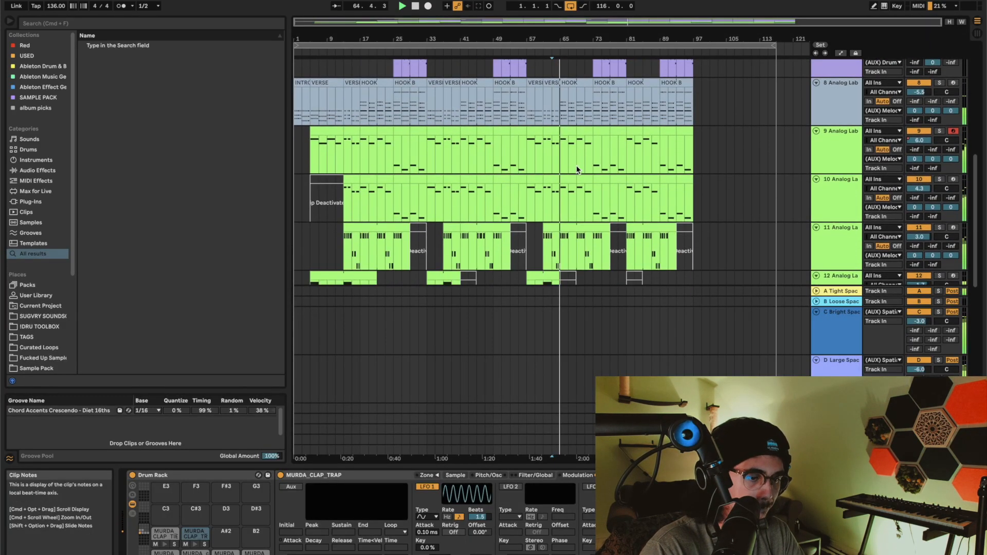
scroll(577, 170, down, 3)
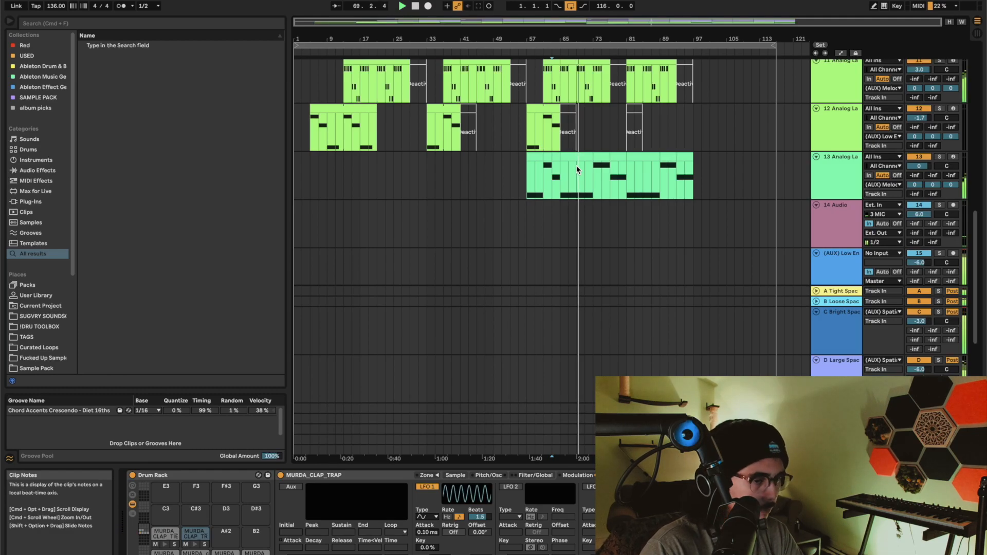
scroll(603, 198, up, 2)
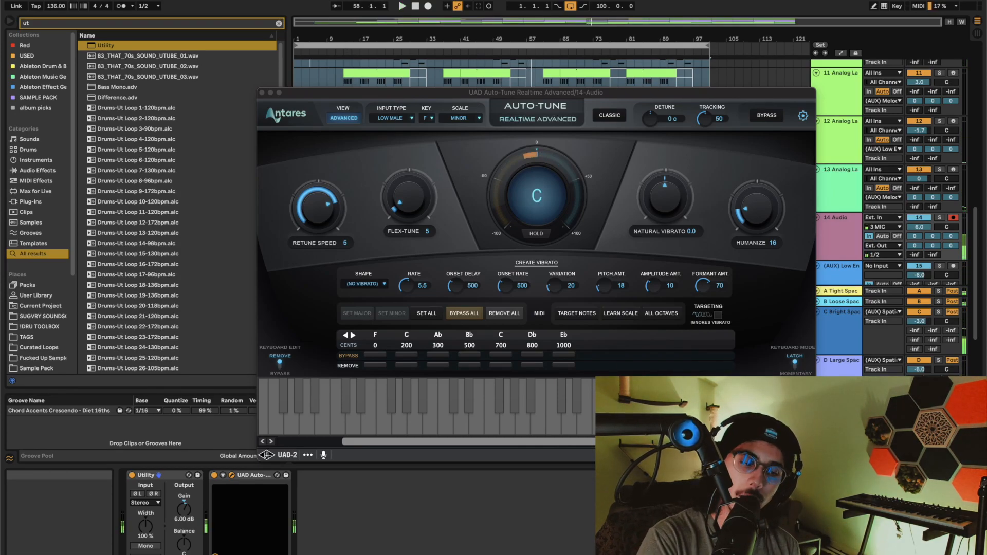
Step: Remove the UAD Auto-Tune Realtime Advanced device from audio track 14 and clear the browser search
click(261, 93)
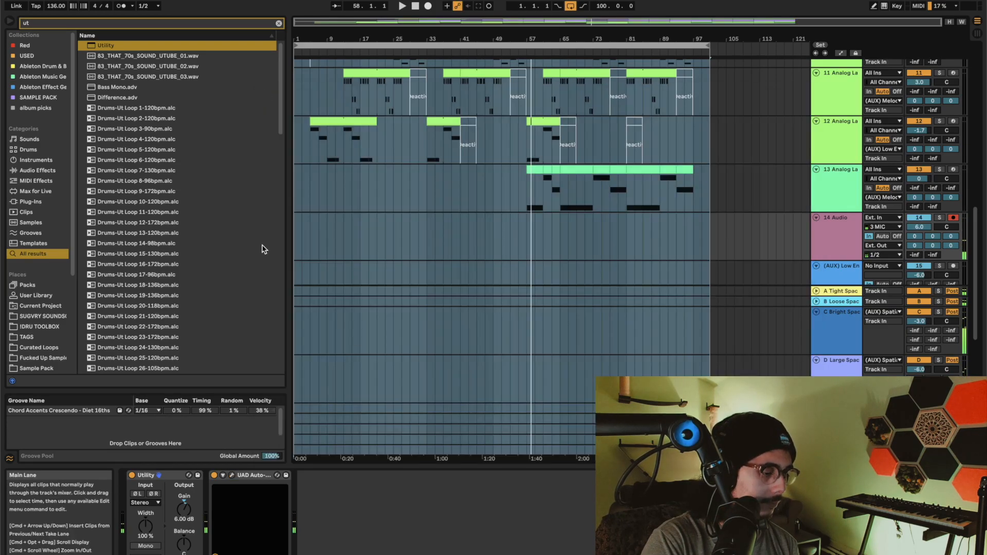
click(254, 476)
key(Delete)
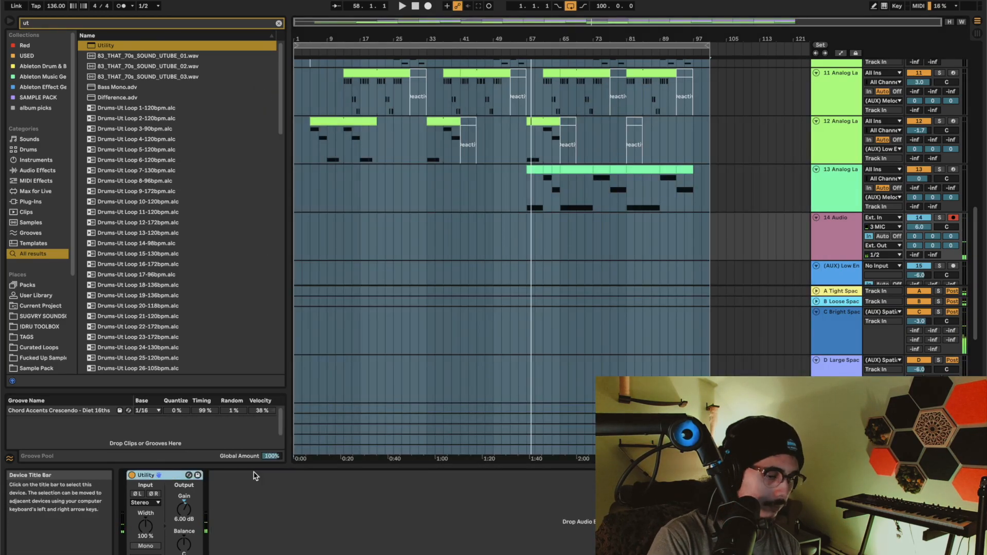
click(279, 23)
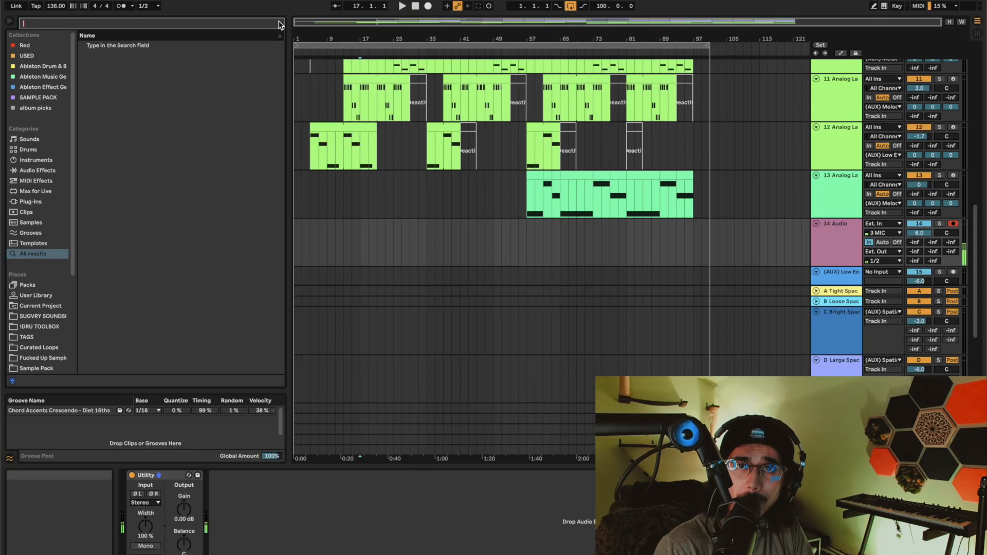